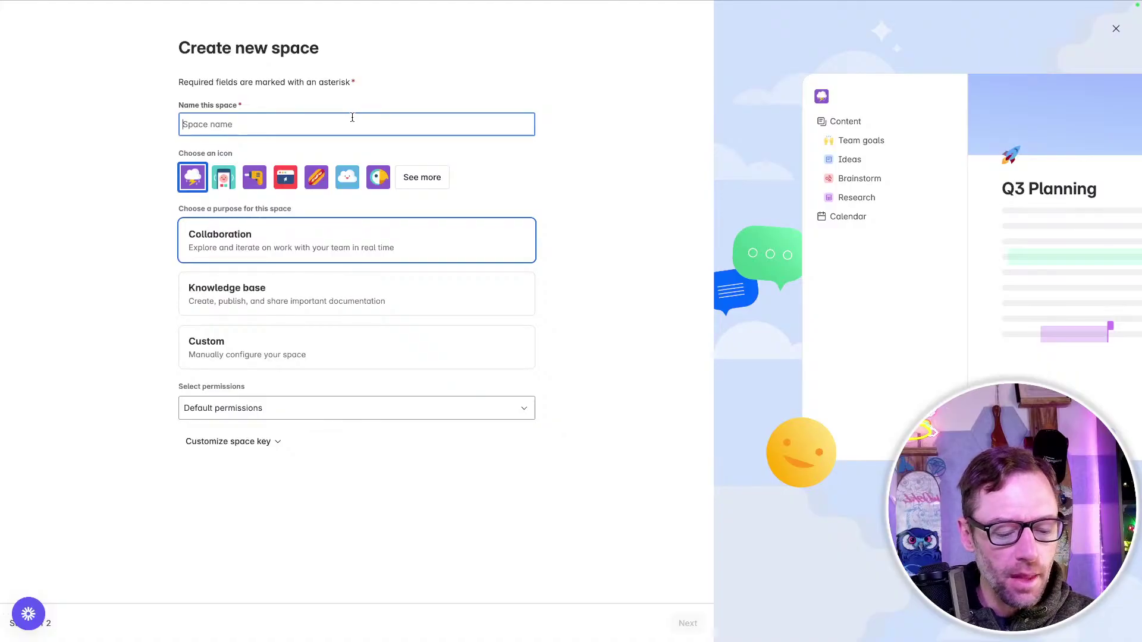
- Name the new space "Project Jayquill 2"
type("eng")
key("BackSpace")
key("BackSpace")
key("BackSpace")
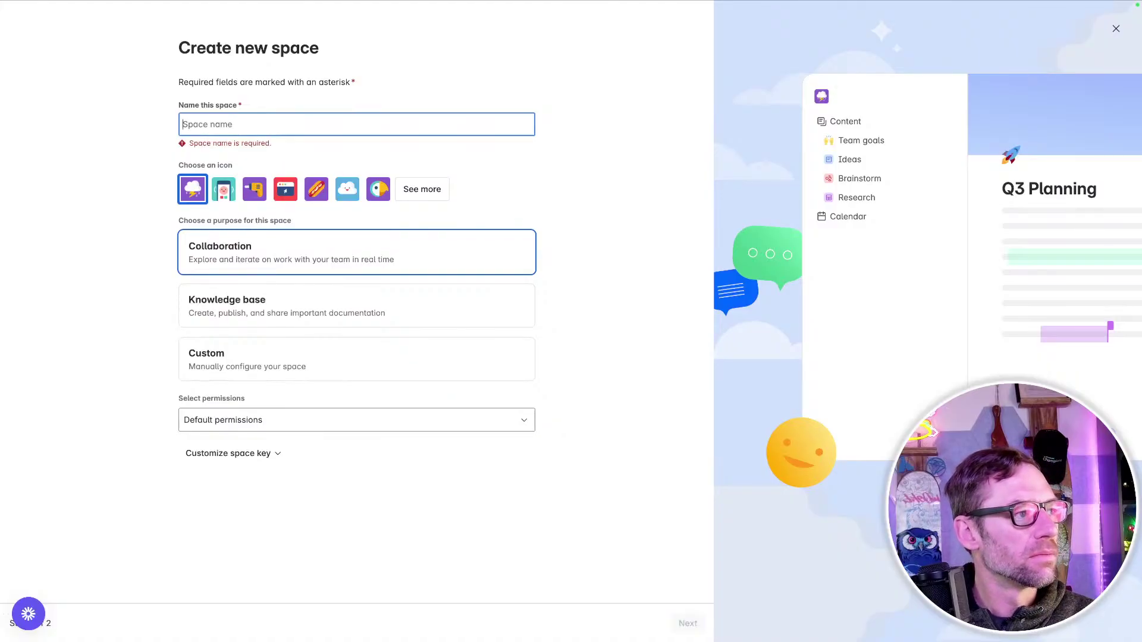
type("Jayquill")
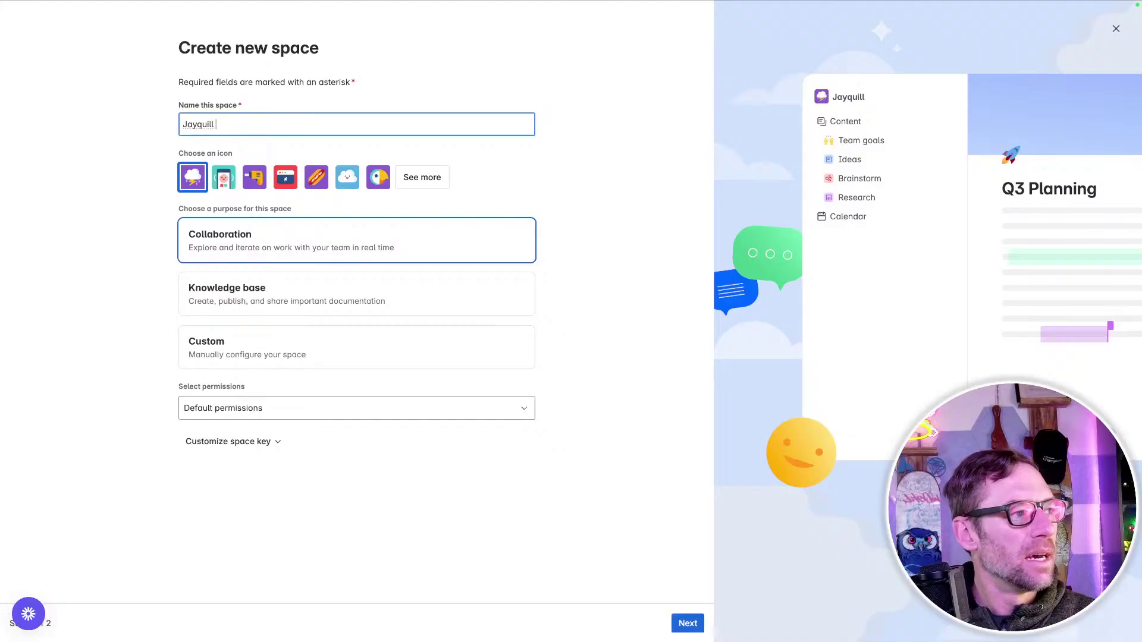
key("ctrl+a")
type("Project Jayquill 2")
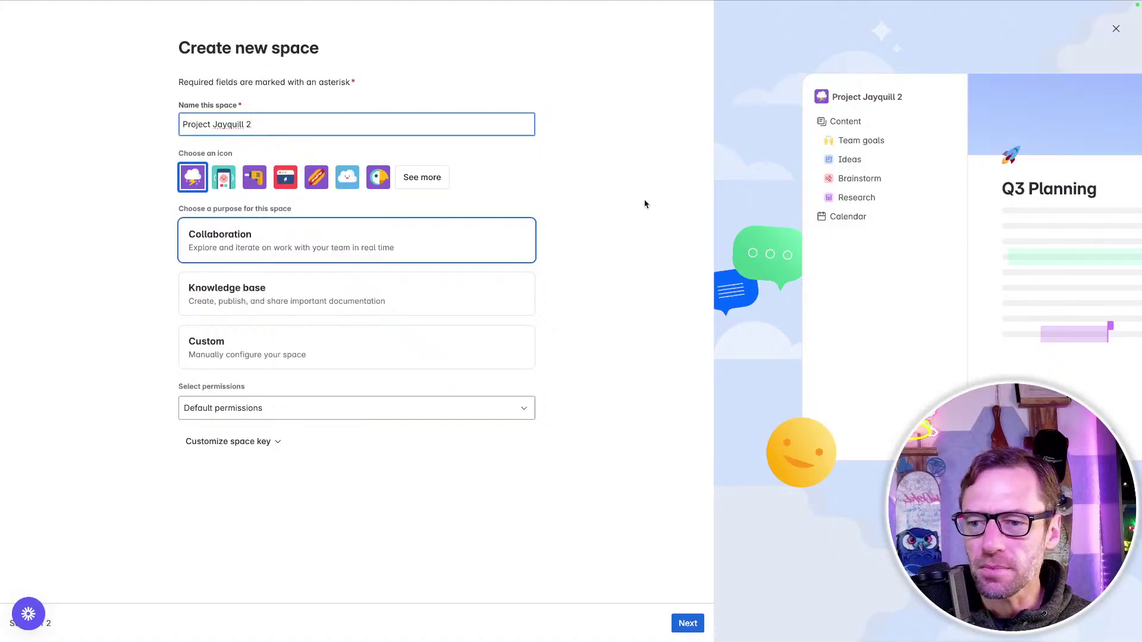
key("Tab")
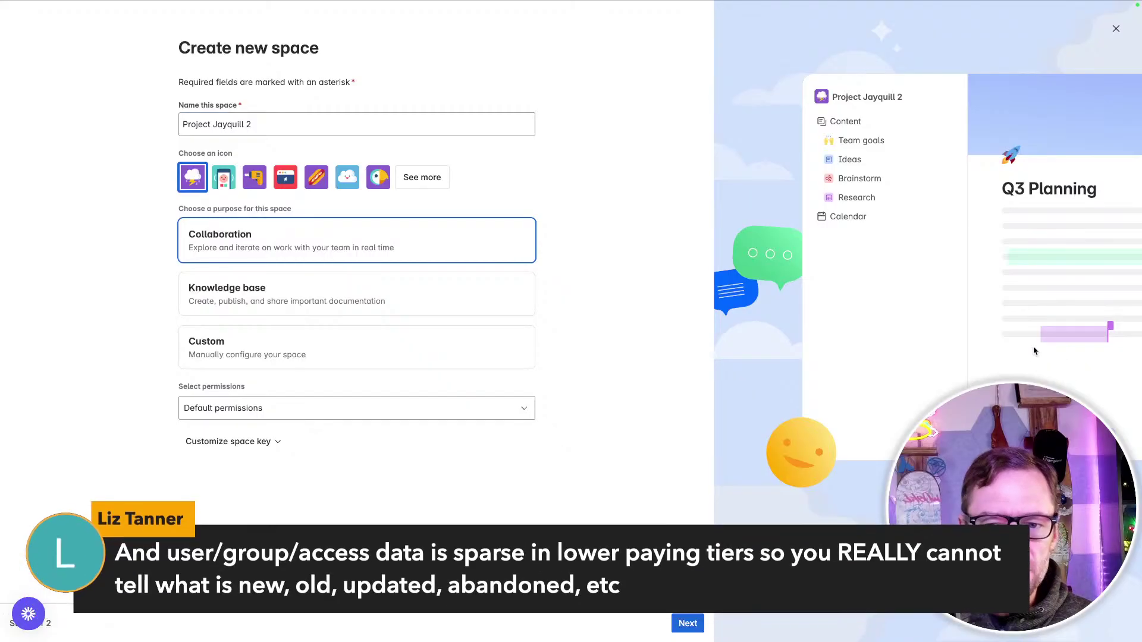
key("shift+Tab")
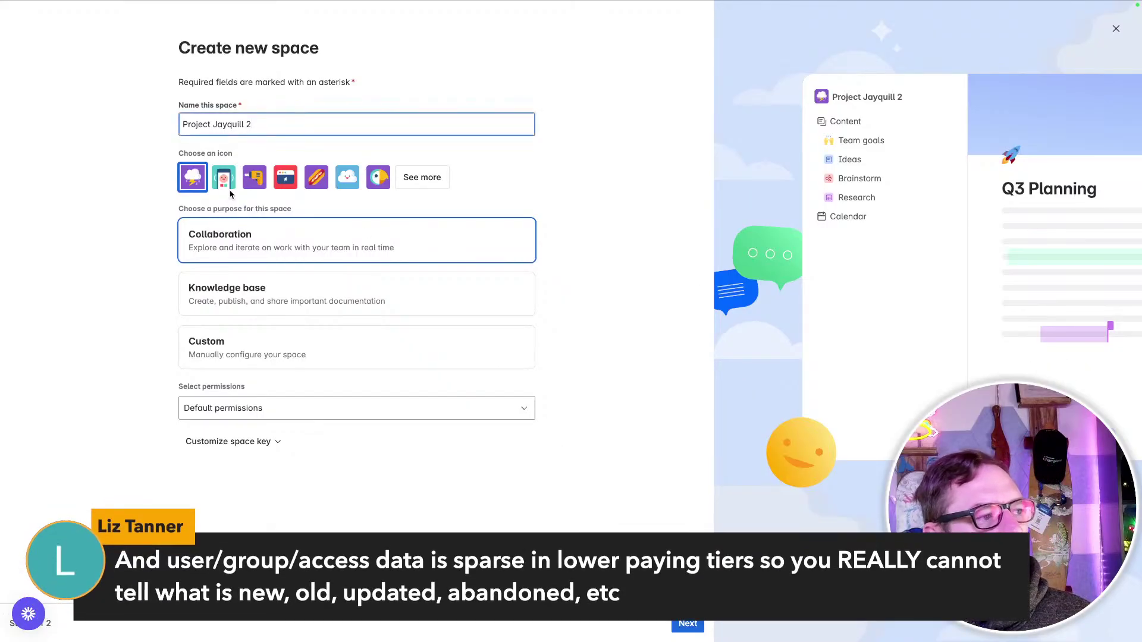
- Choose the purple drill icon and Default permissions for the space, with the space key field expanded
left_click(257, 179)
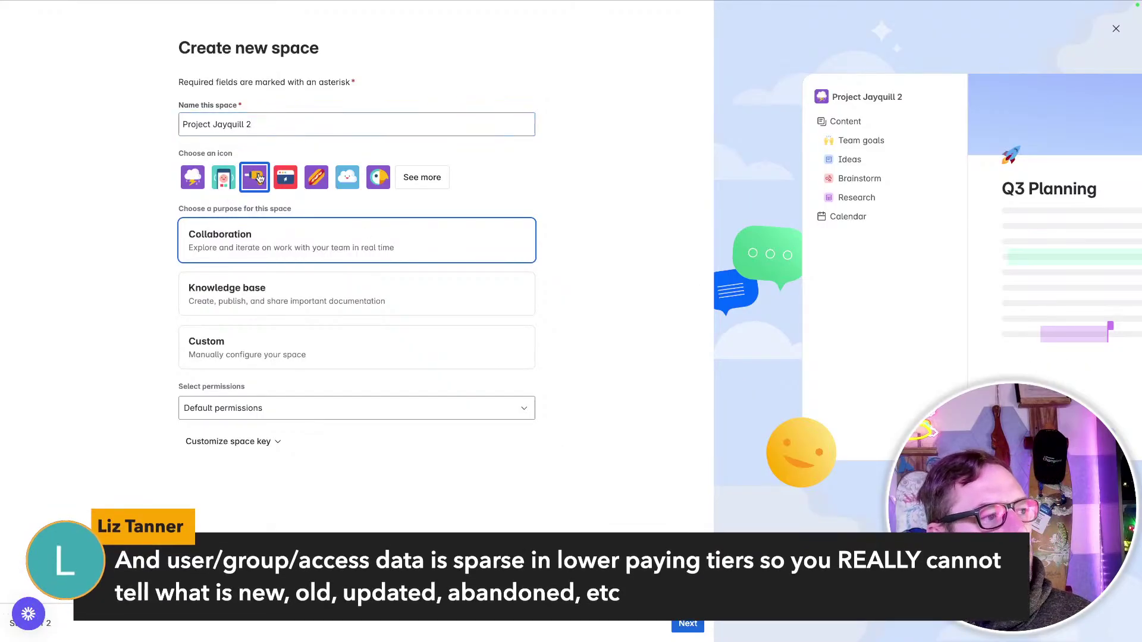
left_click(275, 442)
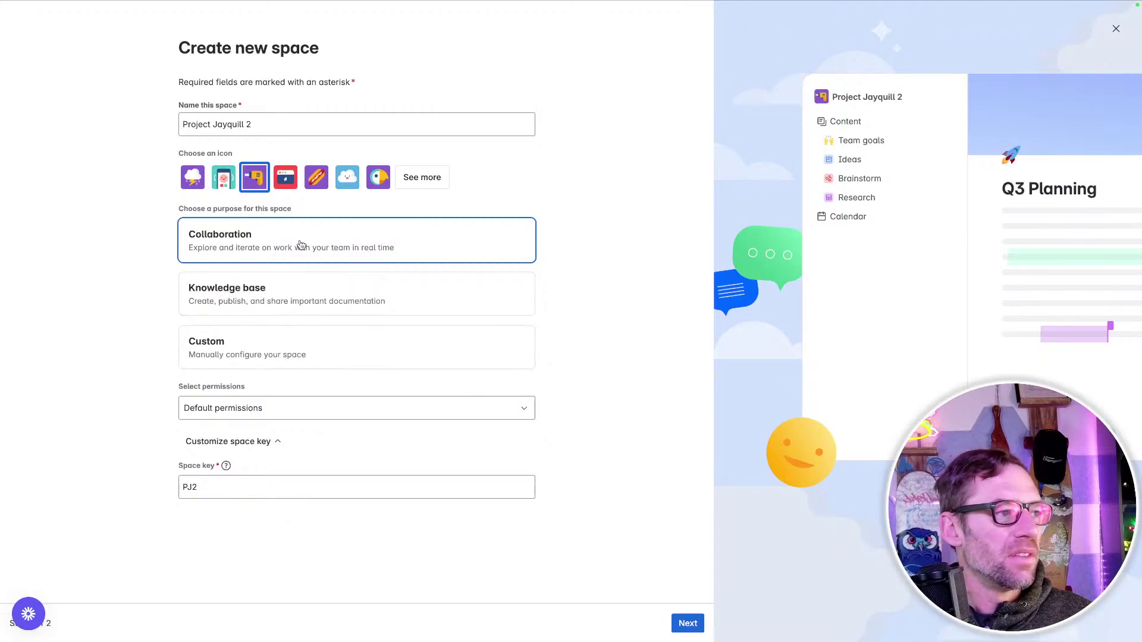
left_click(309, 410)
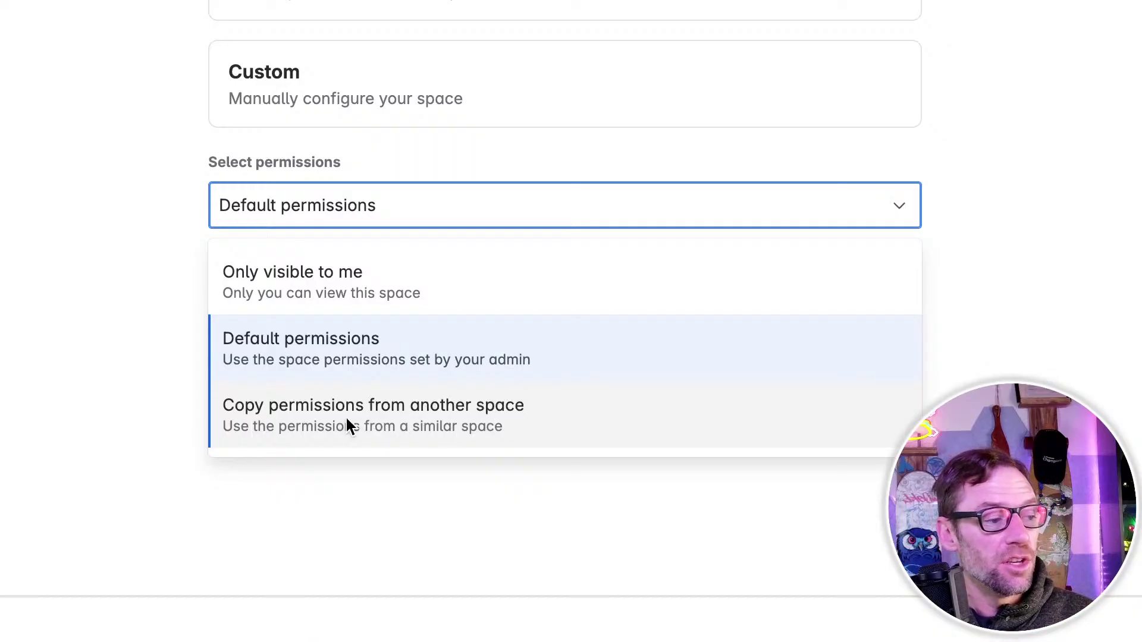
left_click(441, 355)
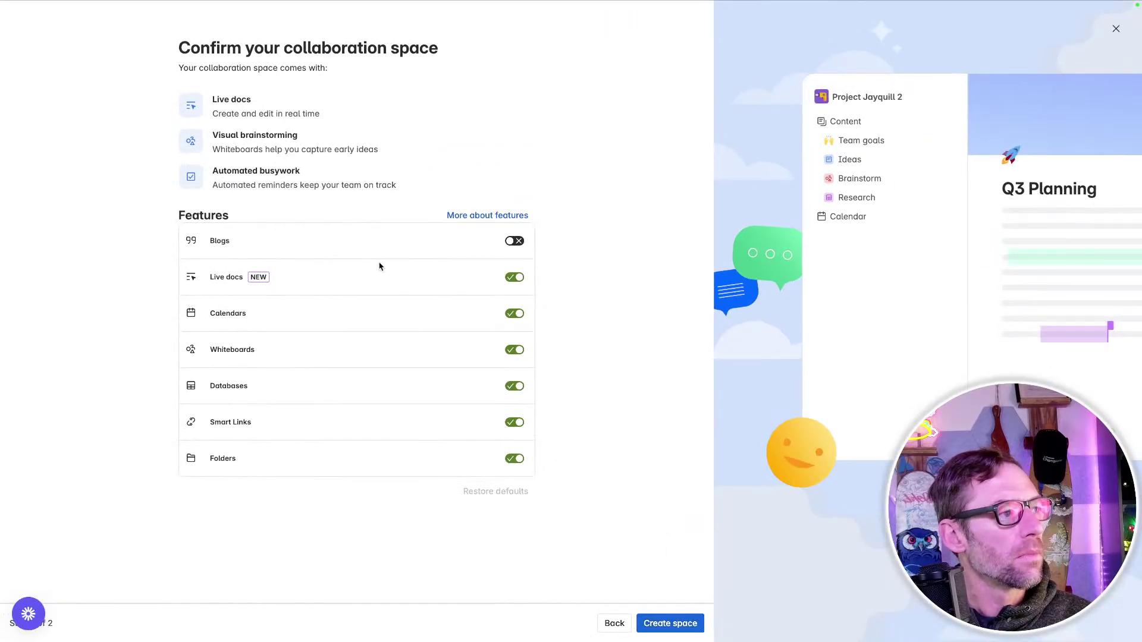
- Enable the Blogs feature and create the collaboration space
left_click(515, 241)
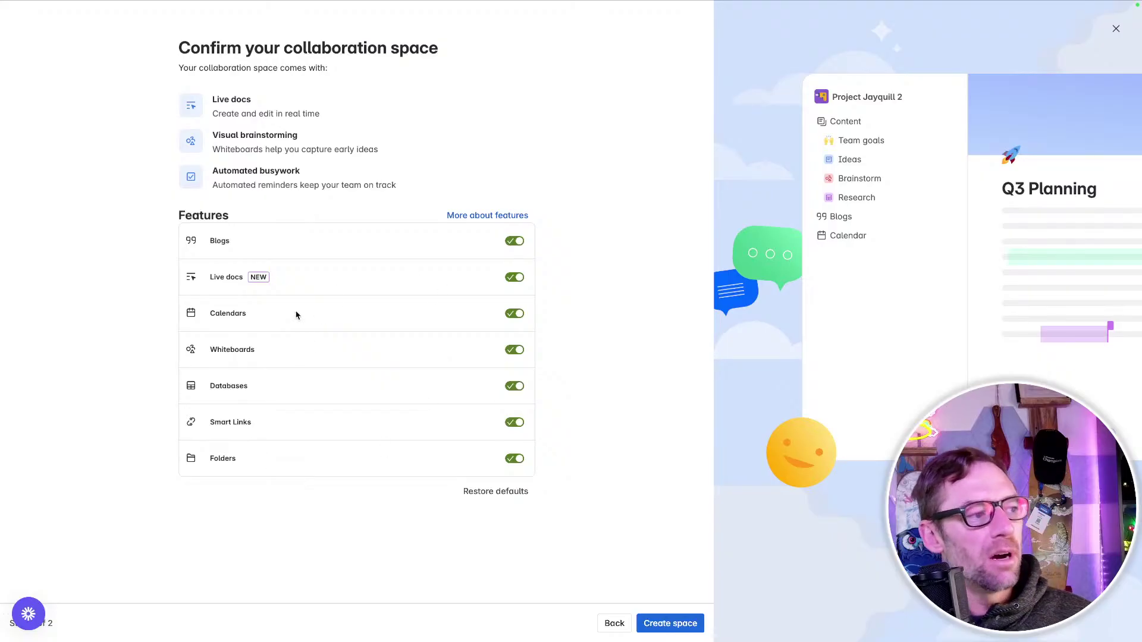
left_click(660, 625)
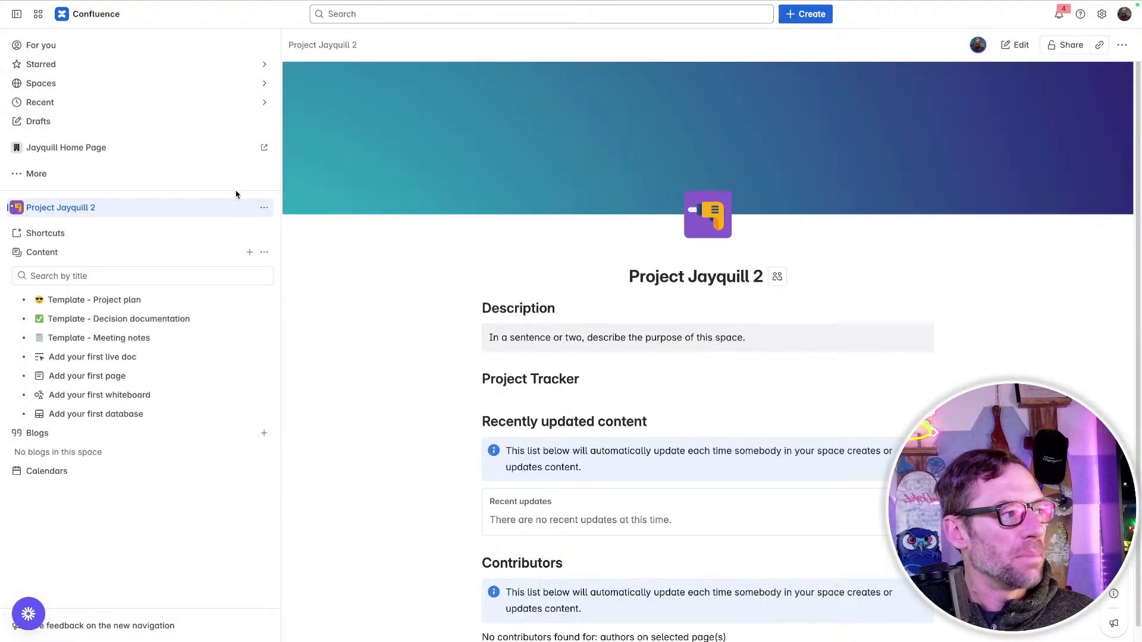
- Open the individual user permissions in the Project Jayquill 2 space settings
left_click(263, 208)
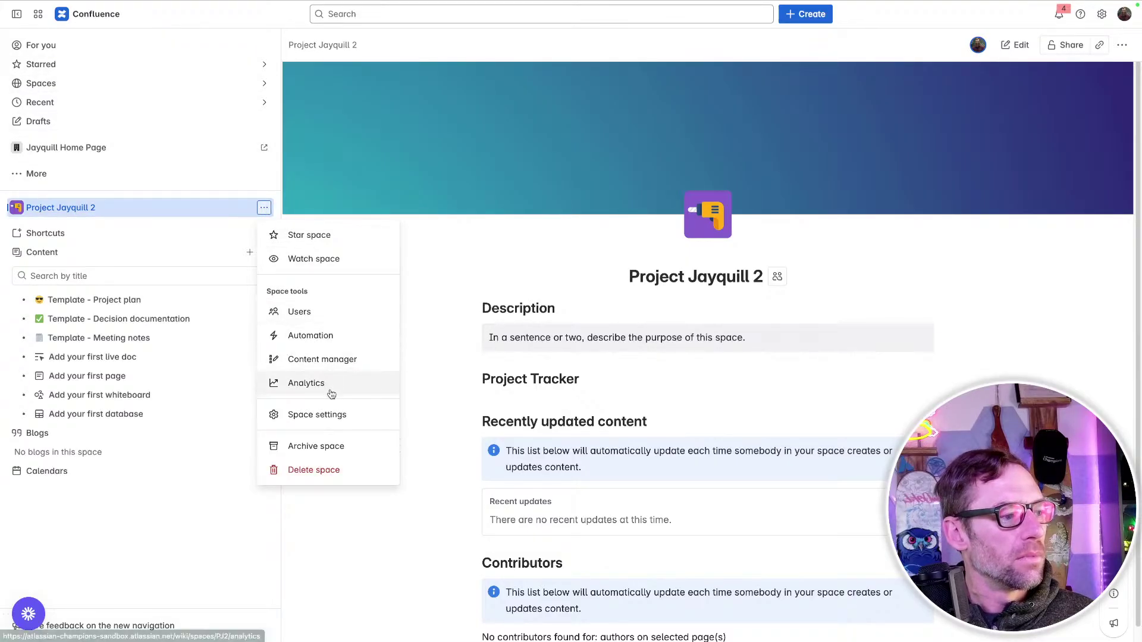
left_click(332, 413)
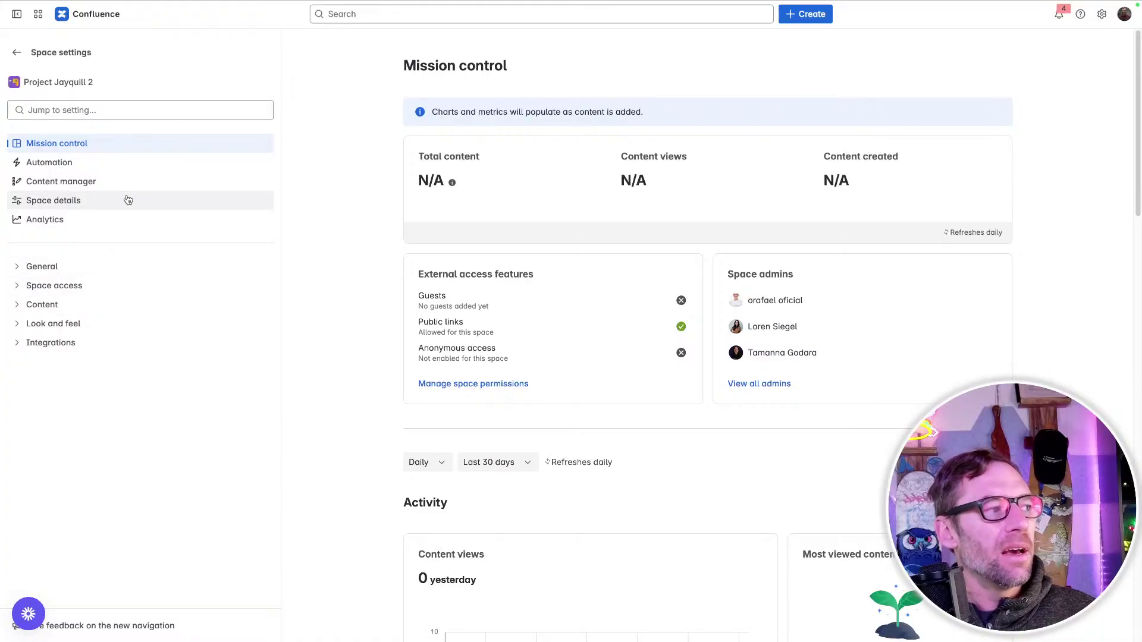
left_click(69, 286)
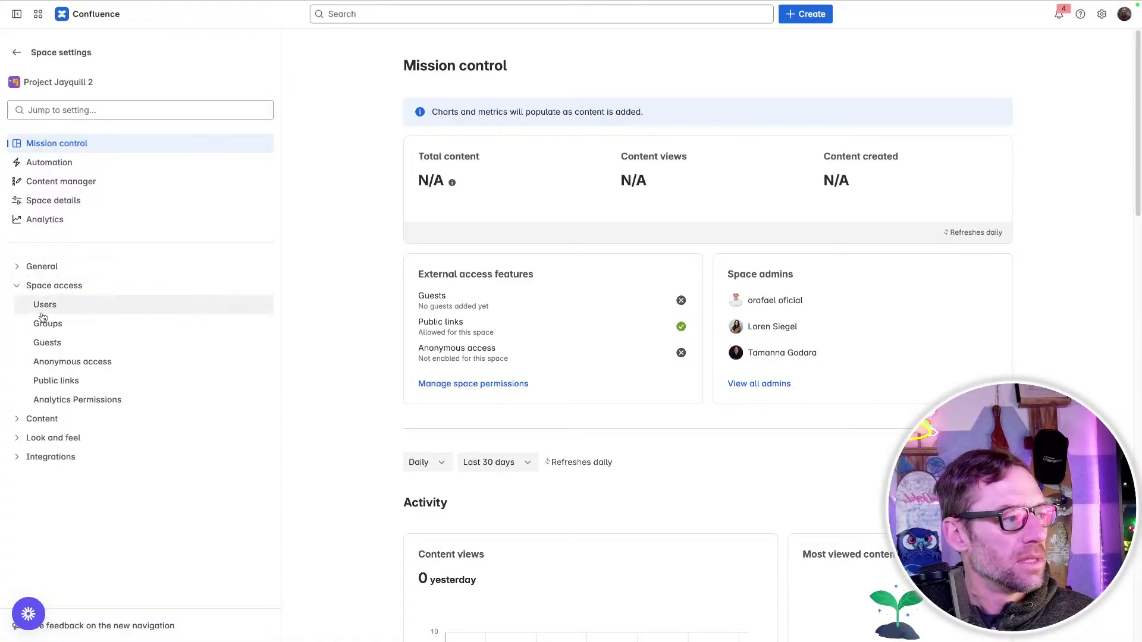
left_click(63, 308)
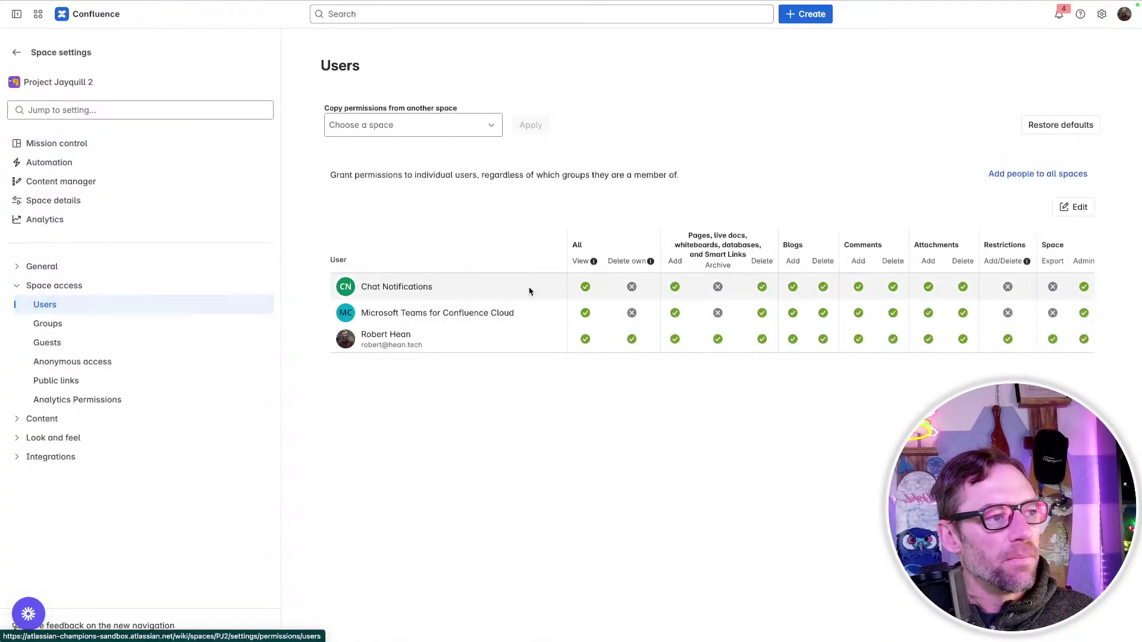
- Remove all space permissions from the confluence-users-creators-demo-1 group and save the group permissions
left_click(153, 323)
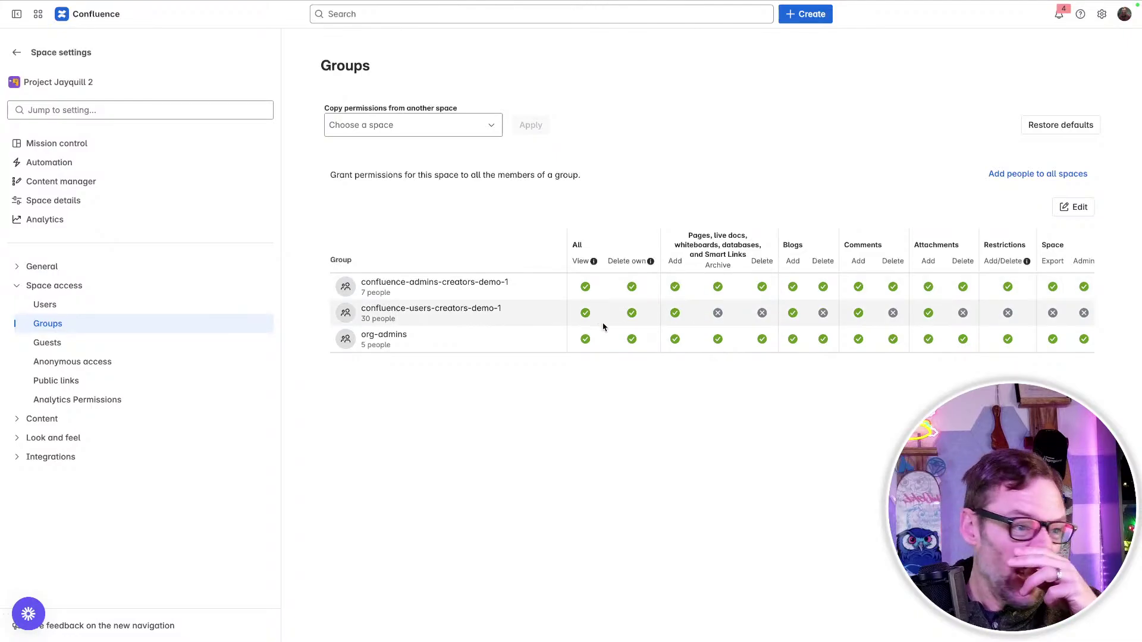
left_click(1074, 207)
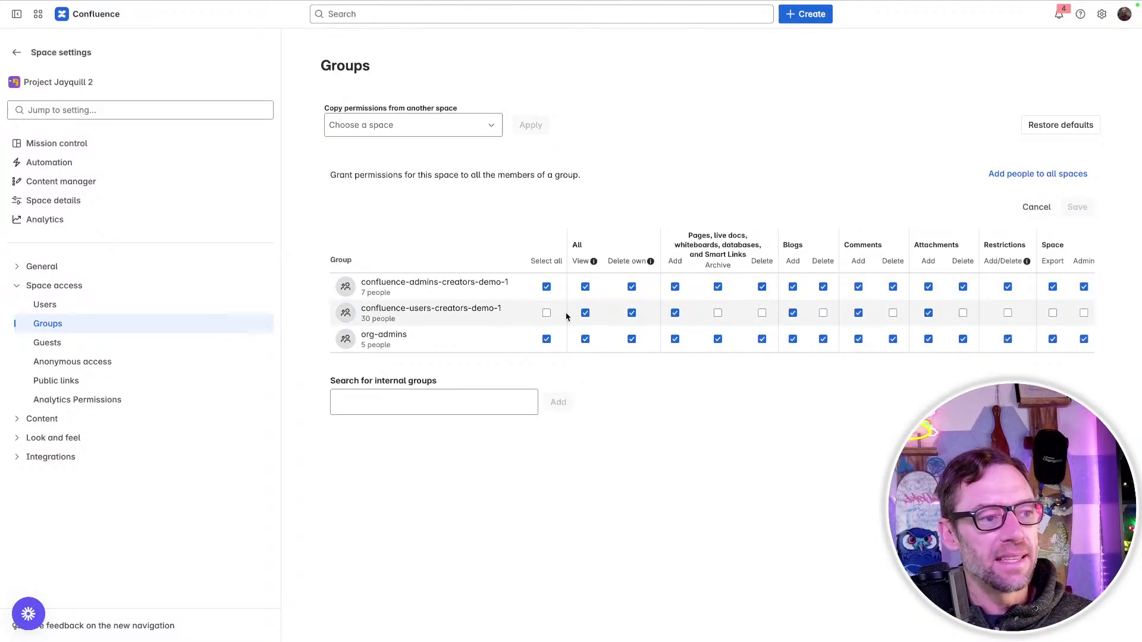
mouse_move(489, 309)
left_mouse_down()
mouse_move(371, 310)
mouse_move(489, 309)
left_mouse_up()
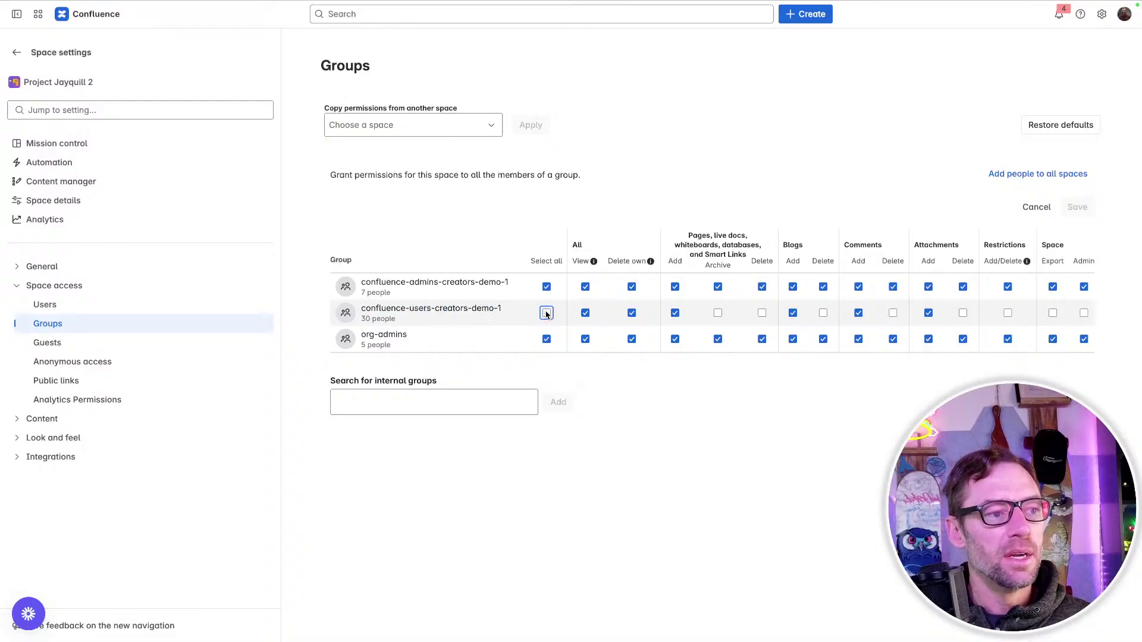
left_click(546, 313)
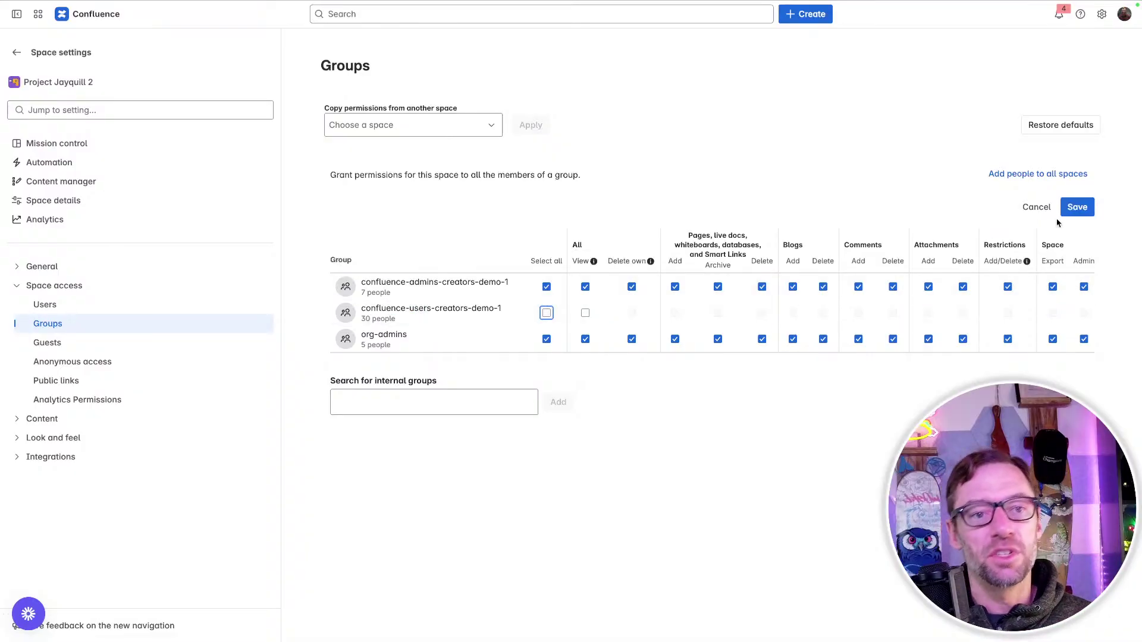
left_click(1077, 207)
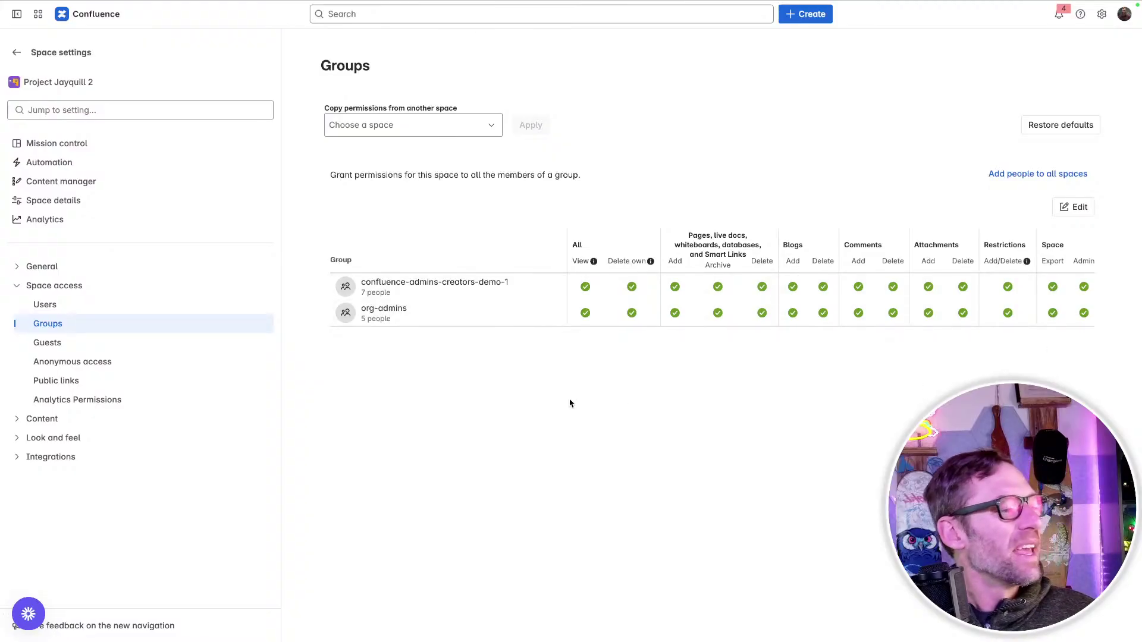
- Find an internal user by first name and add them to the space's individual user permissions
left_click(100, 310)
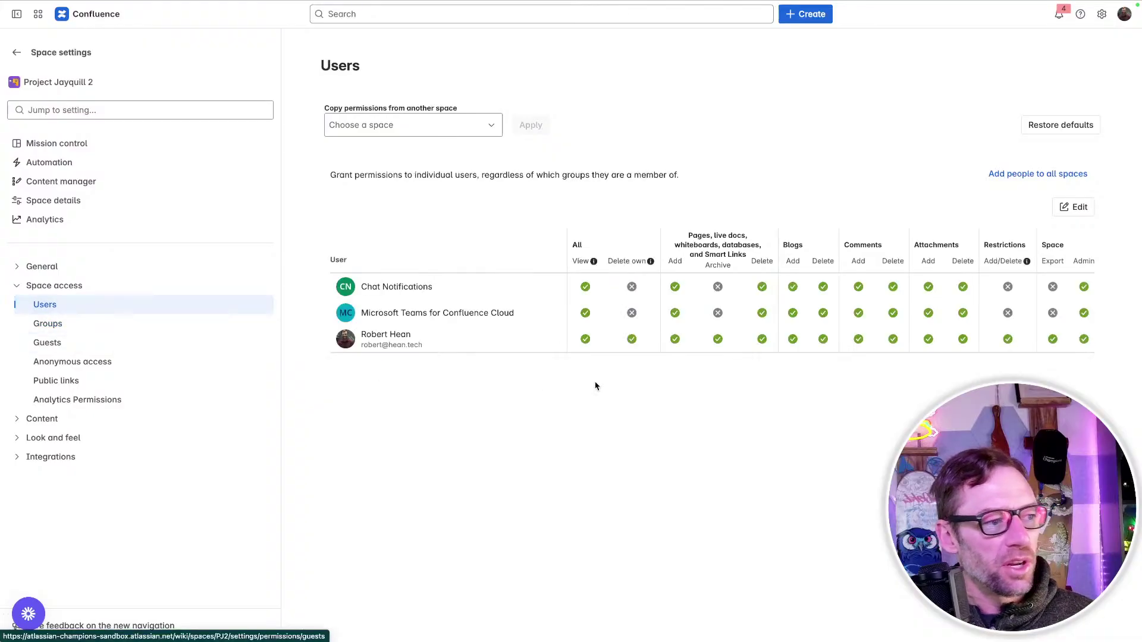
left_click(1073, 208)
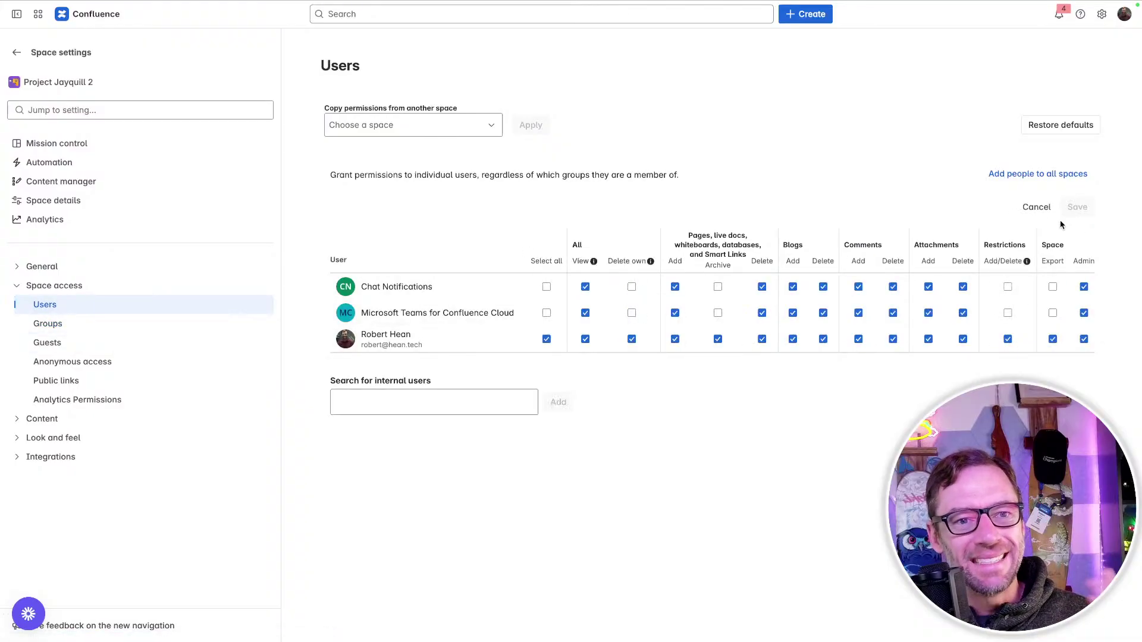
left_click(369, 406)
type("andrew")
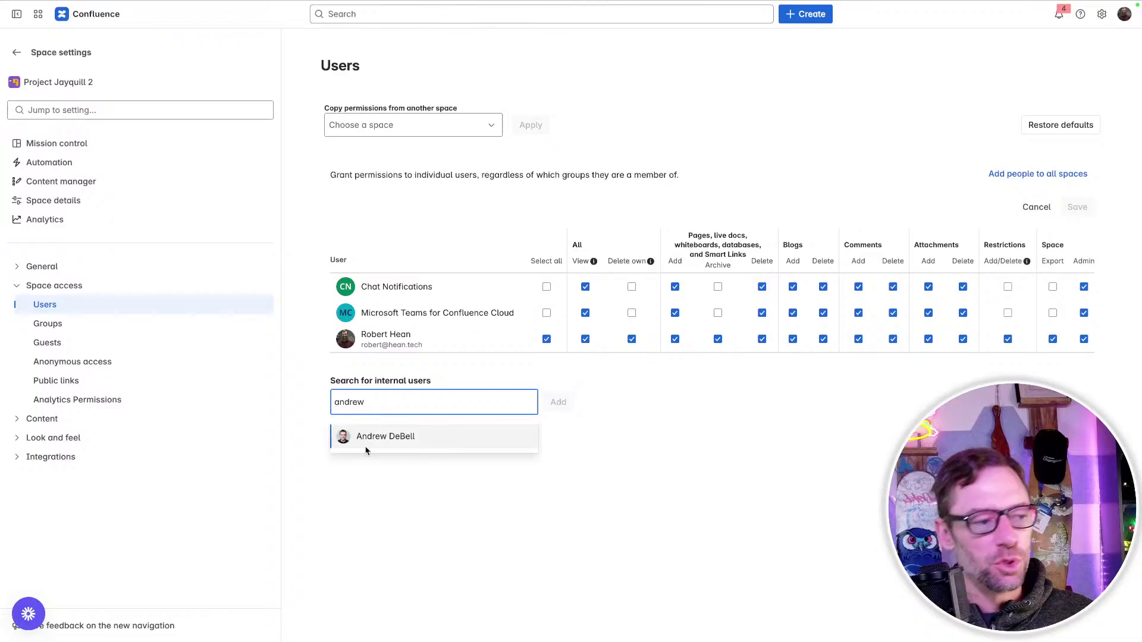
left_click(351, 435)
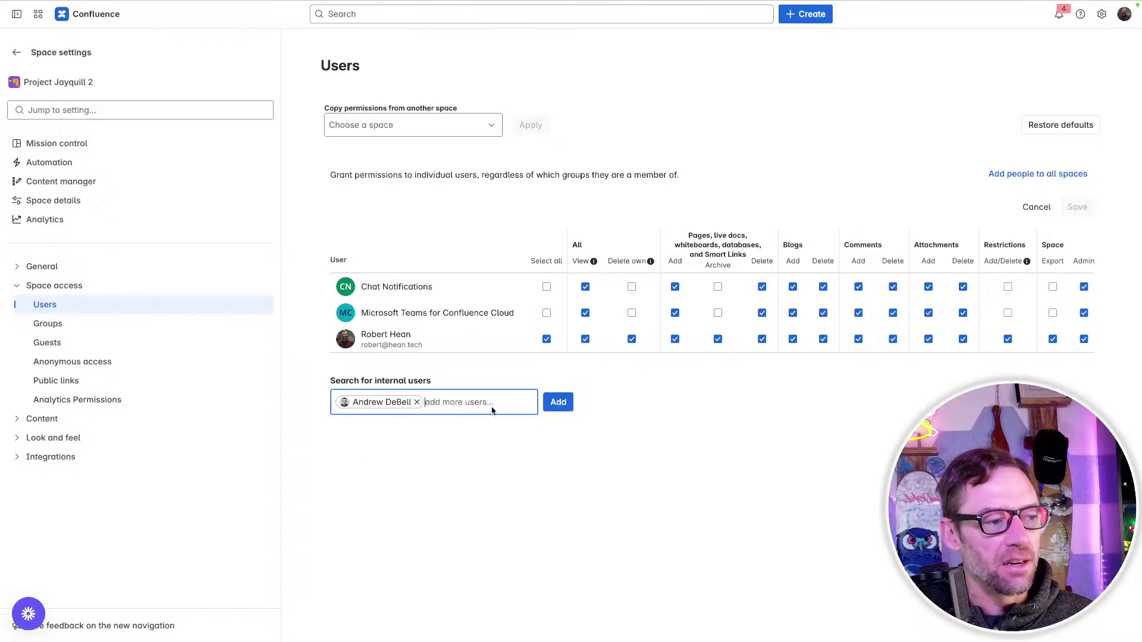
left_click(564, 404)
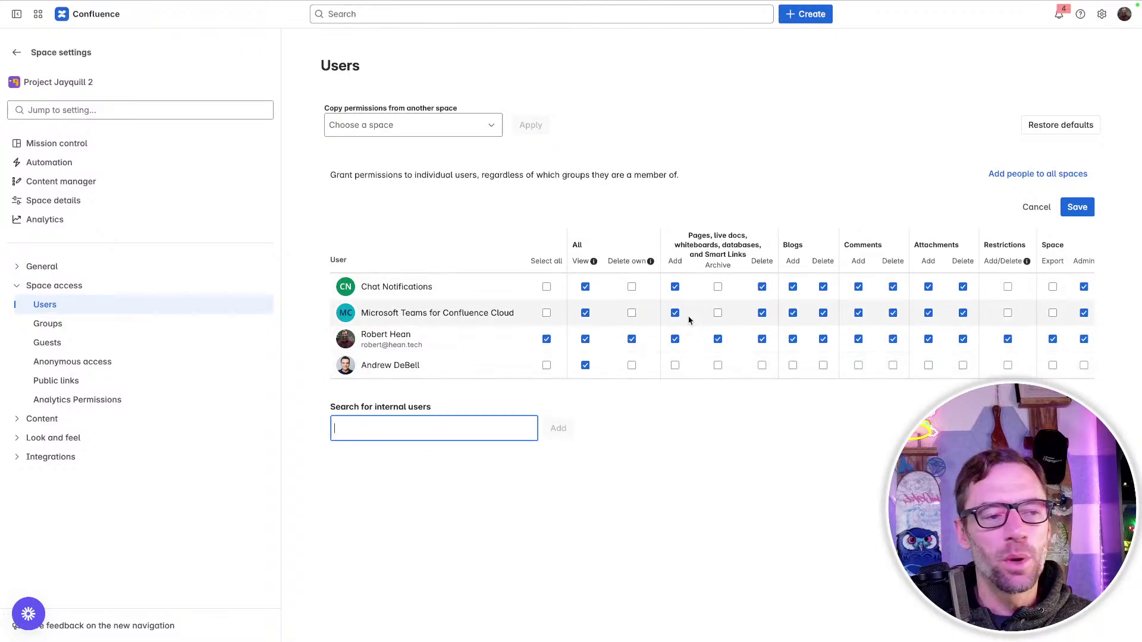
- Grant the new user Add for pages, blogs, comments and attachments, plus Archive and Restrictions Add/Delete, and save
left_click(675, 366)
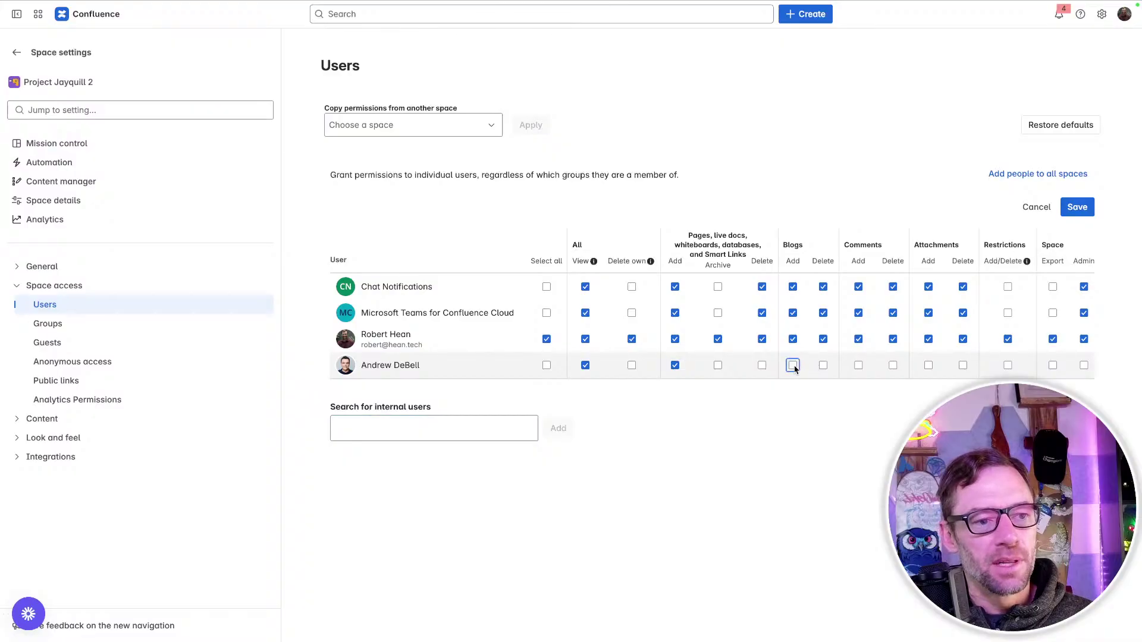
left_click(793, 365)
left_click(859, 365)
left_click(928, 366)
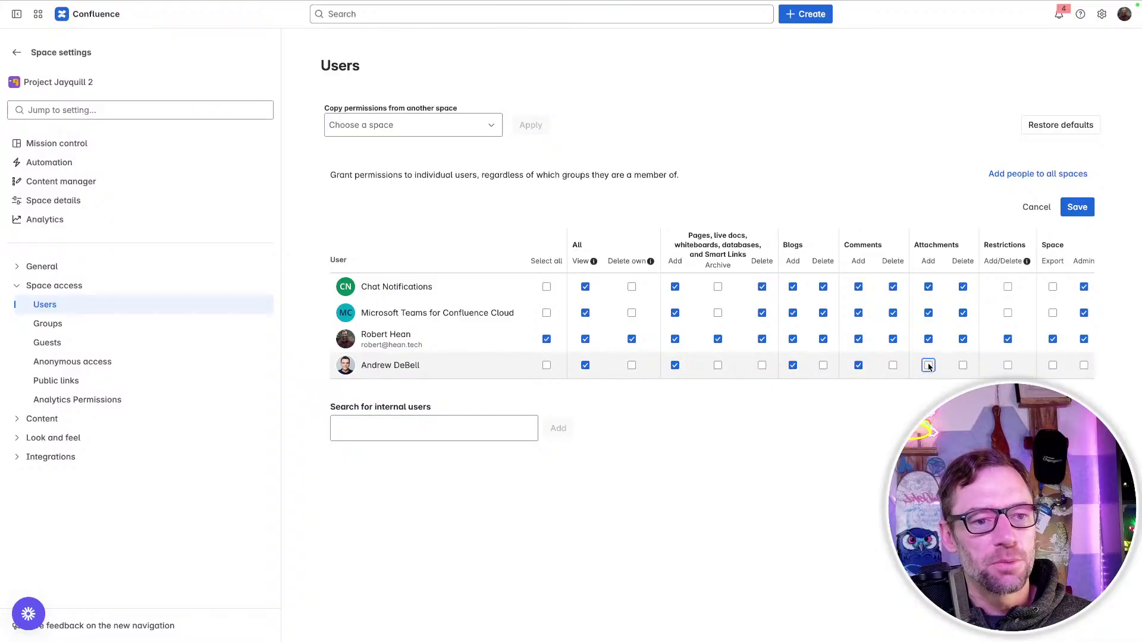
left_click(1011, 365)
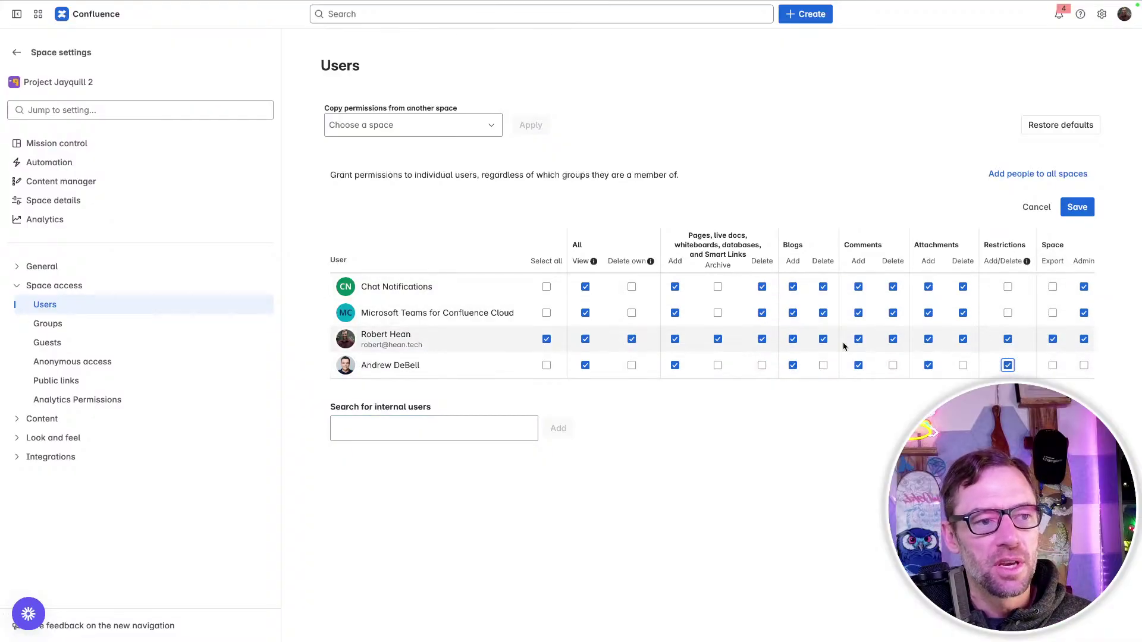
left_click(718, 365)
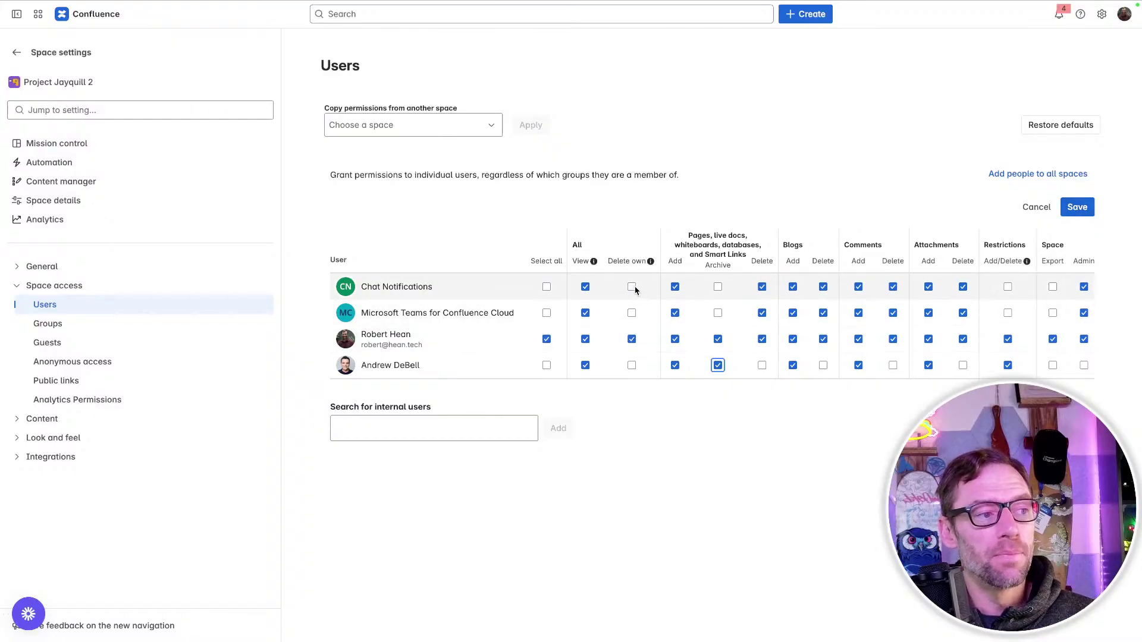
left_click(1081, 207)
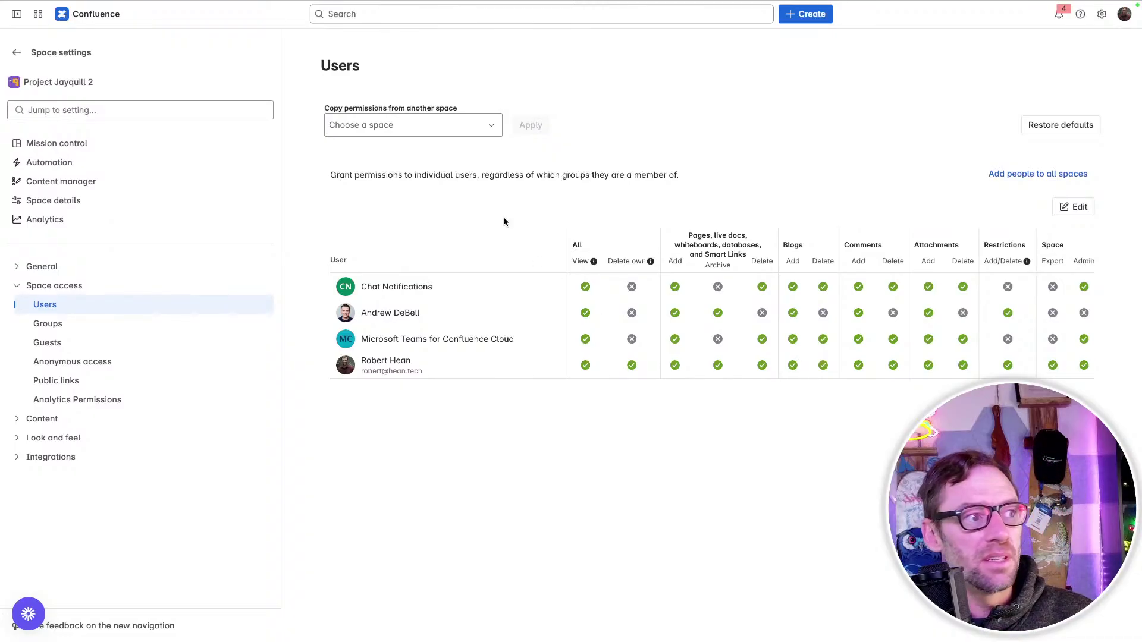
- View the space's home page and examine the Add permission for pages, live docs, whiteboards, databases and Smart Links under Users
left_click(17, 53)
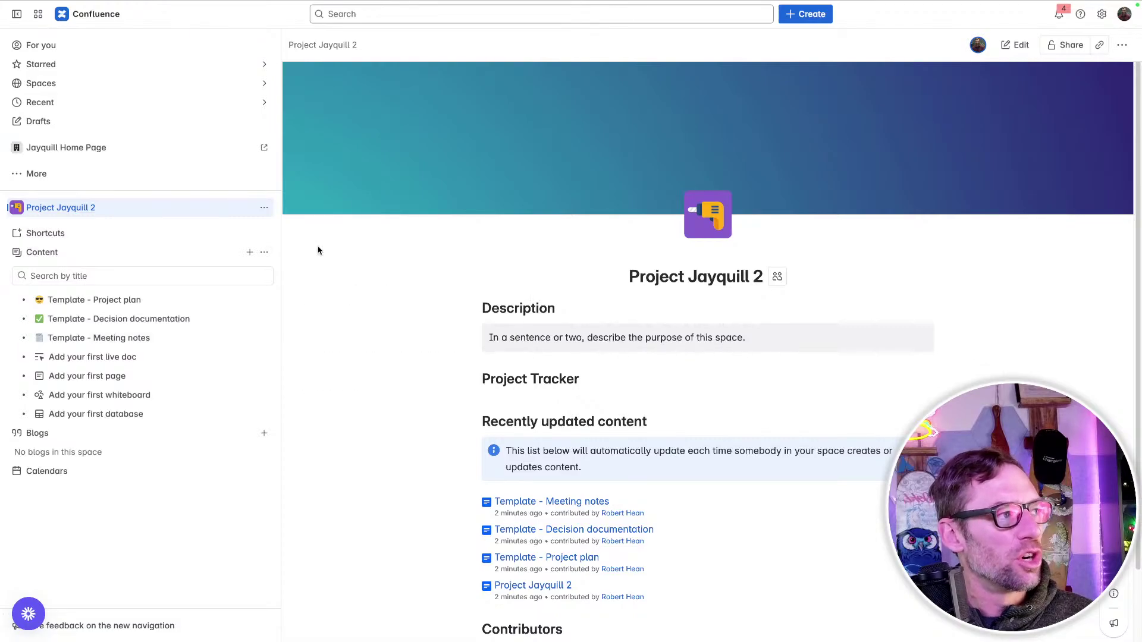
key("ctrl+Tab")
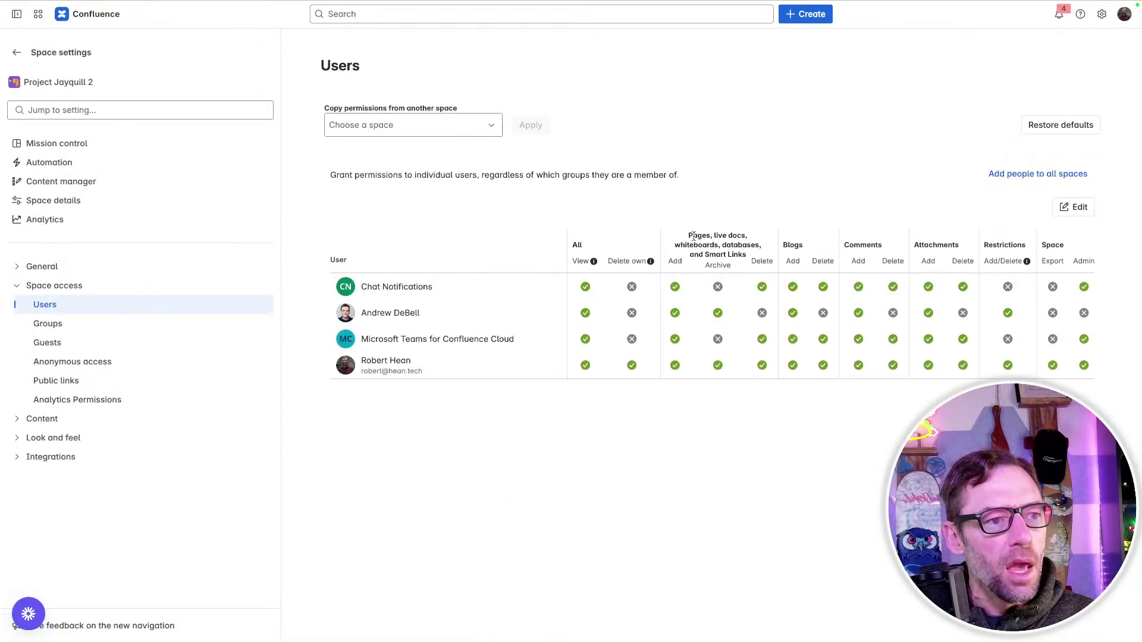
left_click_drag(689, 236, 703, 246)
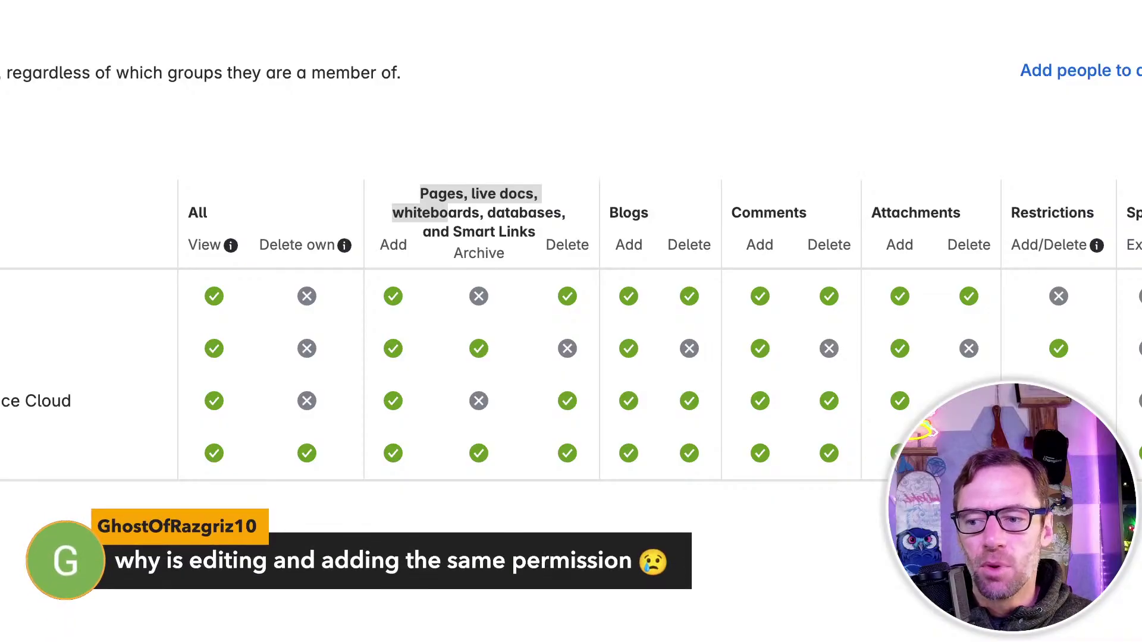
left_click(449, 214)
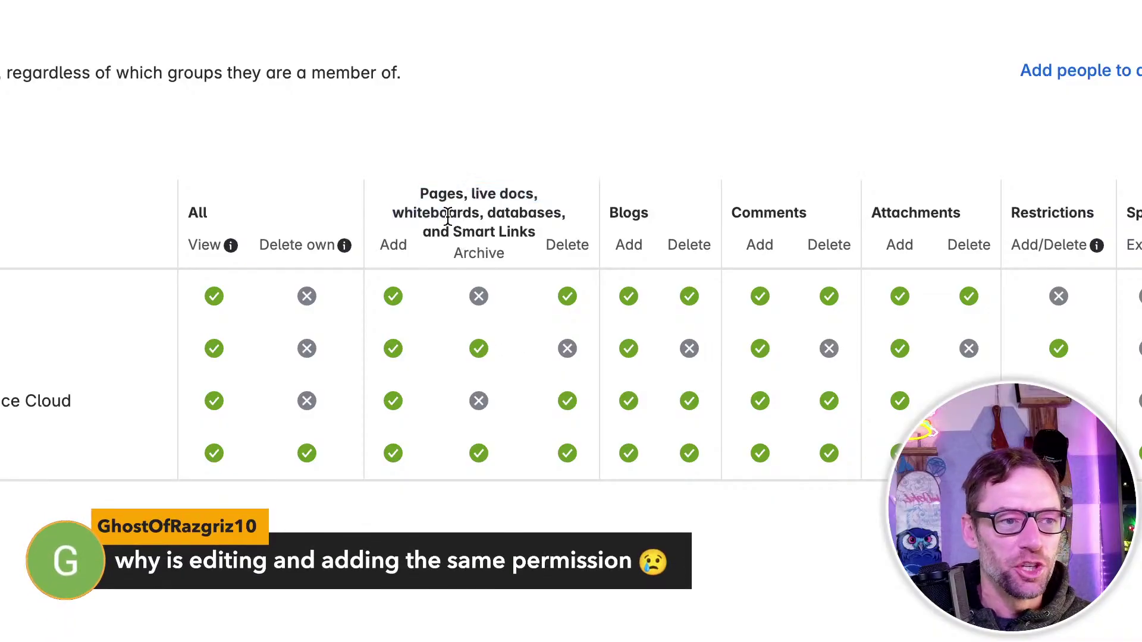
left_click_drag(382, 245, 407, 247)
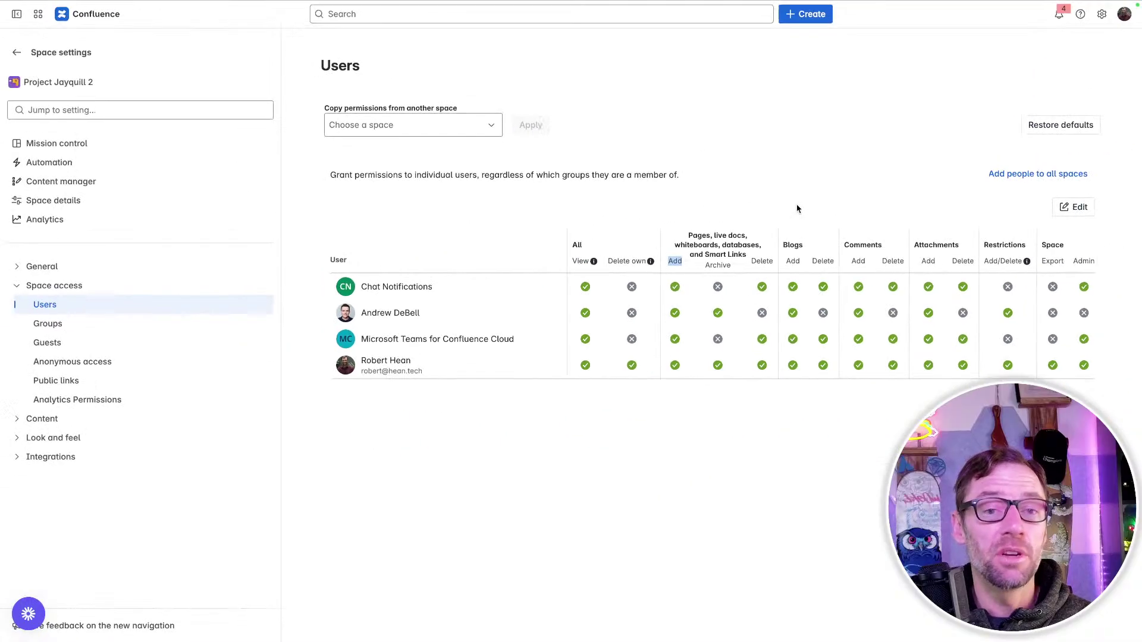
- Leave the space settings and create a blank whiteboard in the Project Jayquill 2 space
left_click(695, 195)
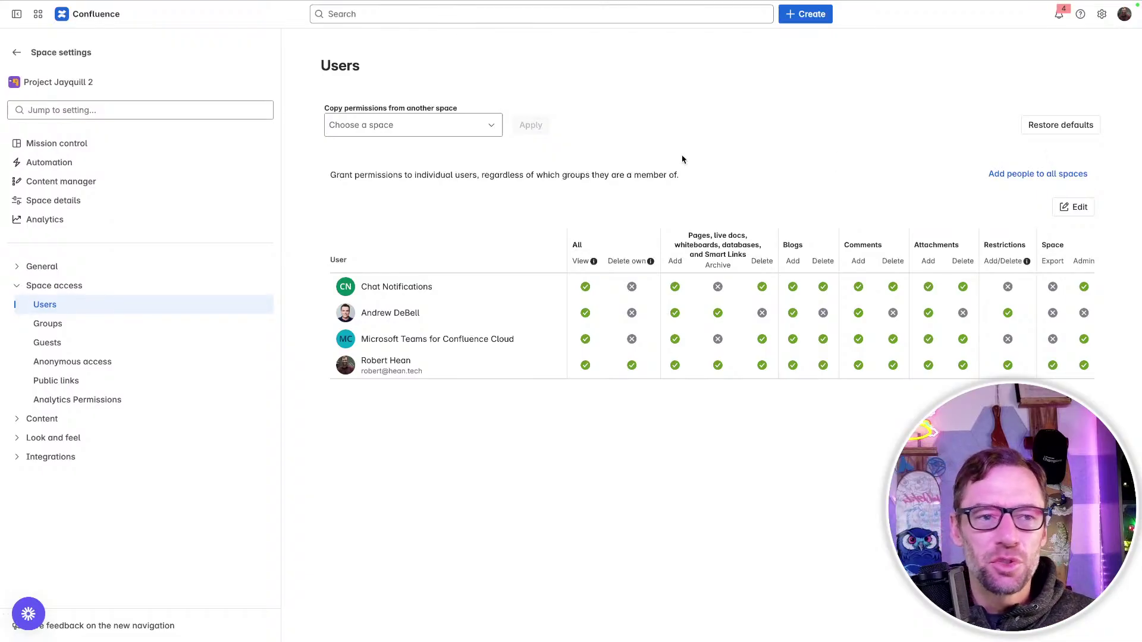
left_click(18, 54)
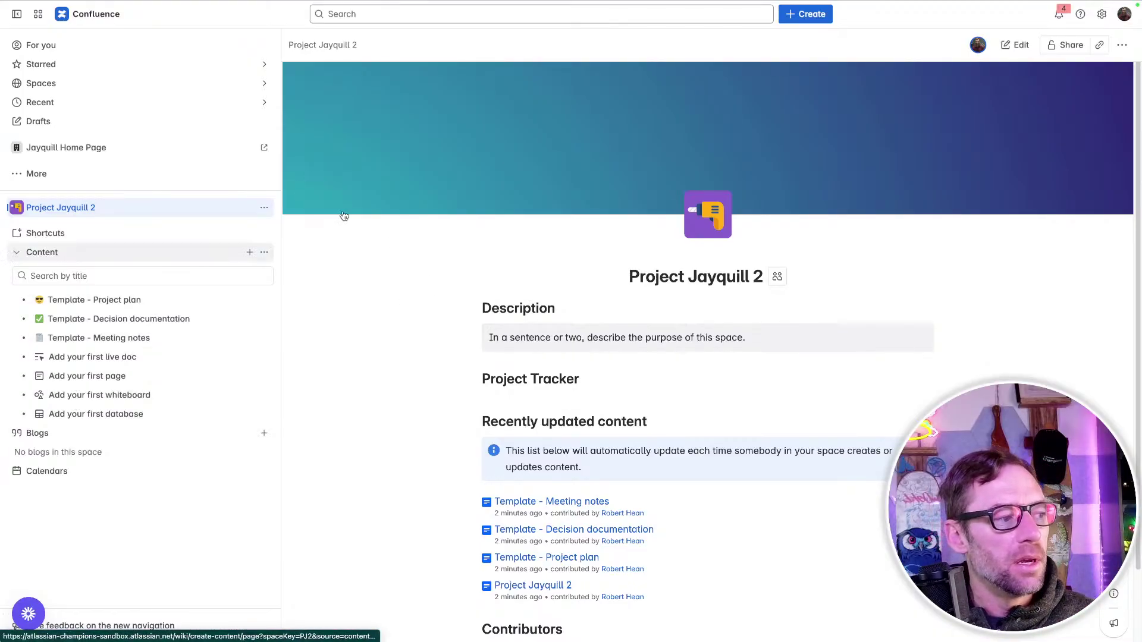
left_click(114, 404)
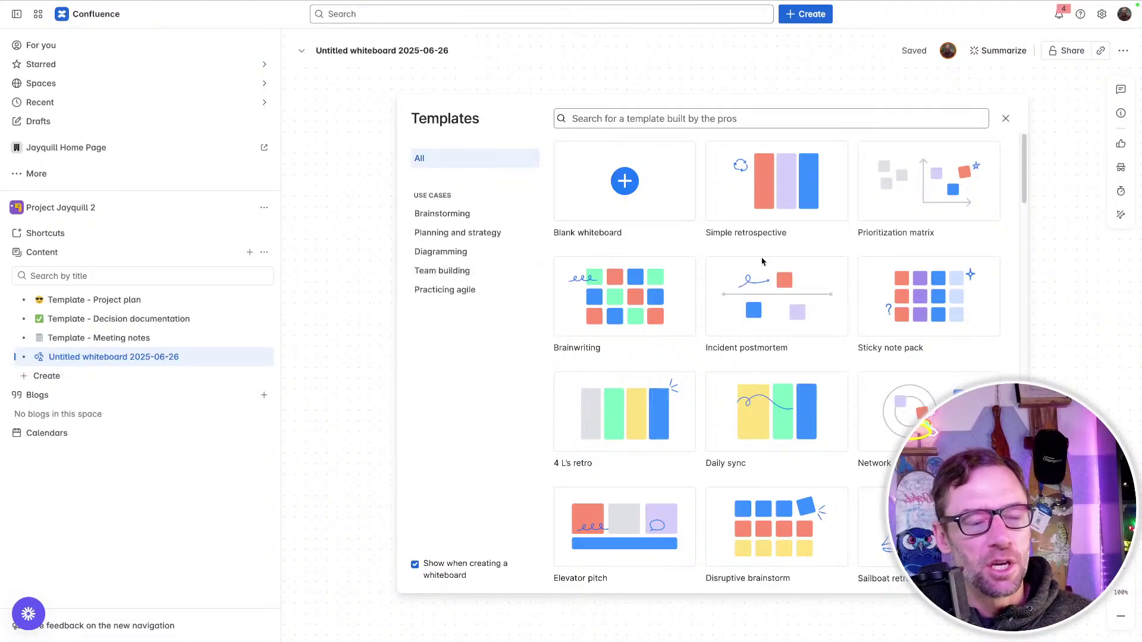
mouse_move(773, 191)
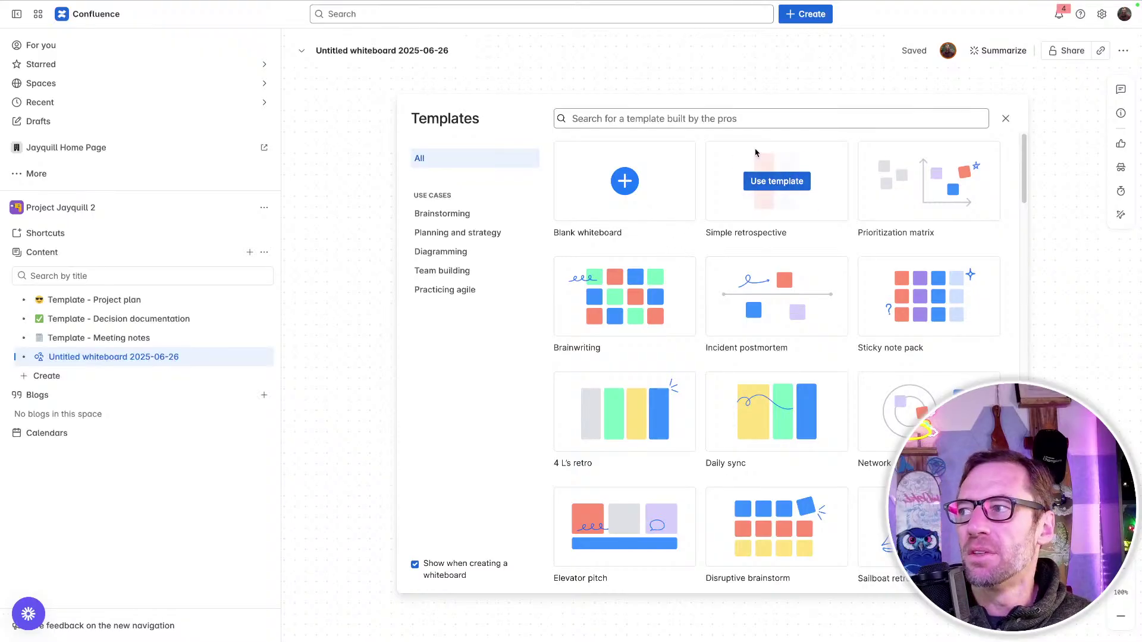
left_click(624, 187)
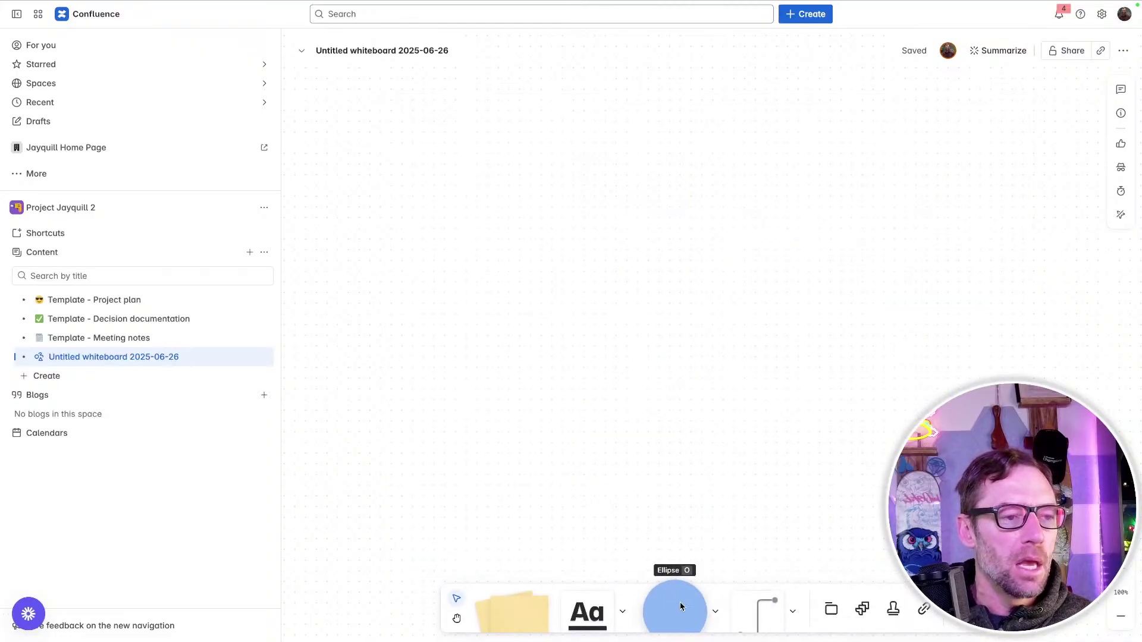
- Place an ellipse near the top centre of the whiteboard canvas and label it "Home Page"
left_click_drag(680, 602, 666, 171)
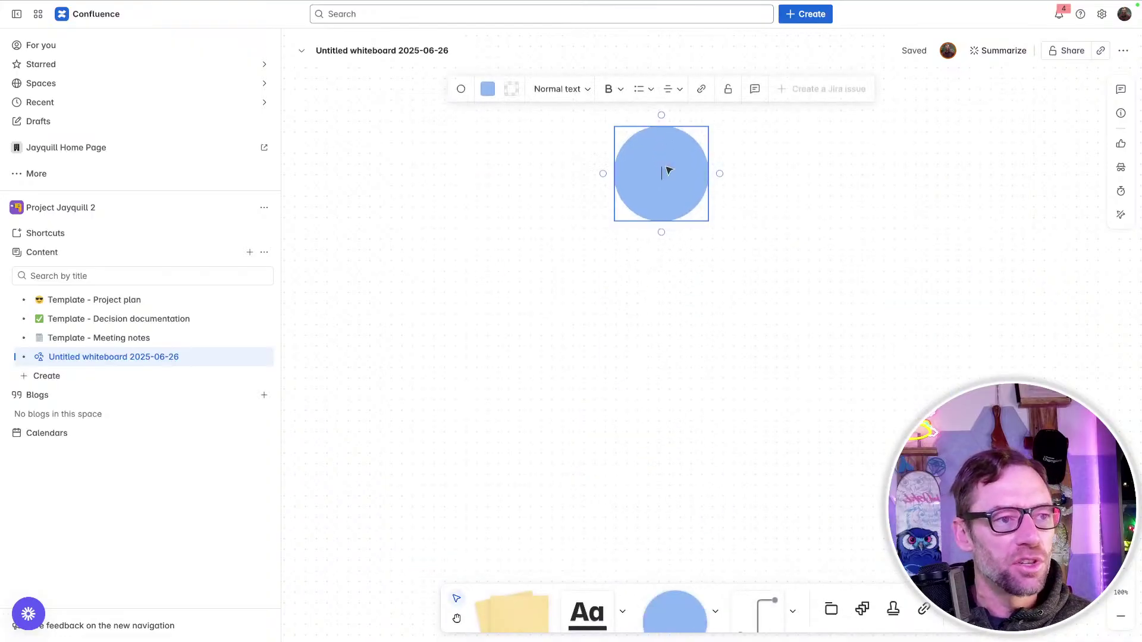
type("Home Page")
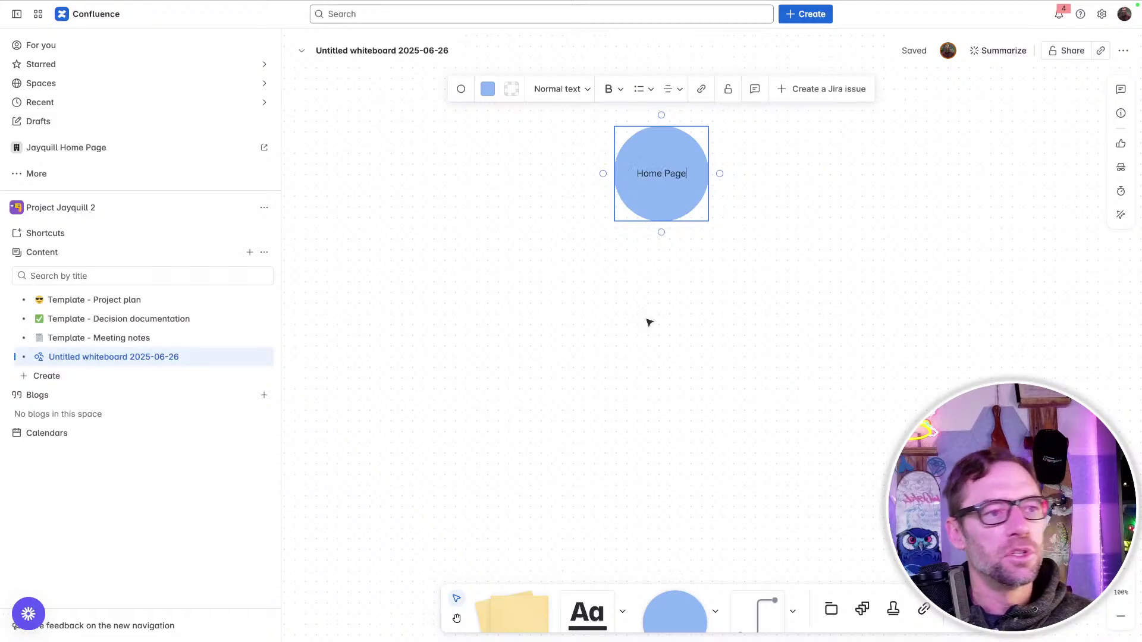
left_click(649, 323)
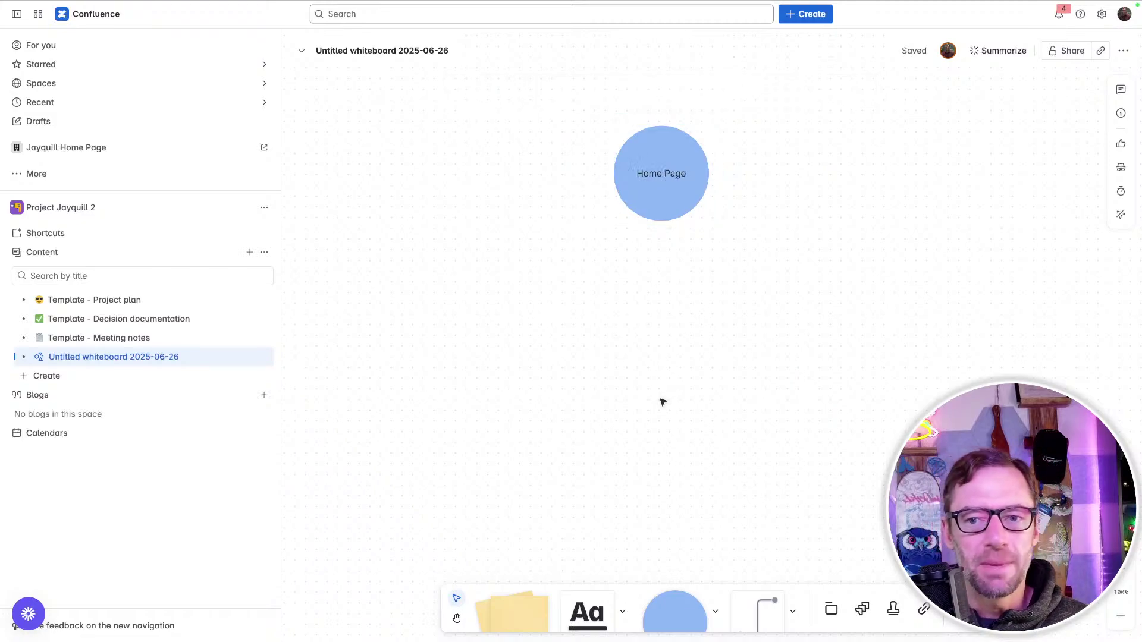
- Add two squares below the Home Page circle, one well to its left and one directly beneath it
left_click(715, 611)
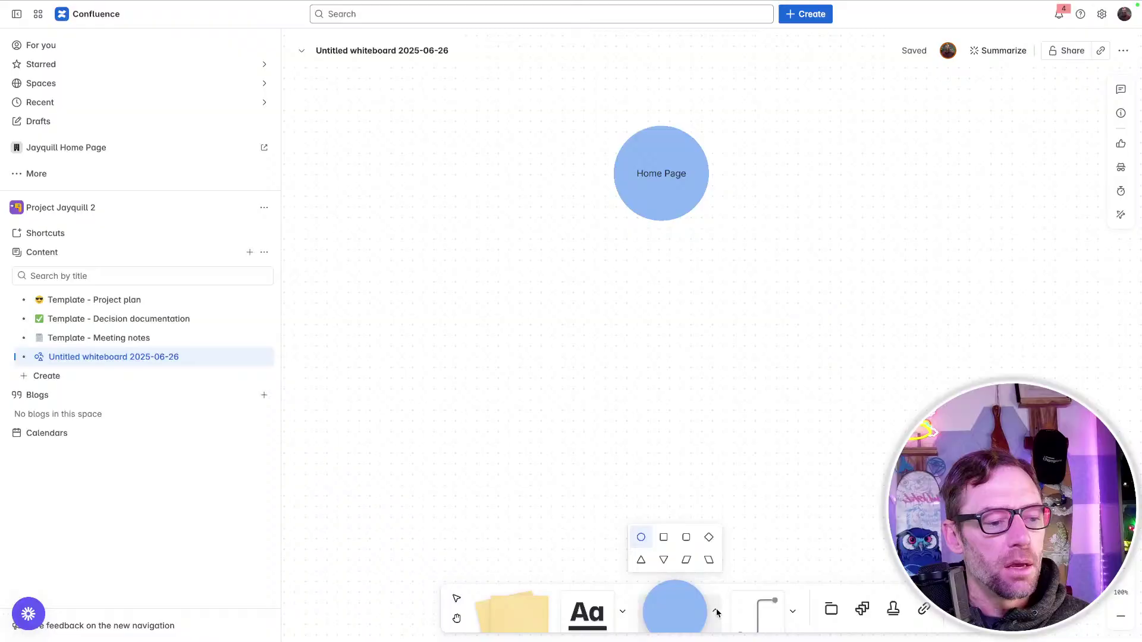
left_click(663, 537)
left_click_drag(671, 599, 408, 304)
left_click_drag(656, 592, 656, 297)
- Label the left square "Project Team"
left_click(442, 302)
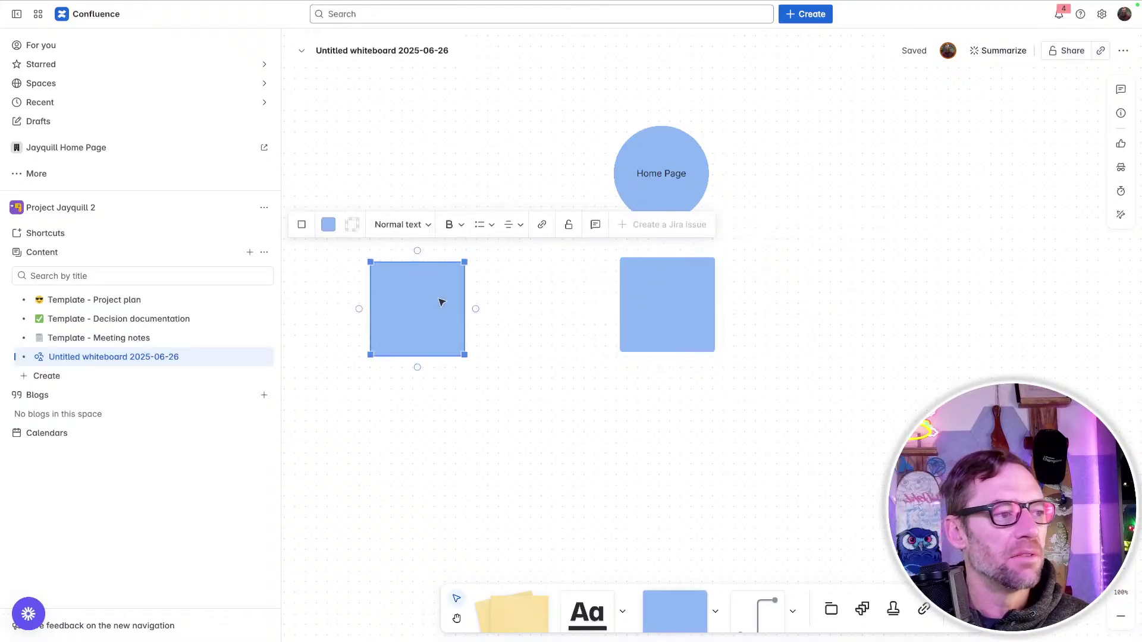
left_click(441, 302)
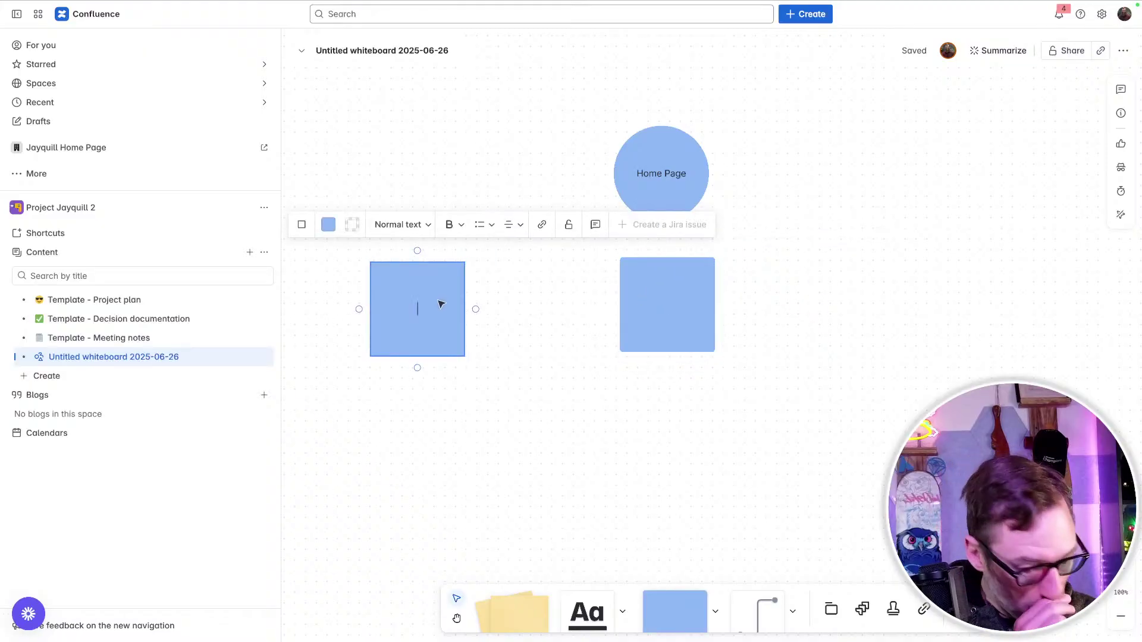
type("Project TEam")
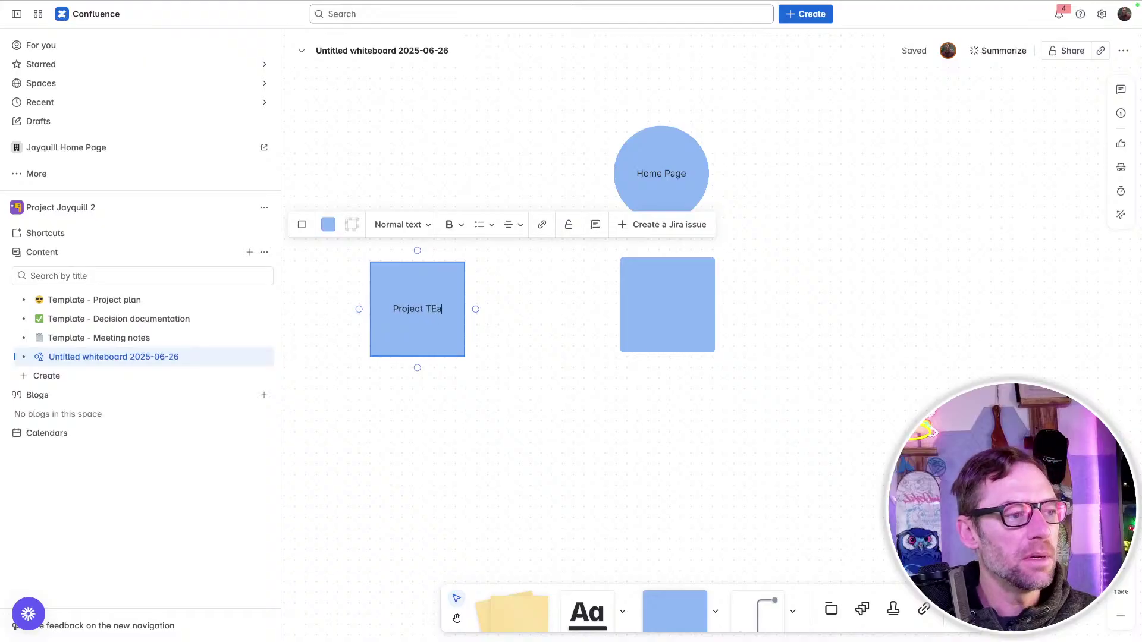
key("BackSpace")
key("BackSpace")
key("BackSpace")
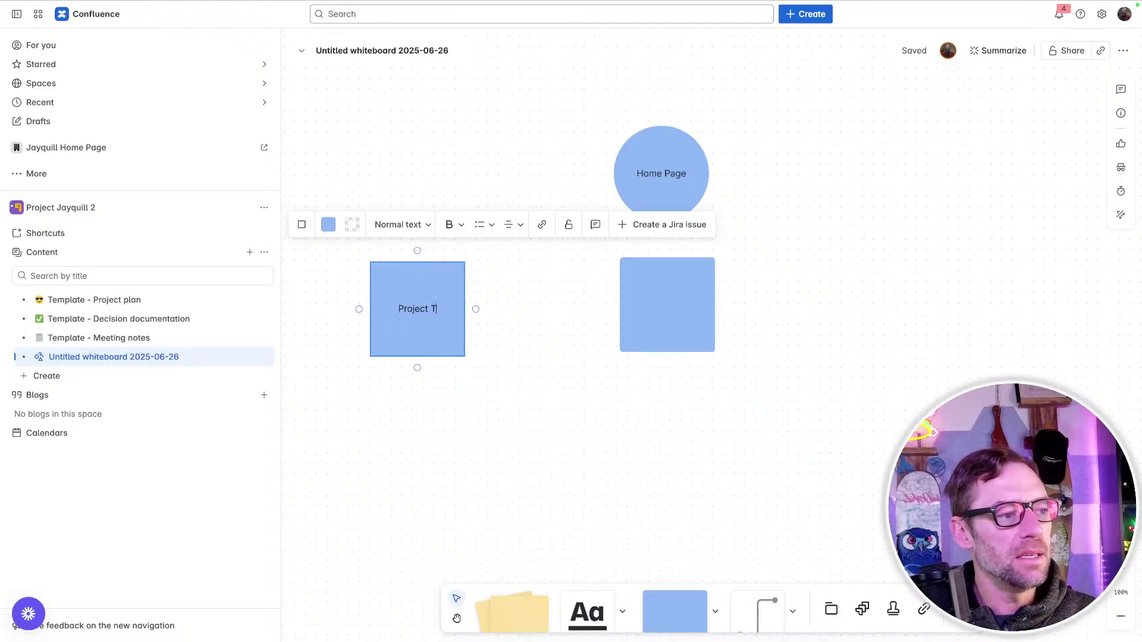
type("eam")
- Label the square directly beneath the Home Page circle "The Plan"
left_click(651, 310)
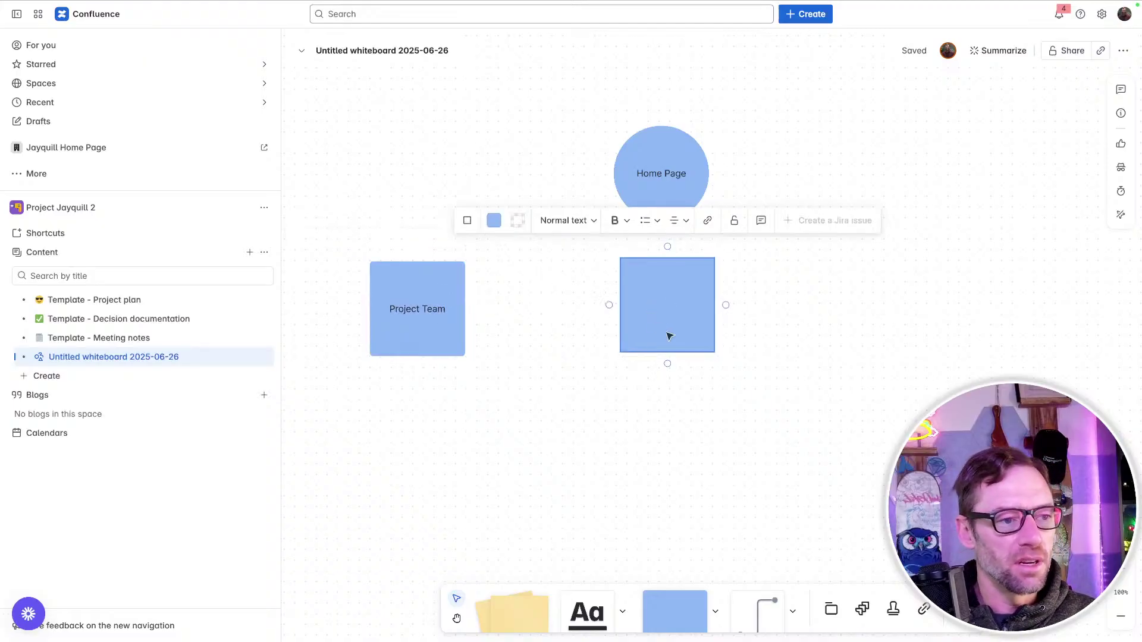
type("The Plan")
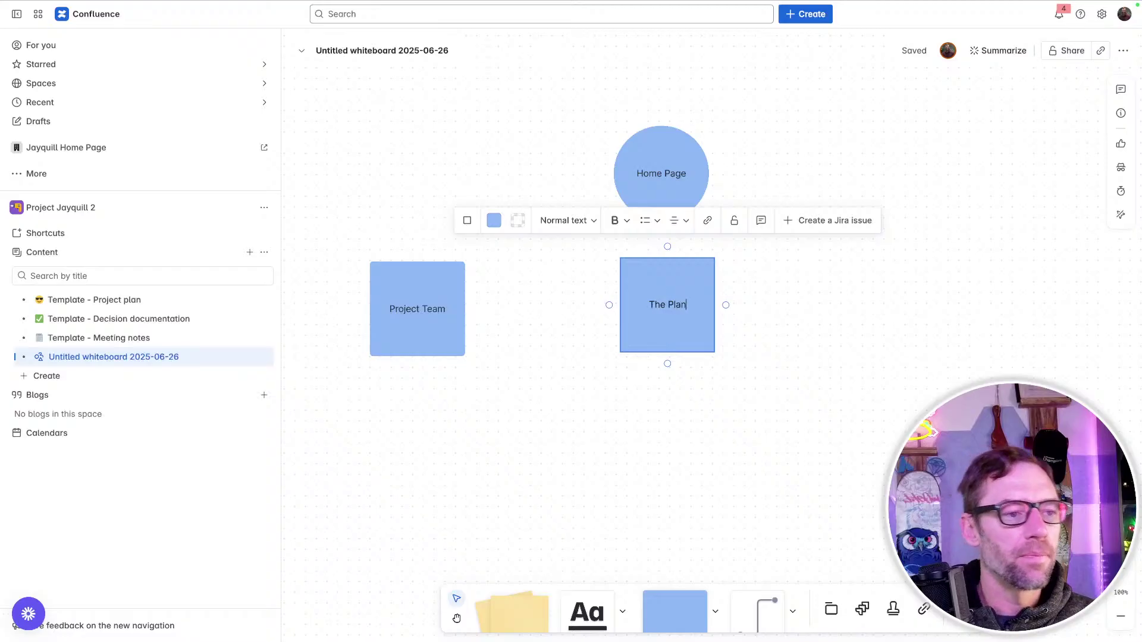
left_click(772, 397)
- Add a third square to the right of The Plan and label it "Lessons Learned"
left_click_drag(686, 588, 881, 300)
type("Lessons Learned")
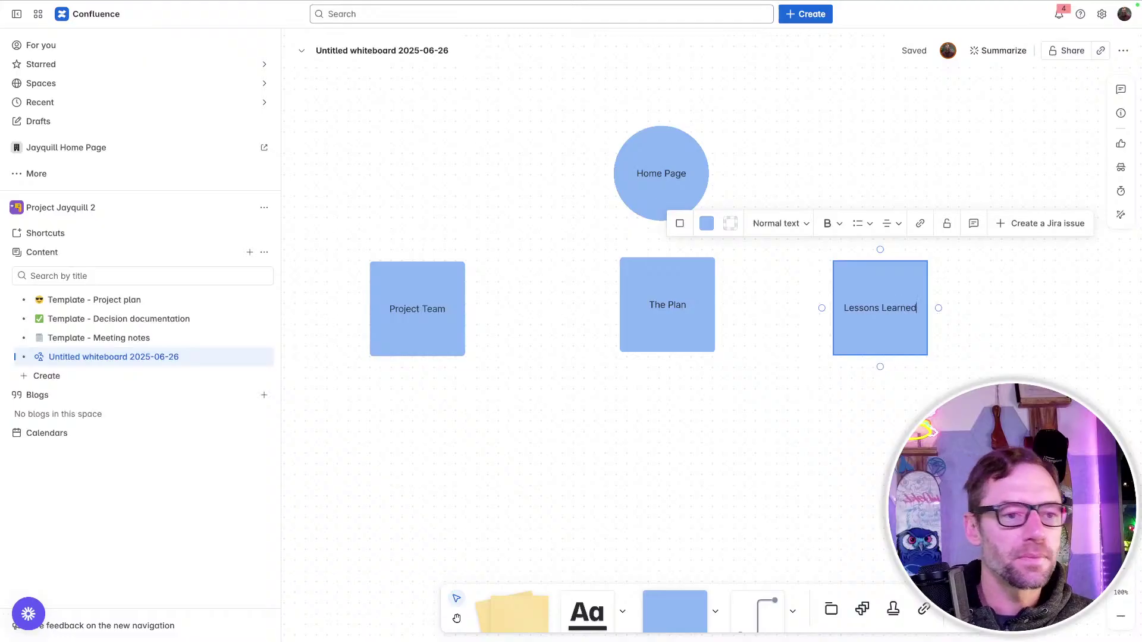
left_click(718, 497)
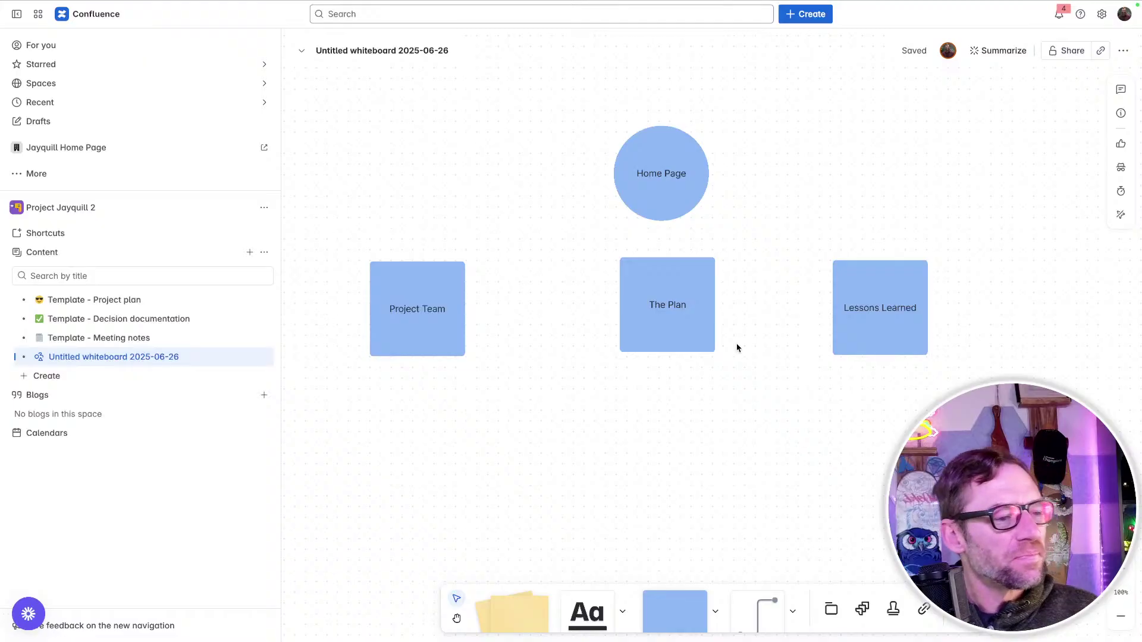
- Connect Home Page to Project Team, The Plan and Lessons Learned with arrows, and align The Plan directly beneath the circle
left_click(663, 206)
left_click_drag(662, 226, 418, 263)
left_click(668, 147)
left_click(663, 198)
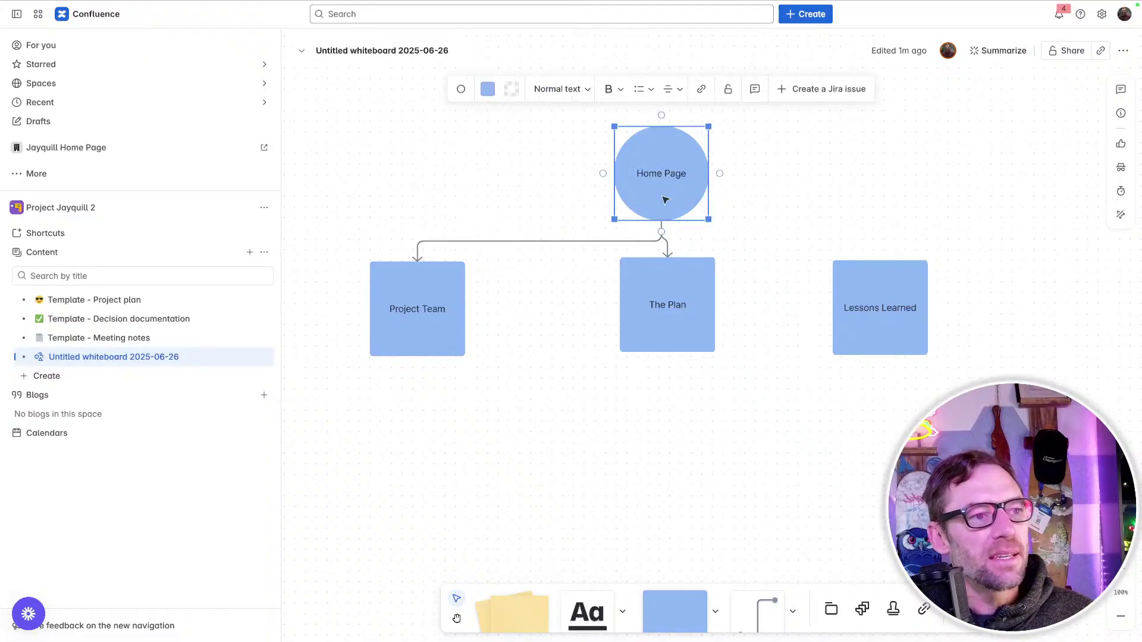
left_click_drag(661, 230, 880, 260)
left_click_drag(668, 324, 663, 328)
- Add a fourth square to the right of Lessons Learned and label it "Vendors"
left_click_drag(680, 596, 1022, 298)
type("Vndors")
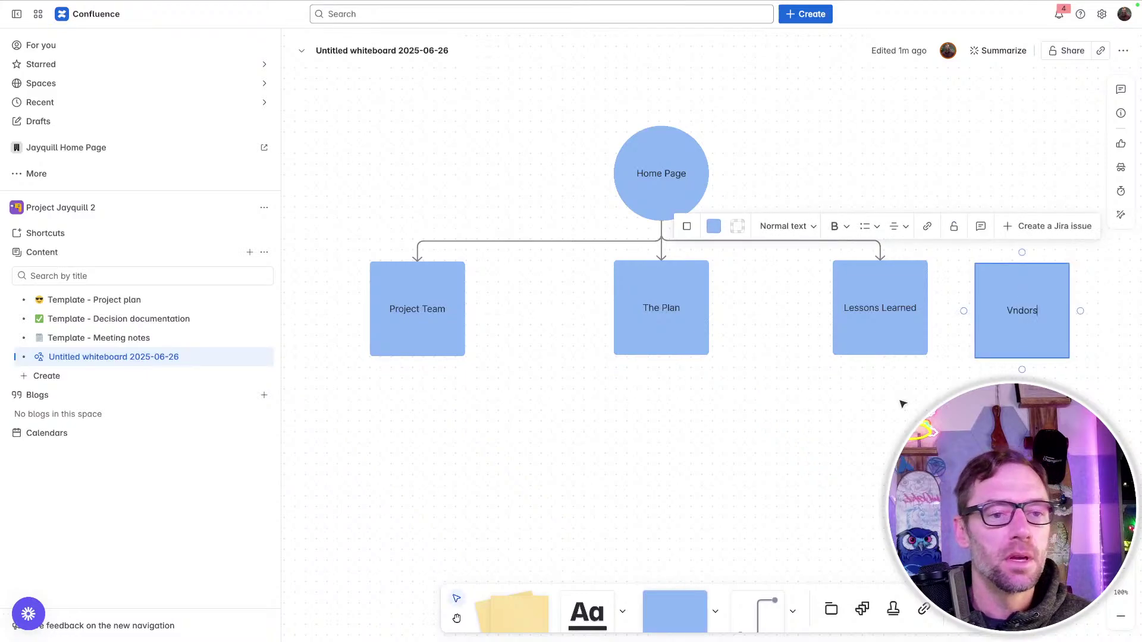
key("BackSpace")
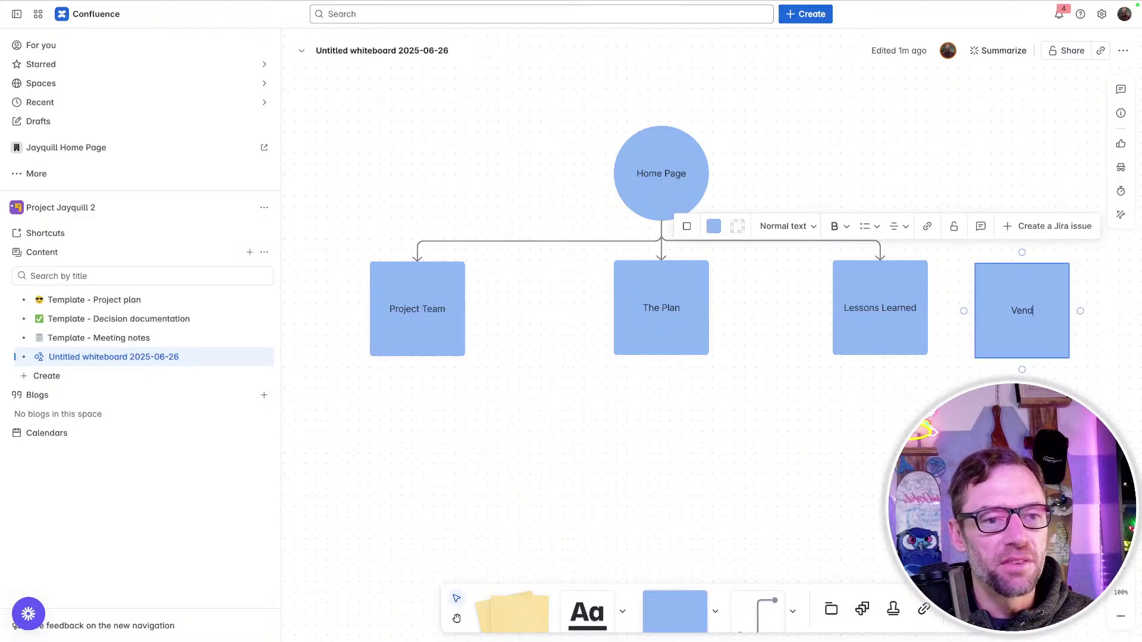
left_click(879, 463)
- Connect Home Page to Vendors with an arrow, and balance the layout by moving Lessons Learned left and Home Page right
left_click(660, 134)
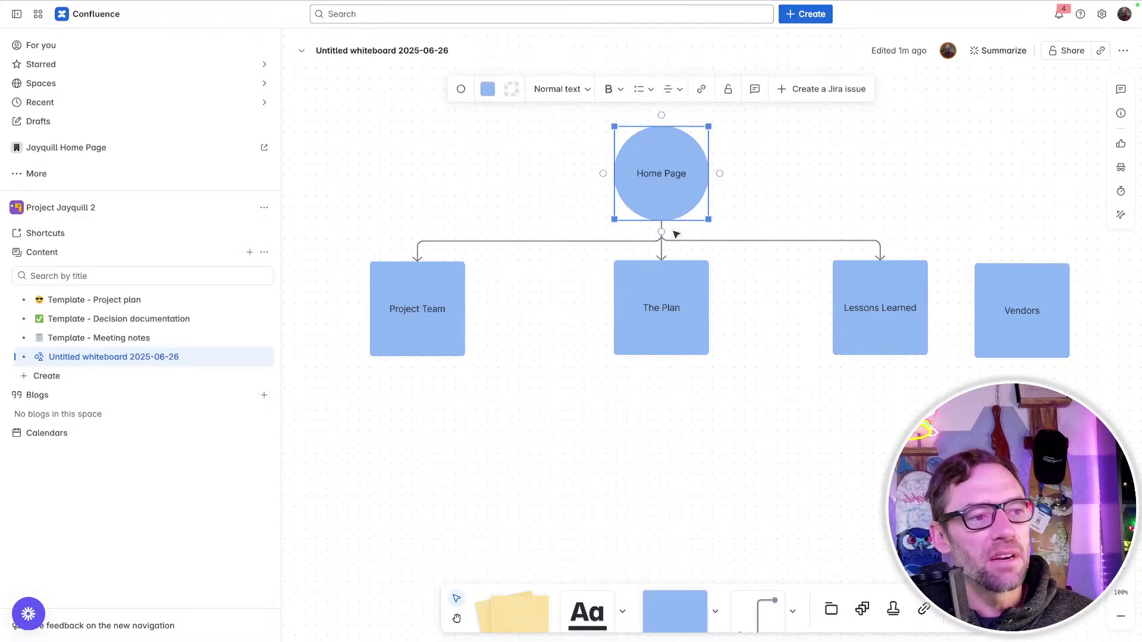
left_click_drag(660, 230, 1019, 281)
left_click_drag(899, 306, 874, 307)
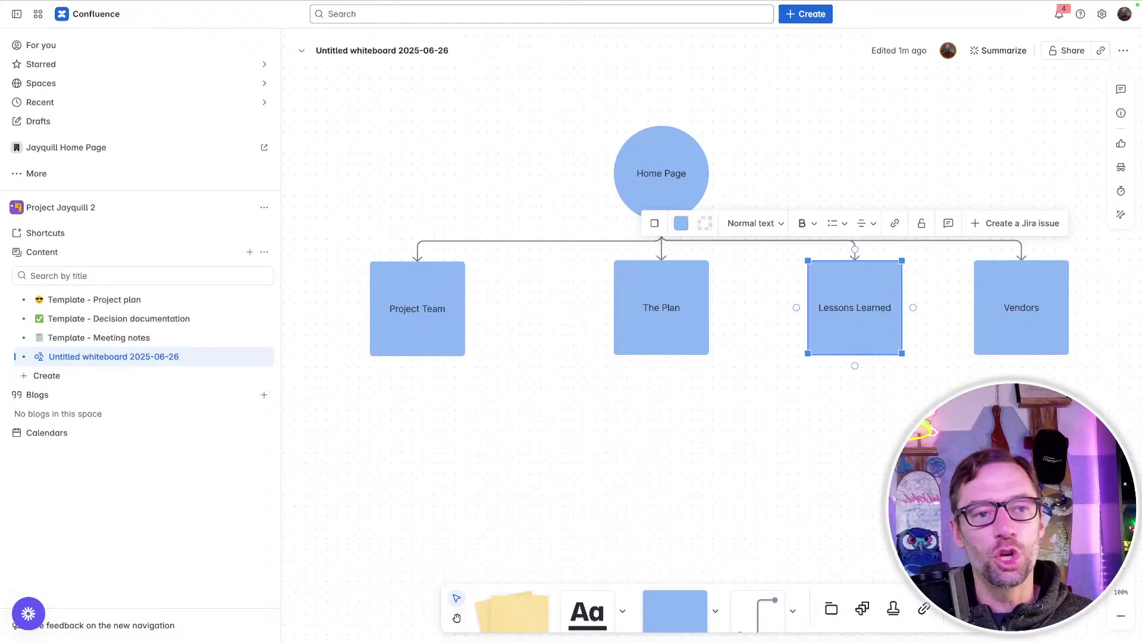
left_click_drag(688, 176, 781, 177)
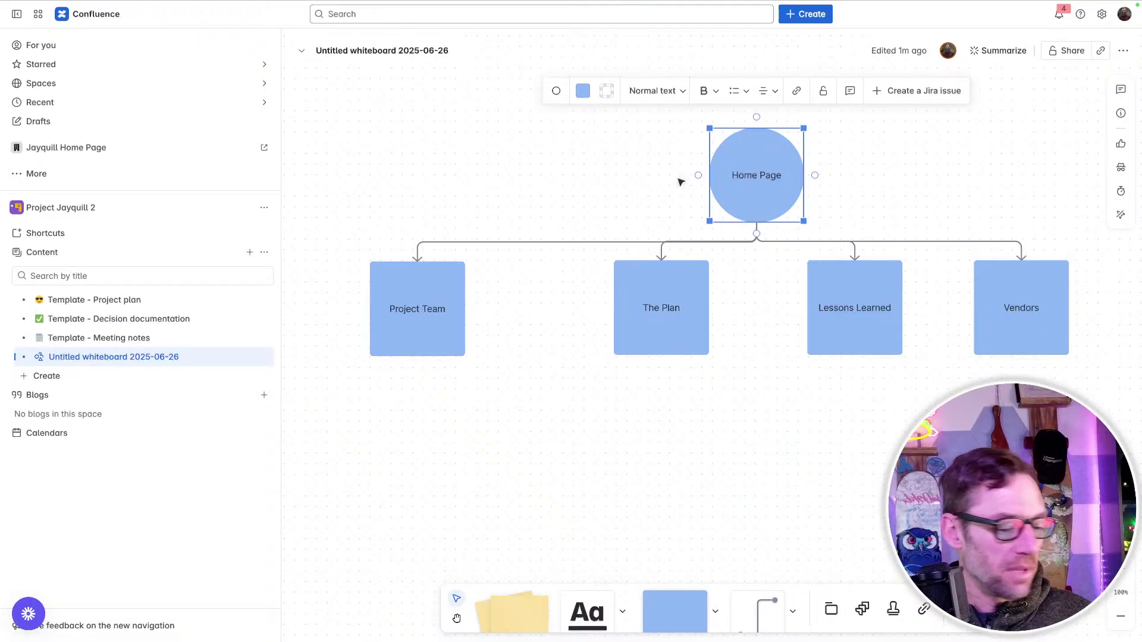
left_click(616, 208)
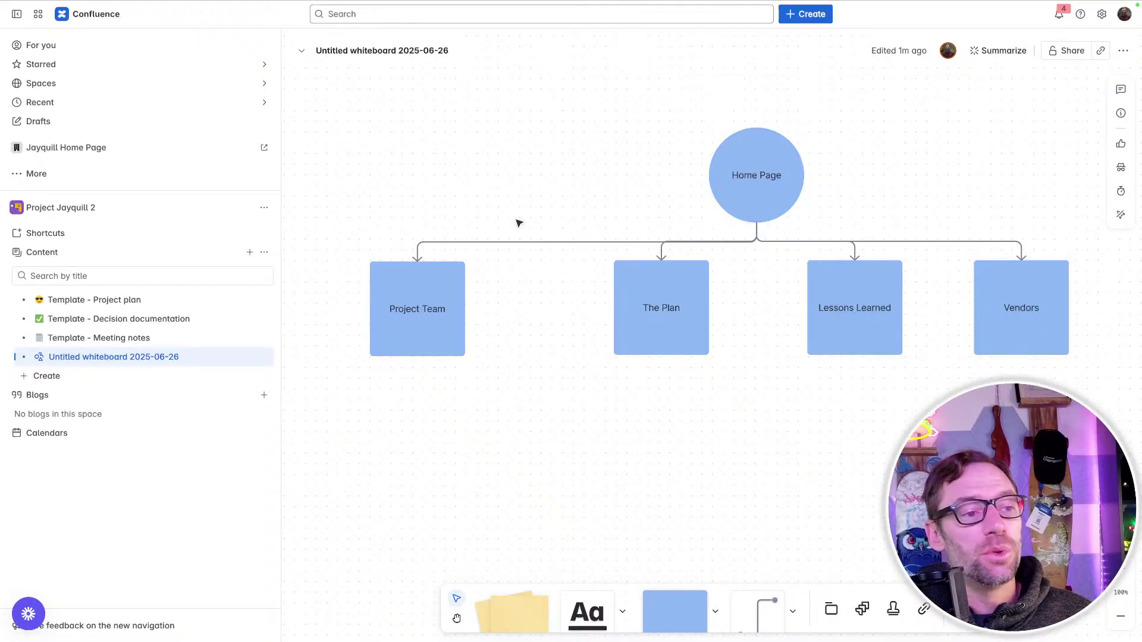
mouse_move(175, 346)
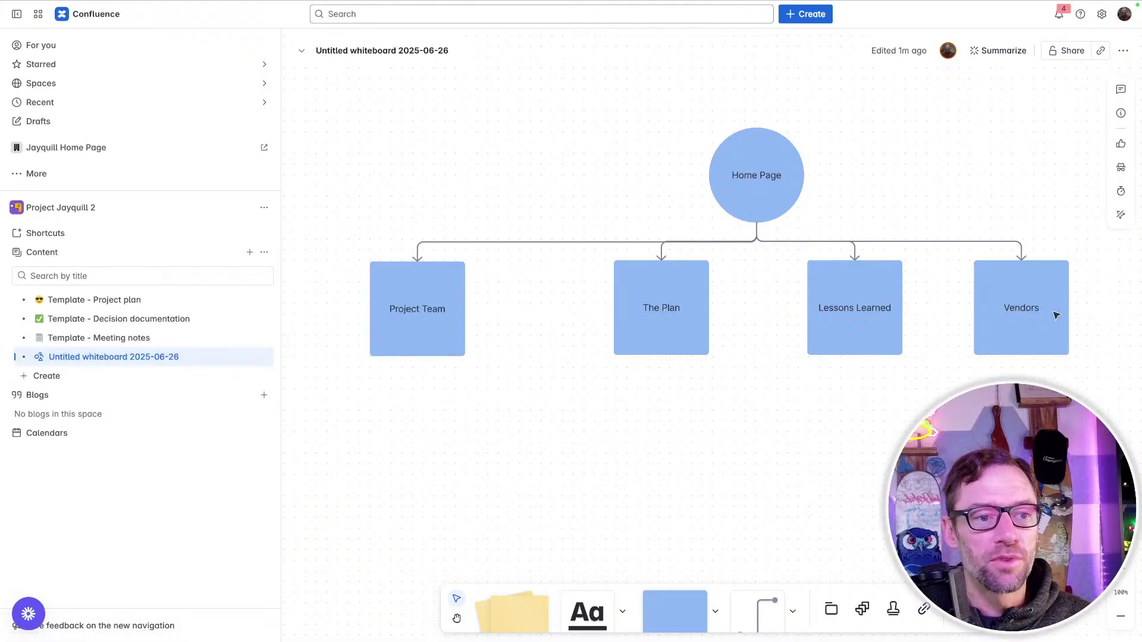
left_click(1050, 317)
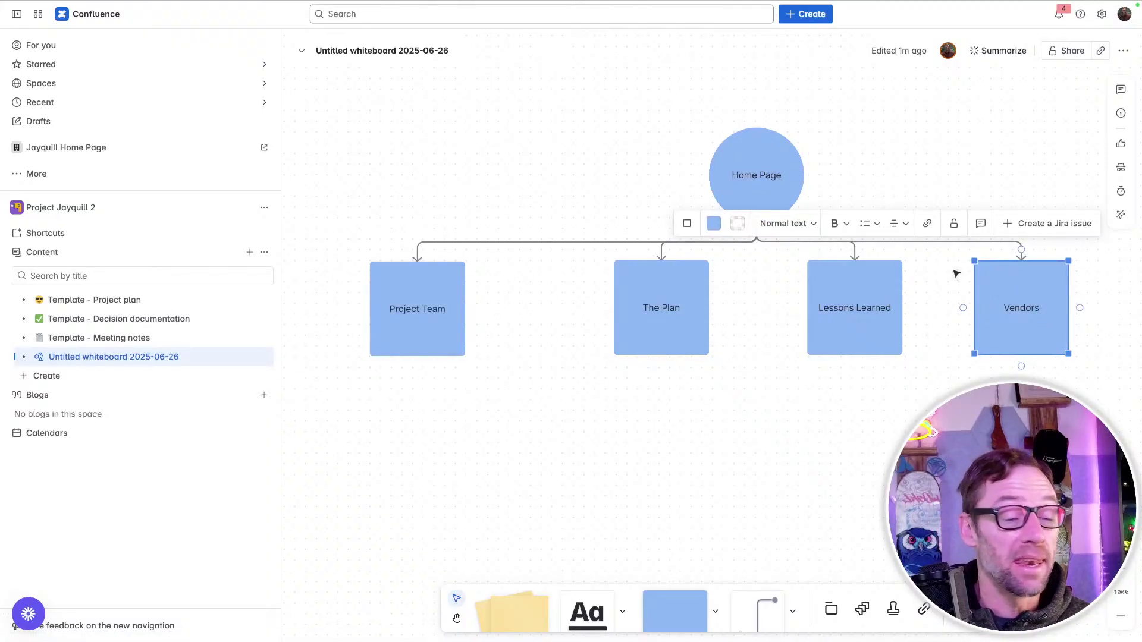
left_click(751, 429)
- Add an unlabelled square below Project Team, connect Project Team to it with an arrow and align the two
left_click_drag(654, 442, 715, 420)
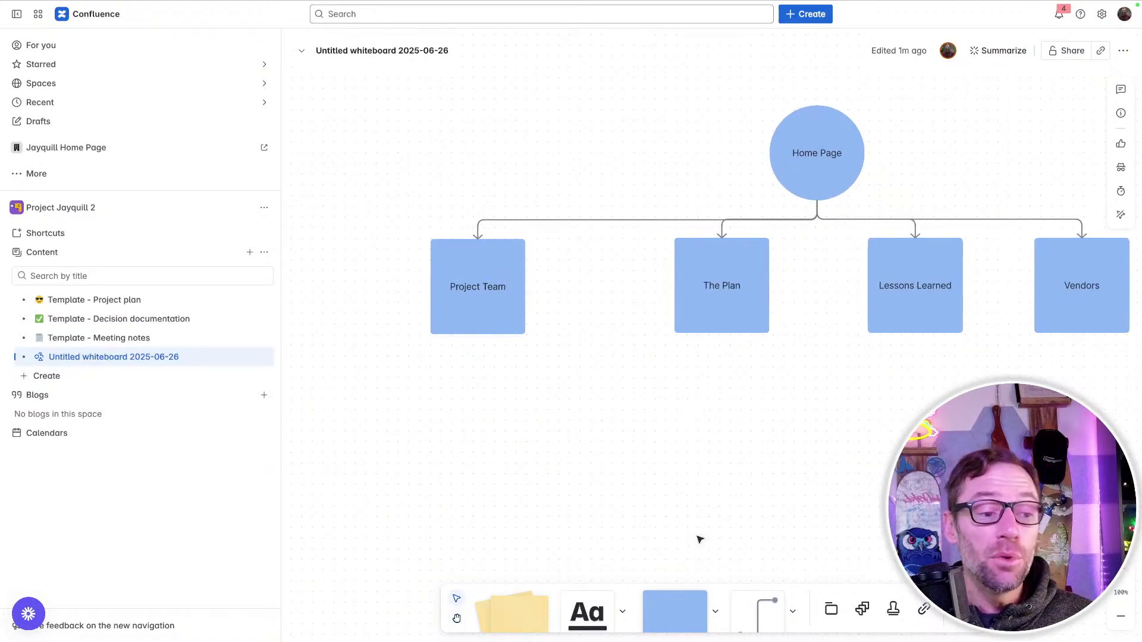
left_click_drag(677, 618, 479, 462)
left_click(475, 275)
left_click_drag(479, 355, 484, 452)
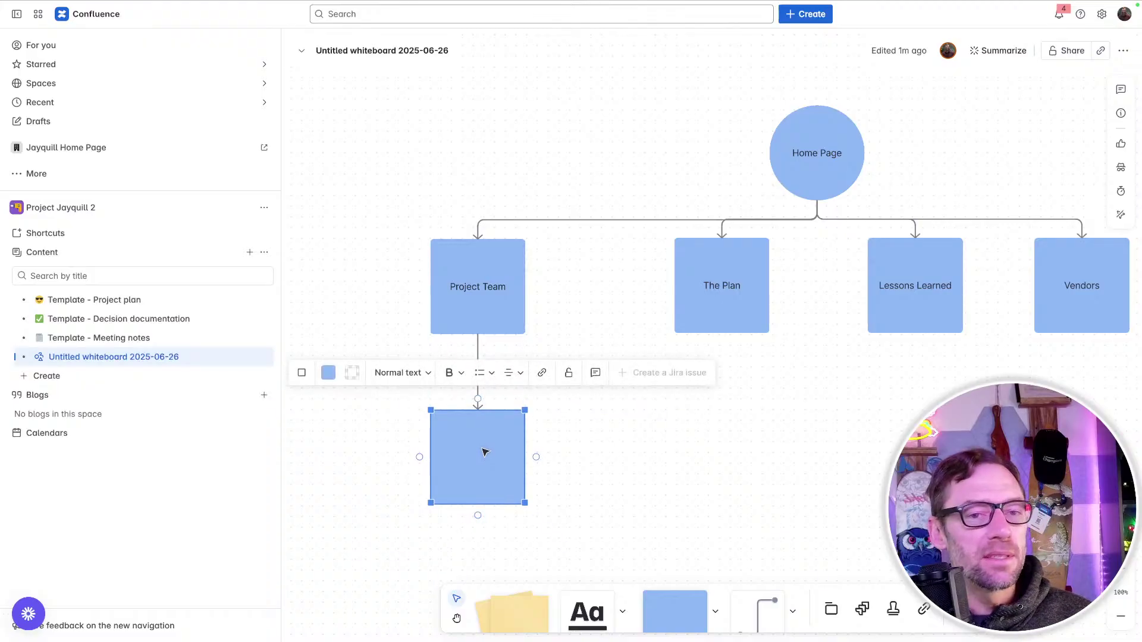
- Rename the whiteboard as "Project Jayquill 2 Space Plan"
scroll(764, 391, "up", 2)
scroll(764, 391, "right", 3)
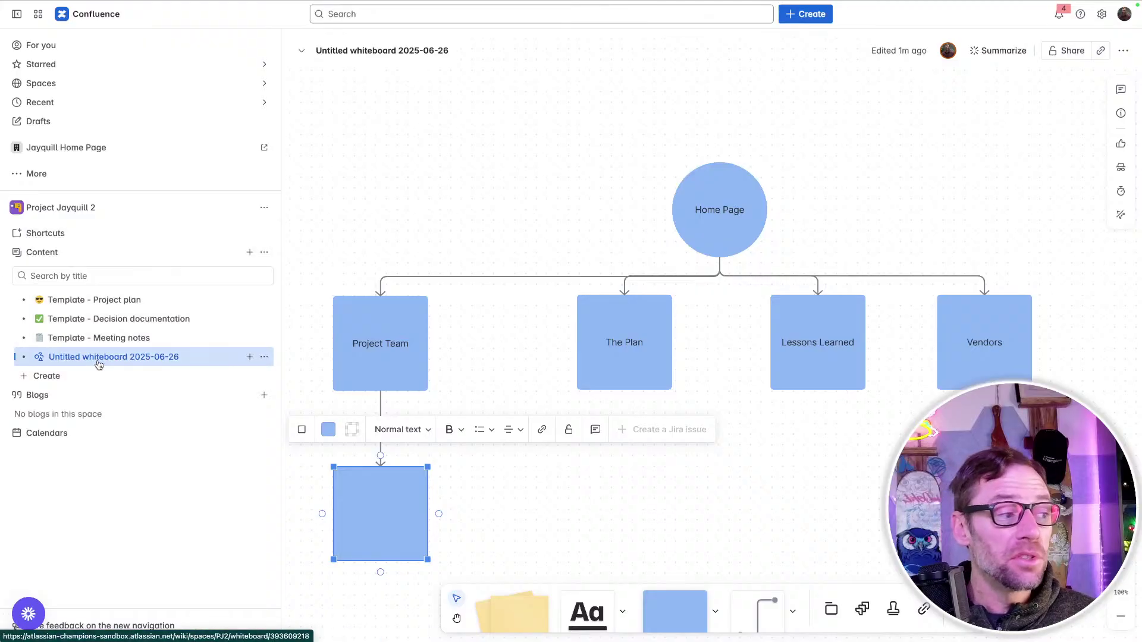
left_click(369, 52)
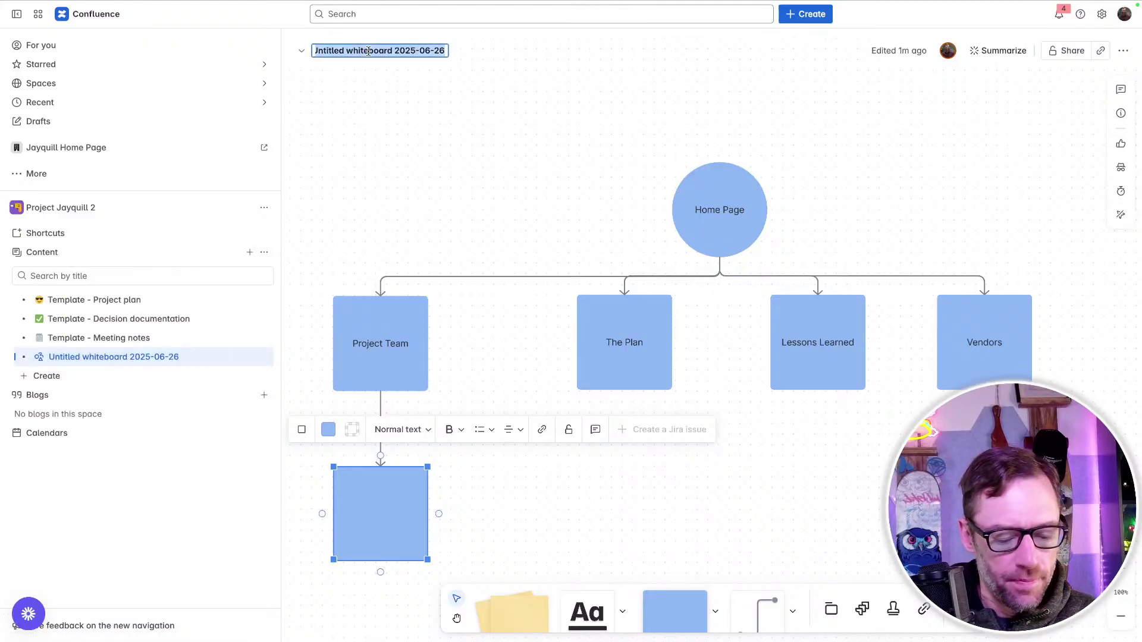
type("Project Jayquill")
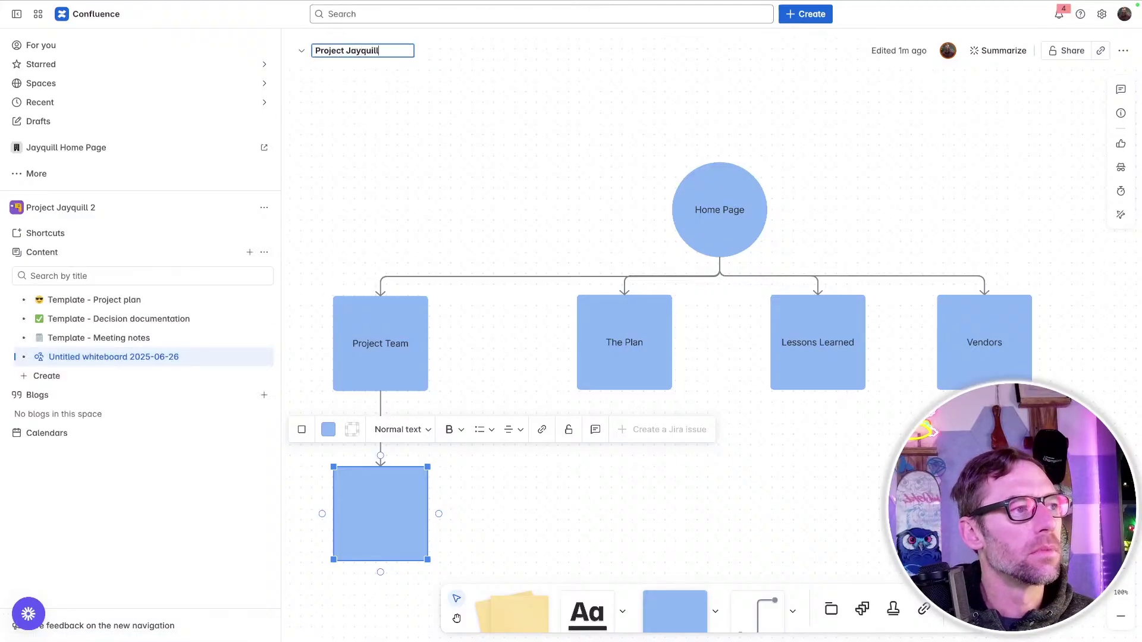
type(" 2 Space Plan")
key("Return")
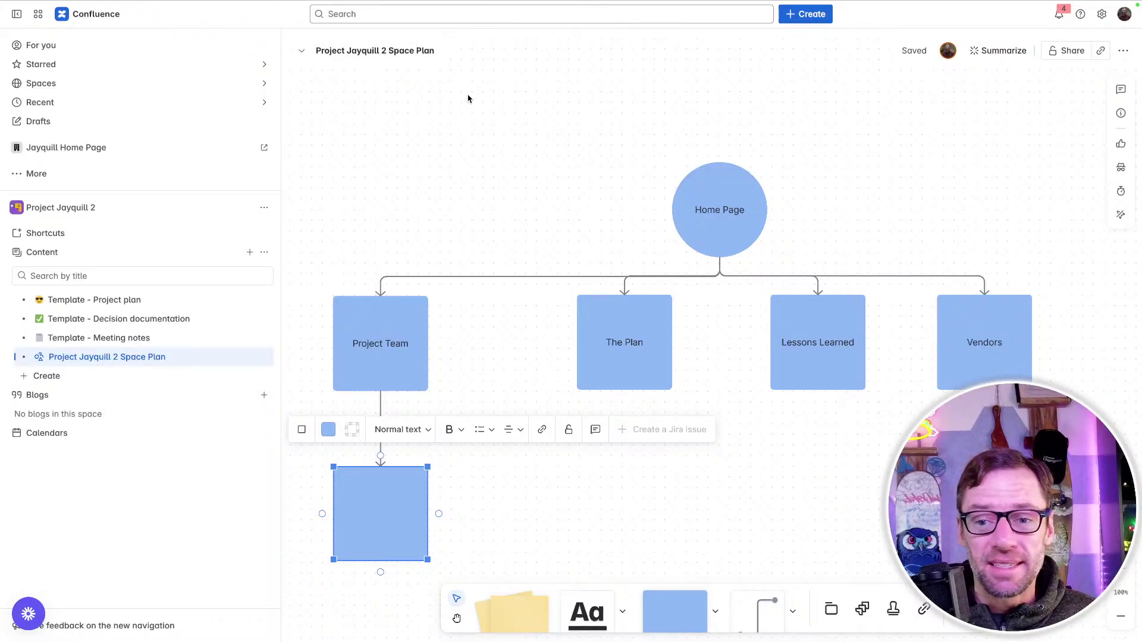
left_click(451, 206)
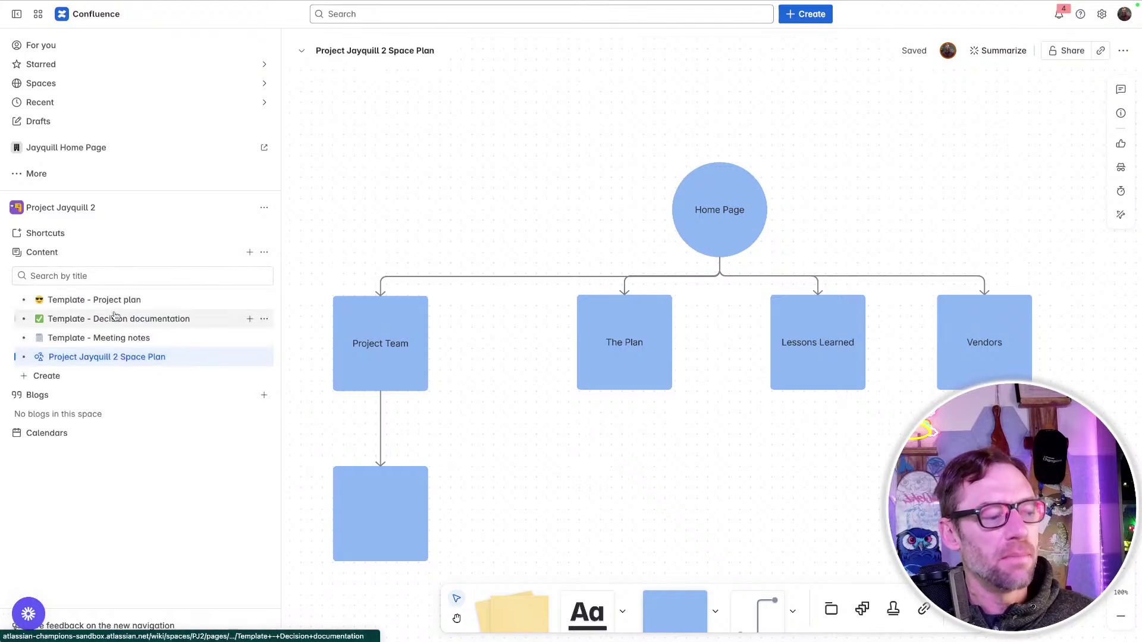
- Create a folder named "Team Docs" in the Project Jayquill 2 space content
left_click(250, 252)
left_click(327, 405)
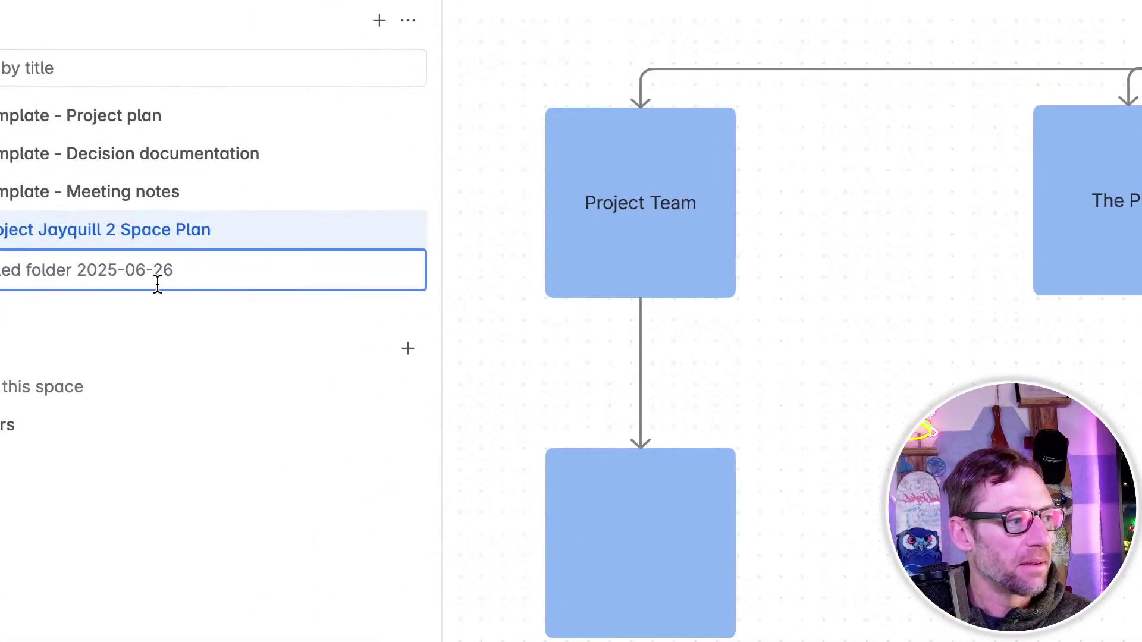
type("Team Doc")
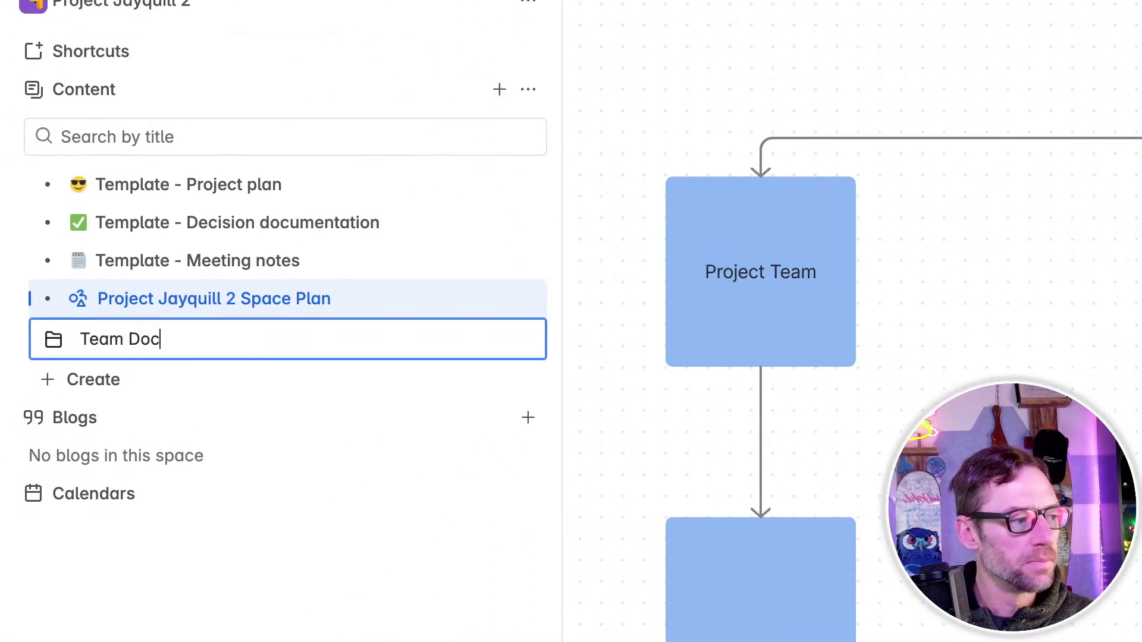
type("s")
key("Return")
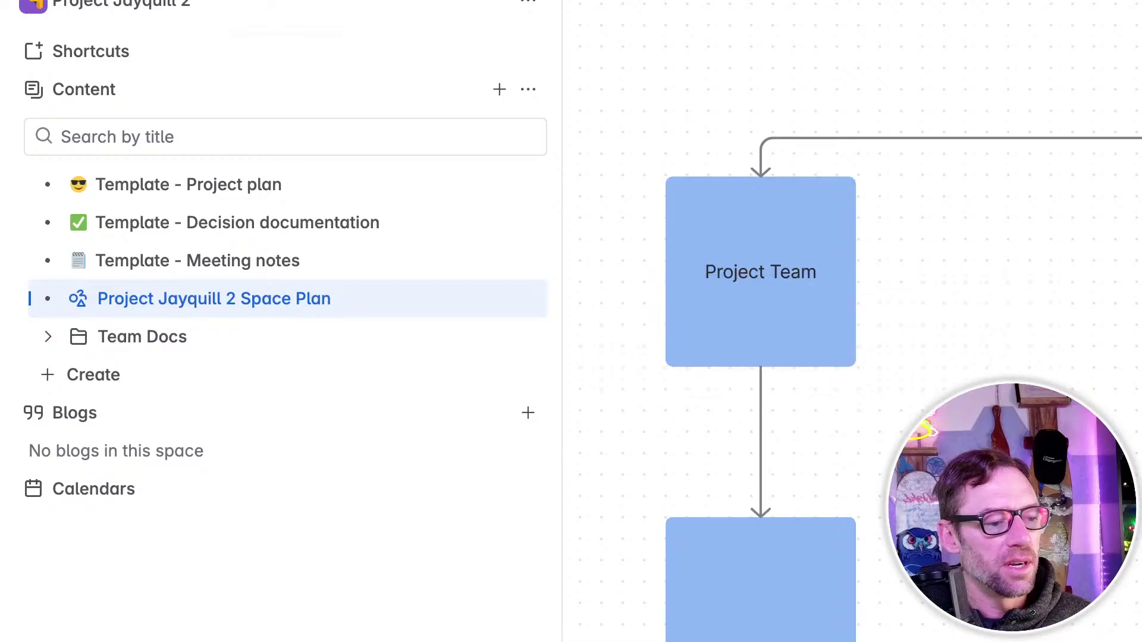
- Add a square between Project Team and The Plan, connect Home Page to it with an arrow and label it "Team Docs"
left_click(1000, 297)
key("Escape")
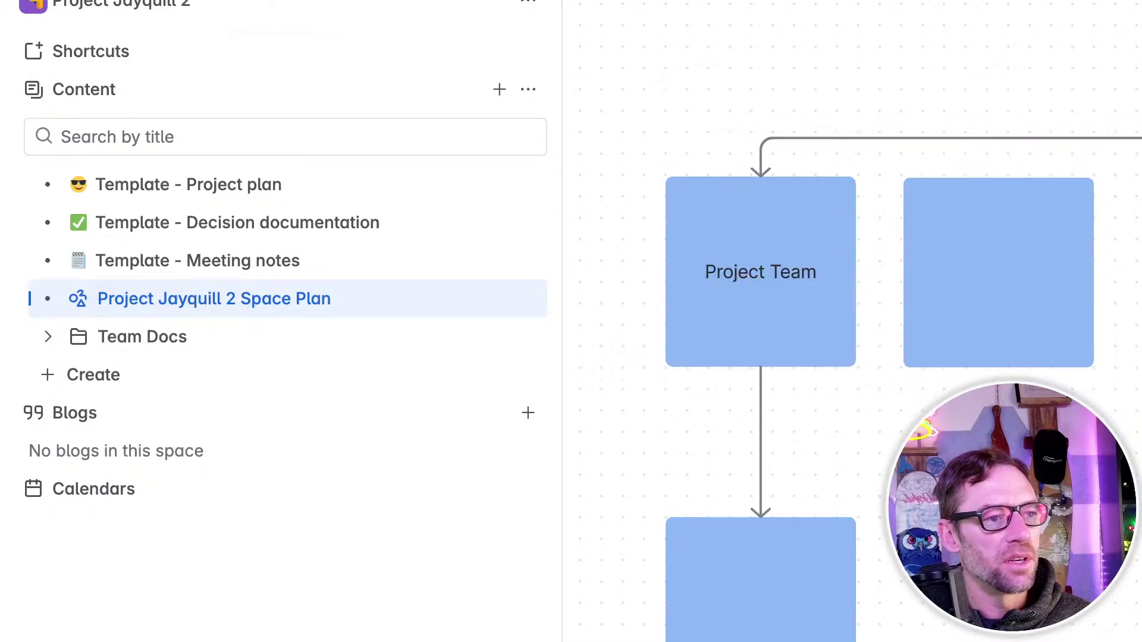
left_click_drag(1141, 148, 998, 177)
double_click(991, 238)
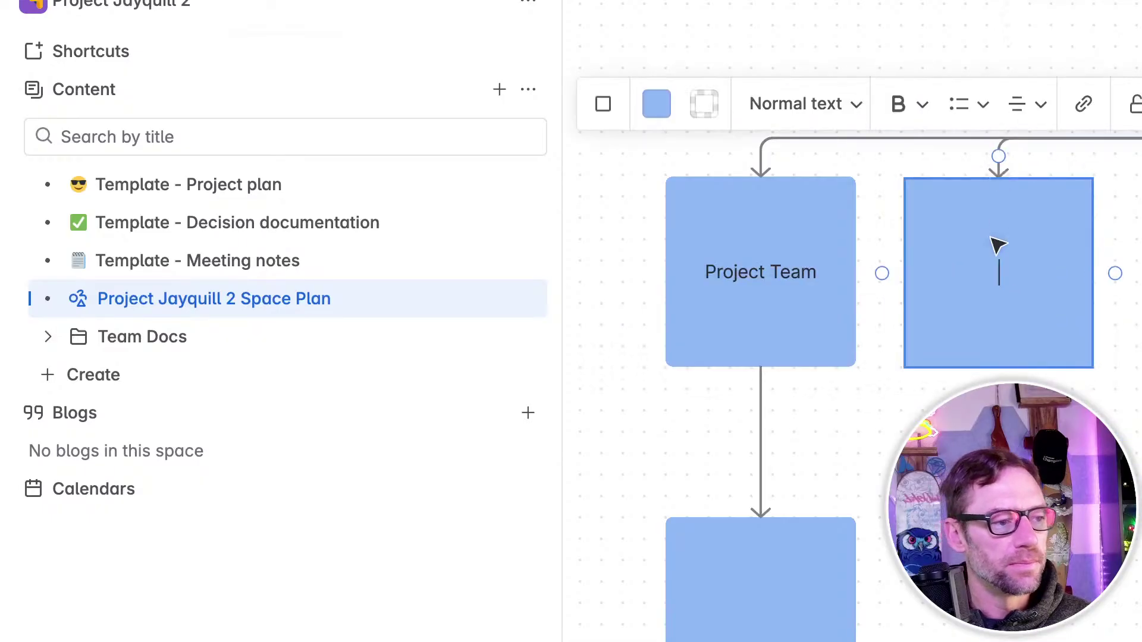
type("Team Docs")
key("Escape")
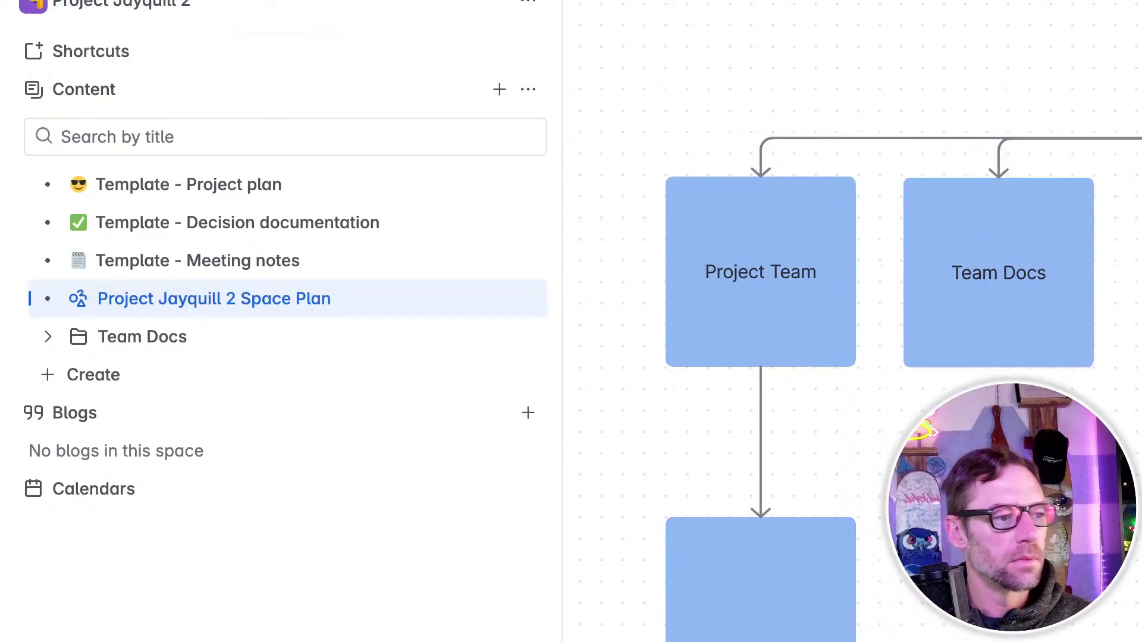
- Move the Project Jayquill 2 Space Plan whiteboard into the Team Docs folder and expand the folder
left_click_drag(270, 313, 176, 350)
left_click(119, 304)
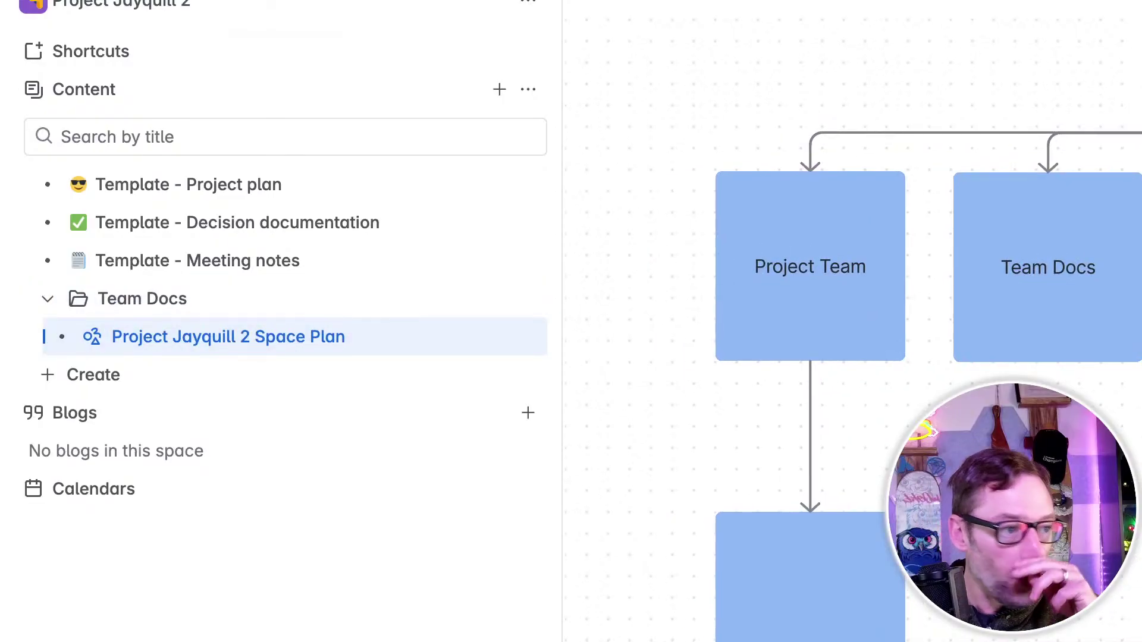
- Create a folder named "Lessons Learned" at the top level of the space content
left_click(497, 89)
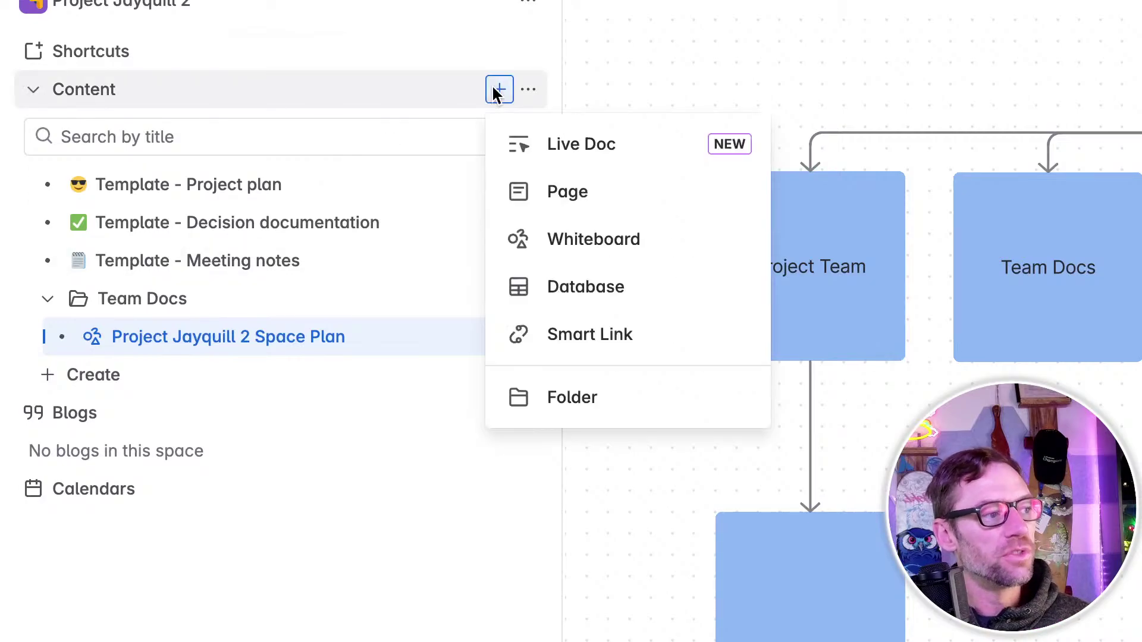
left_click(596, 401)
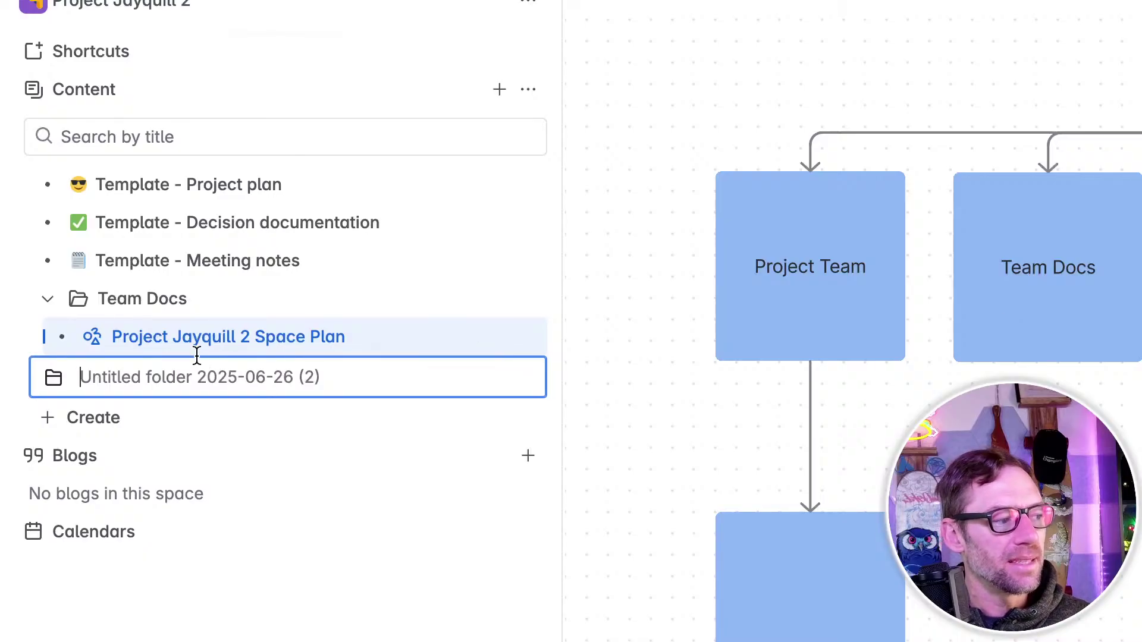
type("Lessons L")
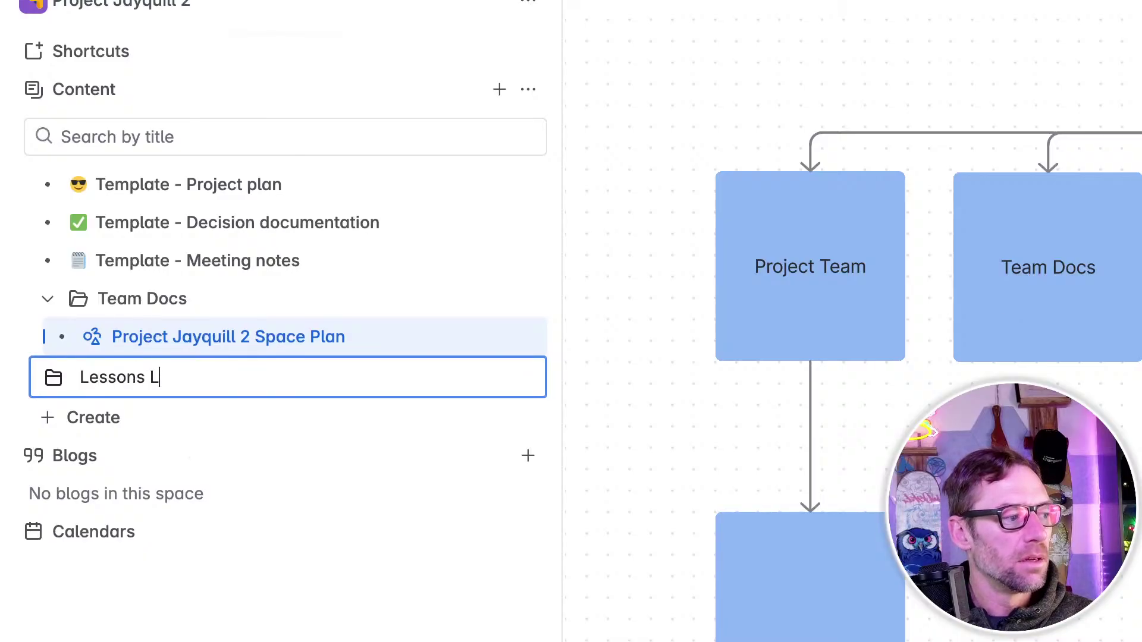
type("earned")
key("Return")
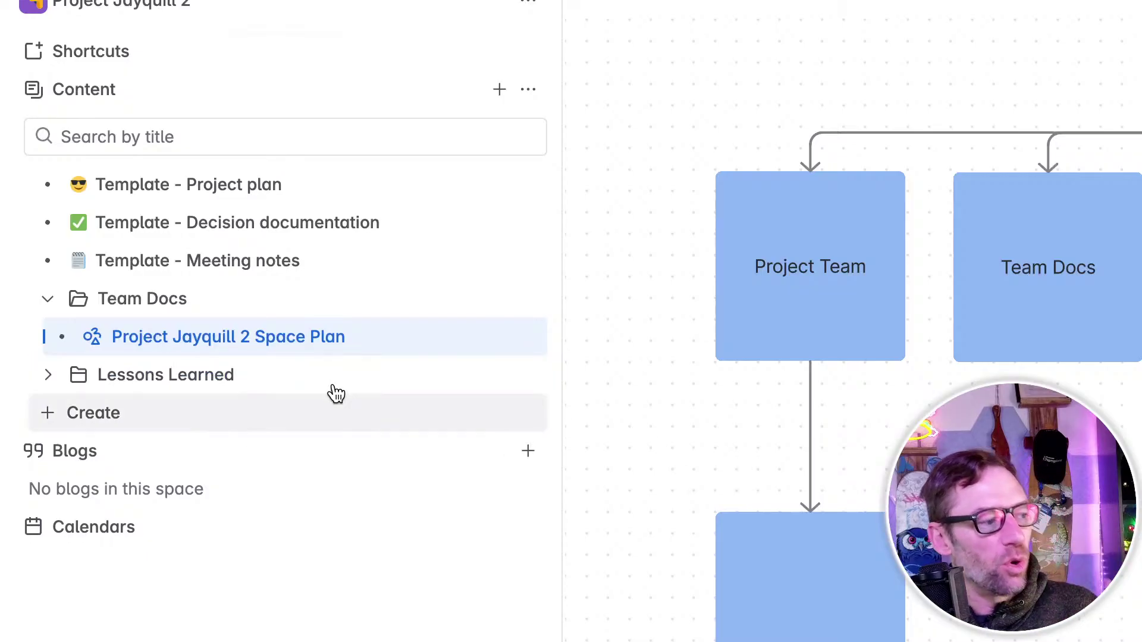
- Create a folder named "Vendors" at the top level of the space content
mouse_move(254, 377)
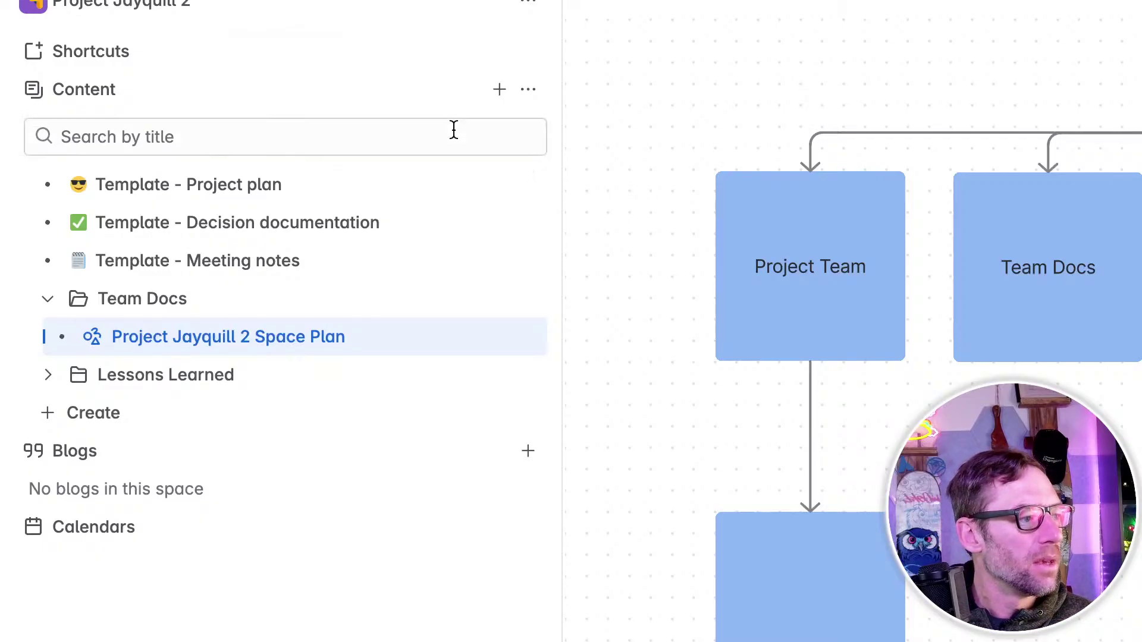
left_click(500, 90)
left_click(580, 405)
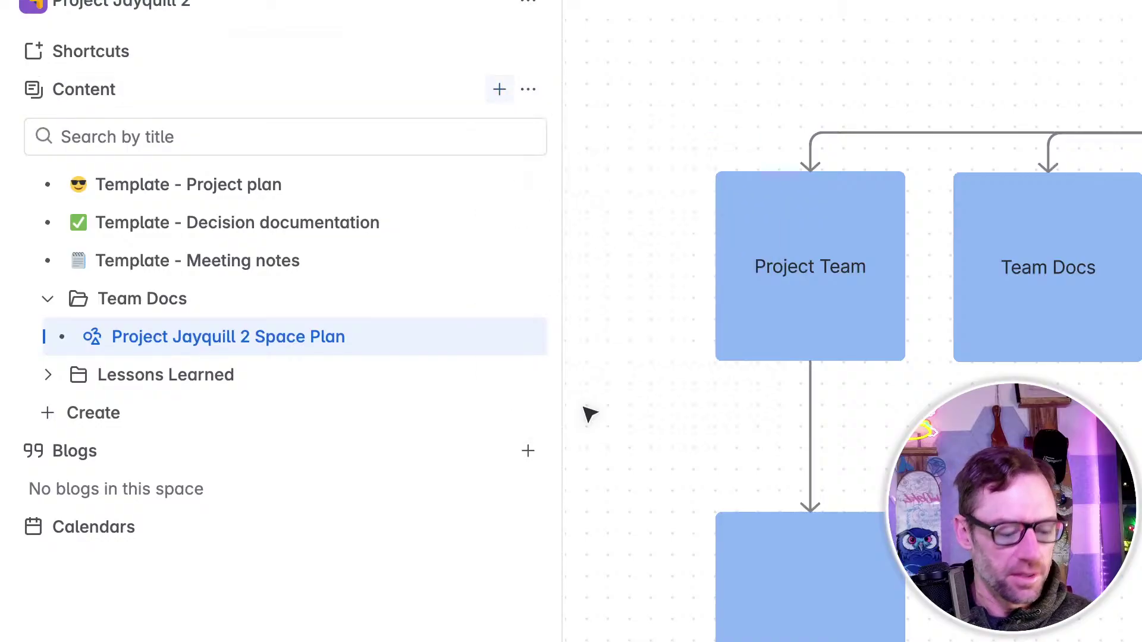
type("Vendors")
key("Return")
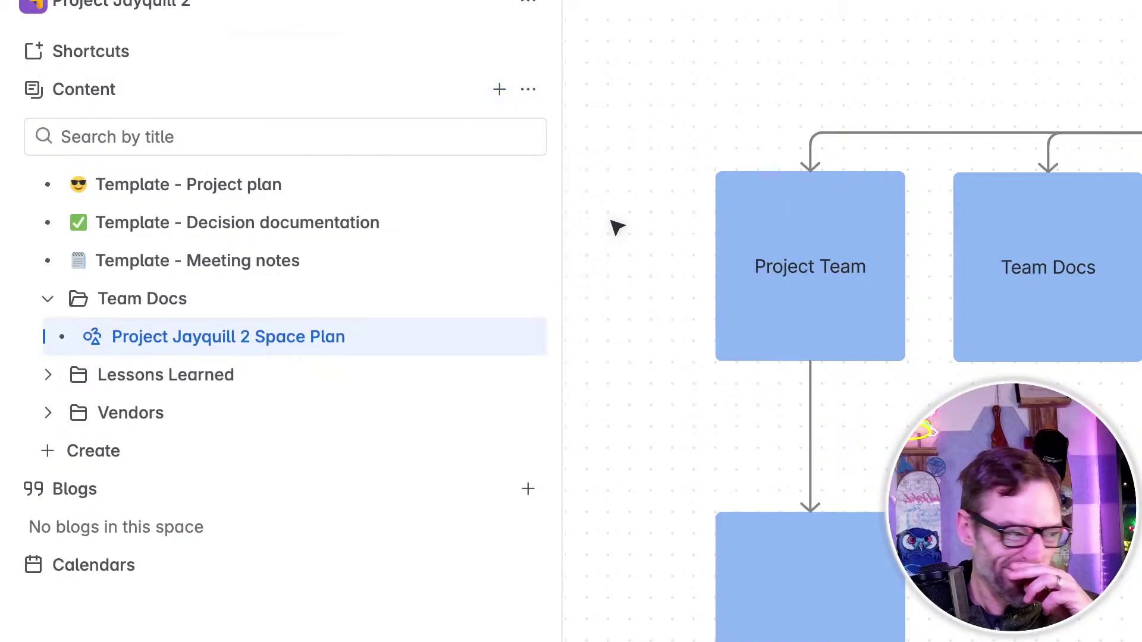
- Create and publish a page titled "Project Team" at the top level of the space content
left_click(500, 91)
left_click(526, 198)
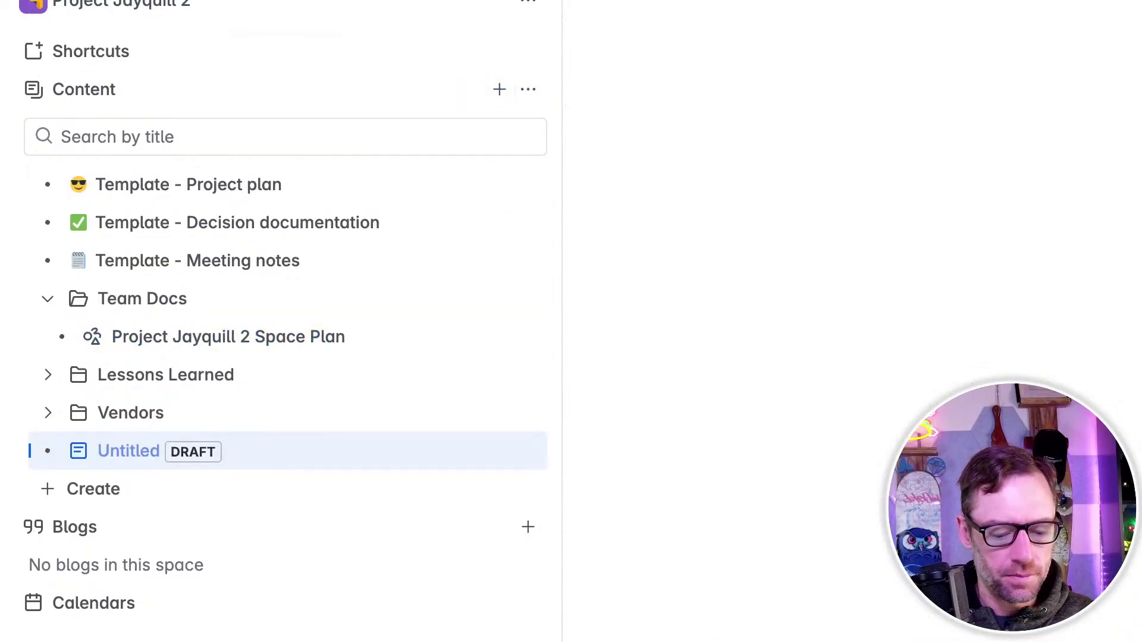
type("Proejc")
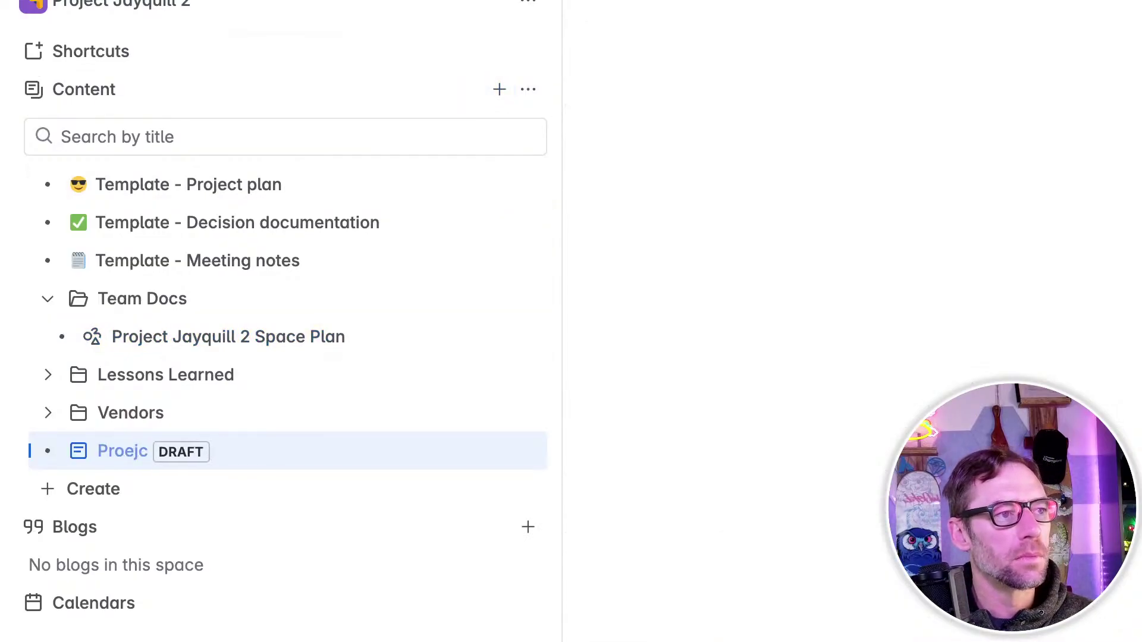
key("BackSpace")
key("BackSpace")
key("BackSpace")
type("ect Team")
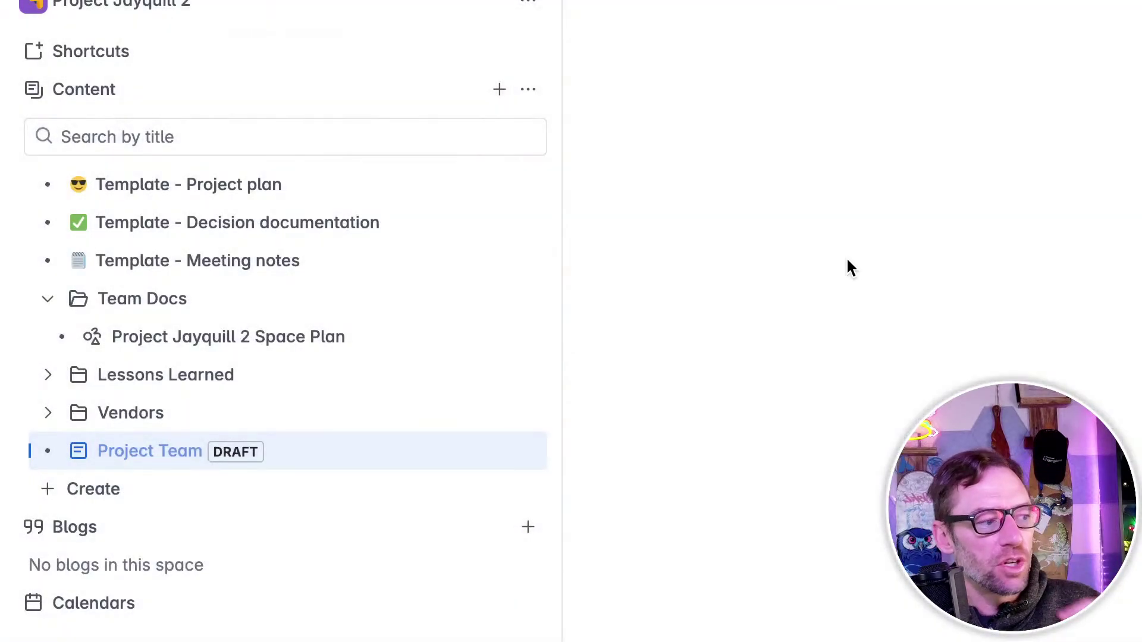
- Reopen the Space Plan whiteboard for reference, and create and publish a top-level page titled "The Plan"
left_click(297, 351)
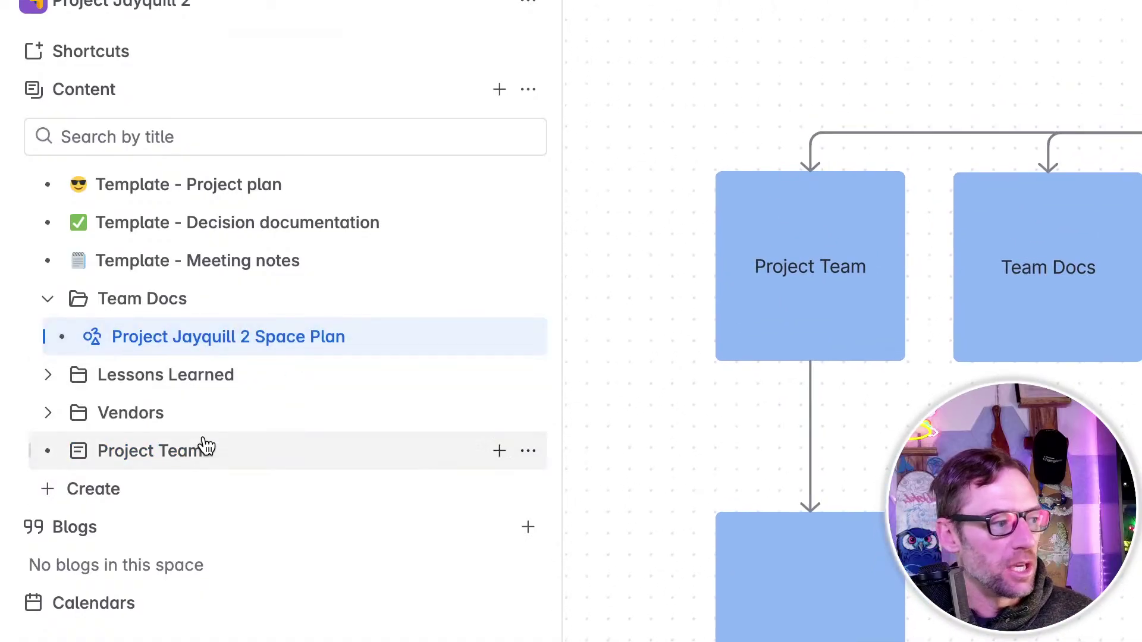
left_click(500, 90)
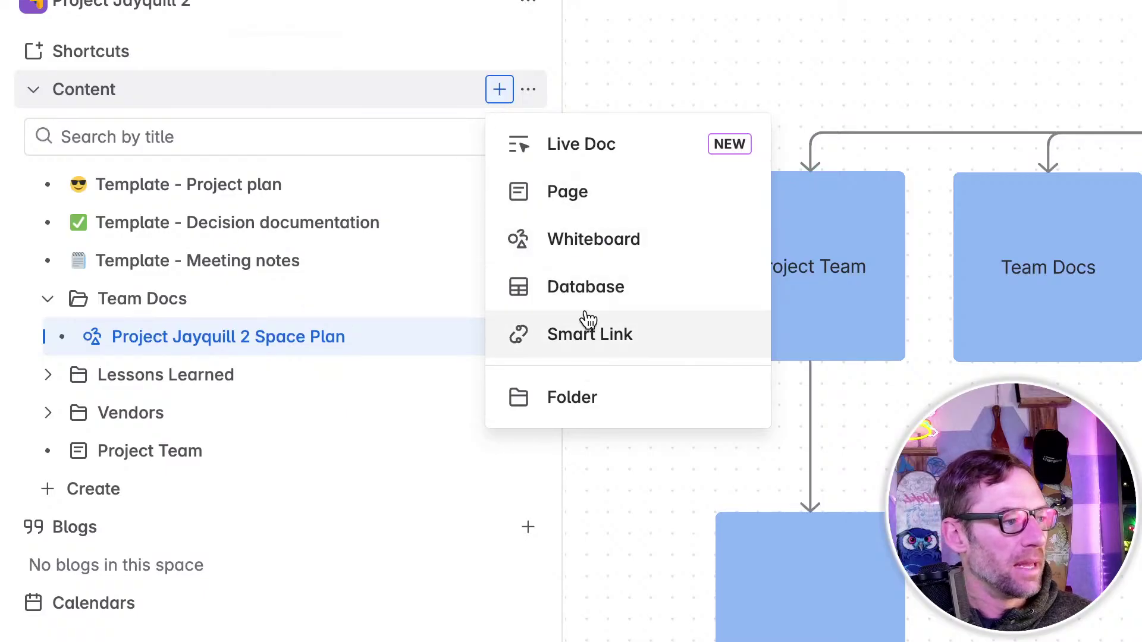
left_click(569, 195)
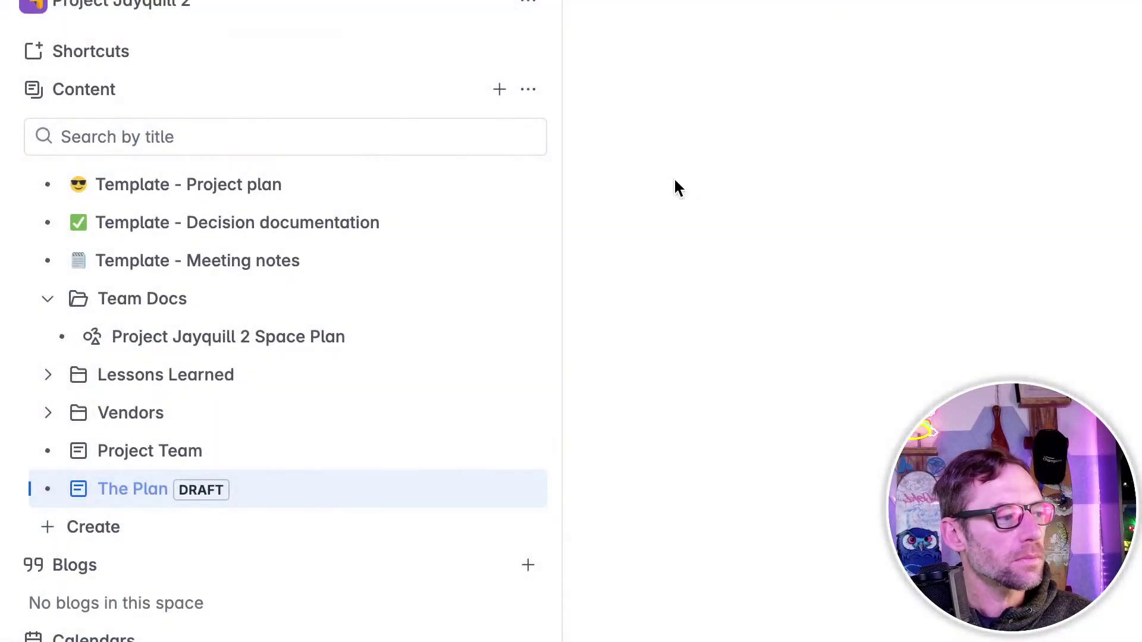
- Archive the Template - Meeting notes page with the note "page not needed"
left_click(528, 261)
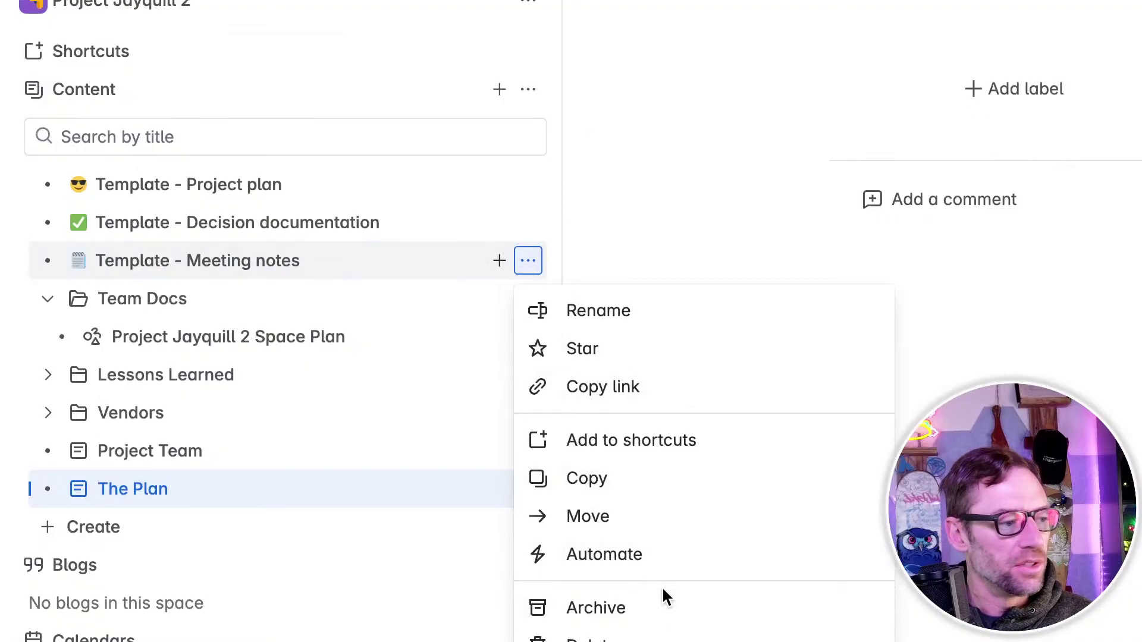
left_click(623, 611)
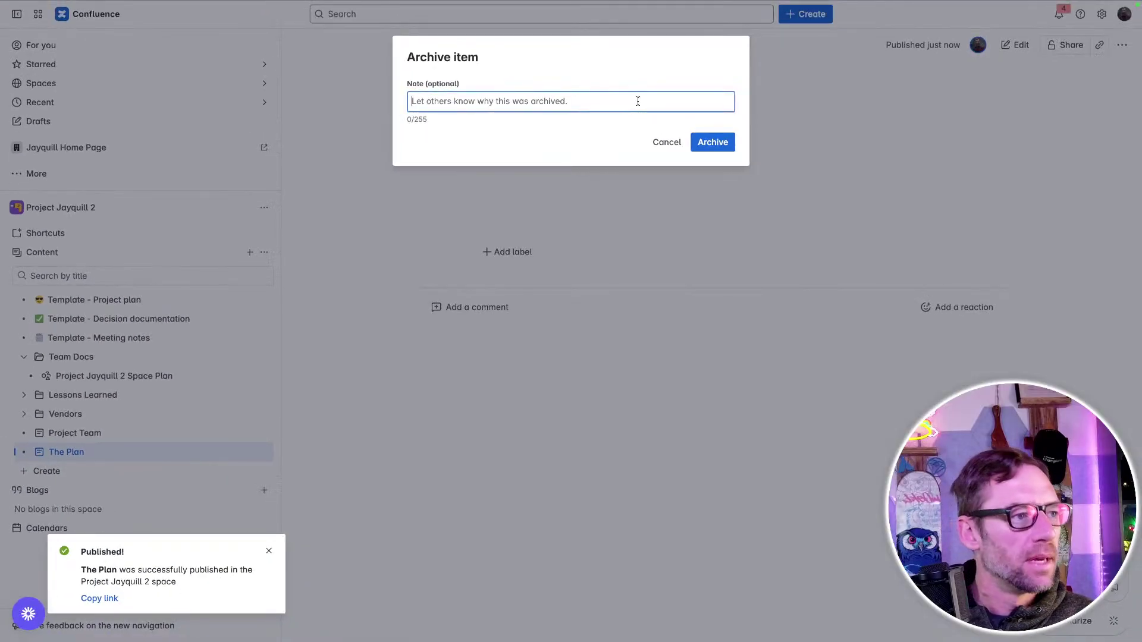
type("page not needed")
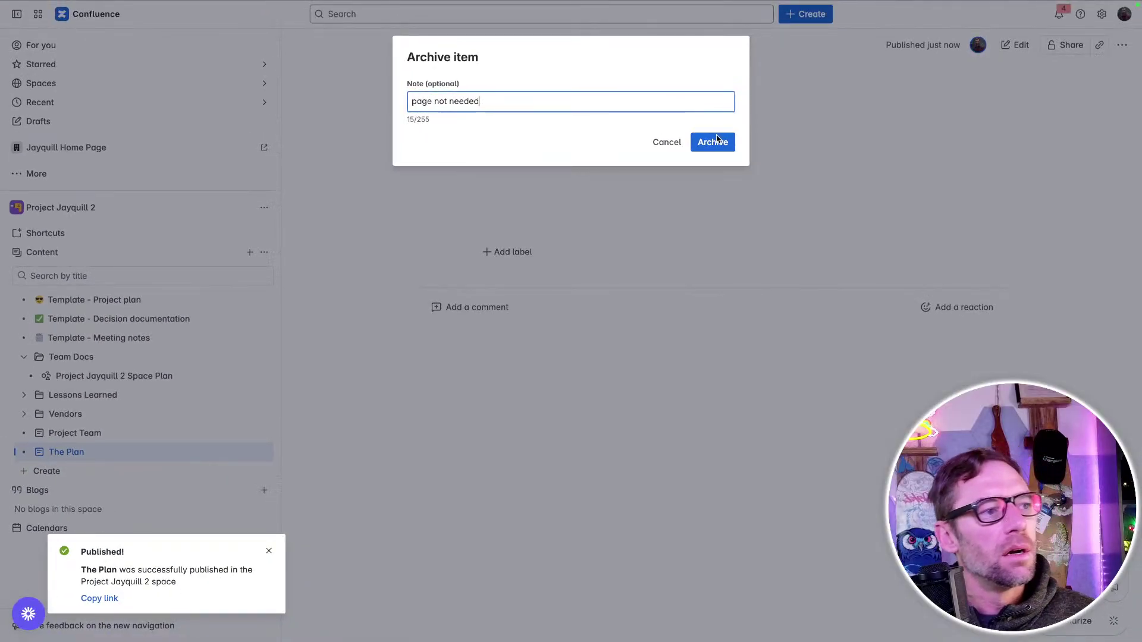
left_click(717, 140)
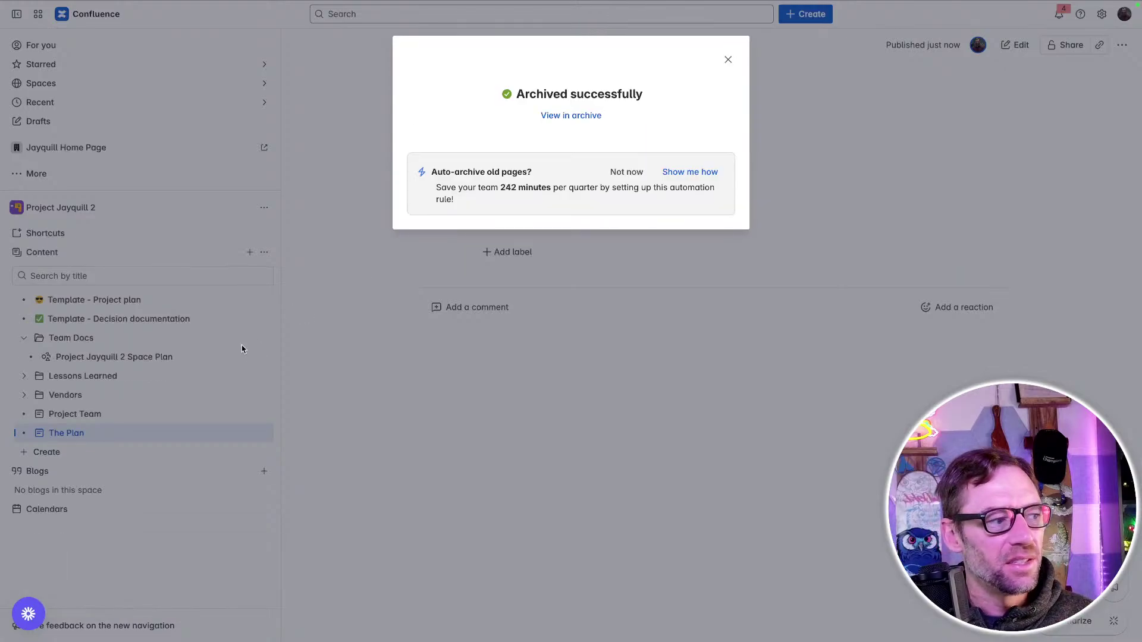
left_click(351, 290)
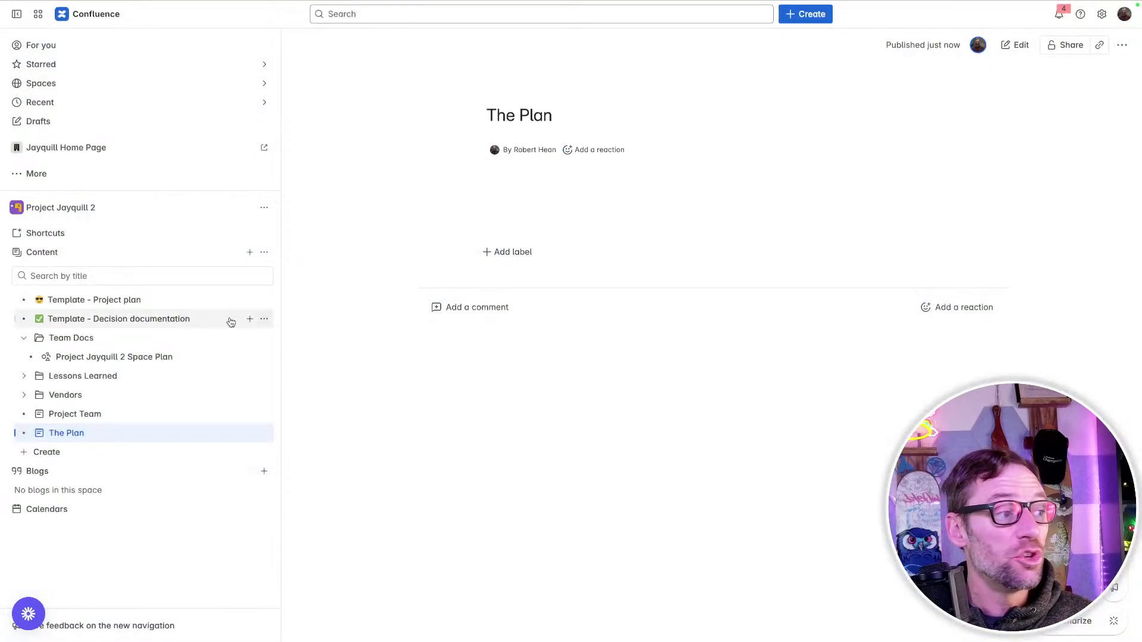
- Archive the Template - Decision documentation page with the note "page not needed", copying the note text for reuse
left_click(264, 318)
left_click(294, 492)
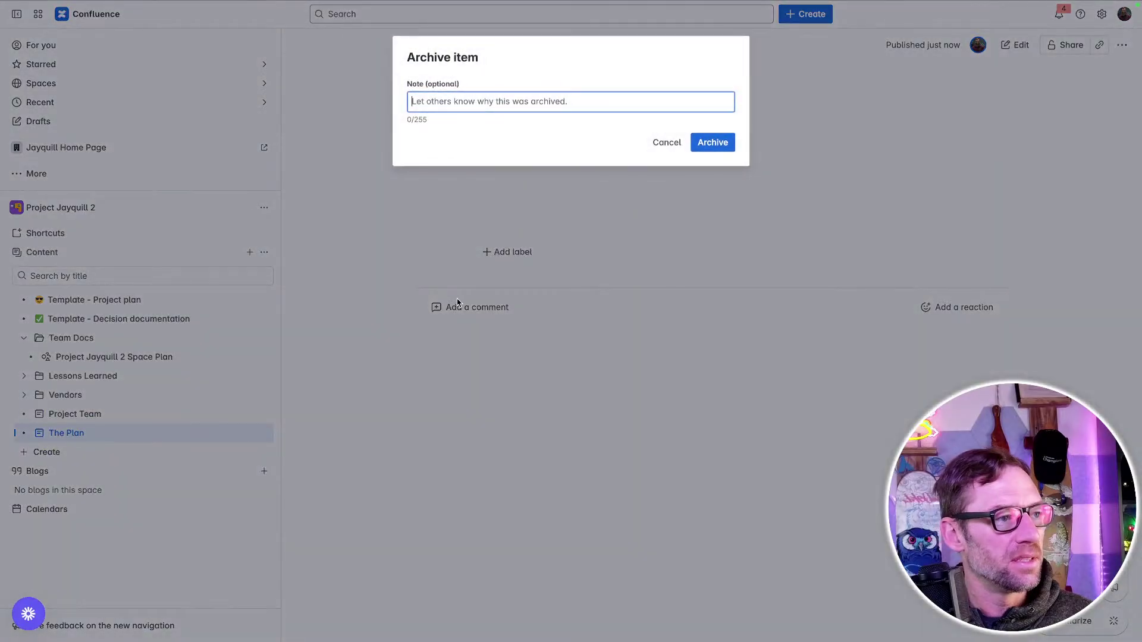
type("page not needed")
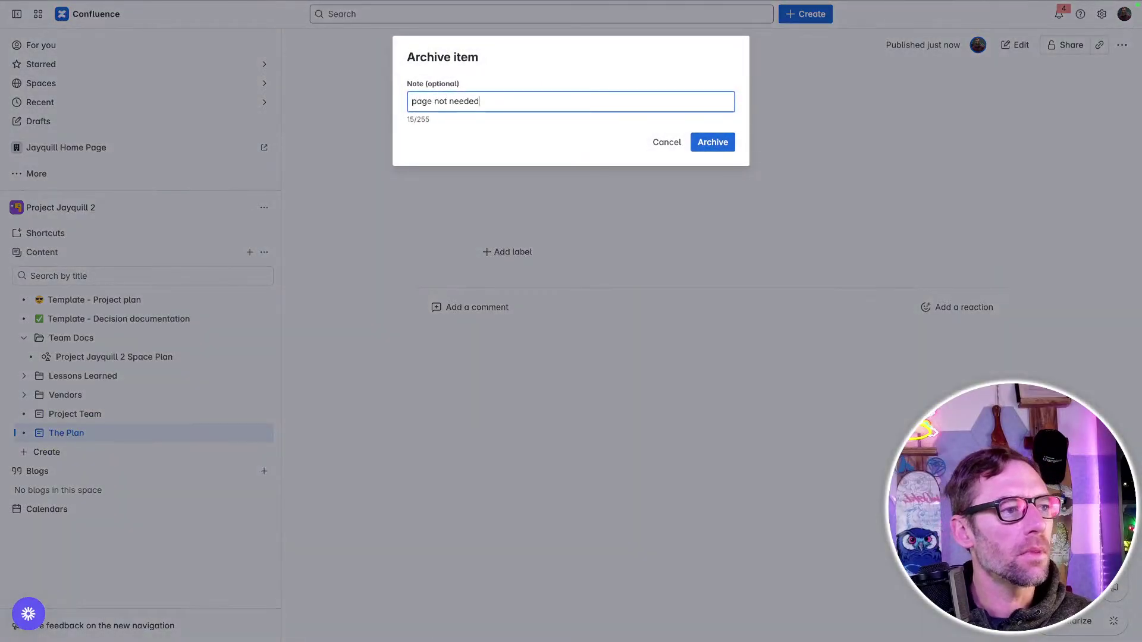
key("ctrl+a")
key("ctrl+c")
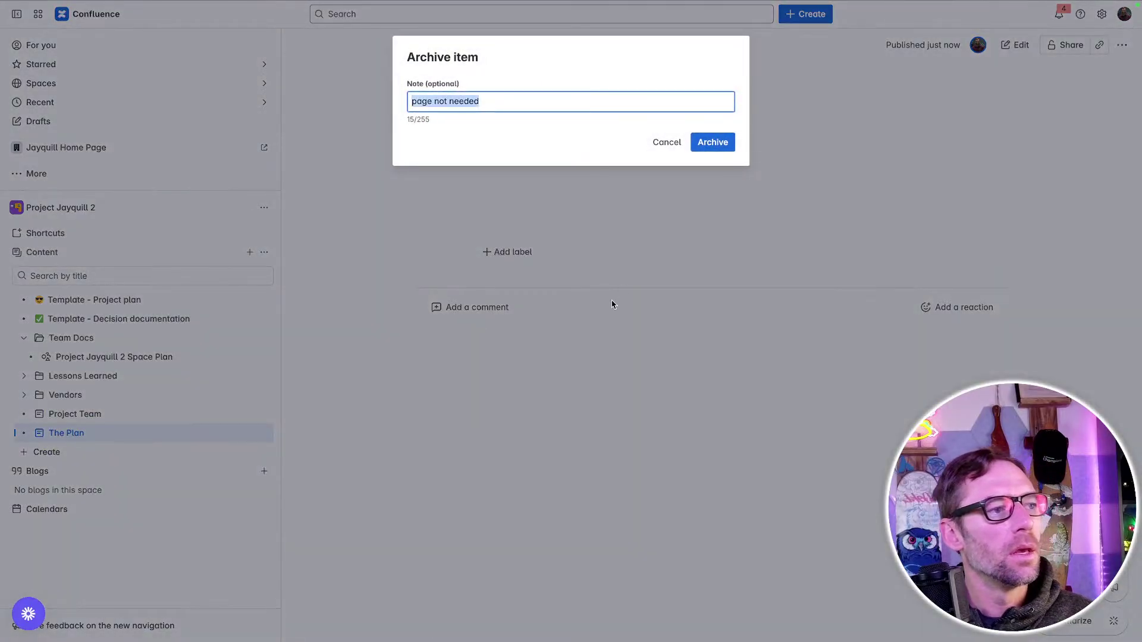
left_click(716, 142)
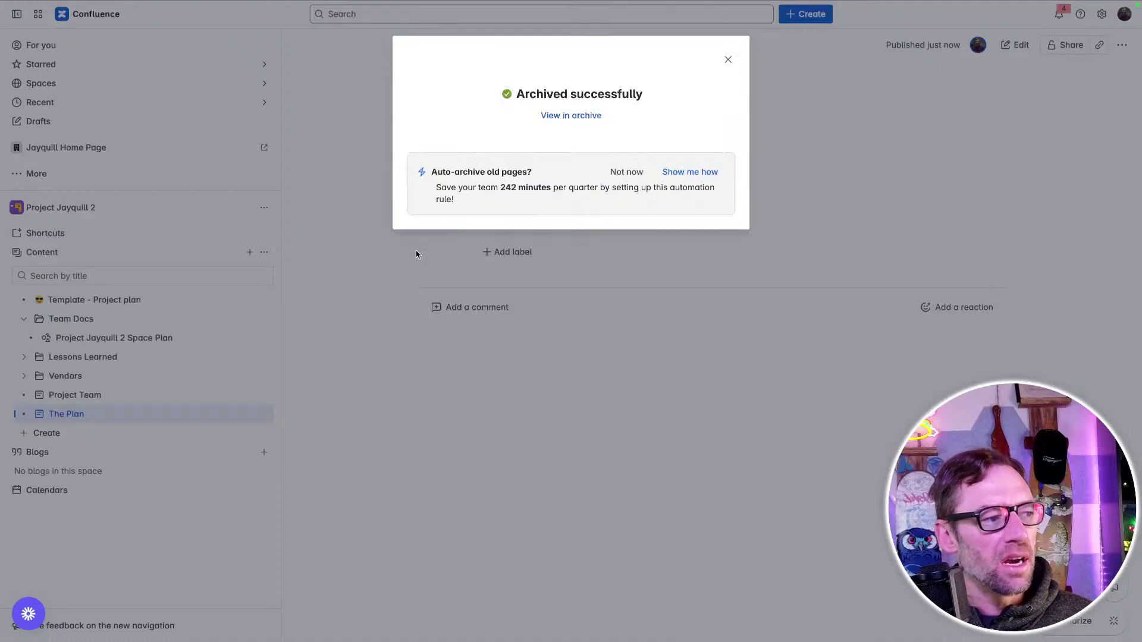
left_click(370, 264)
- Archive the Template - Project plan page with the copied note "page not needed"
left_click(264, 299)
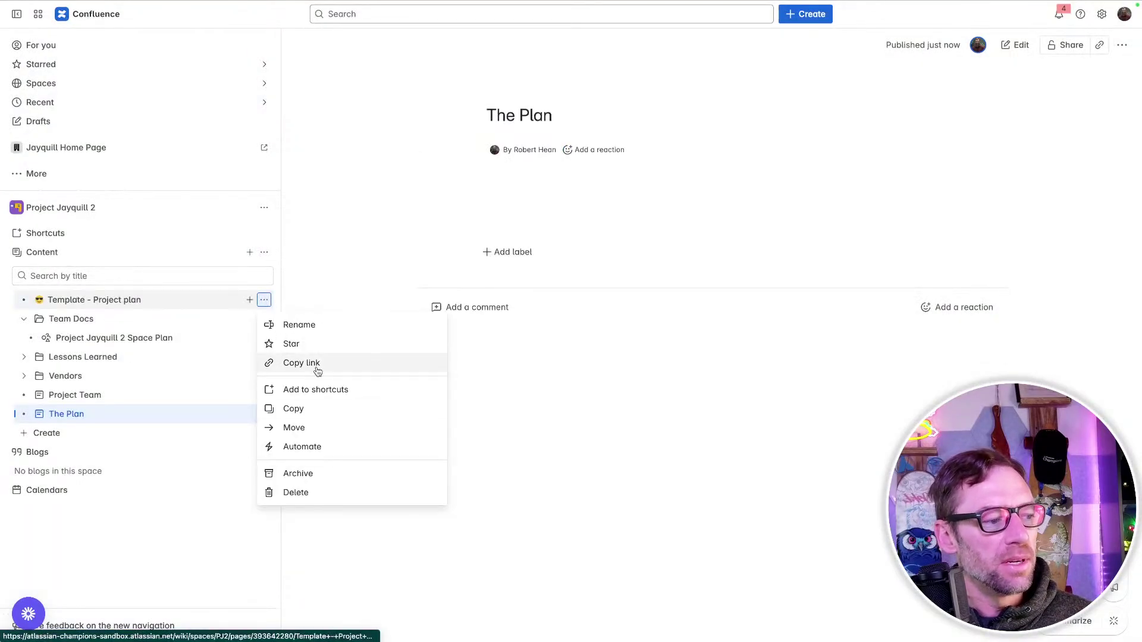
left_click(323, 473)
key("ctrl+v")
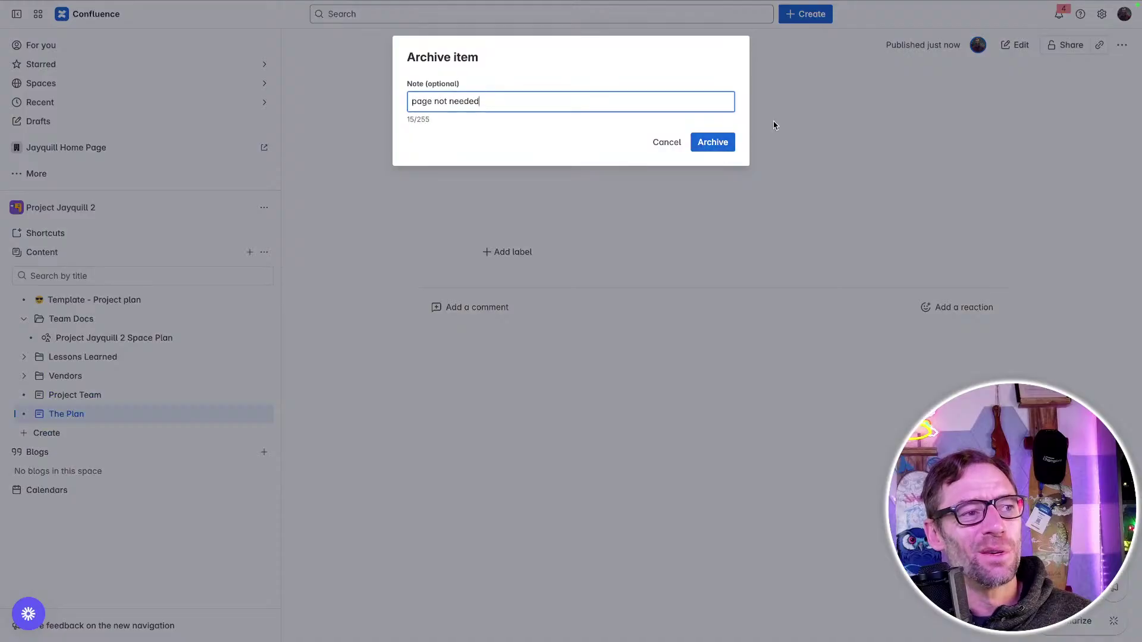
left_click(726, 145)
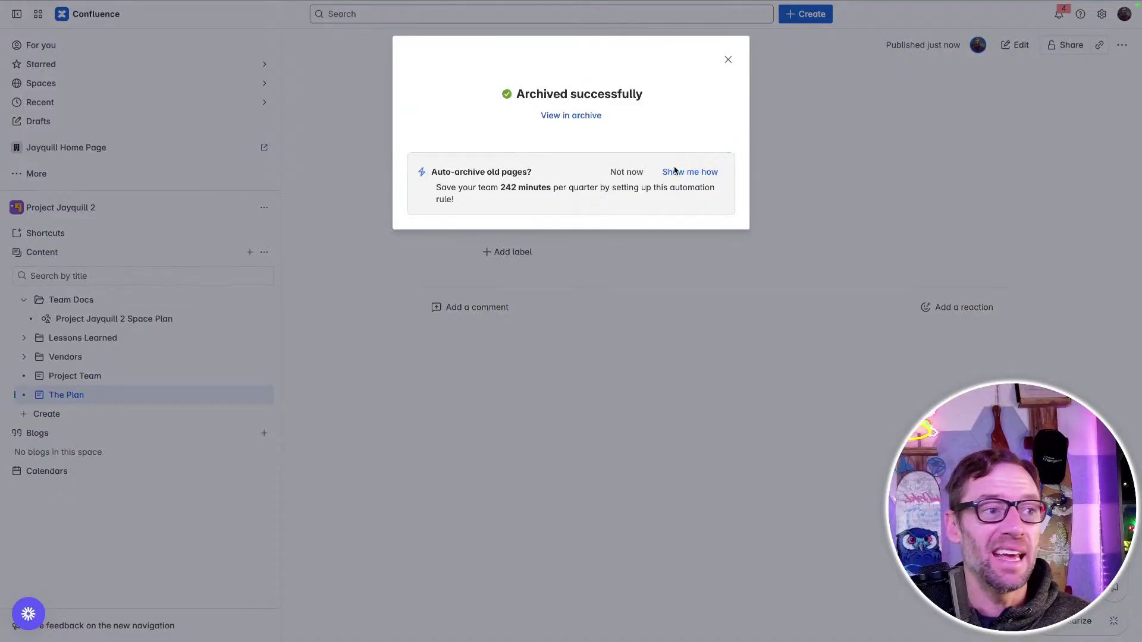
left_click(727, 60)
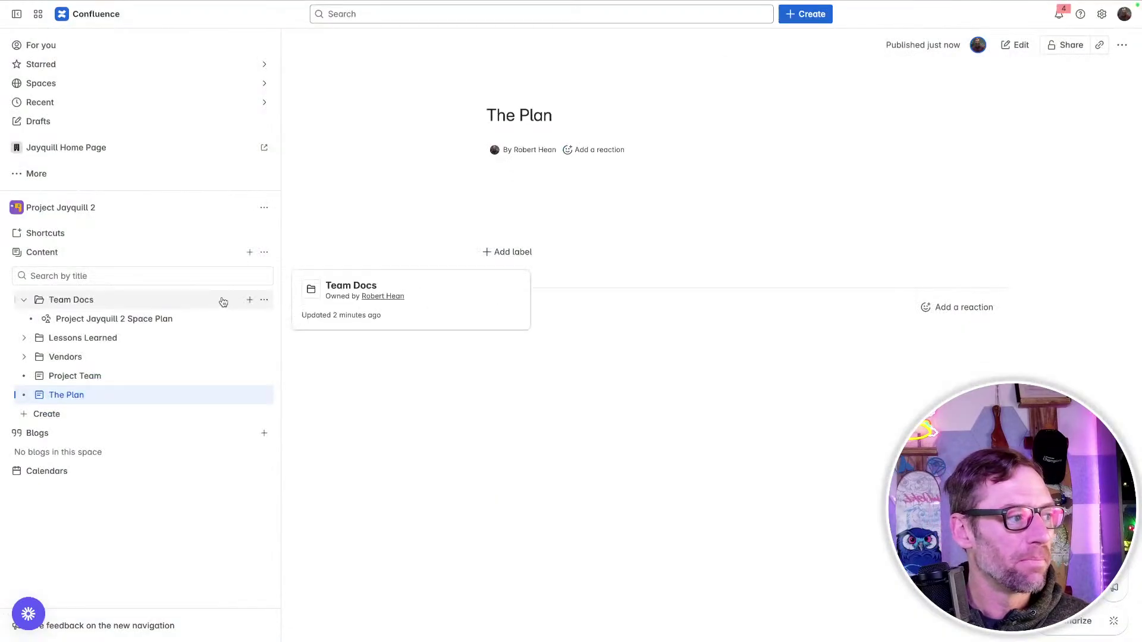
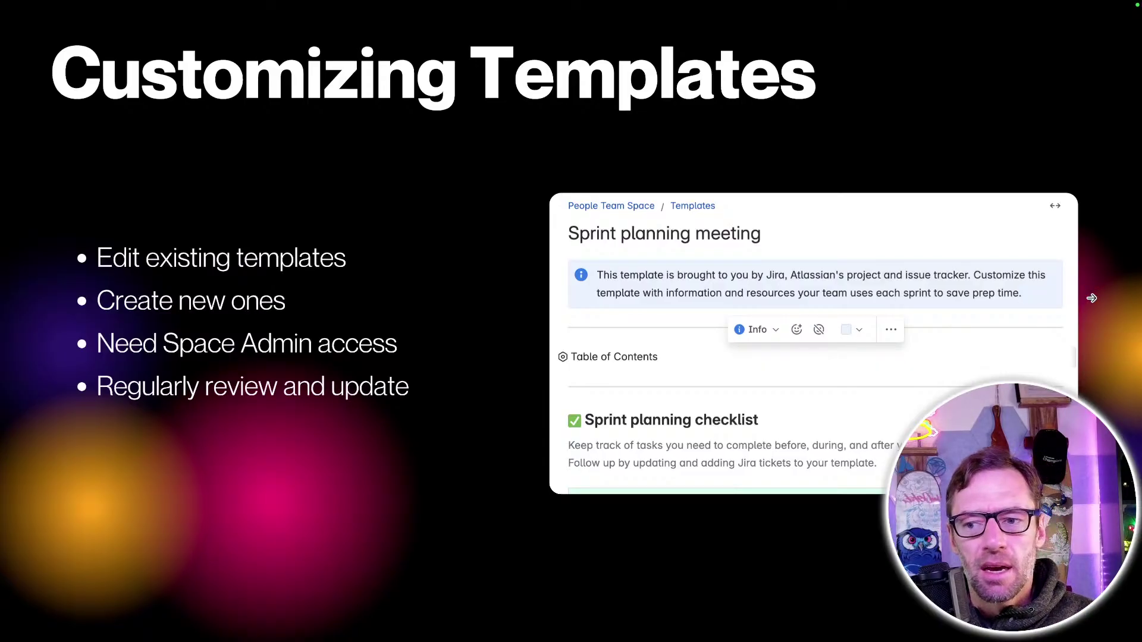
key("Right")
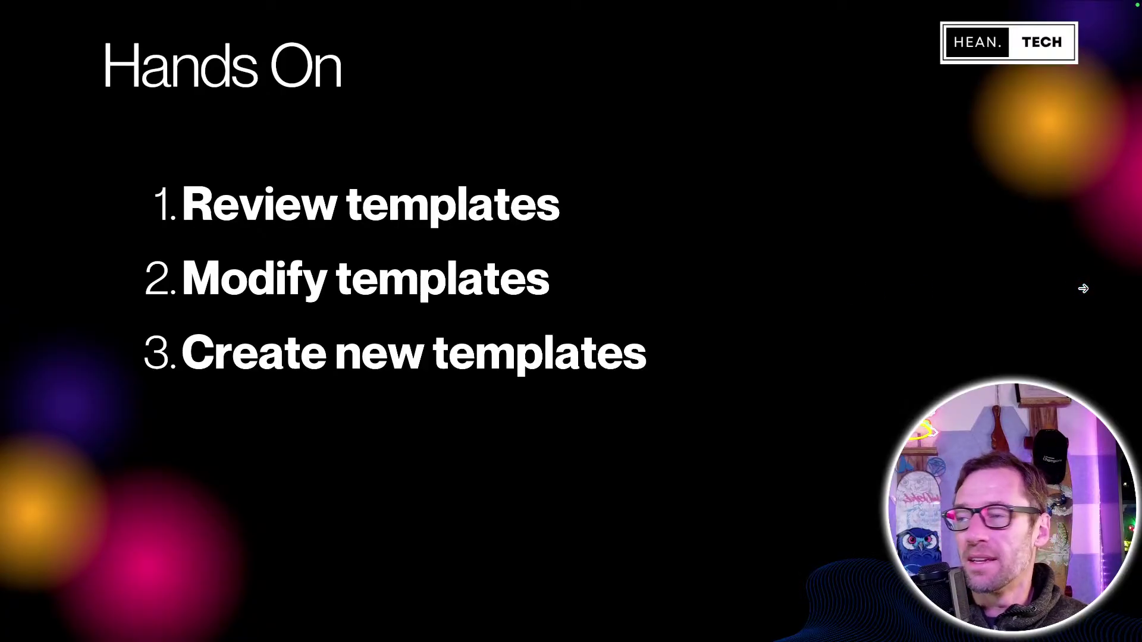
key("Right")
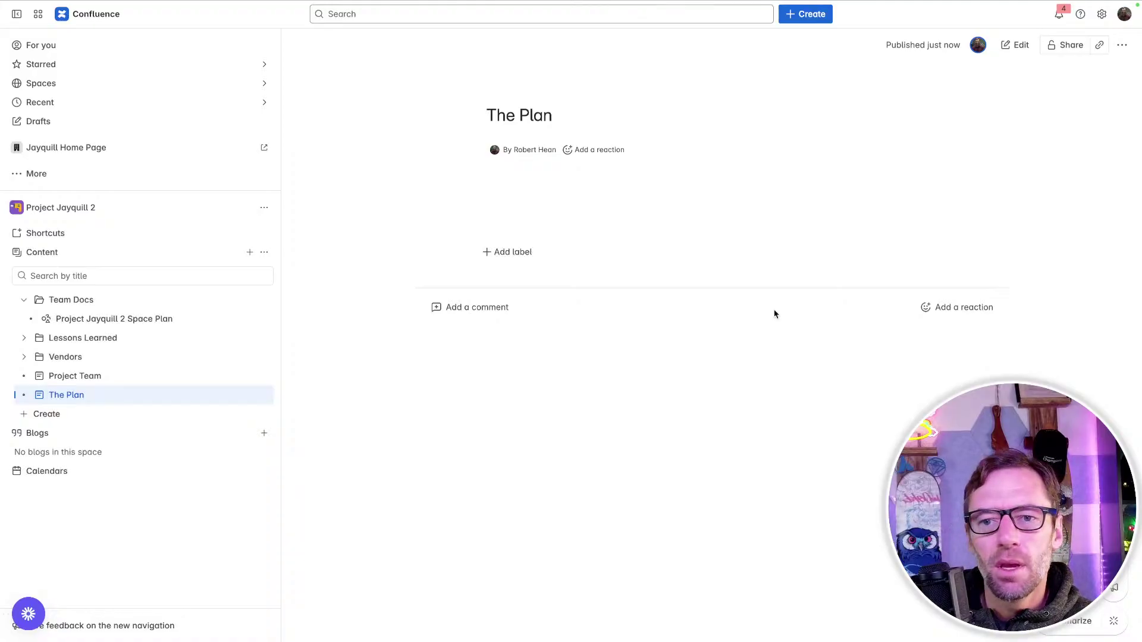
- Review the sidebar customization options and close them without saving any changes
mouse_move(214, 301)
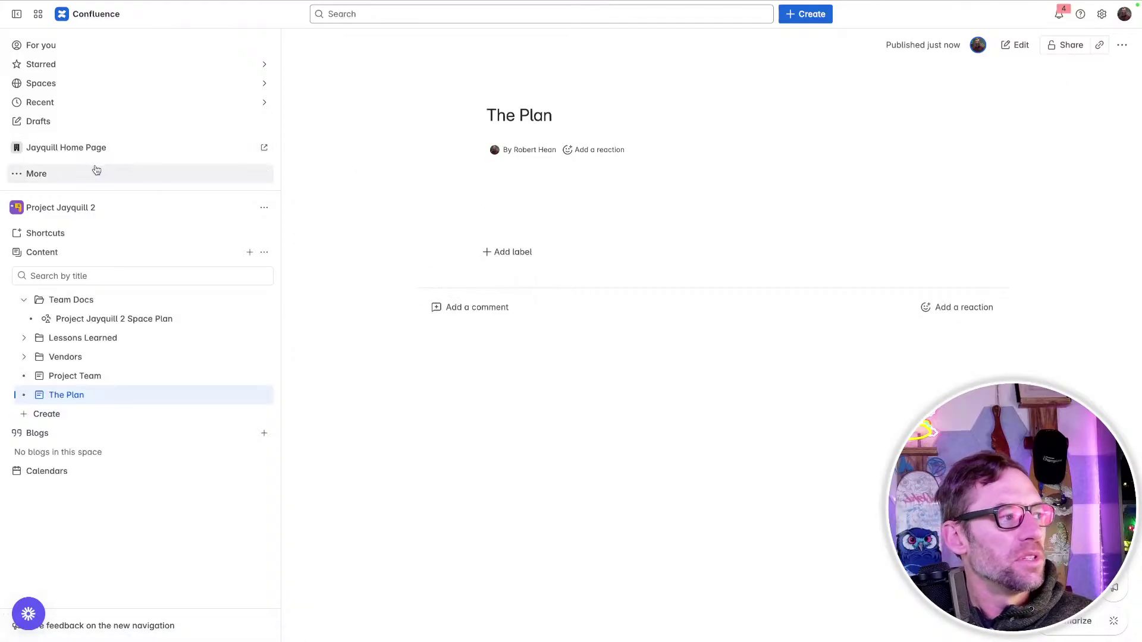
left_click(95, 172)
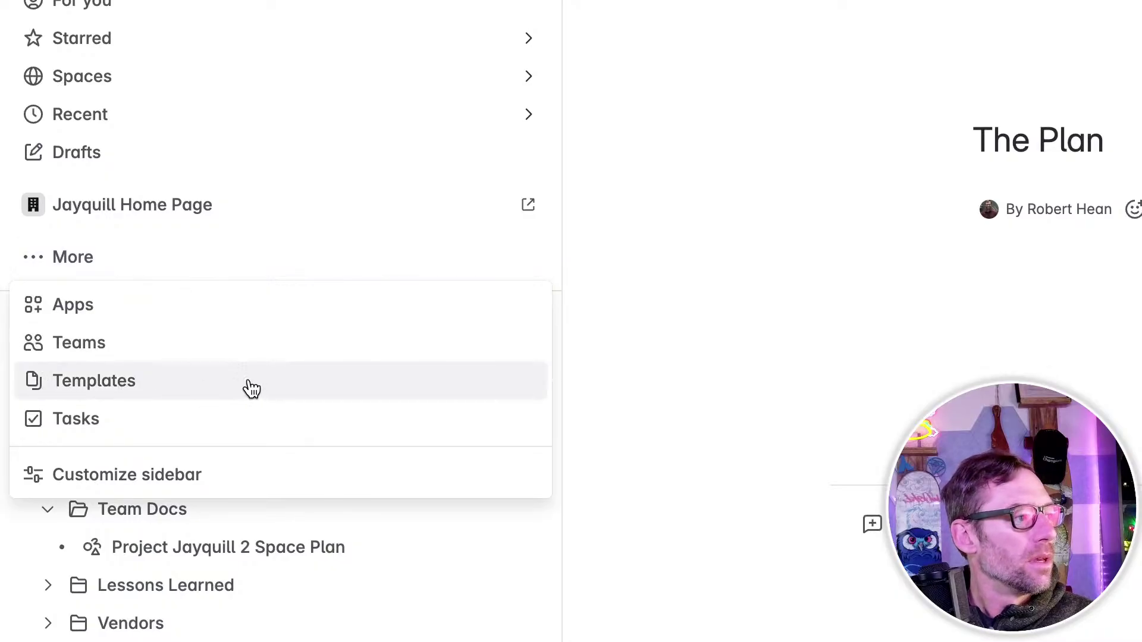
left_click(107, 473)
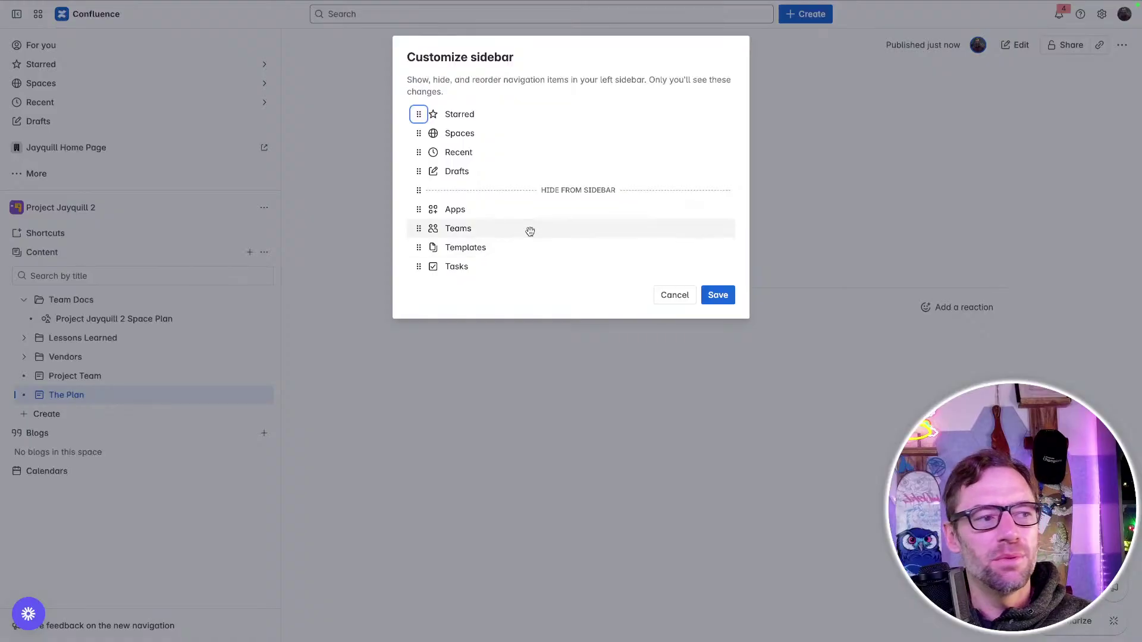
left_click(675, 293)
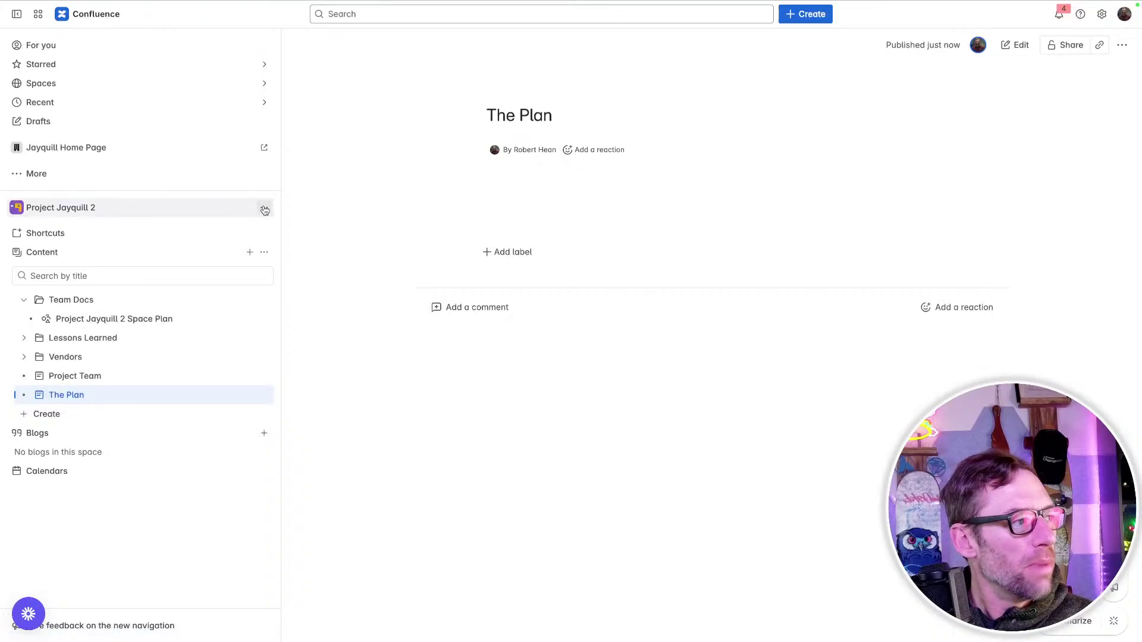
- Open the template library and check which spaces its templates can be used in, keeping Hean.Tech selected
left_click(77, 176)
left_click(76, 241)
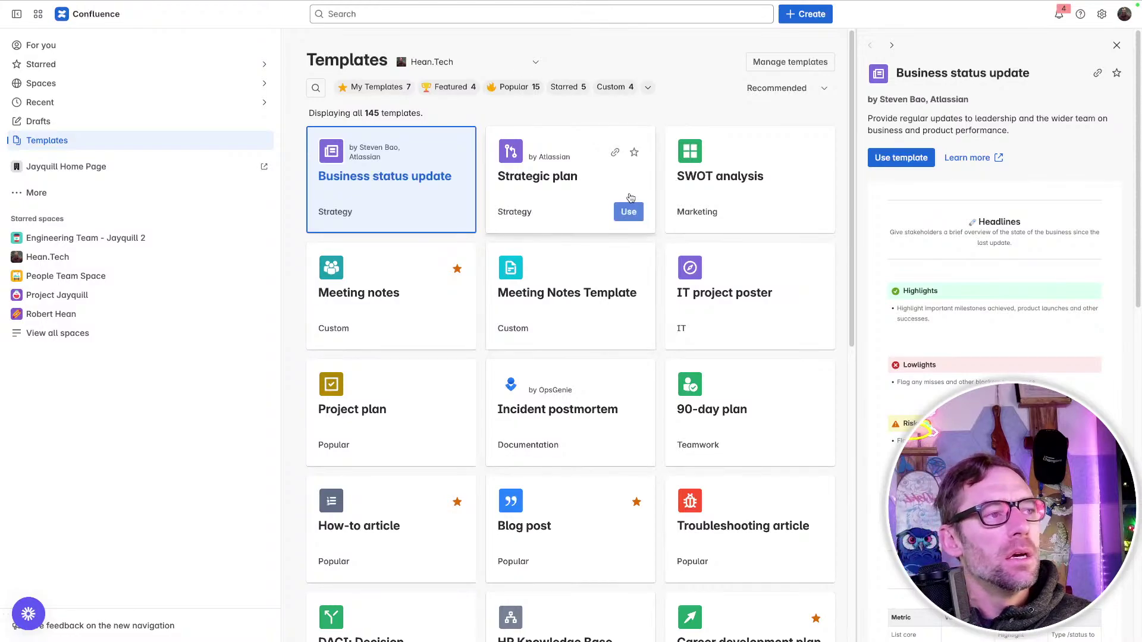
left_click(470, 62)
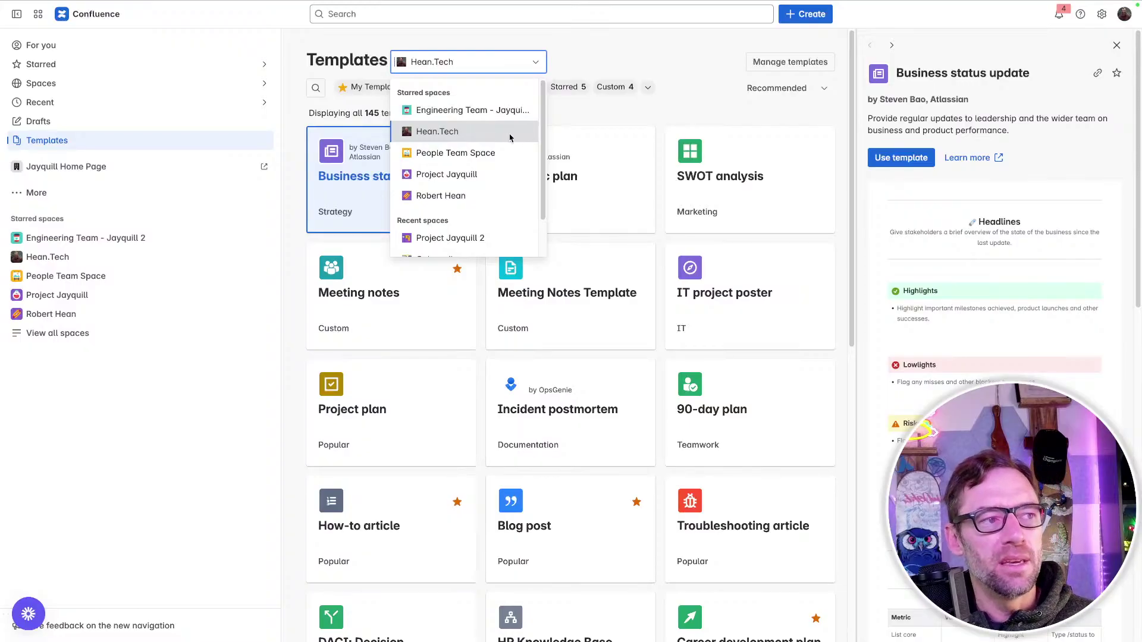
left_click(612, 51)
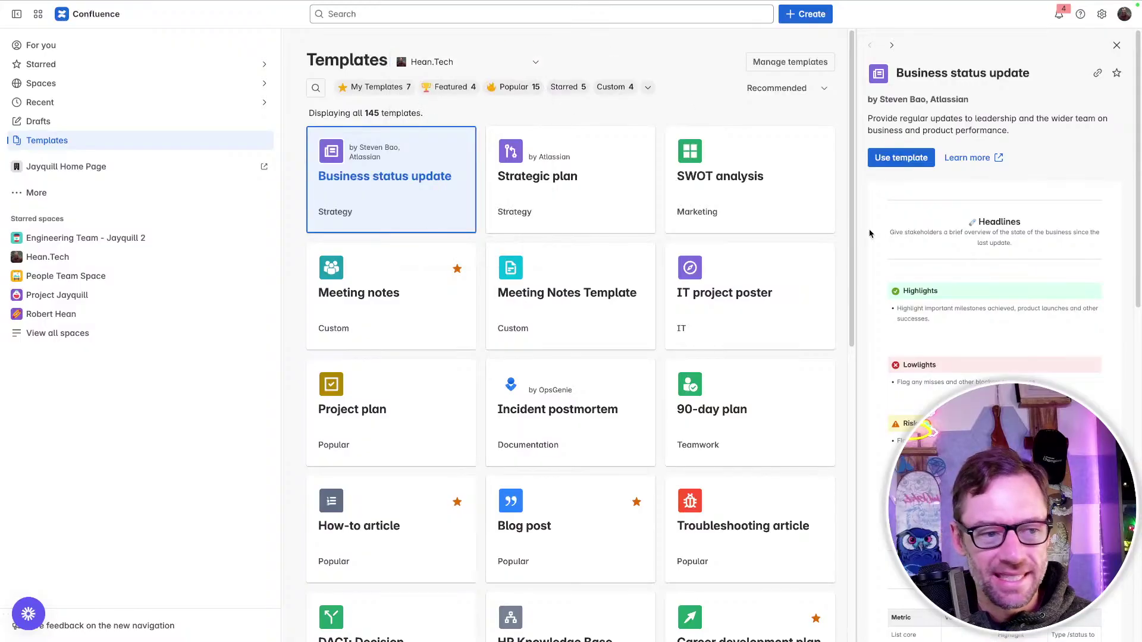
left_click(487, 61)
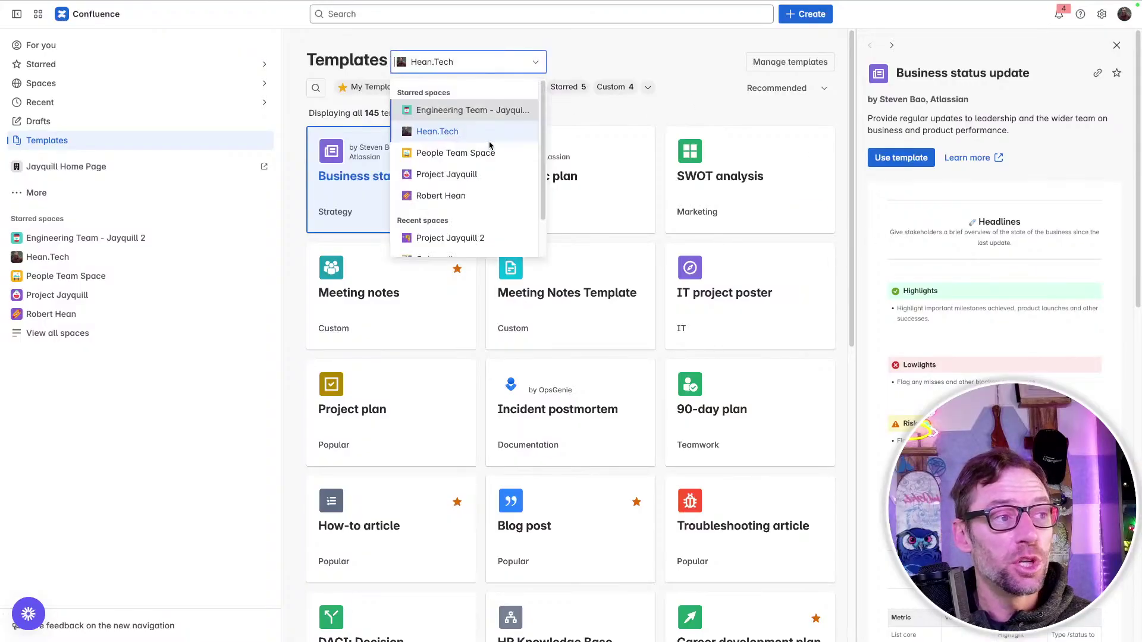
left_click(496, 132)
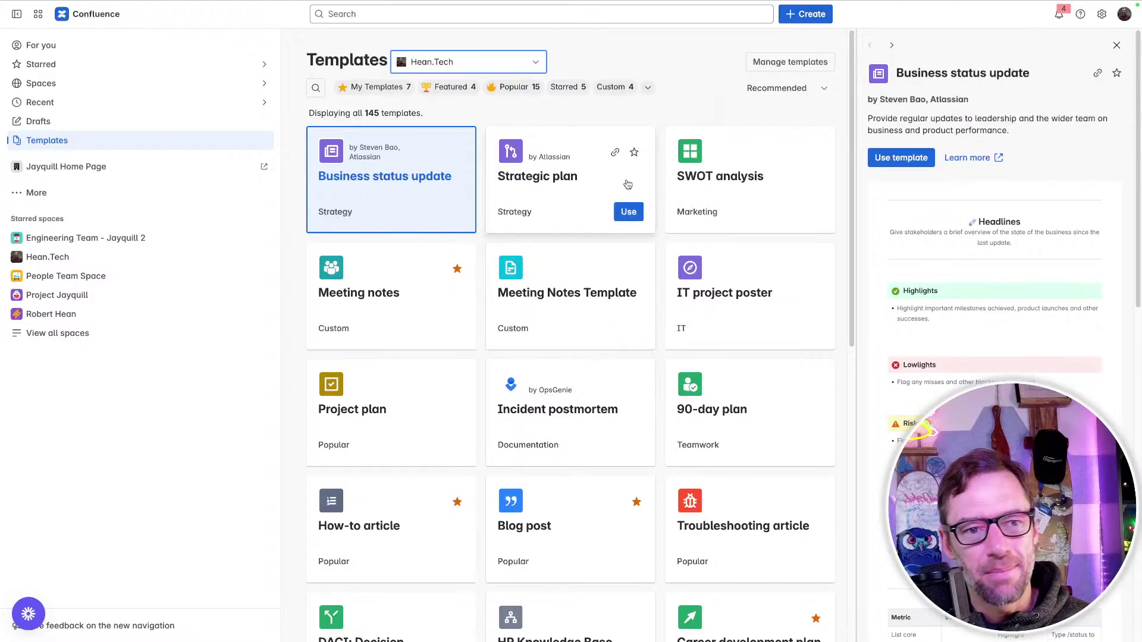
- Browse the full list of templates and preview the Customer impact assessment template
scroll(589, 321, "down", 8)
left_click(589, 321)
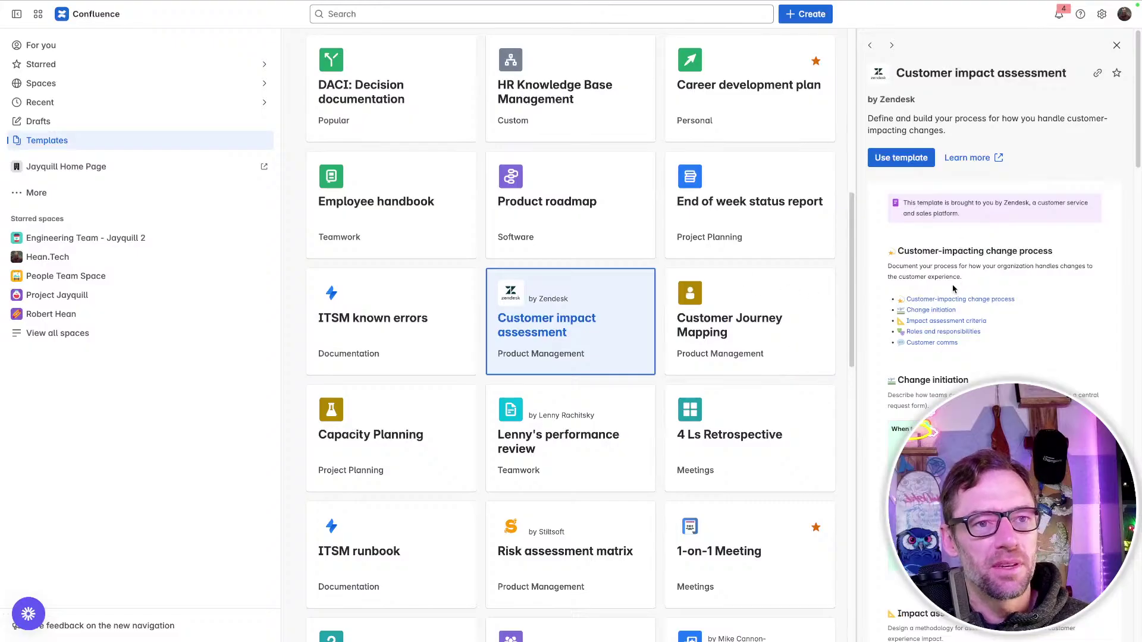
scroll(747, 324, "down", 7)
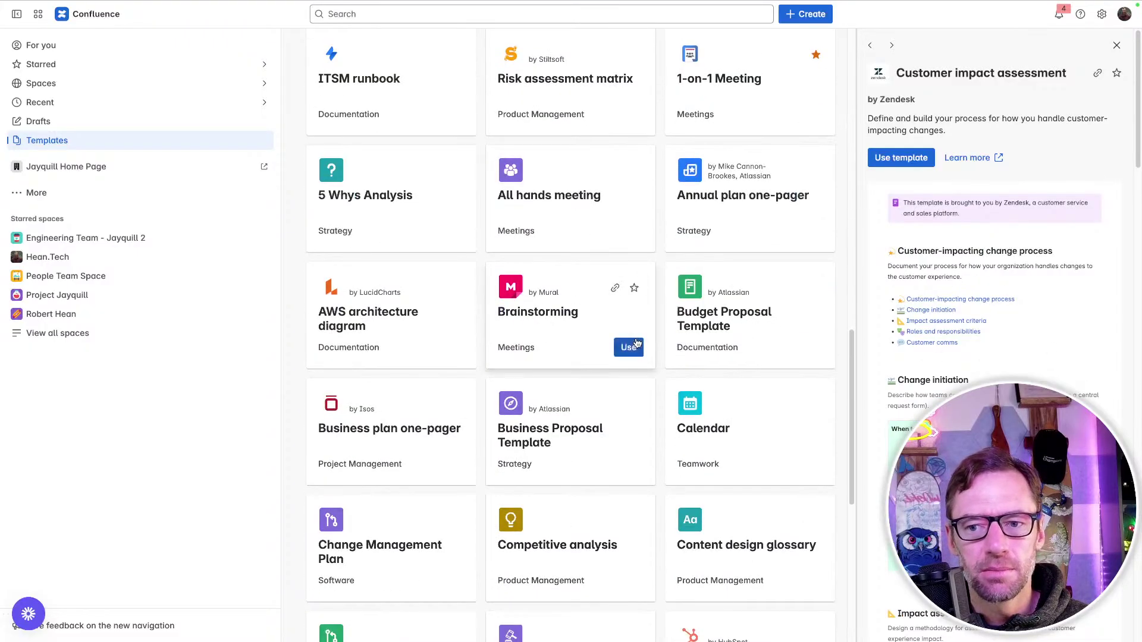
scroll(637, 344, "up", 1)
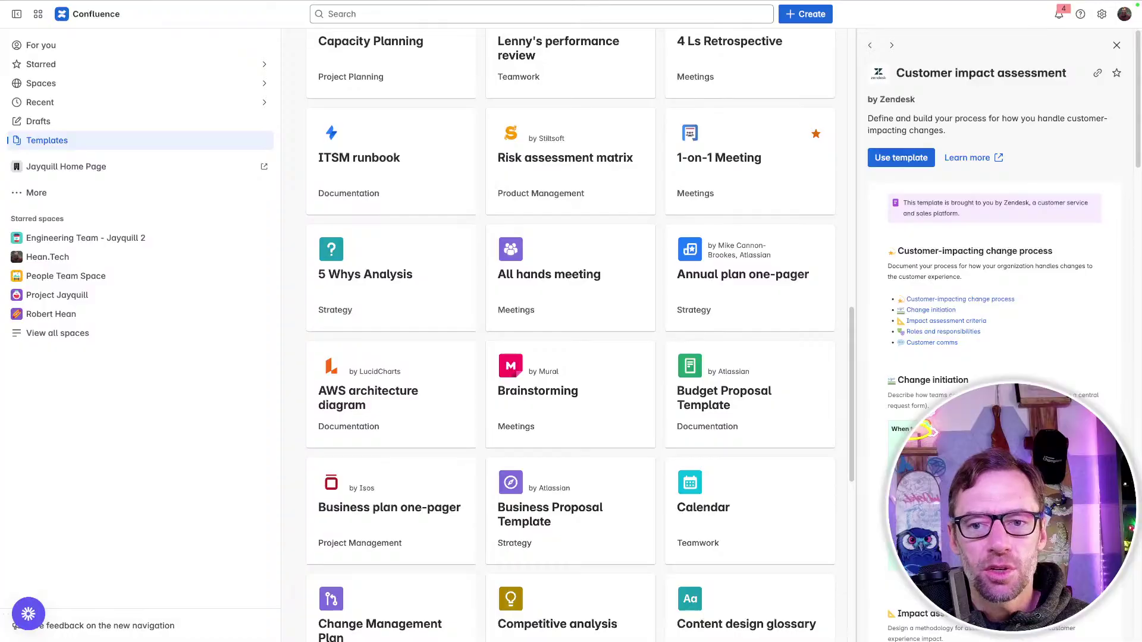
scroll(617, 398, "up", 9)
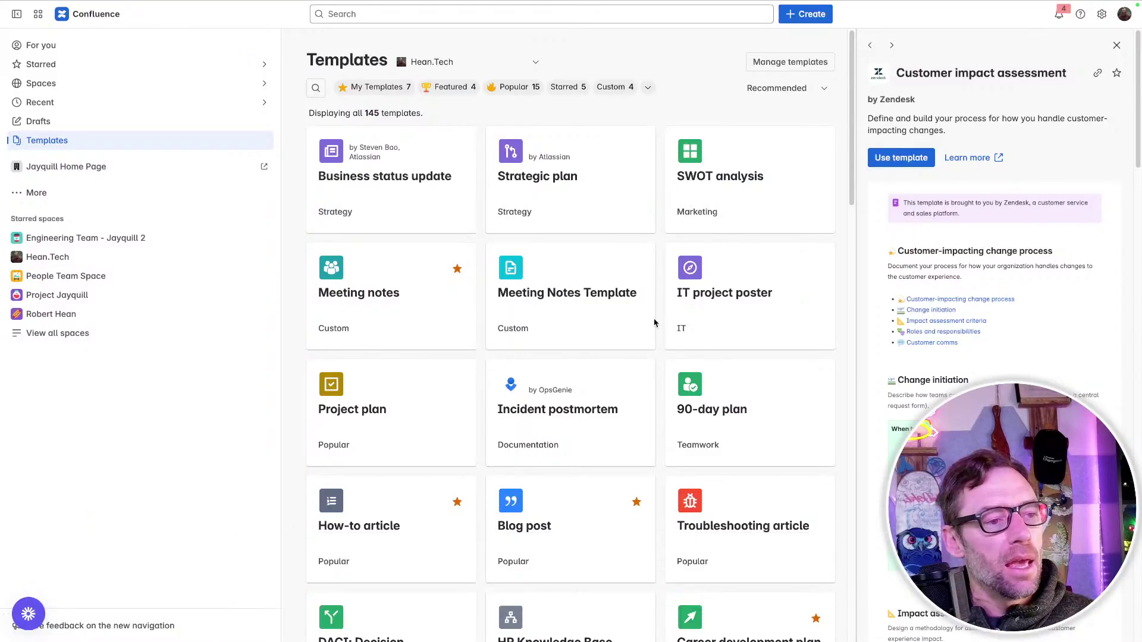
scroll(595, 404, "down", 15)
scroll(535, 238, "up", 15)
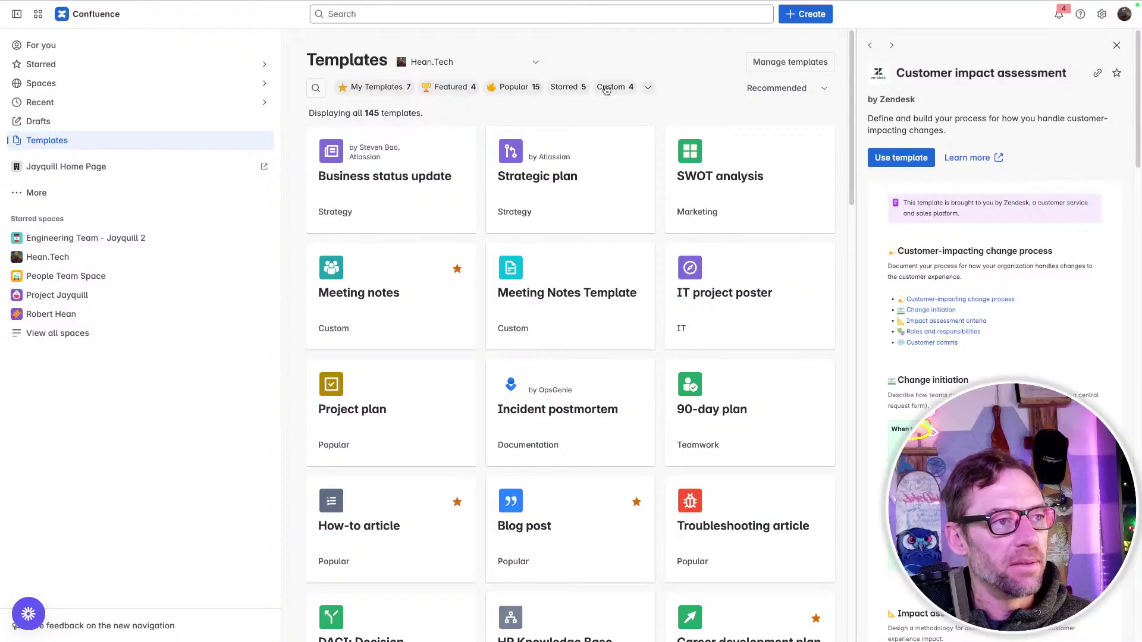
- Expand the template categories, filter by Project Management, and preview the Problem Framing template
left_click(649, 88)
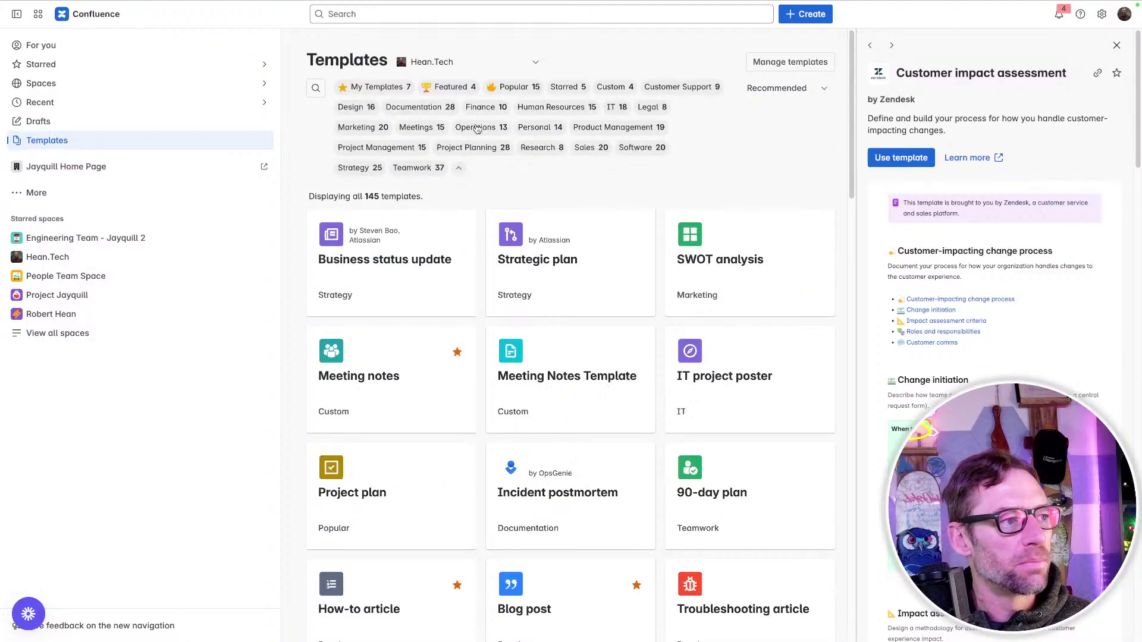
left_click(378, 151)
scroll(618, 215, "down", 3)
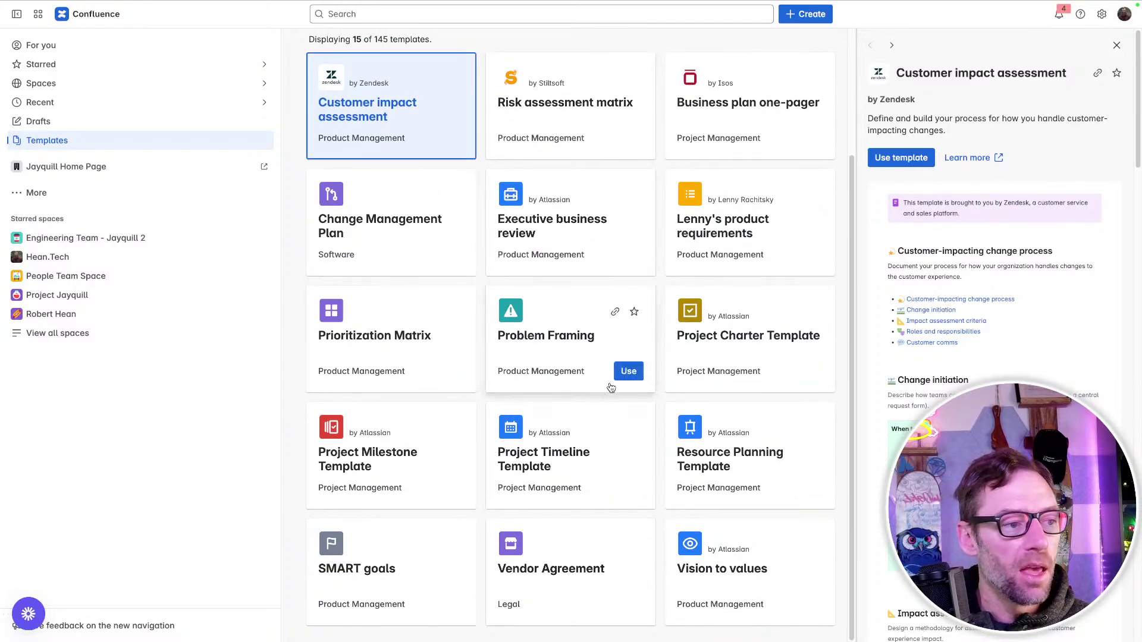
left_click(570, 320)
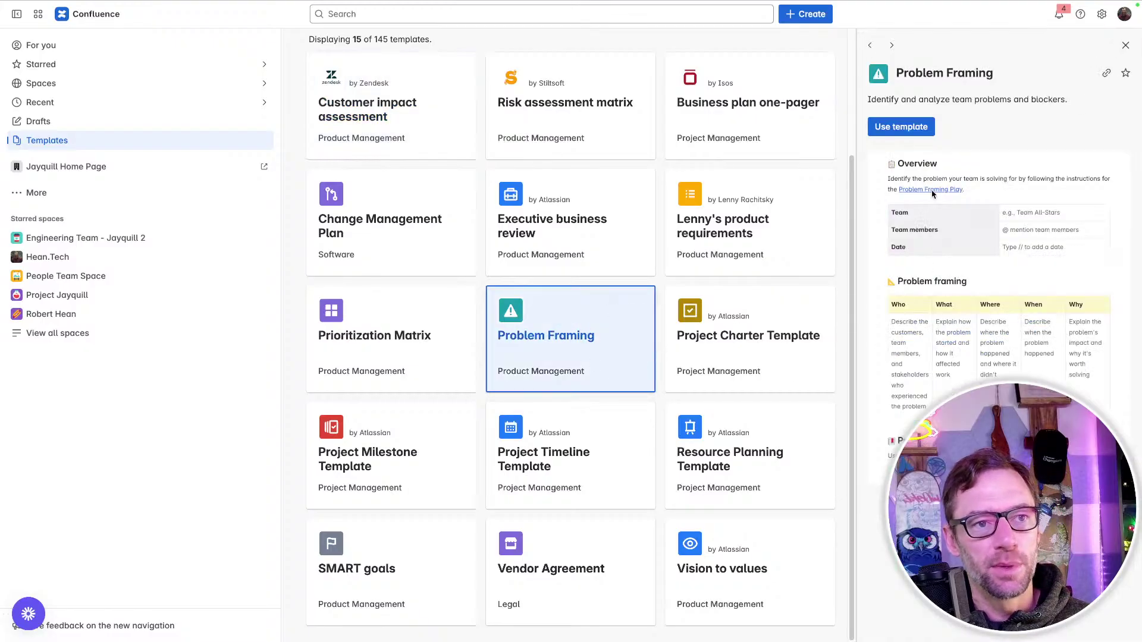
- Create a draft page from the Problem Framing template in the Hean.Tech space, and delete that draft
left_click(921, 131)
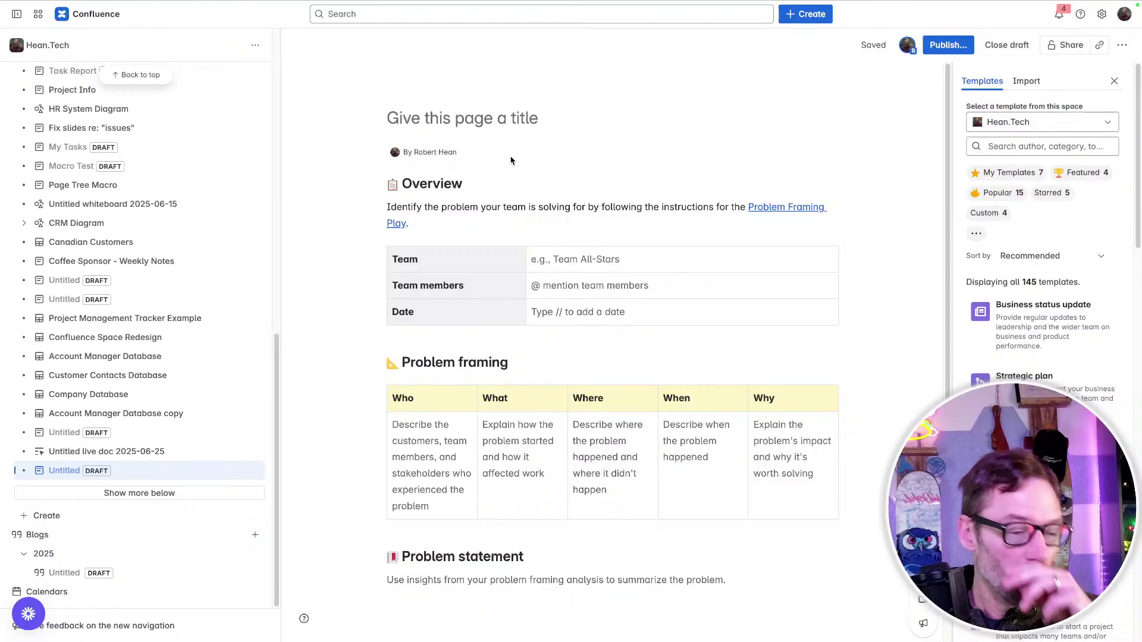
mouse_move(722, 137)
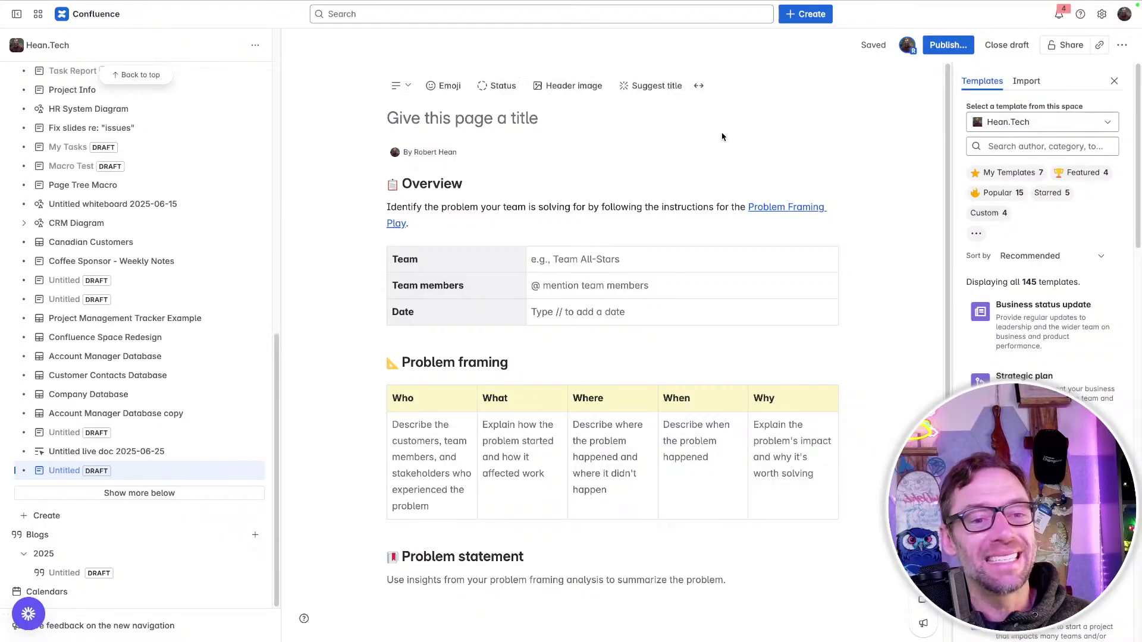
left_click(1122, 44)
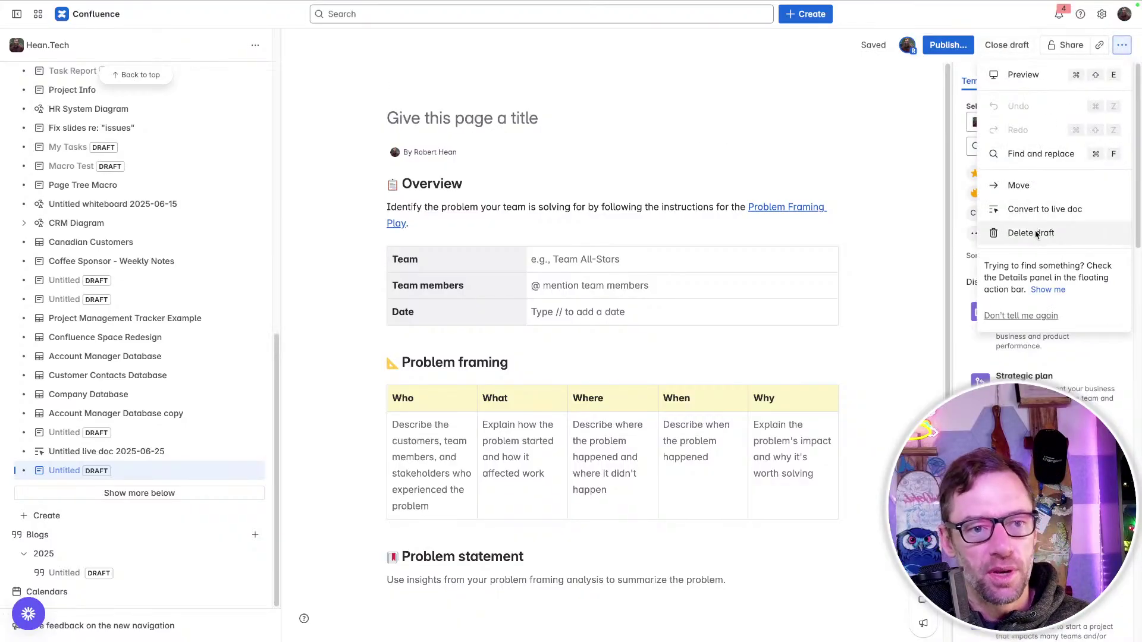
left_click(1011, 233)
left_click(715, 104)
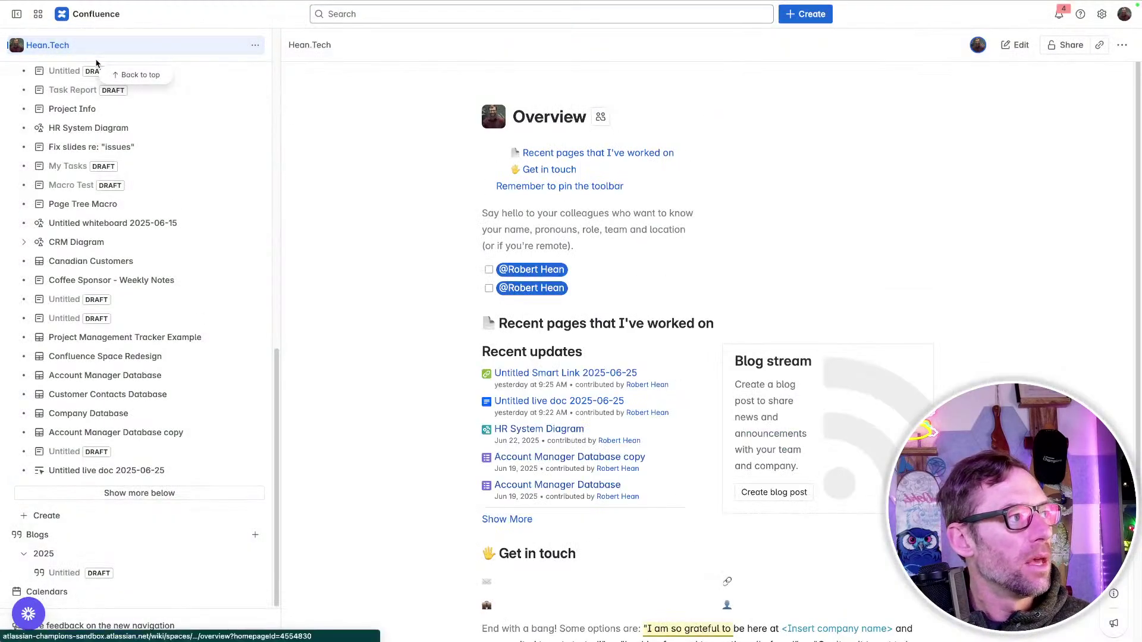
- Return to the Project Jayquill 2 space and check which content types can be created there
left_click(137, 75)
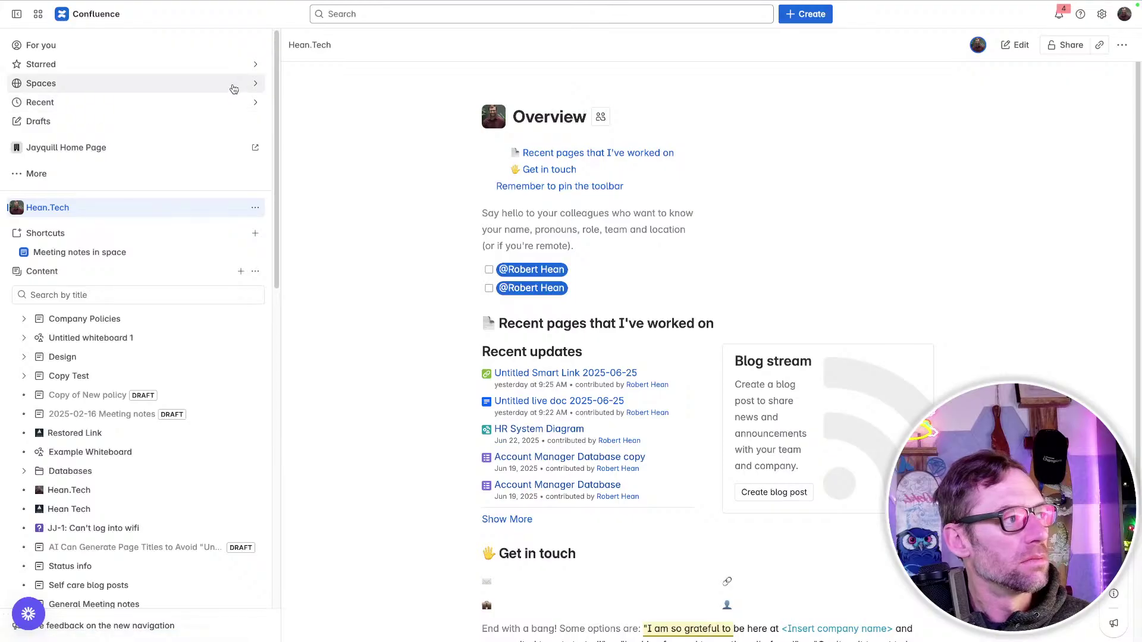
left_click(255, 84)
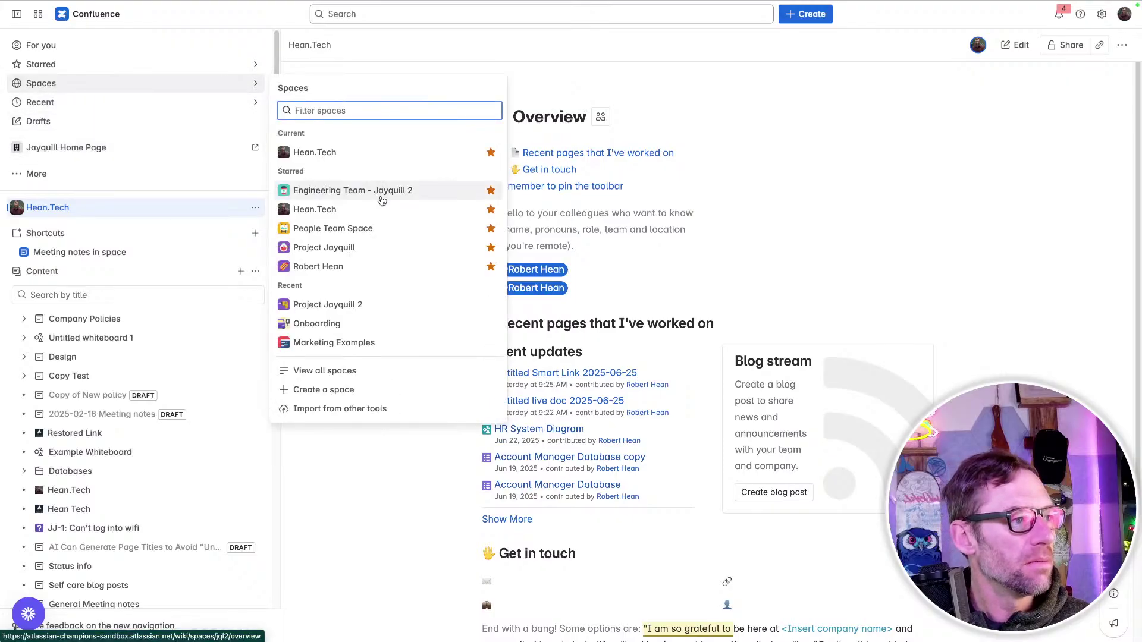
left_click(387, 307)
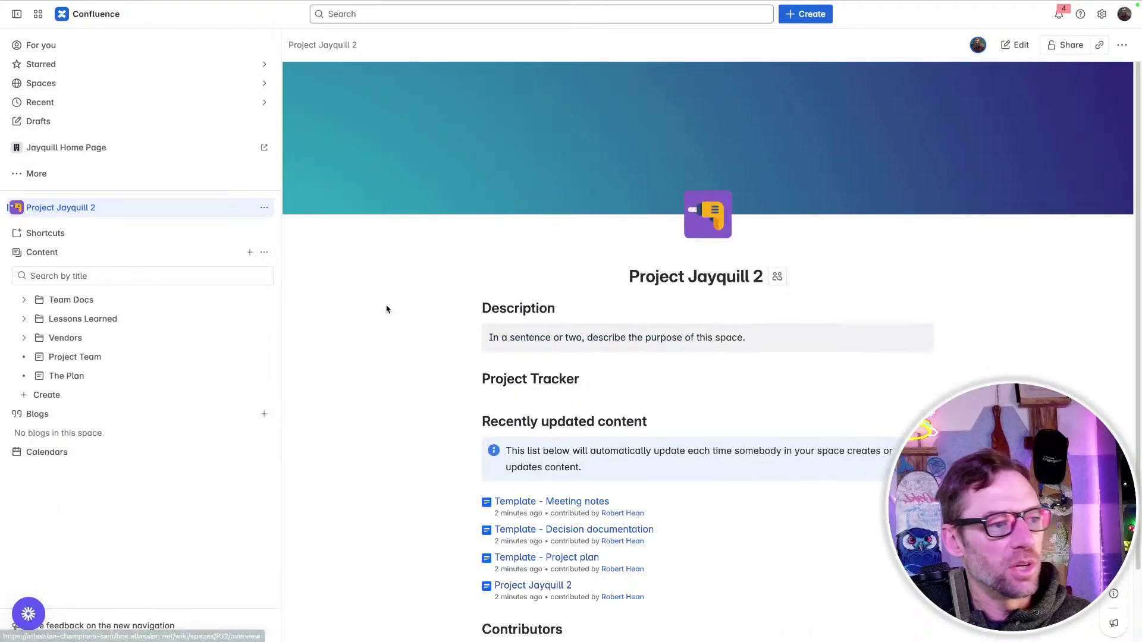
left_click(805, 14)
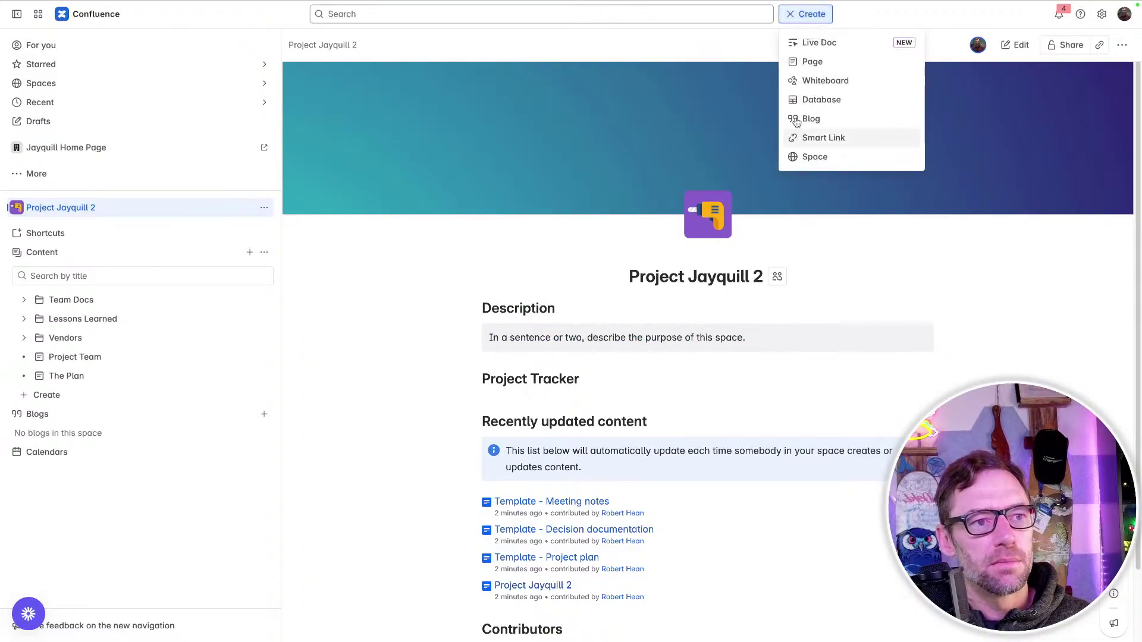
left_click(371, 301)
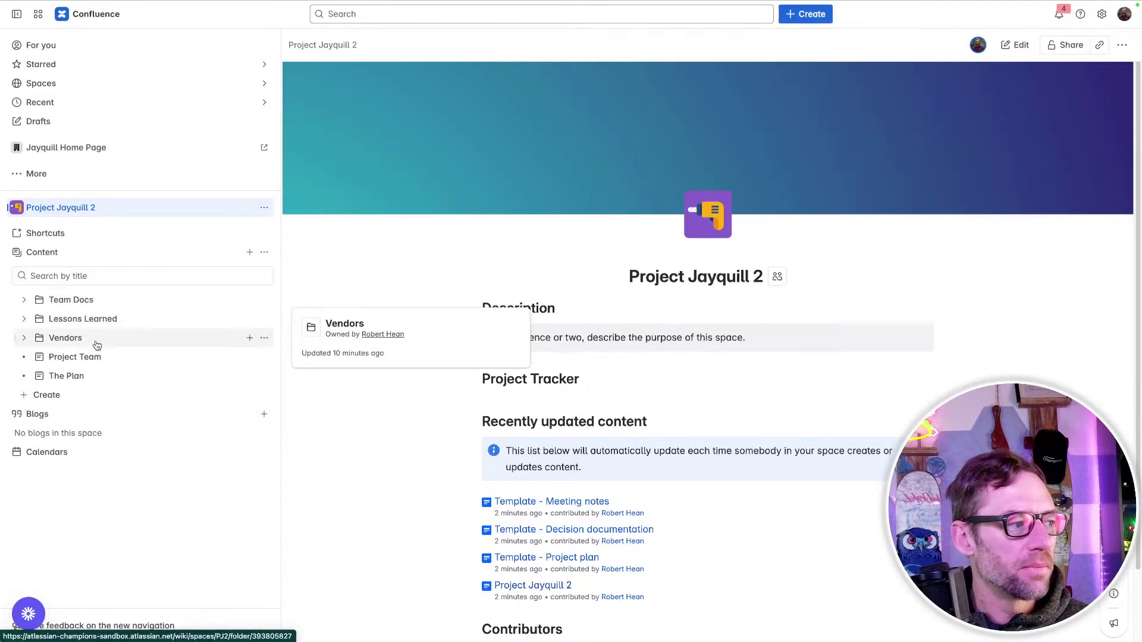
- Expand the Vendors folder and create a new page inside it
left_click(69, 337)
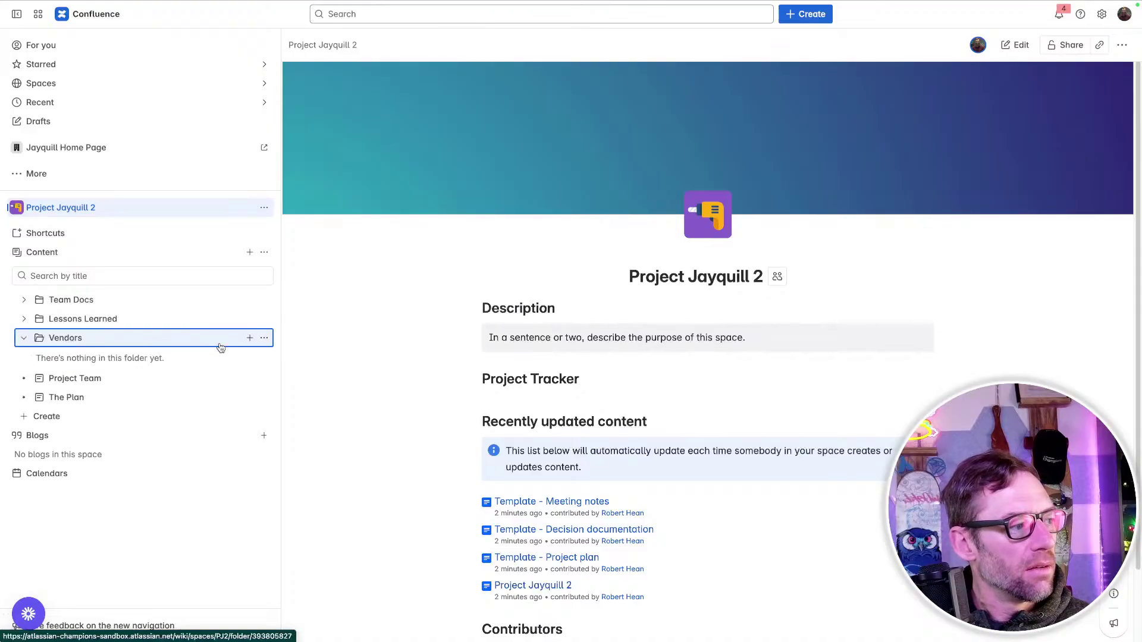
left_click(249, 338)
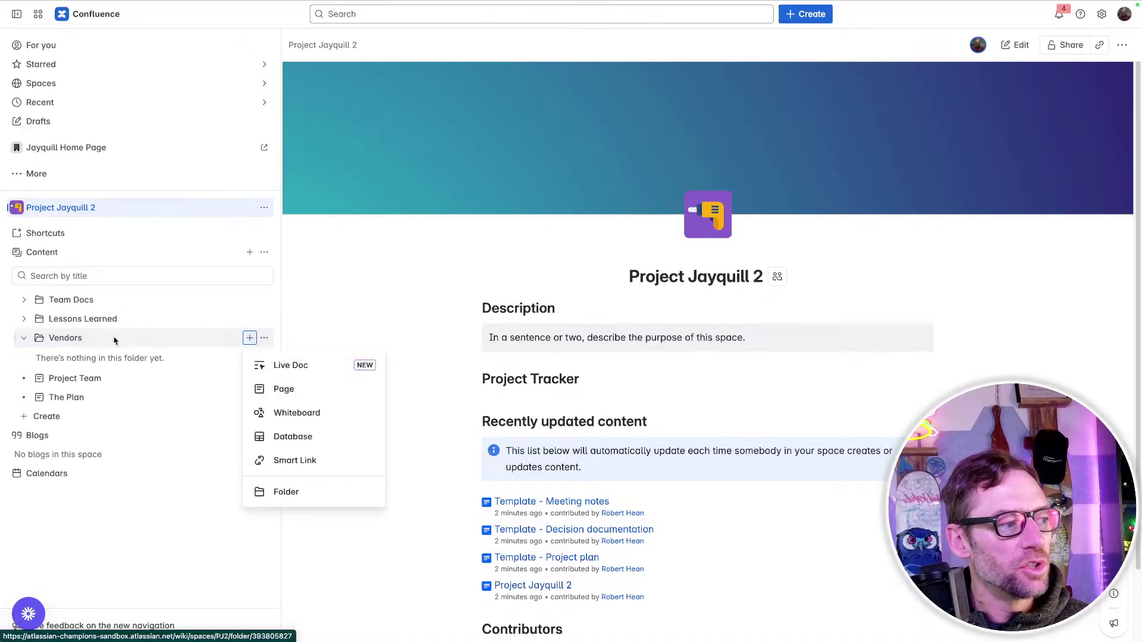
left_click(262, 391)
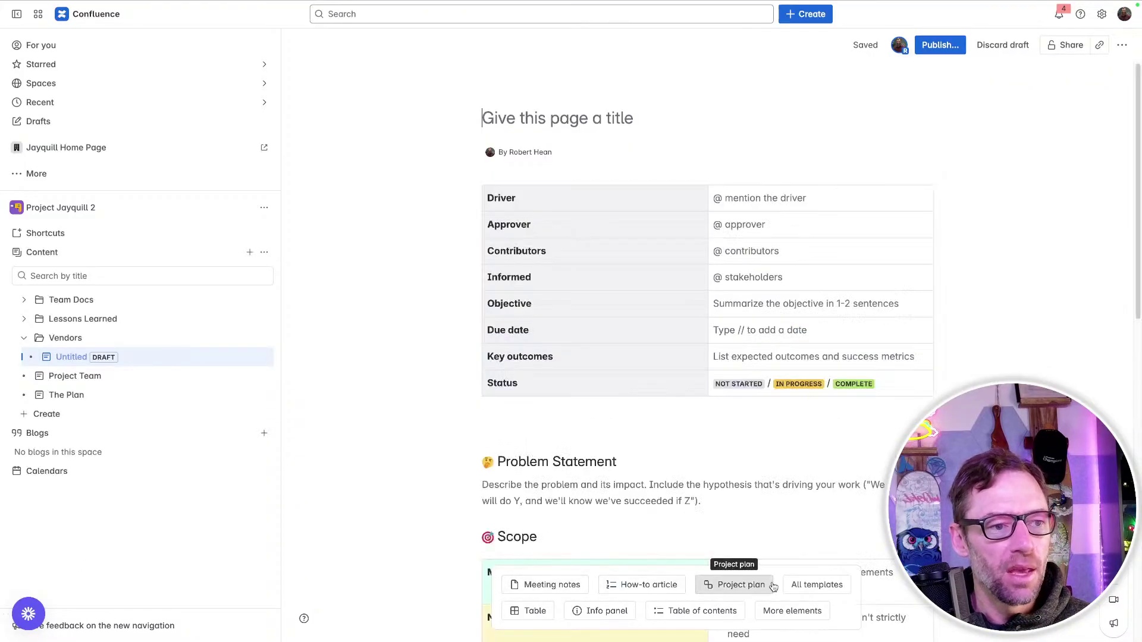
- Open the full template list for the new Vendors page and look through its templates, previews and category filters
left_click(806, 584)
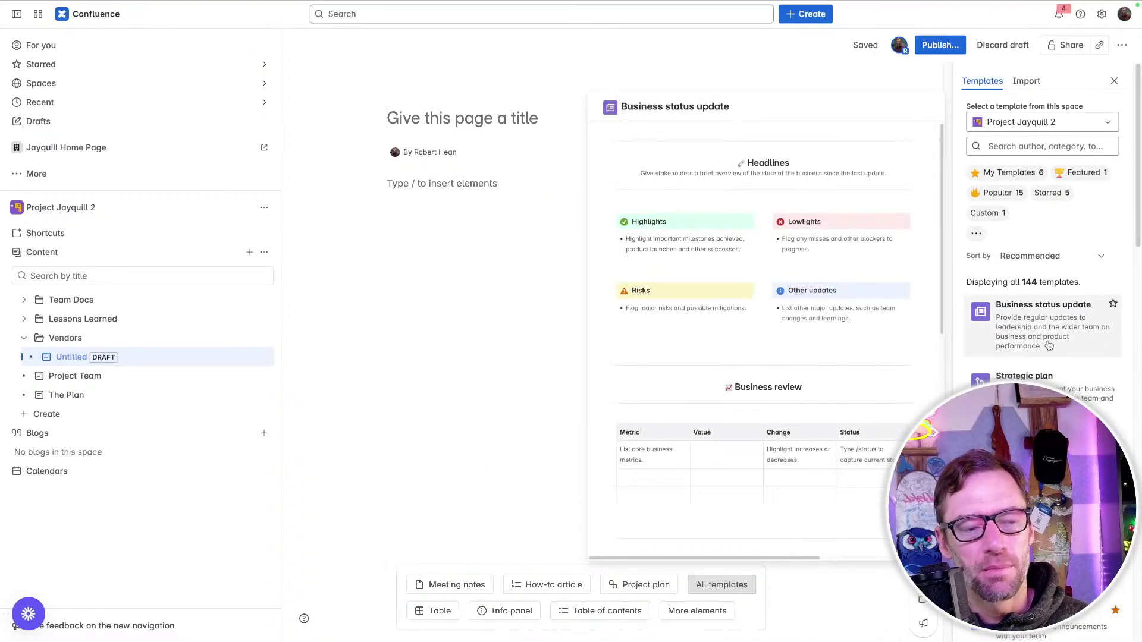
scroll(1049, 345, "down", 5)
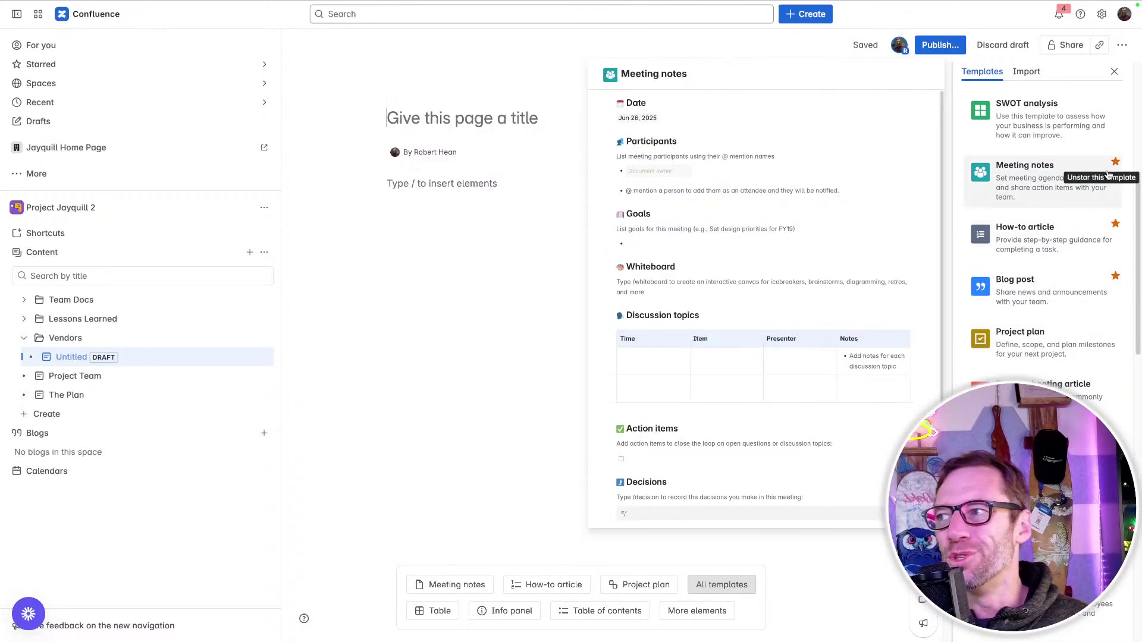
scroll(1113, 172, "up", 1)
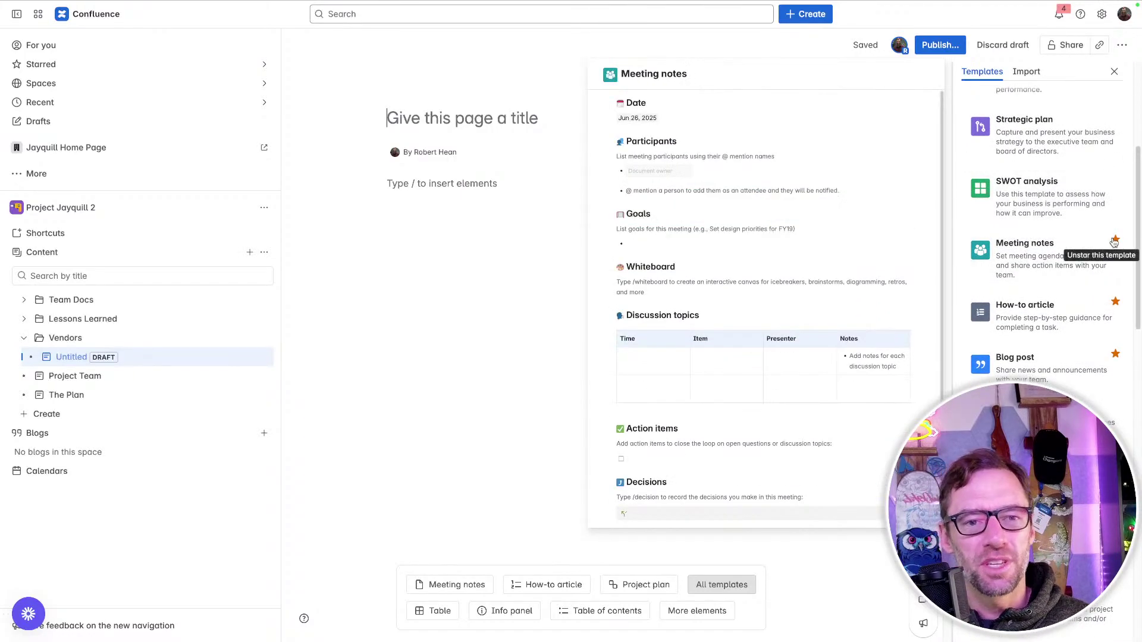
scroll(1061, 263, "up", 4)
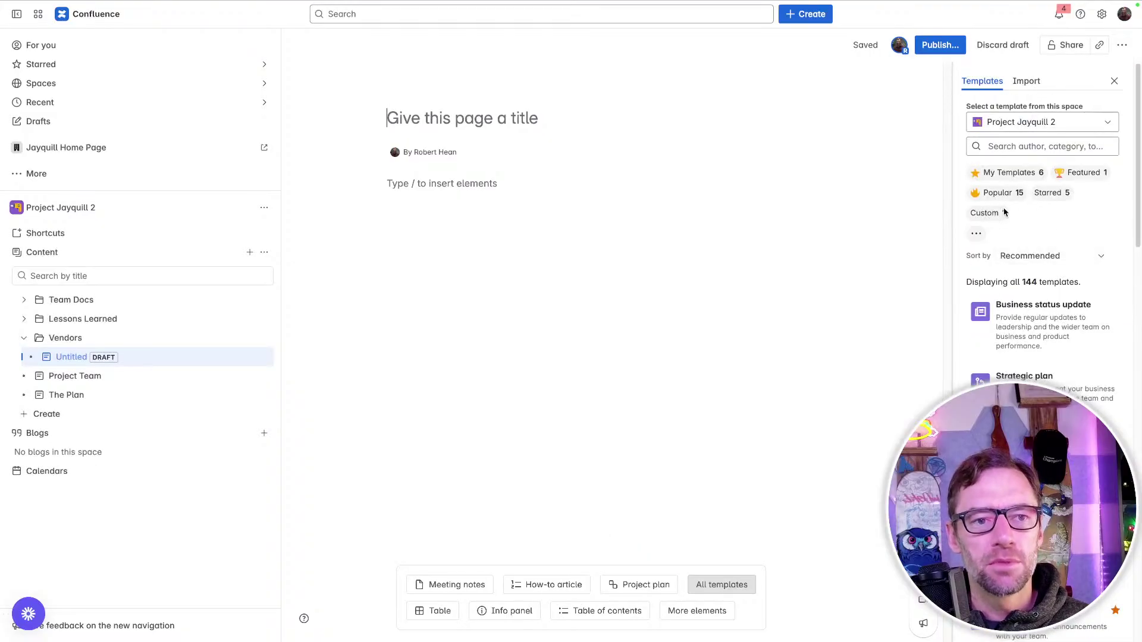
left_click(977, 238)
left_click(978, 238)
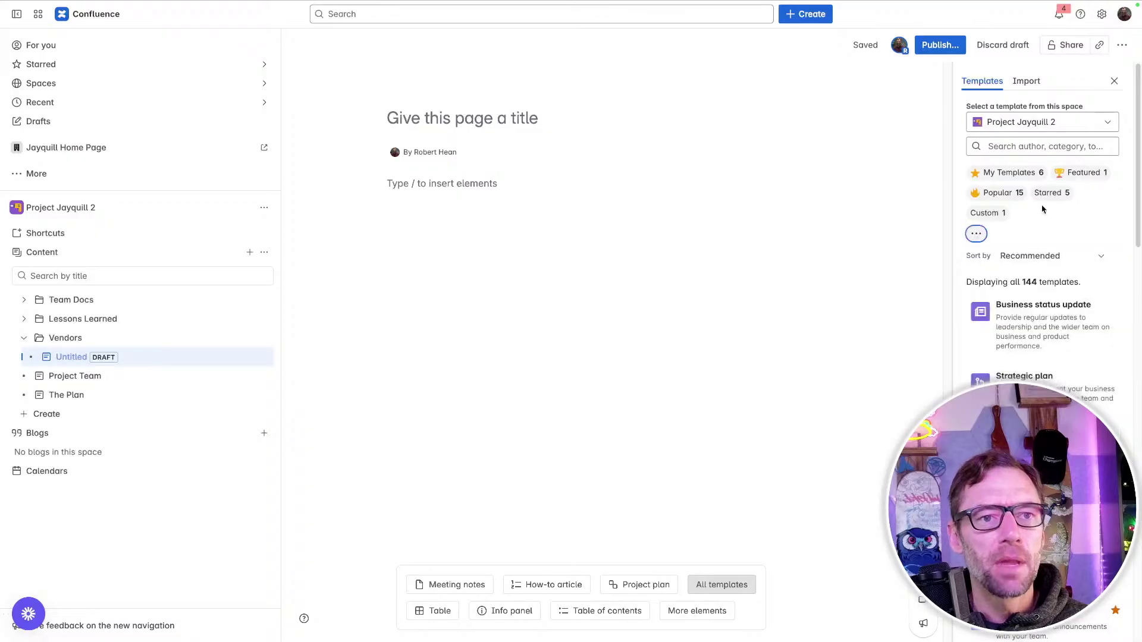
- Search the templates for "vendor" and apply the Vendor Agreement template to the untitled page
scroll(1029, 267, "down", 2)
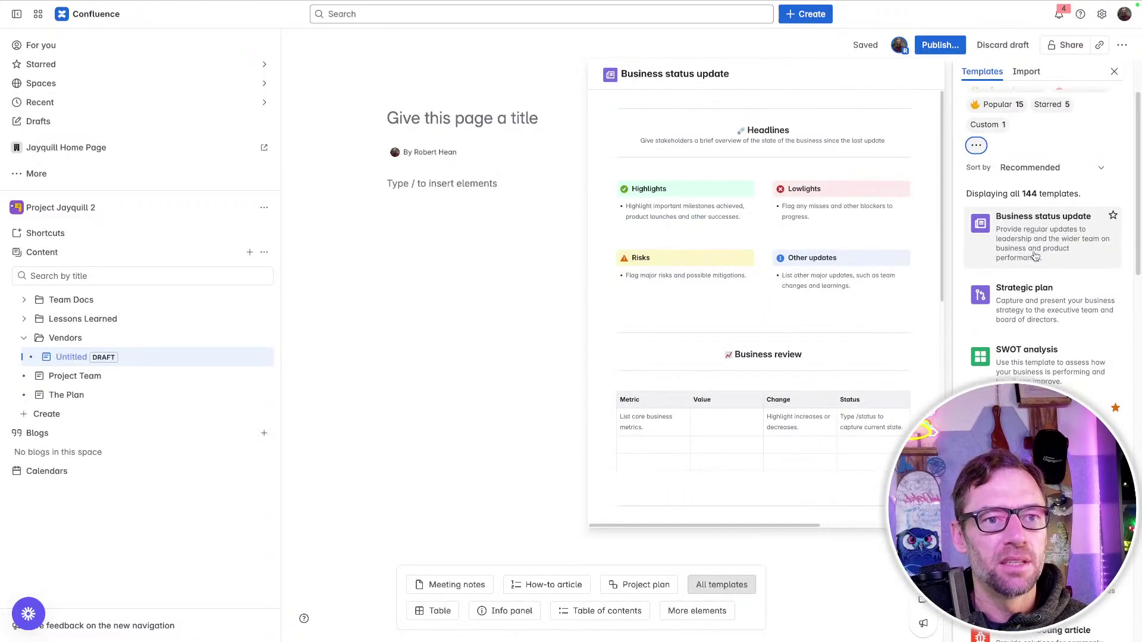
scroll(1041, 238, "up", 2)
left_click(1022, 146)
type("vendor")
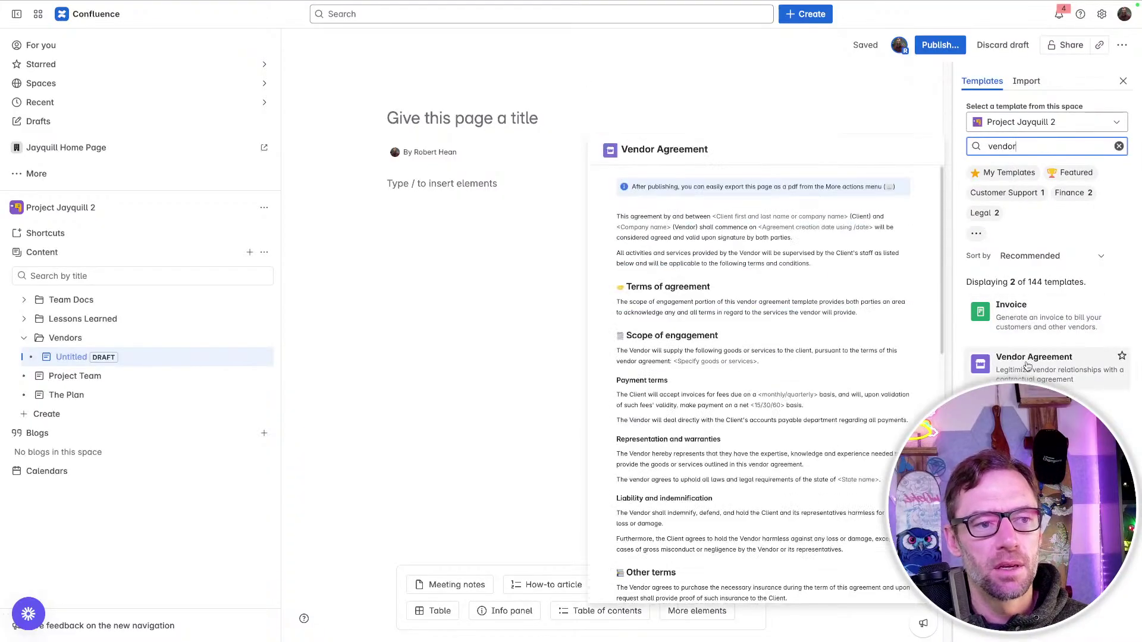
left_click(1057, 364)
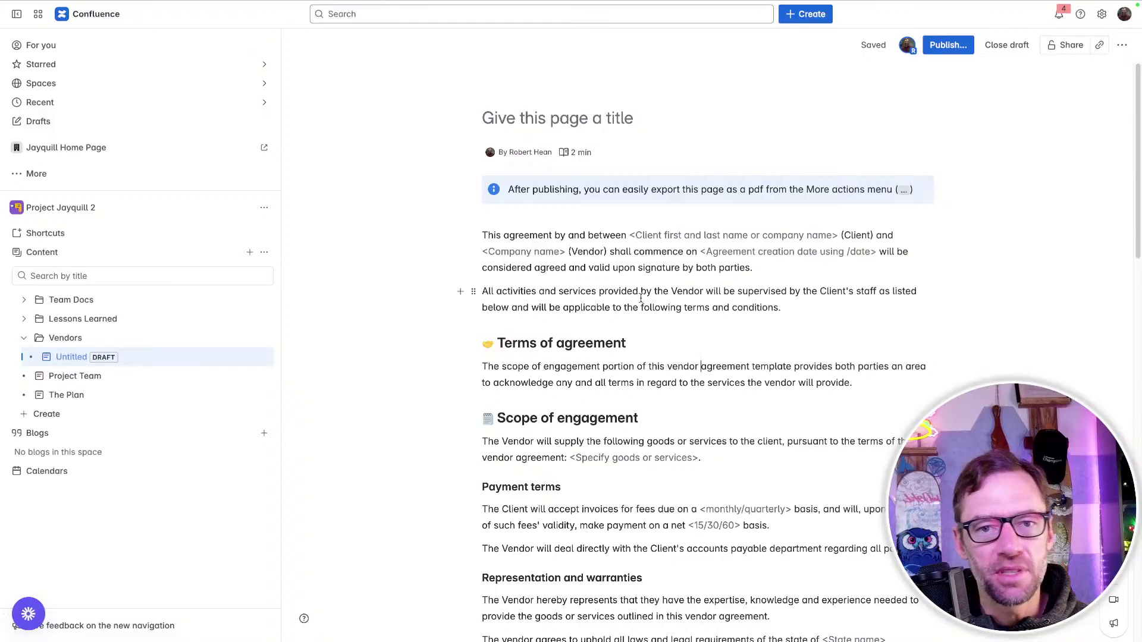
- Read through the Vendor Agreement draft, checking its placeholders, terms and sections from start to end
scroll(637, 296, "down", 1)
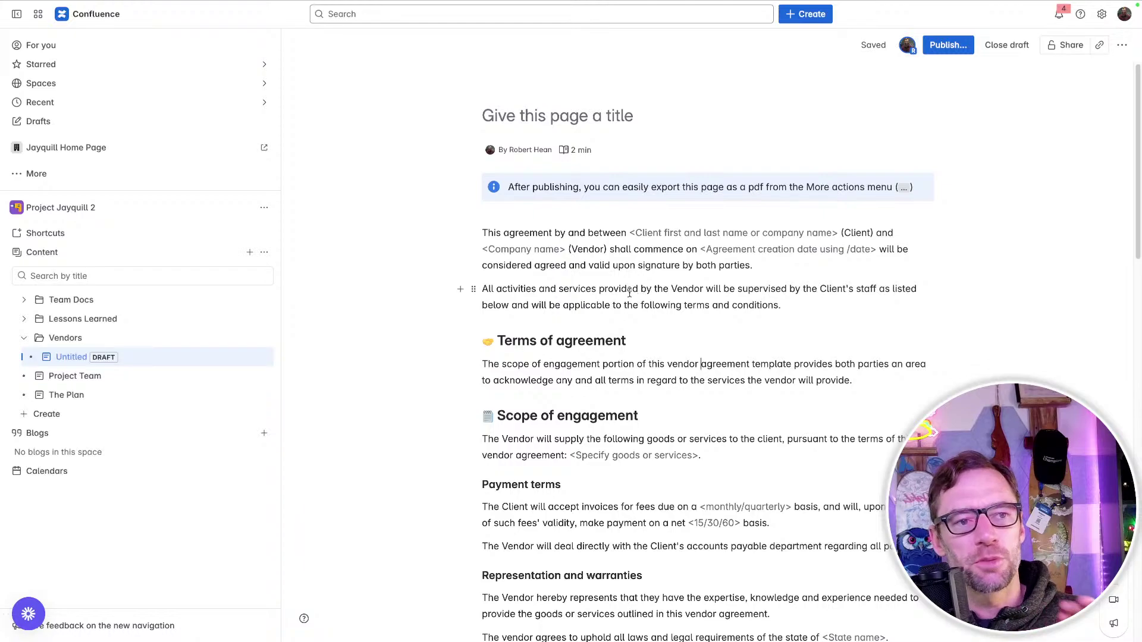
scroll(629, 291, "down", 4)
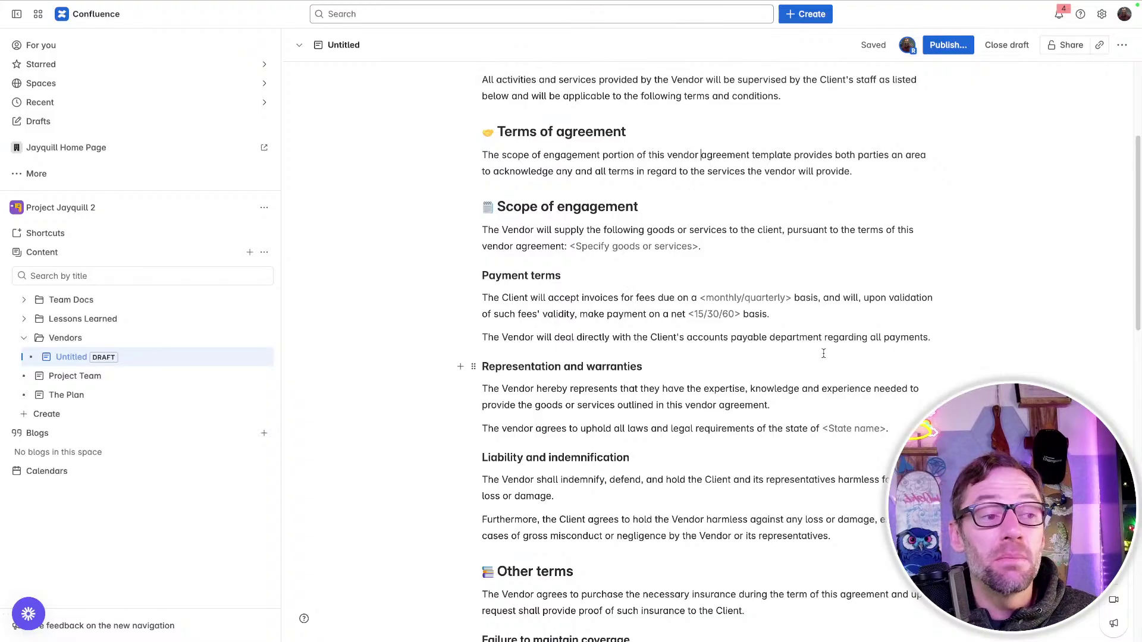
scroll(603, 251, "up", 3)
left_click_drag(552, 235, 621, 308)
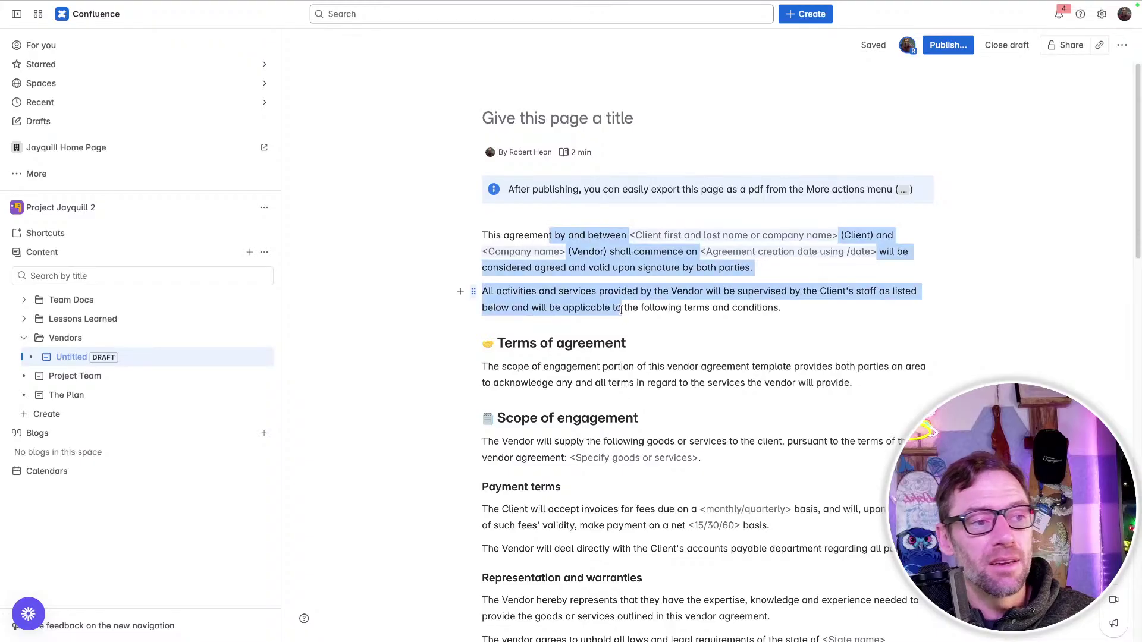
left_click(621, 308)
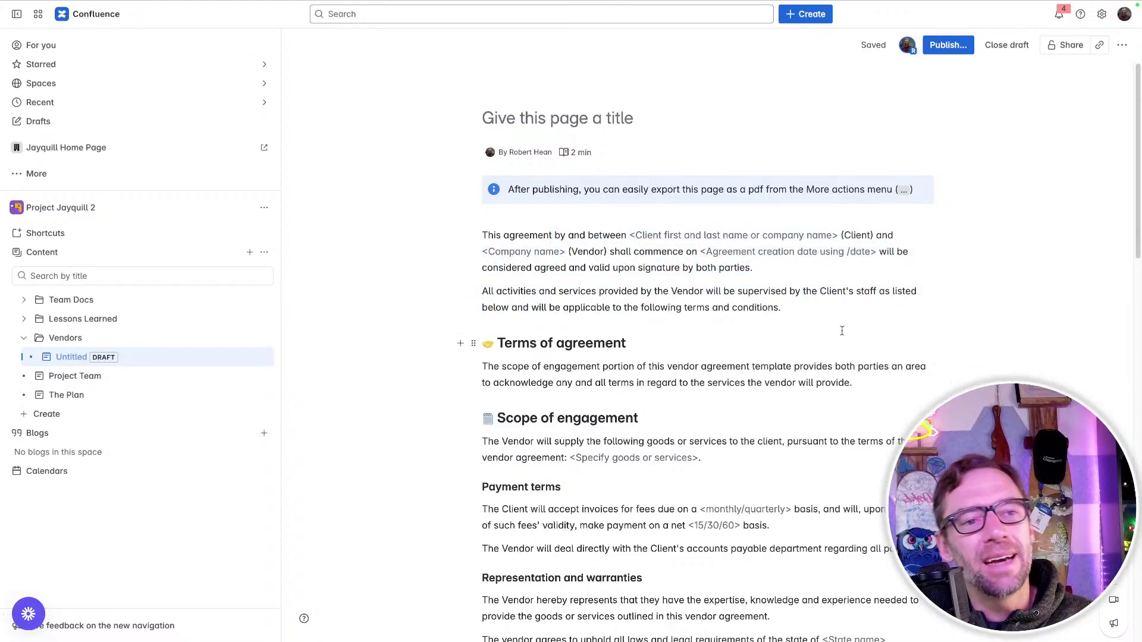
scroll(779, 317, "down", 8)
scroll(728, 312, "up", 8)
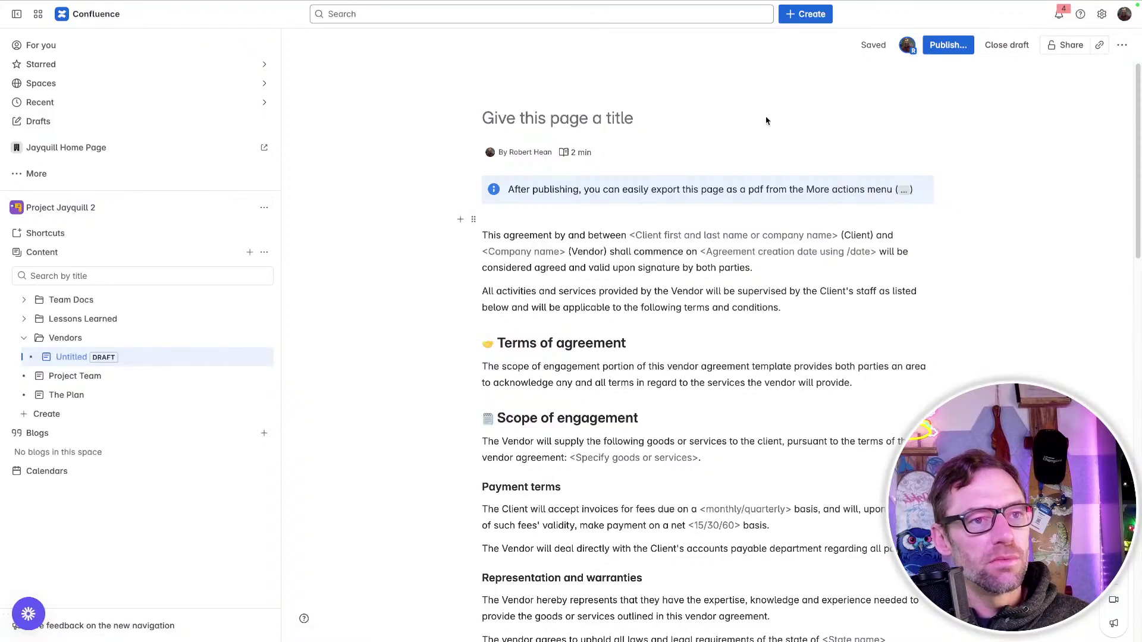
- Title the page "Coffee Vendor" and publish it in the Vendors folder with open access
mouse_move(665, 105)
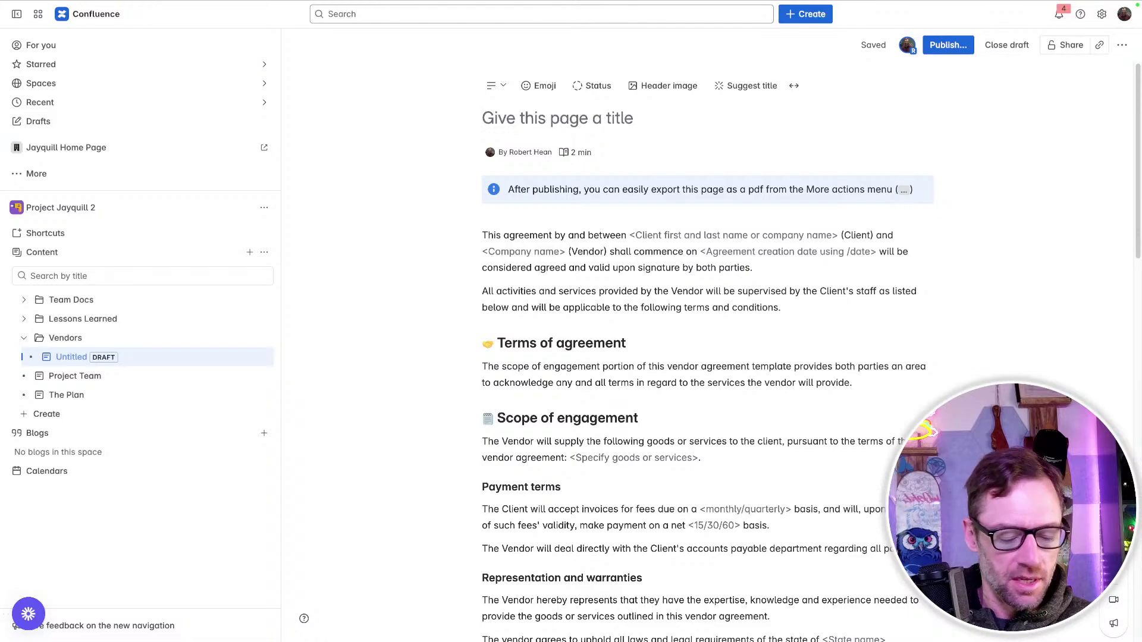
type("Coffee Vendor")
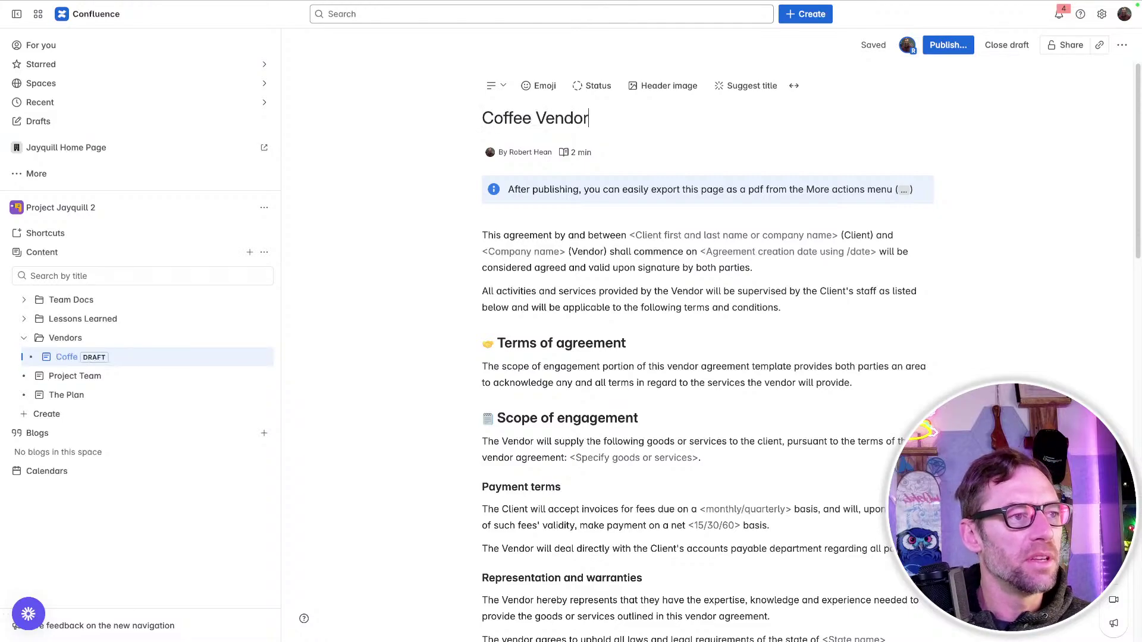
left_click(950, 44)
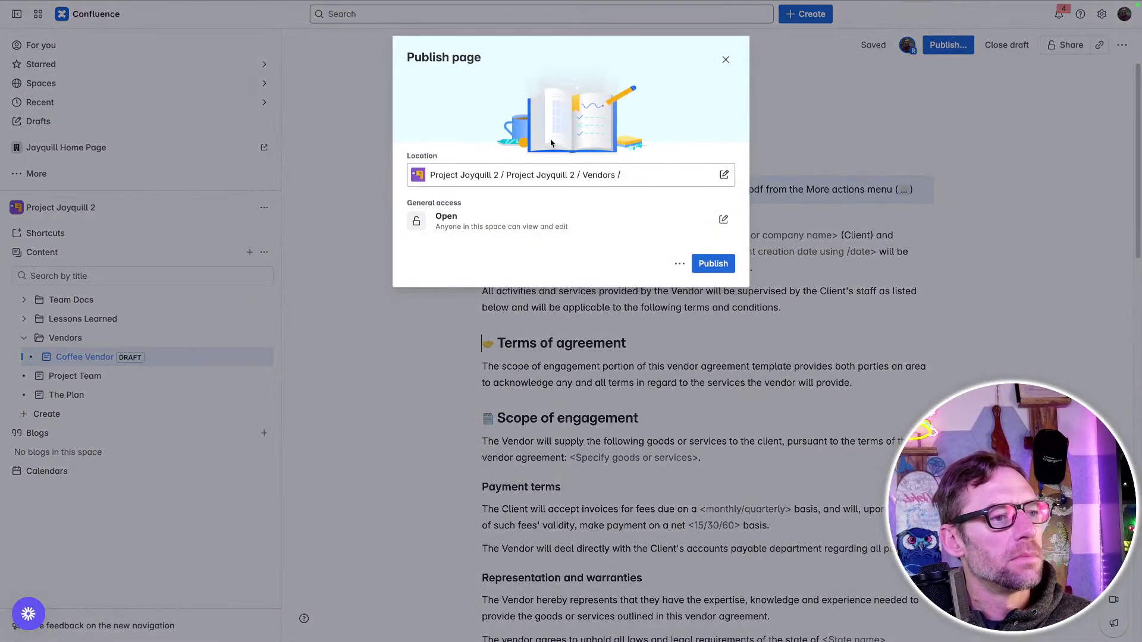
left_click(703, 269)
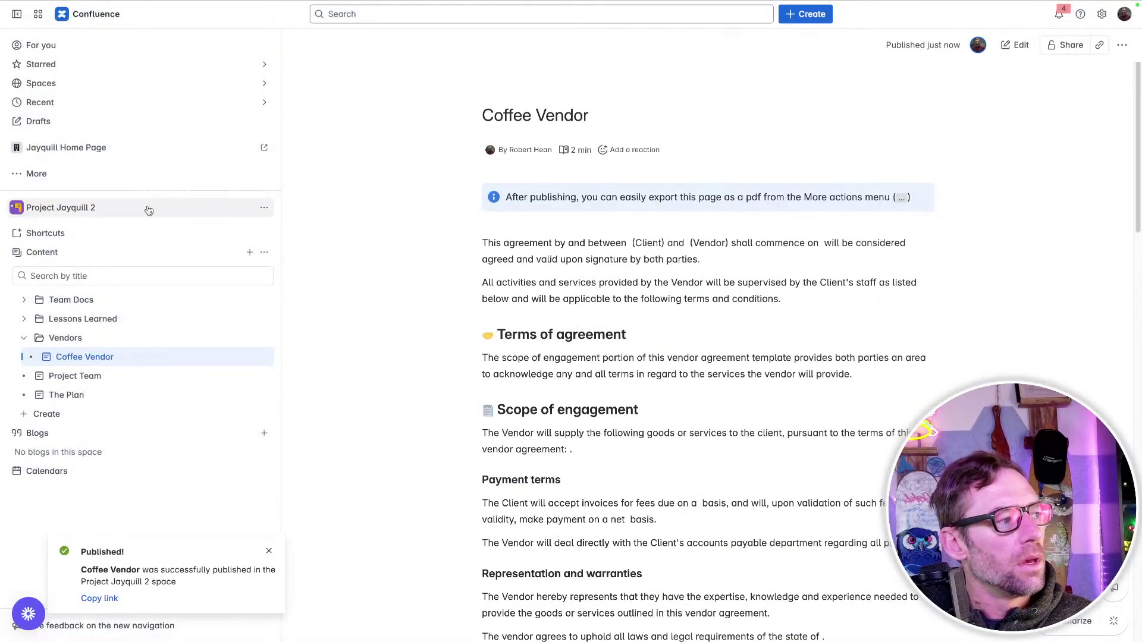
- Open the template settings of the Project Jayquill 2 space and look through its blueprint templates
left_click(264, 207)
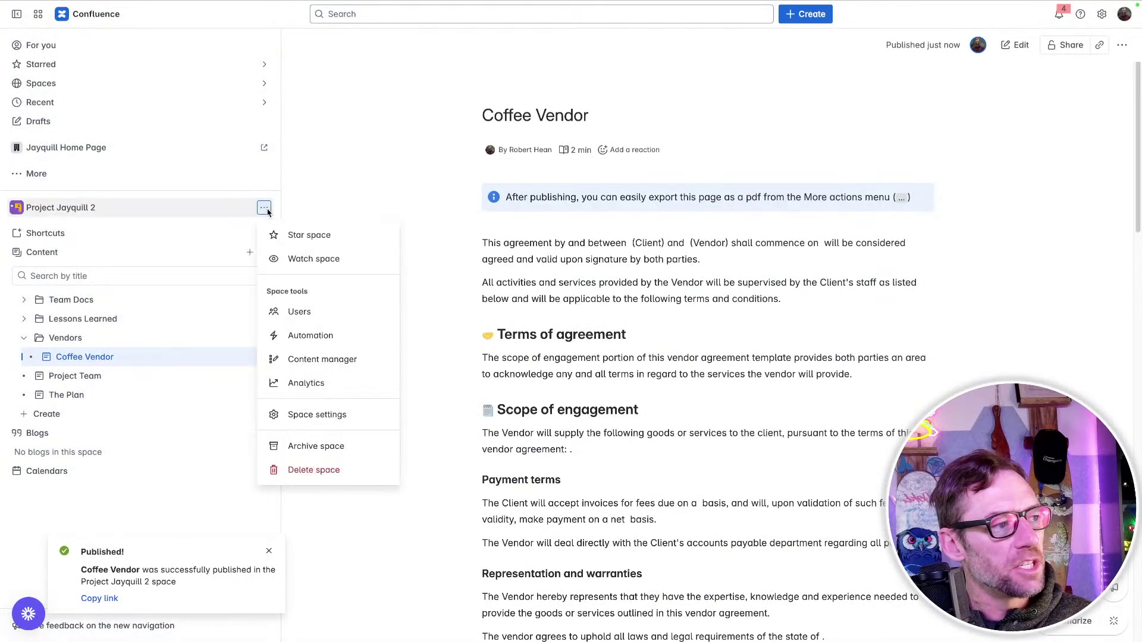
left_click(326, 414)
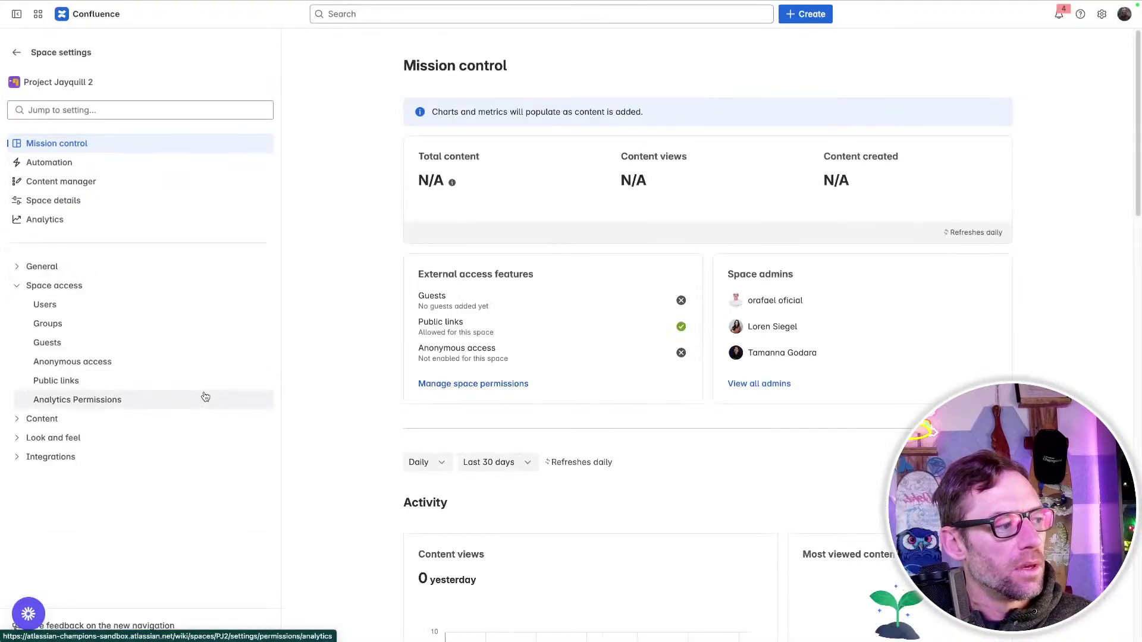
left_click(46, 438)
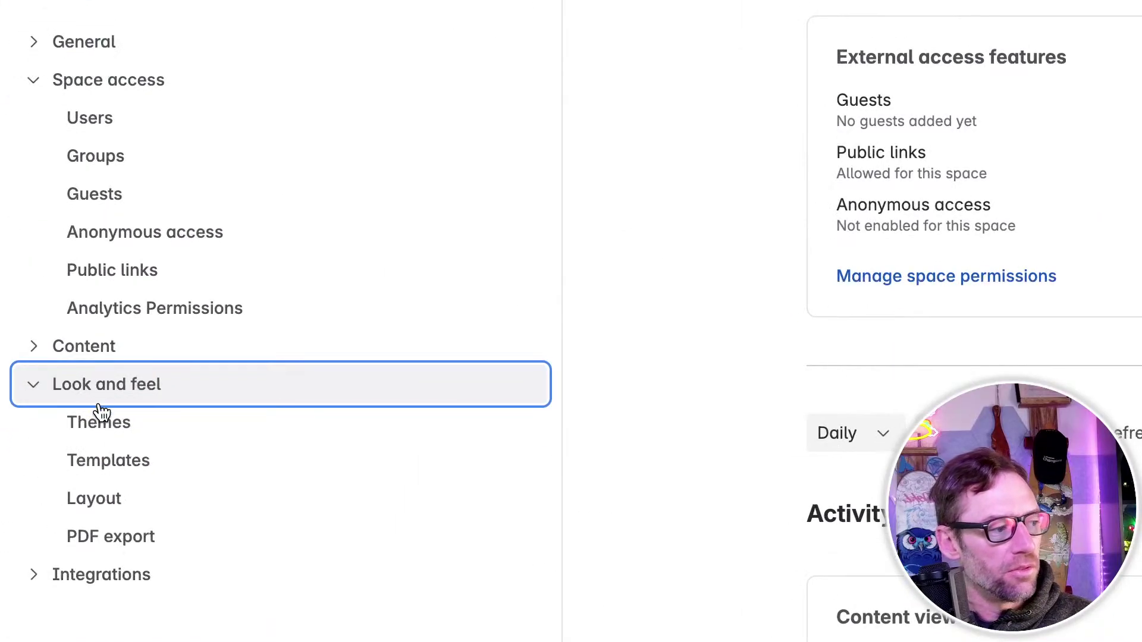
left_click(116, 474)
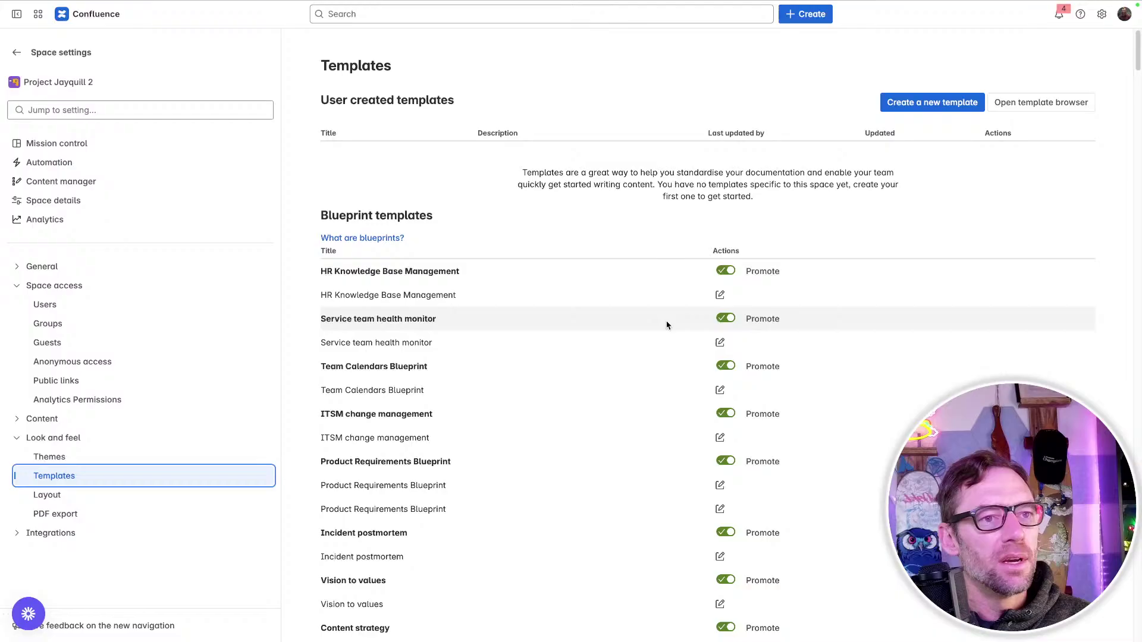
scroll(667, 325, "down", 20)
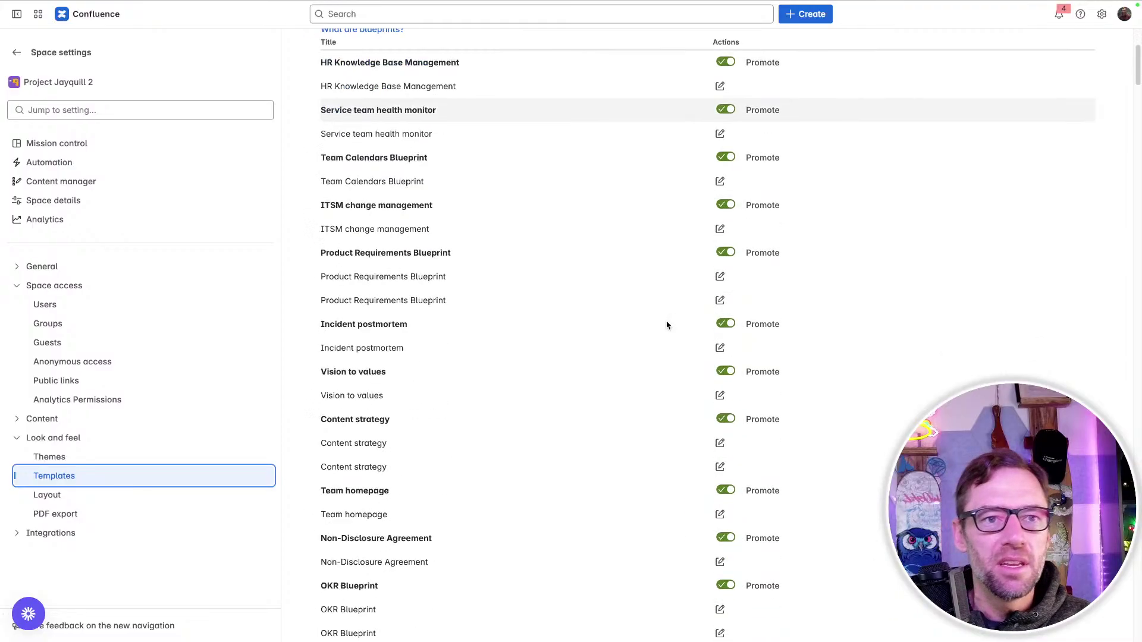
scroll(667, 325, "down", 20)
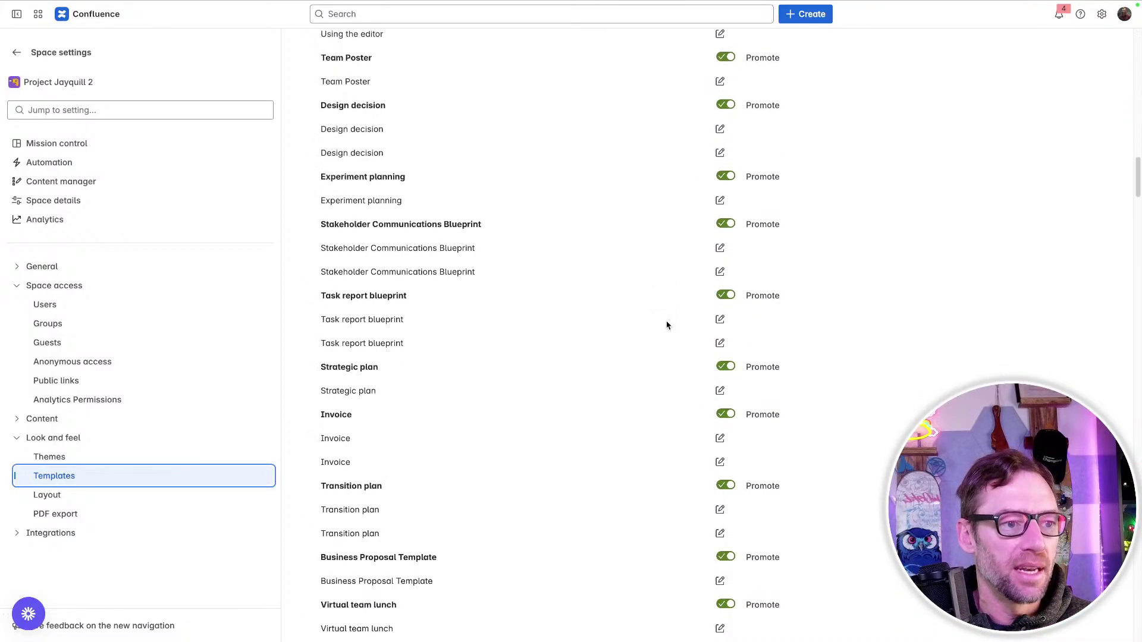
scroll(667, 326, "up", 20)
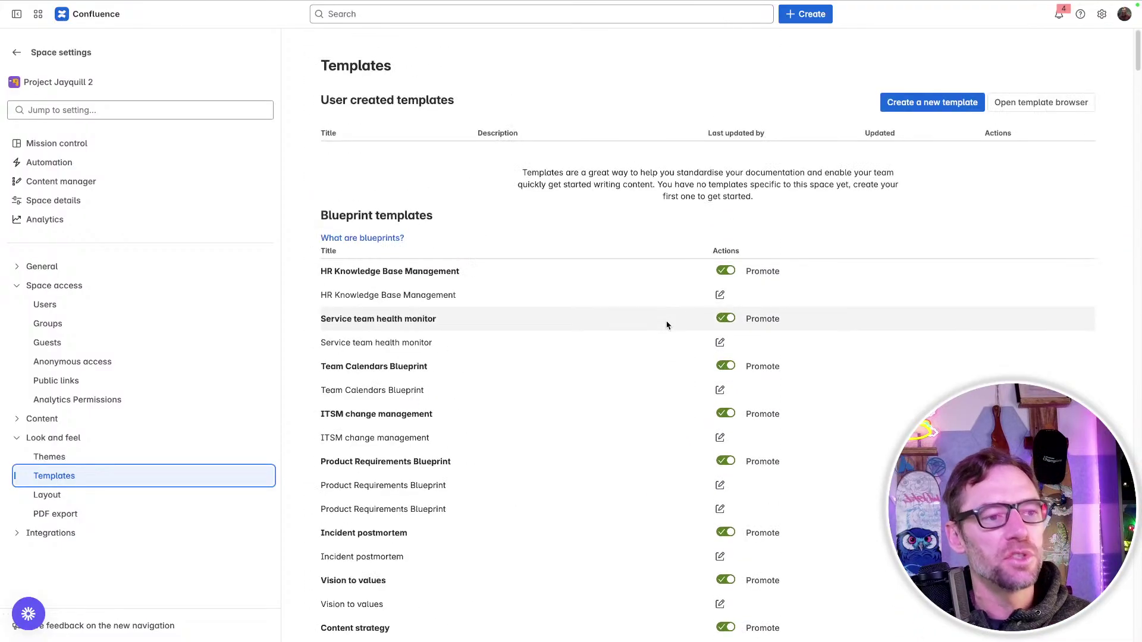
- Find the Vendor Agreement blueprint in the space's template list, open it for editing and leave without saving
key("super+f")
type("vendor")
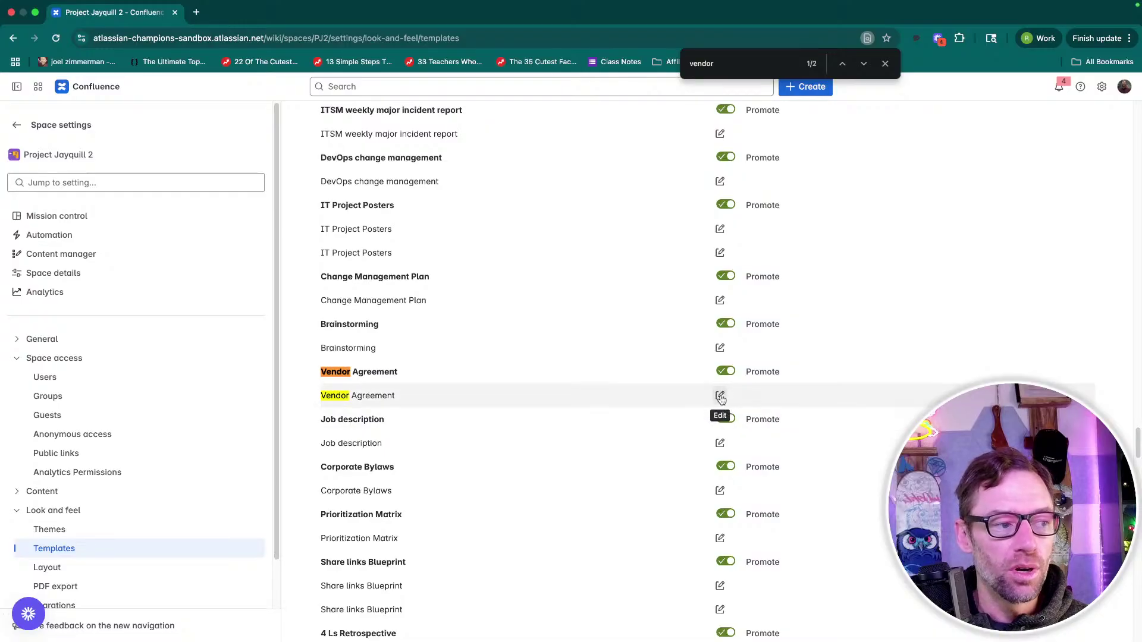
left_click(721, 397)
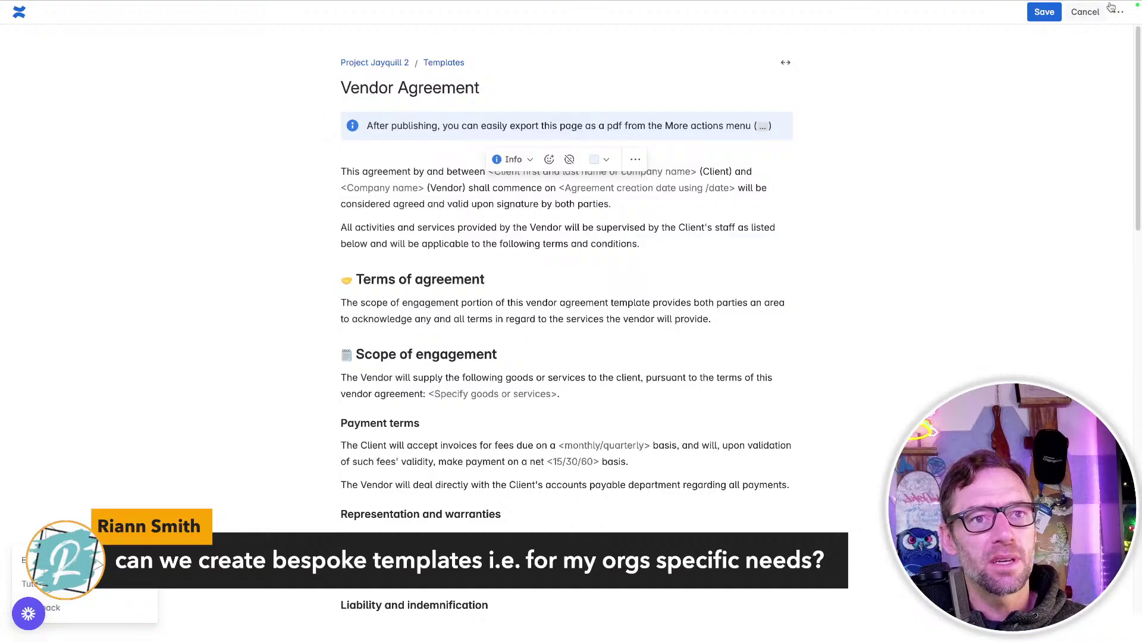
left_click(1088, 13)
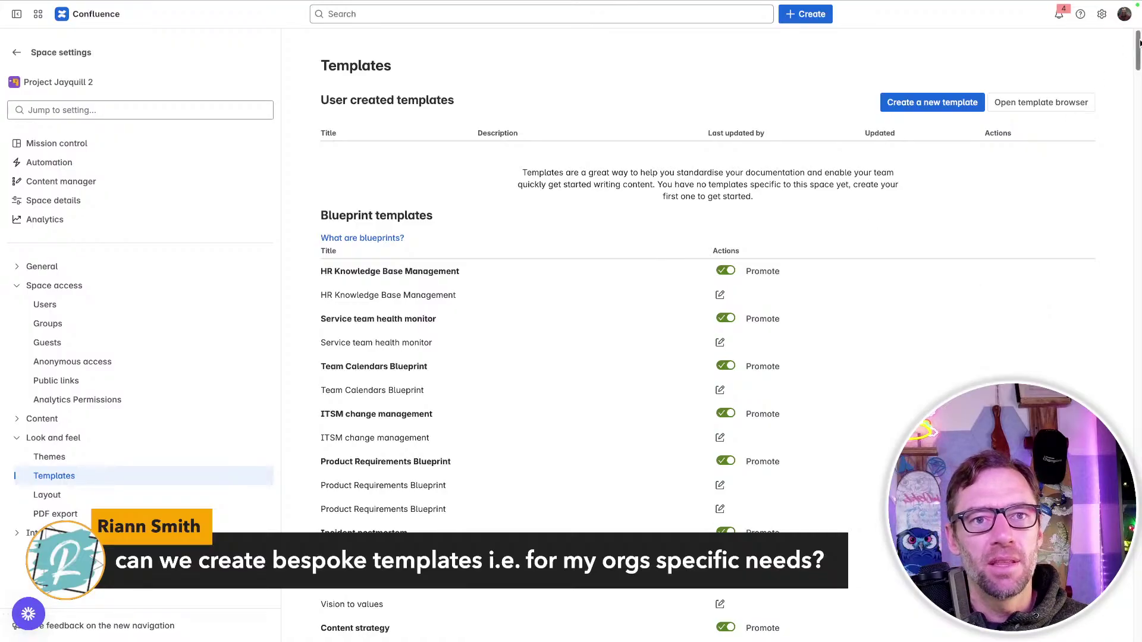
- Go to the global templates and disable the HR Knowledge Base Management and Service team health monitor blueprints
left_click_drag(1136, 52, 1124, 621)
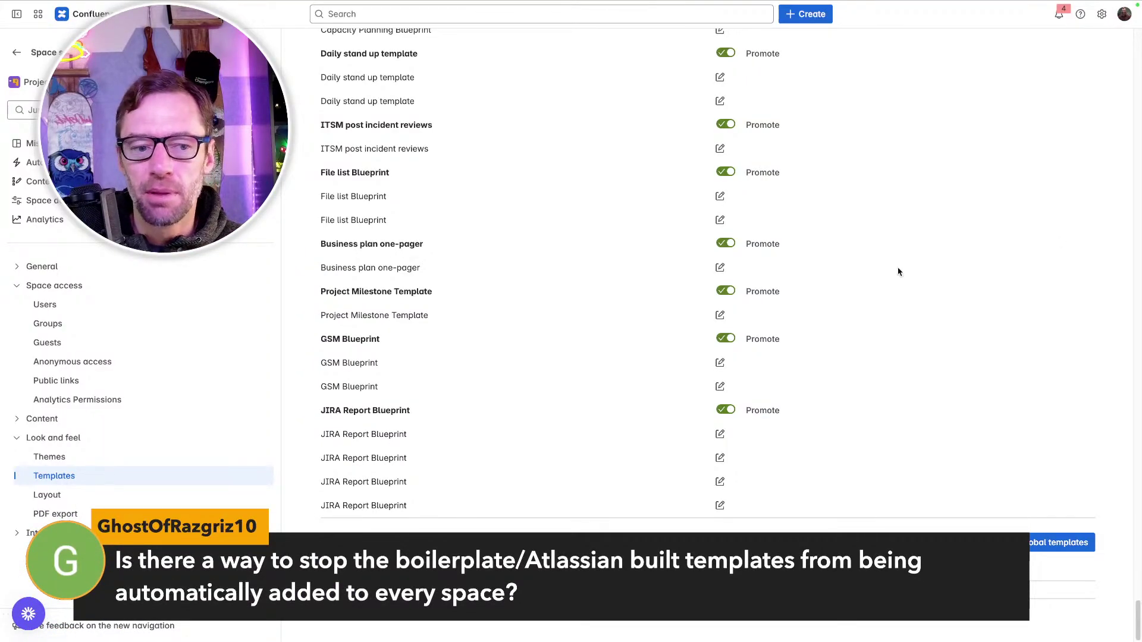
left_click(1022, 534)
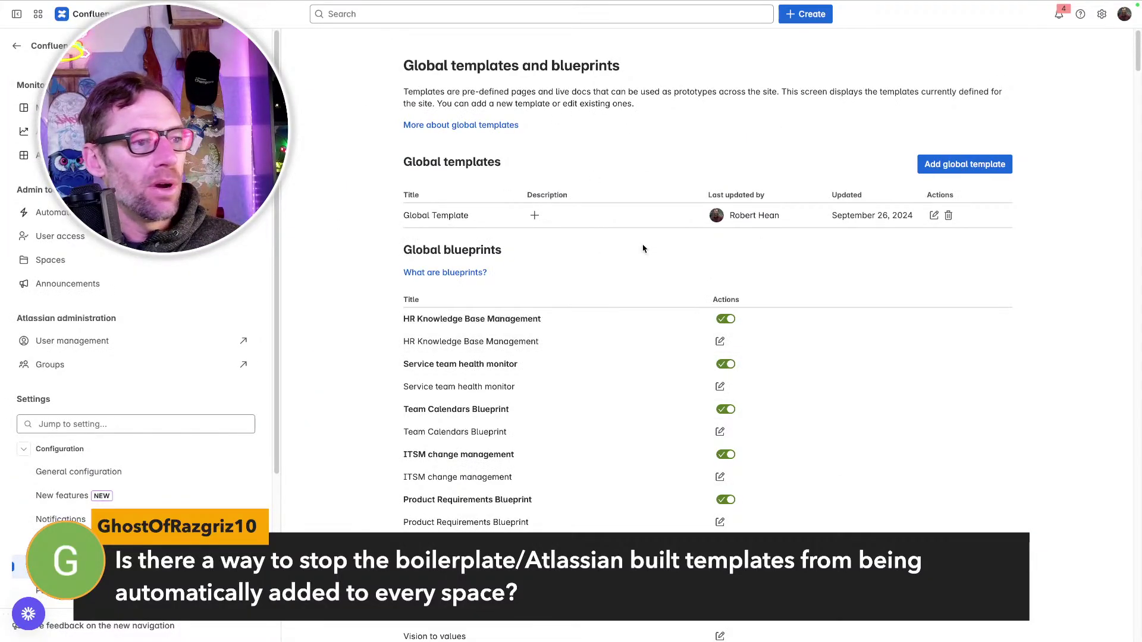
left_click(724, 321)
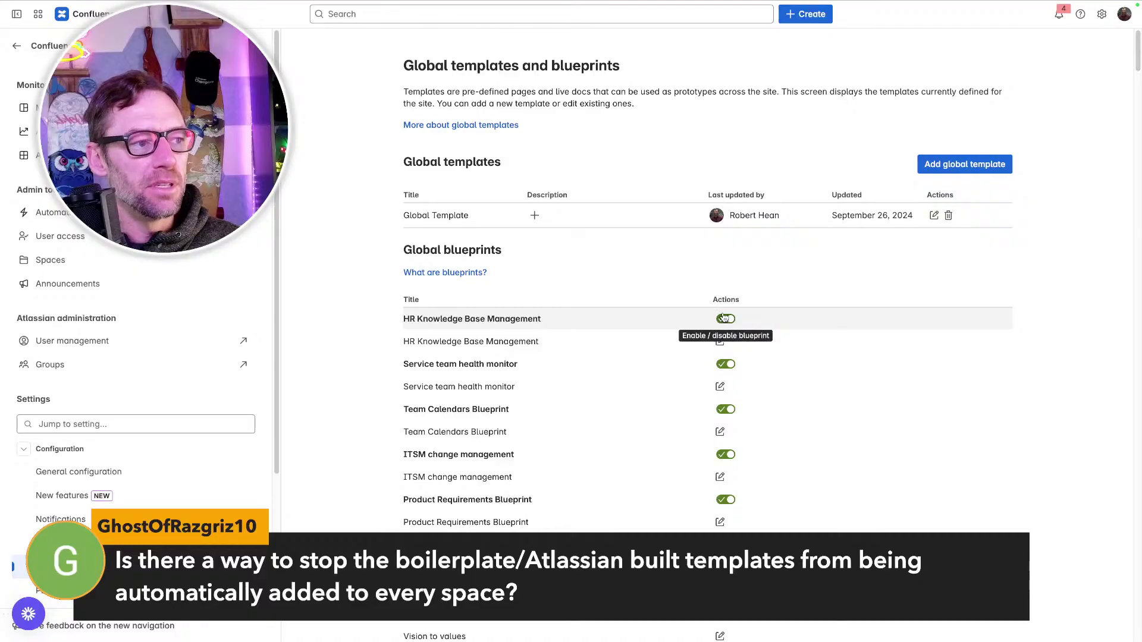
left_click(724, 365)
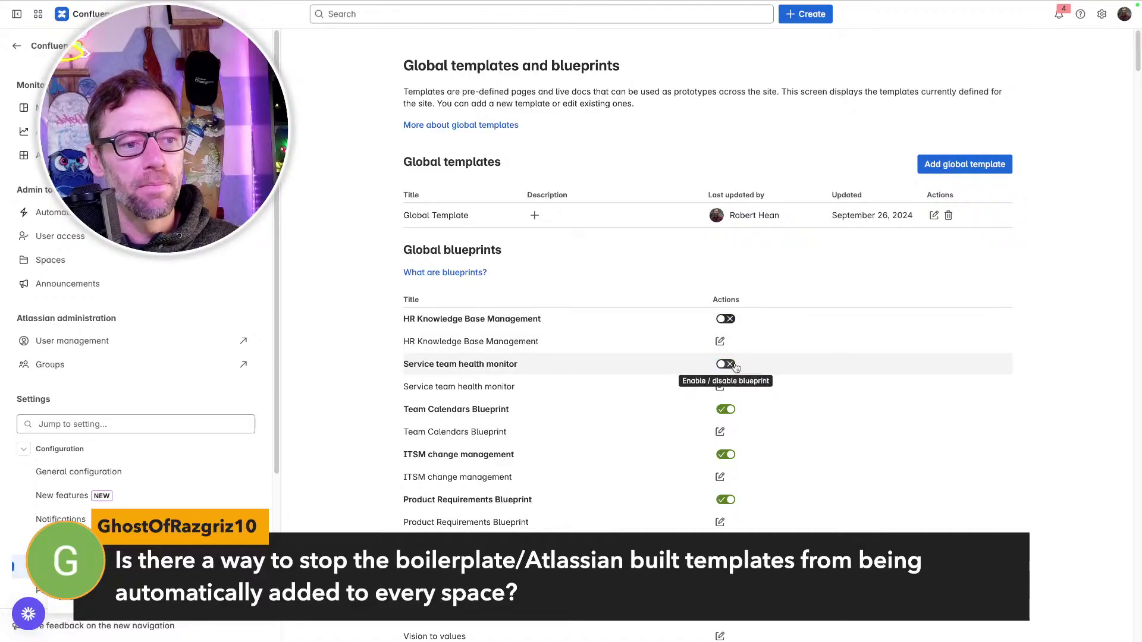
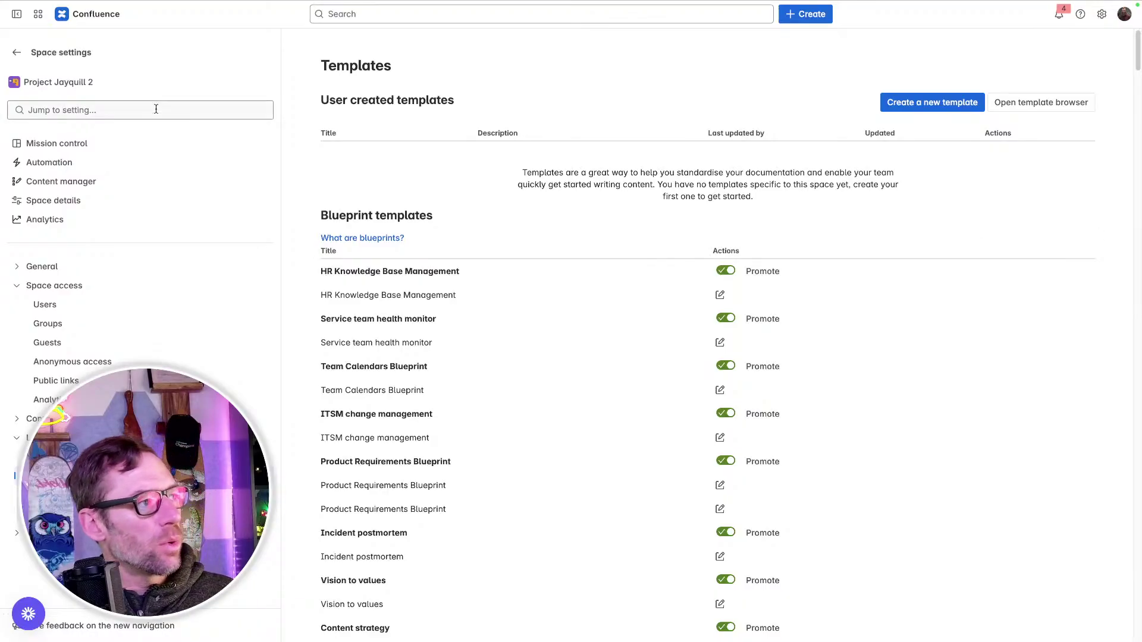
- Return to the space's content from its settings and create a database inside the Vendors folder
left_click(17, 52)
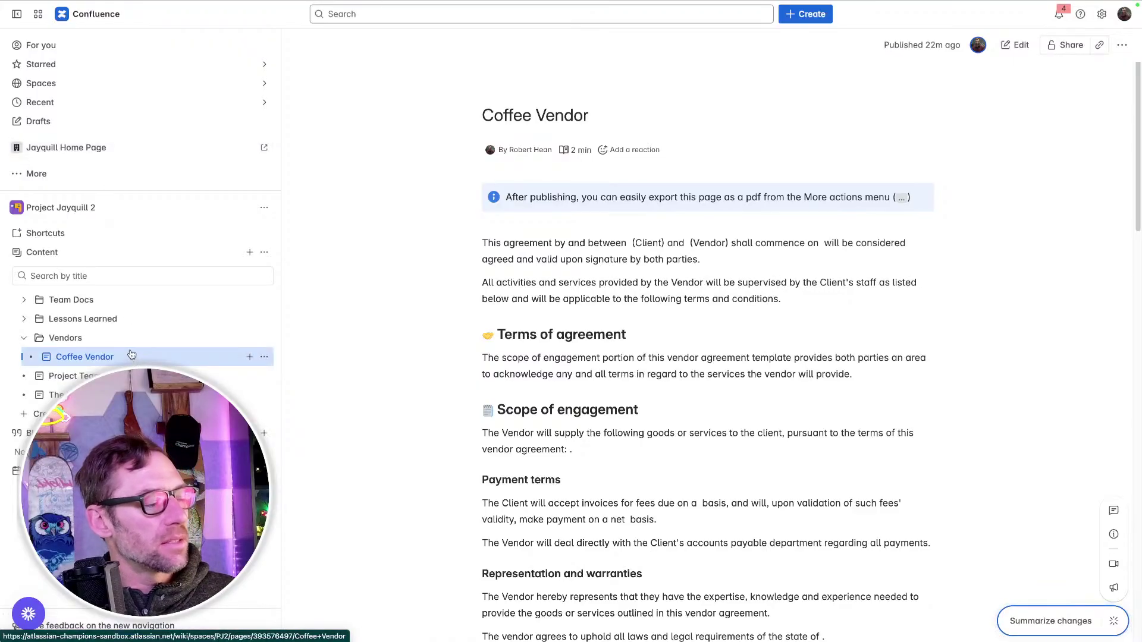
mouse_move(78, 338)
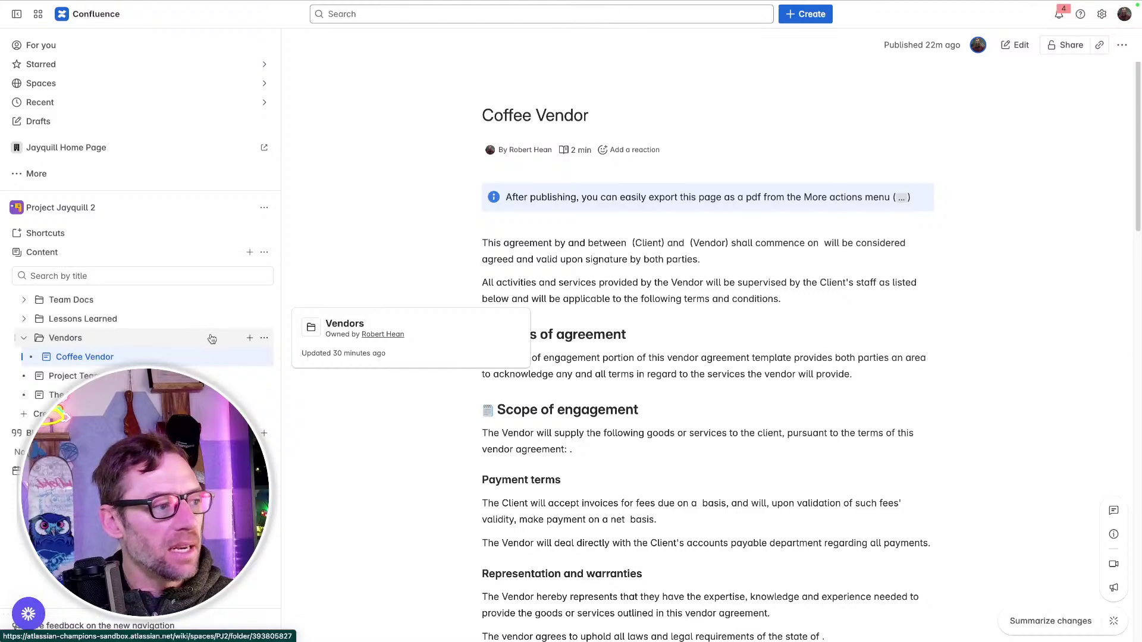
left_click(249, 339)
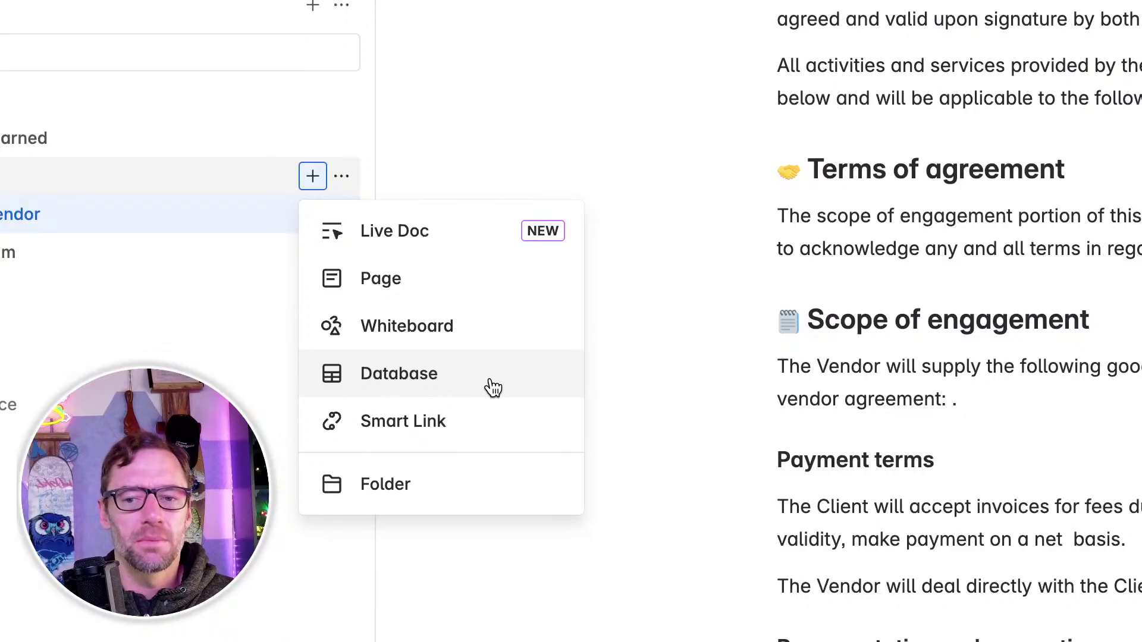
left_click(491, 382)
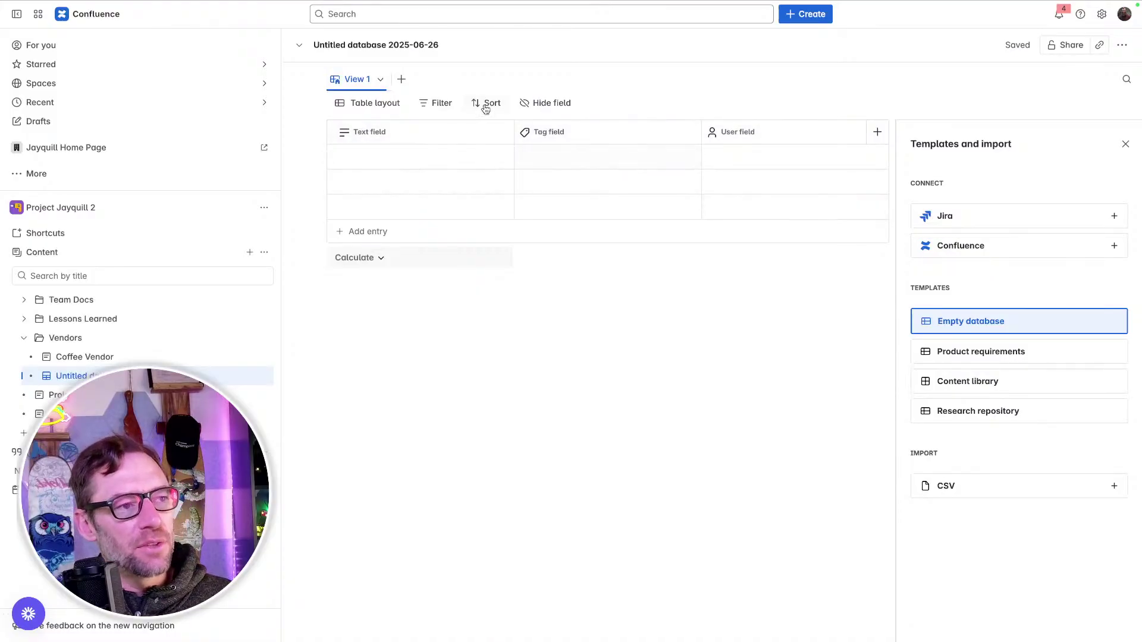
- Rename the database's text field to "VEndor Name" and its tag field to "Type Of Vendor"
left_click(387, 140)
left_click_drag(953, 193, 893, 194)
type("VEndor Name")
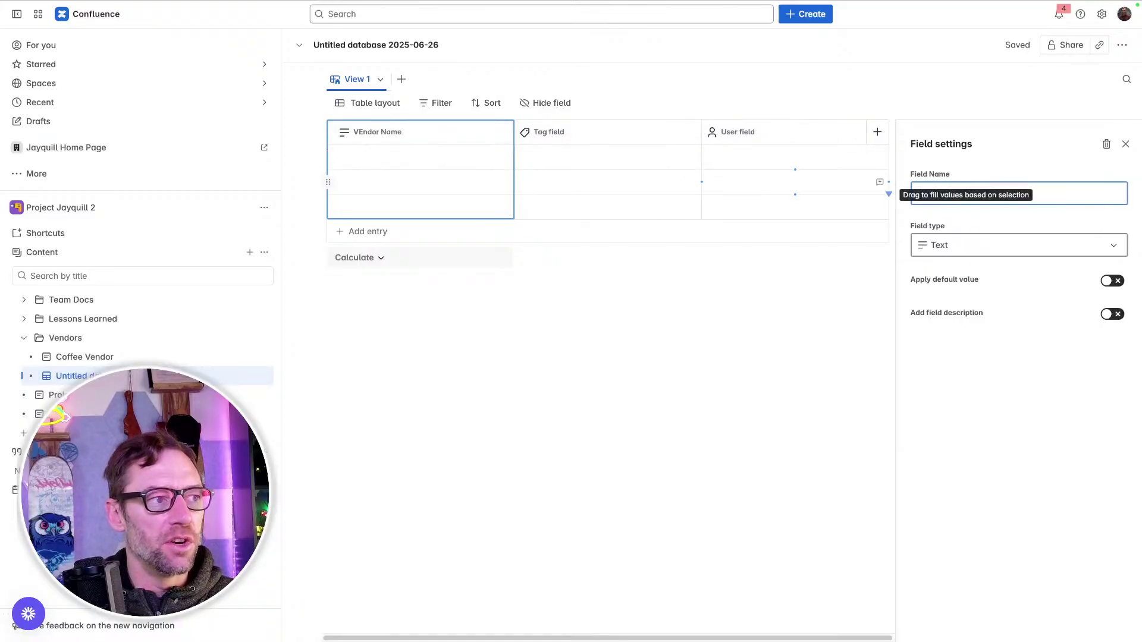
left_click(650, 135)
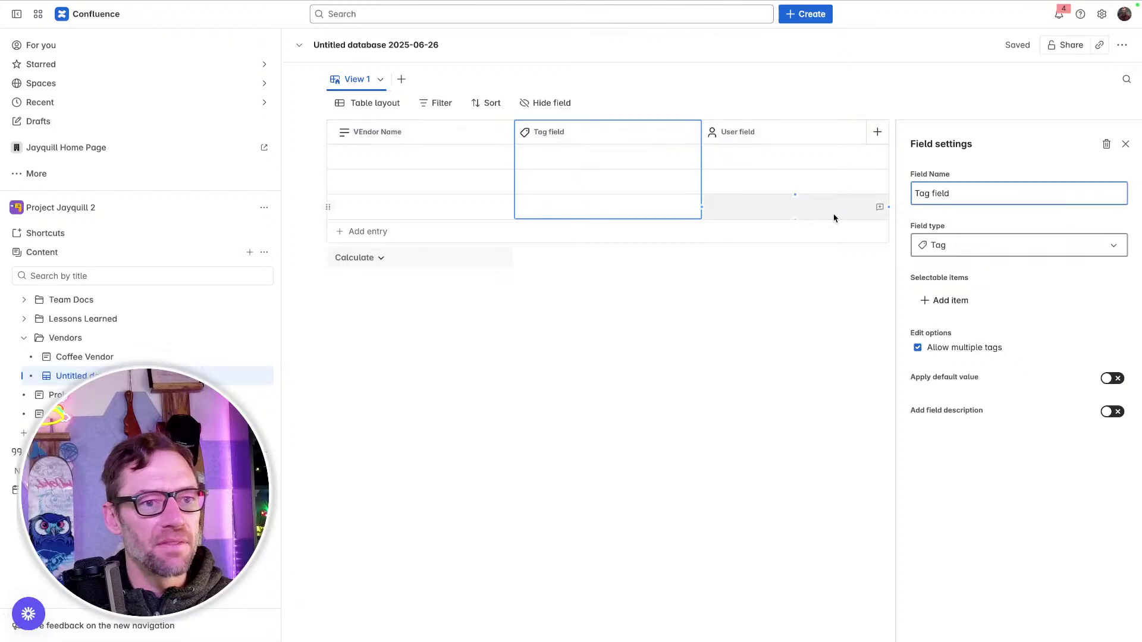
key("ctrl+a")
type("Typ")
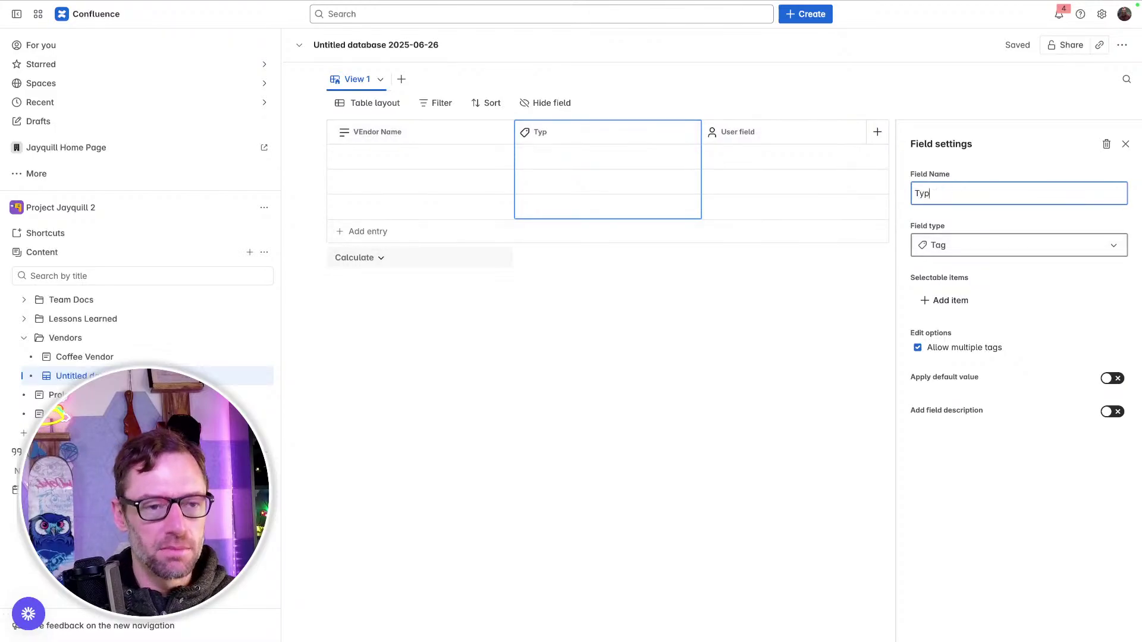
type("e Of Vendor")
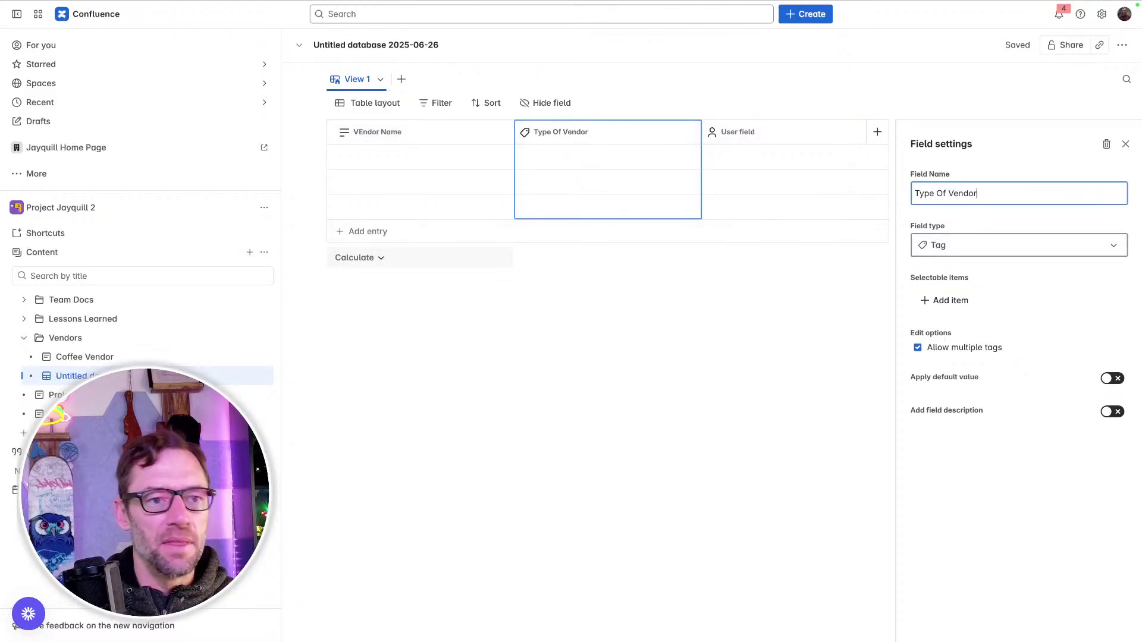
- Add the selectable tags "Material" and "Prof Svcs" to the Type Of Vendor field
left_click(1023, 299)
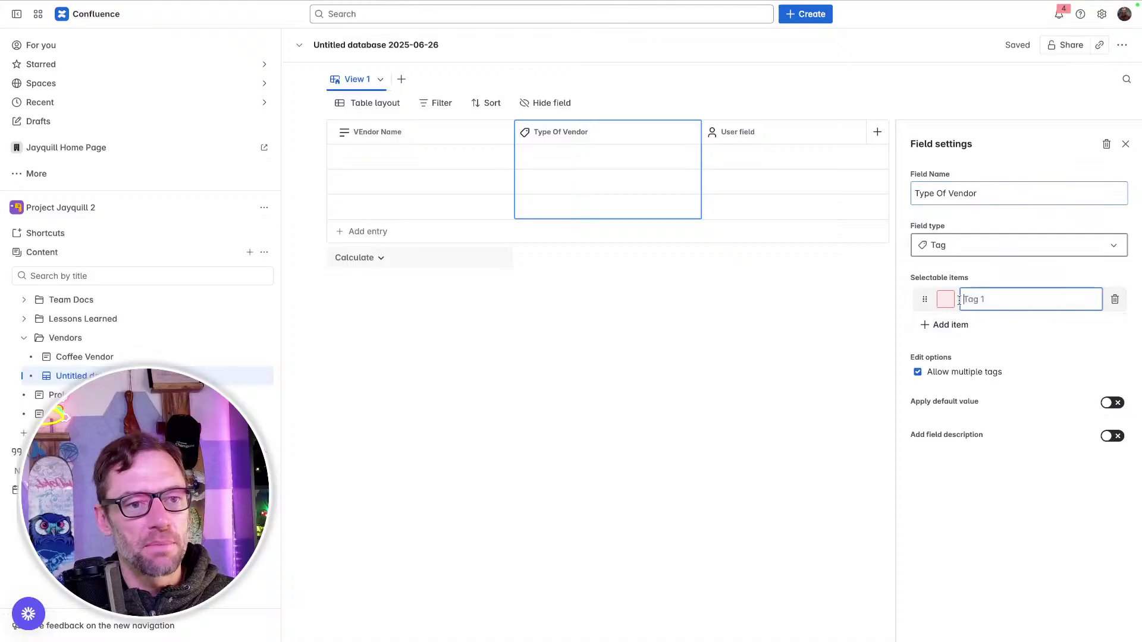
type("Material")
left_click(985, 324)
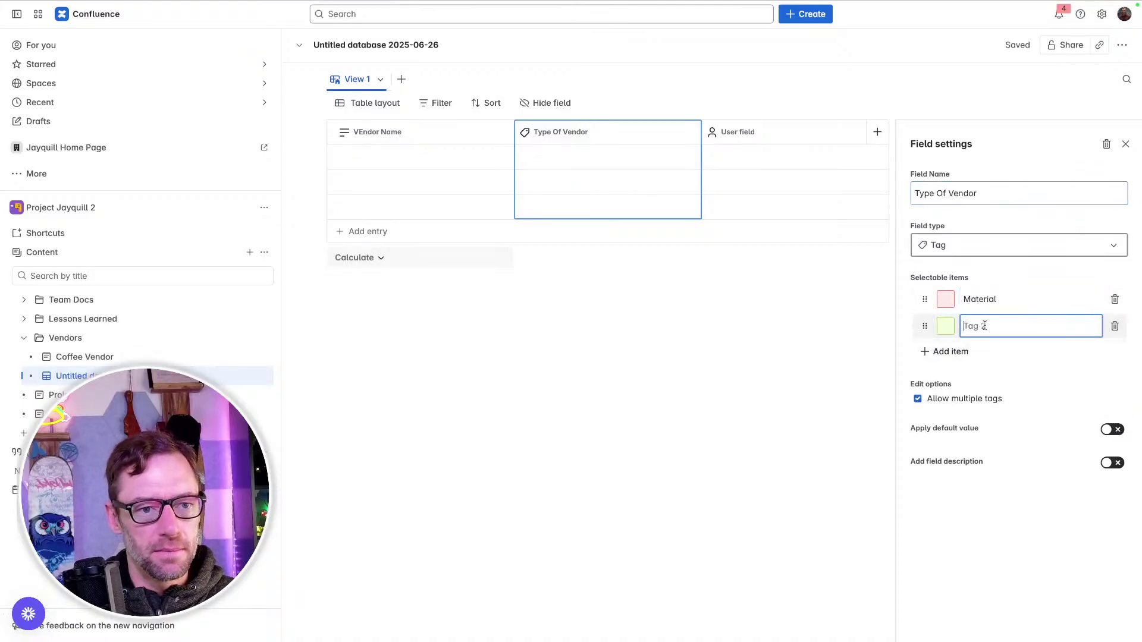
type("Prof S")
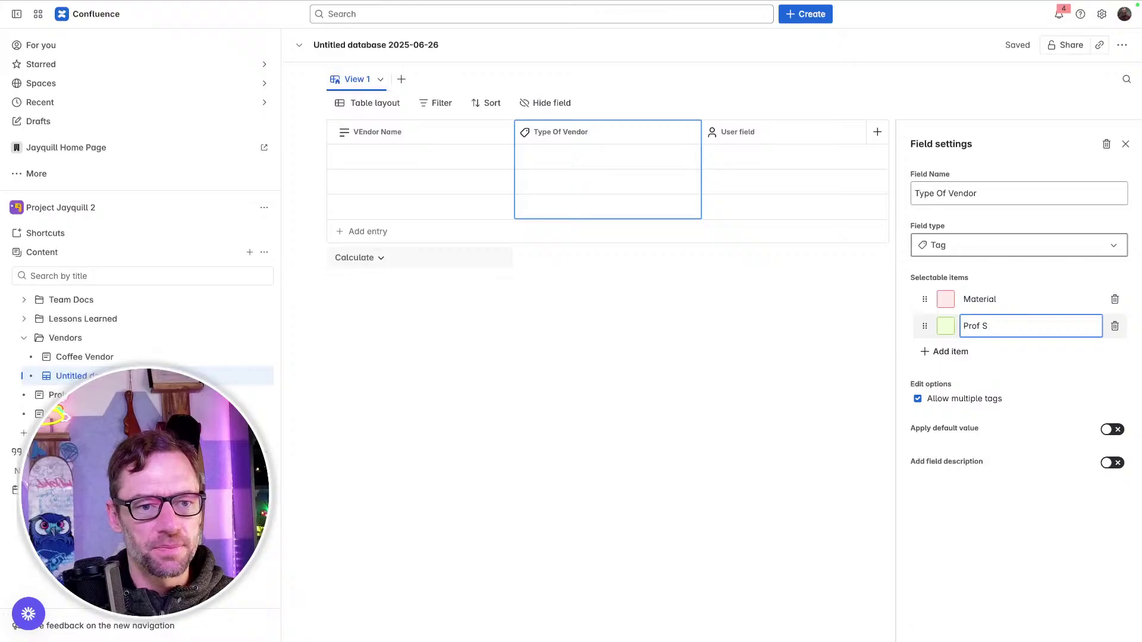
type("ervcs")
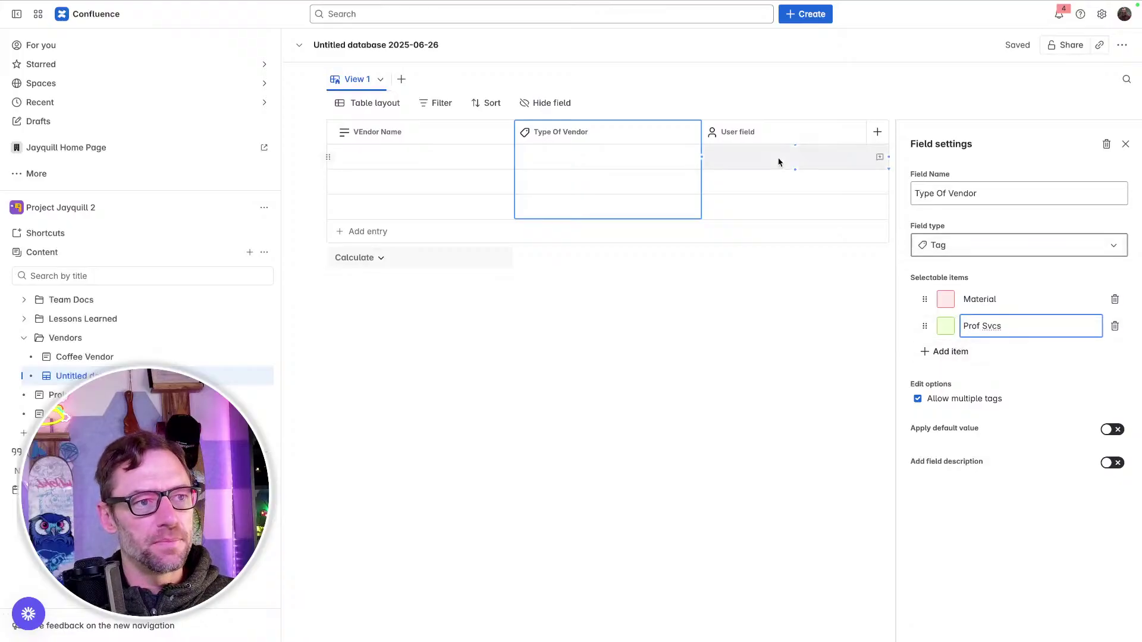
- Rename the database's user field to "Main POC"
left_click(772, 130)
left_click_drag(965, 185, 904, 195)
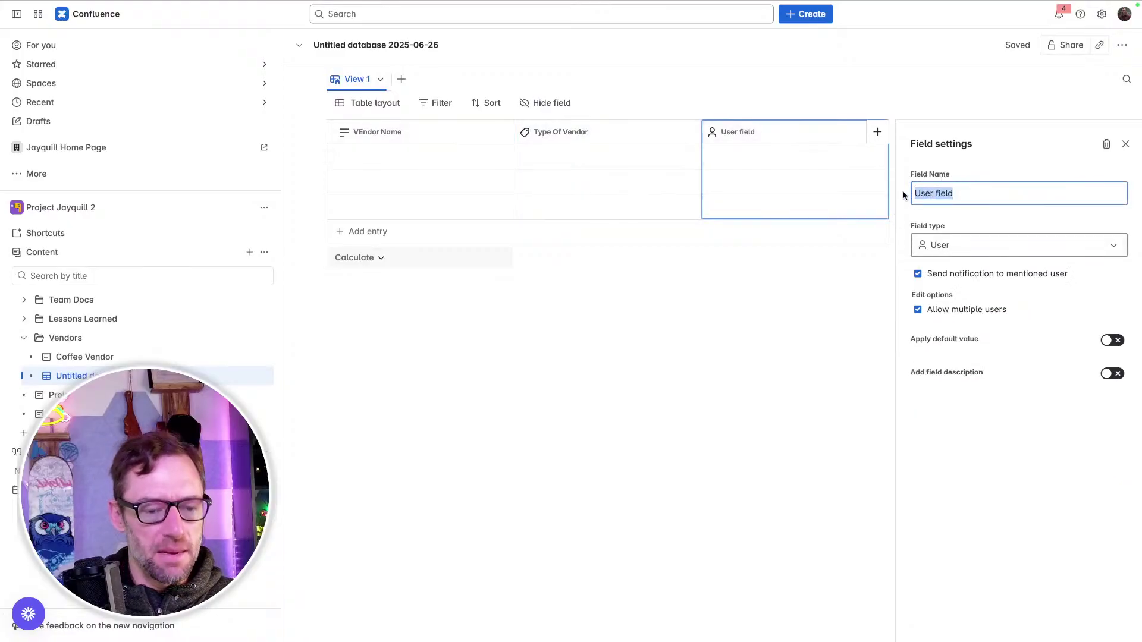
type("Main POC")
- Fill in the first database entry with the vendor name "Hean.tech" and the vendor type Prof Svcs
left_click(427, 156)
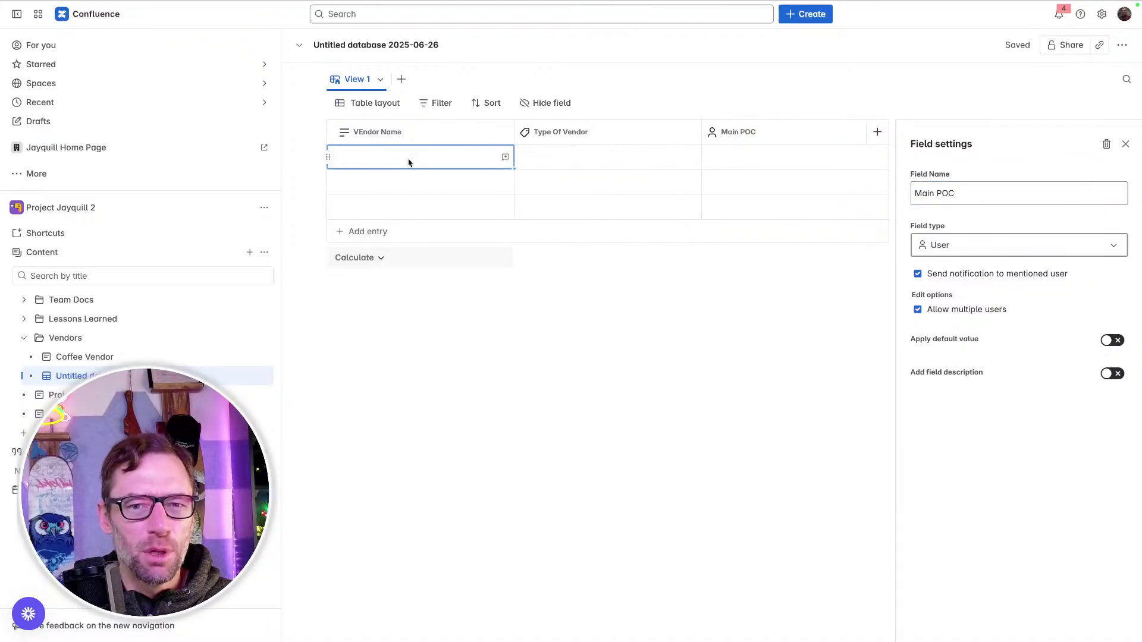
left_click(408, 163)
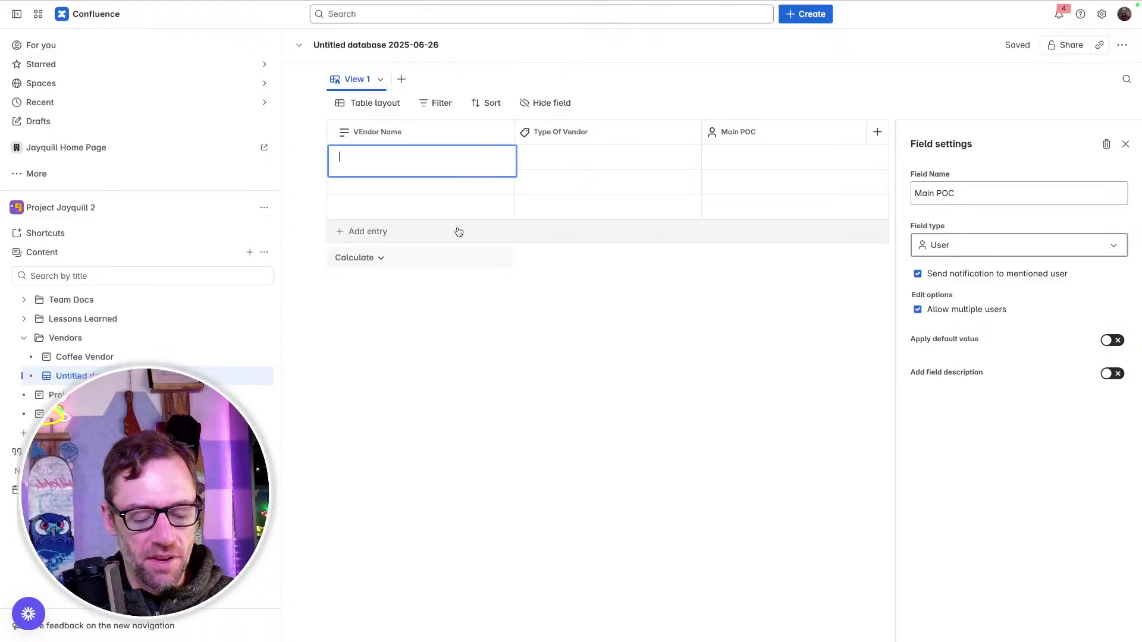
type("Hean.tech")
key("Return")
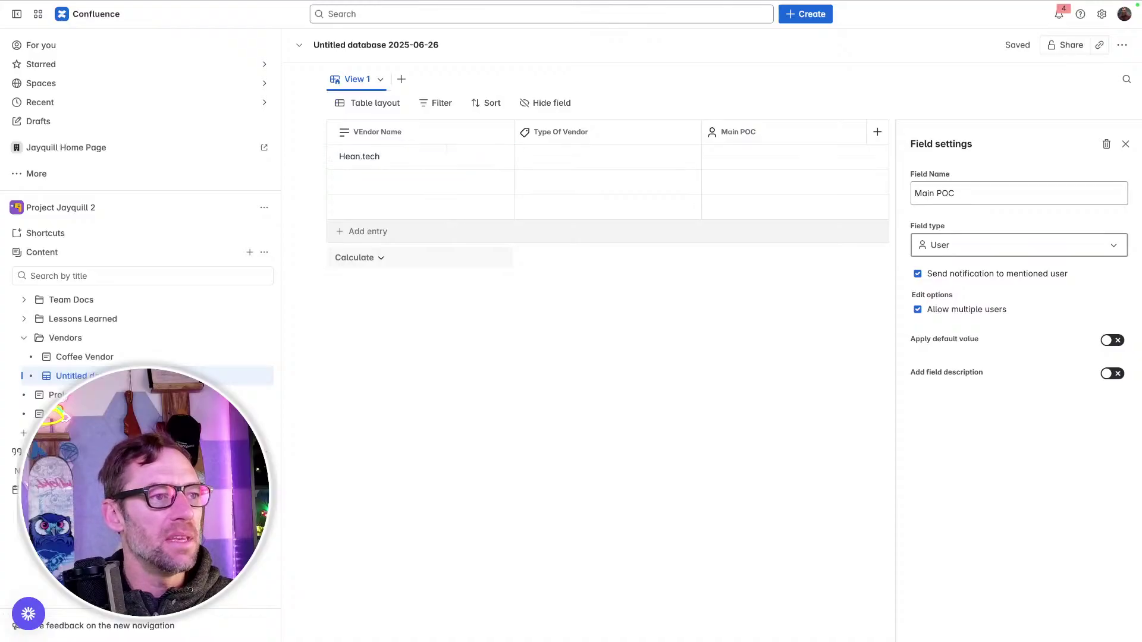
left_click(598, 159)
left_click(598, 159)
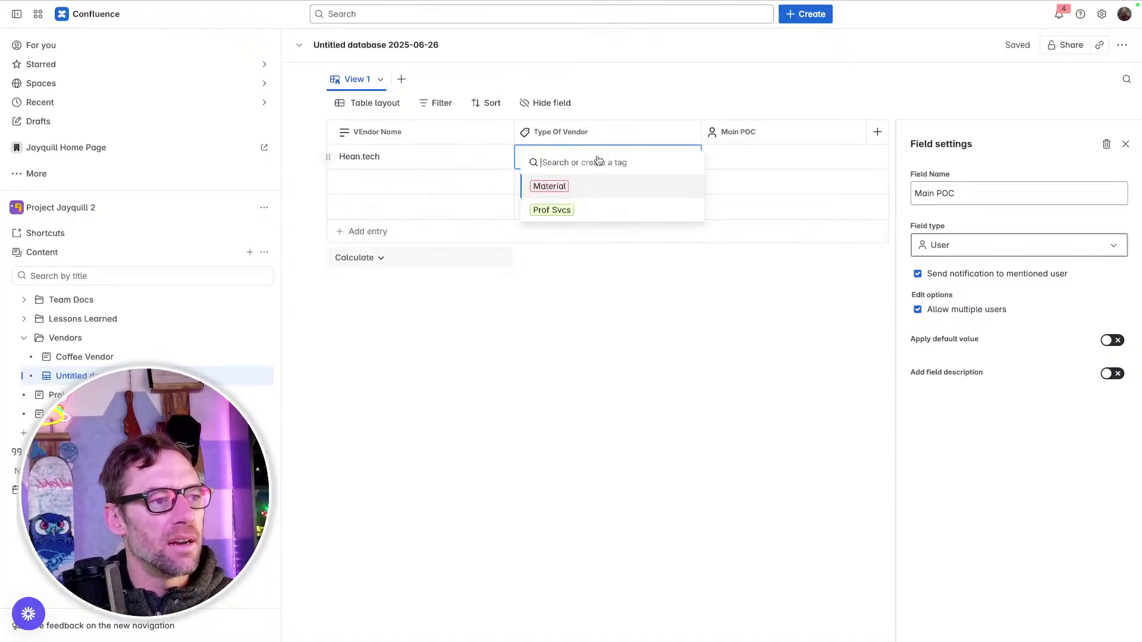
left_click(589, 209)
- Search for the colleague by first name and assign them as Main POC of the Hean.tech entry
left_click(769, 168)
left_click(769, 168)
left_click(777, 166)
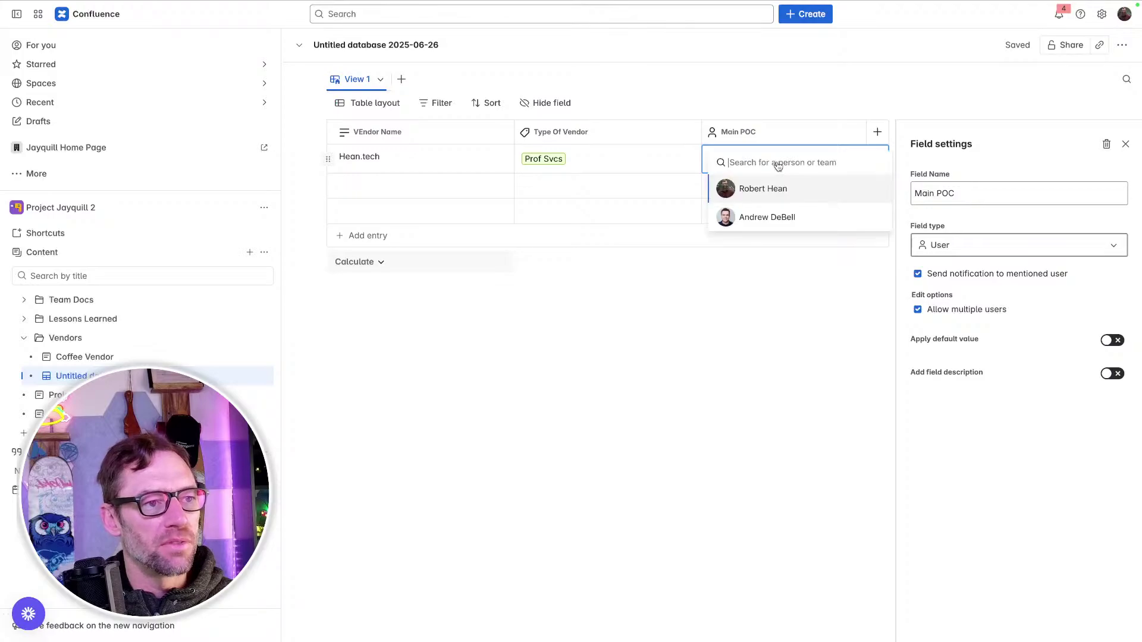
type("andrew")
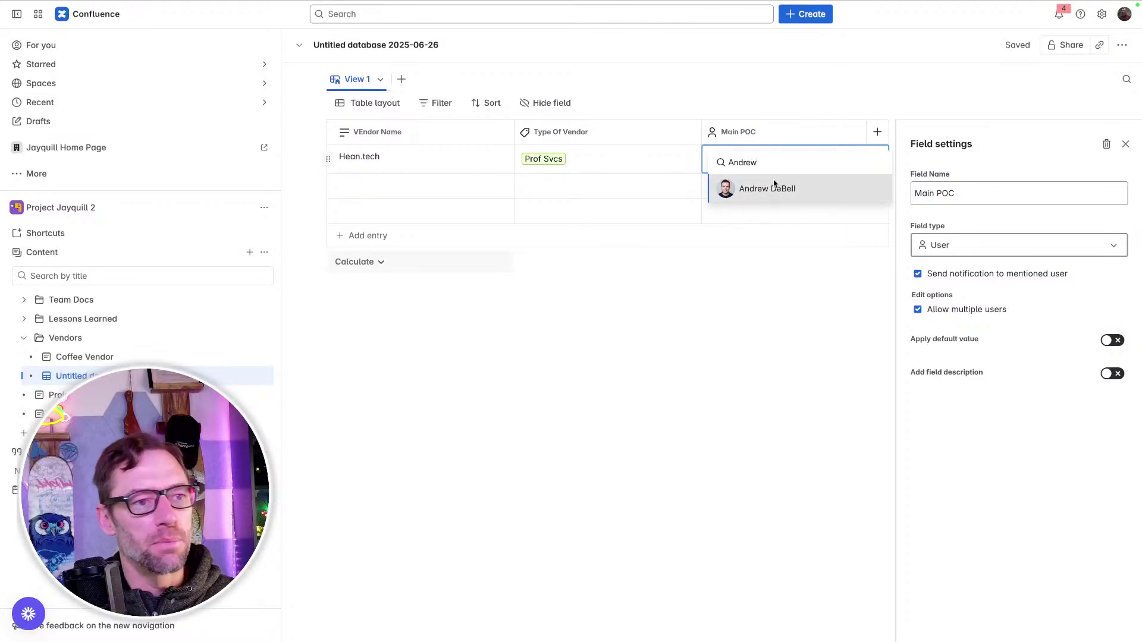
left_click(773, 187)
- Fill in the second database entry with the vendor name "Google" and the vendor type Material
left_click(453, 195)
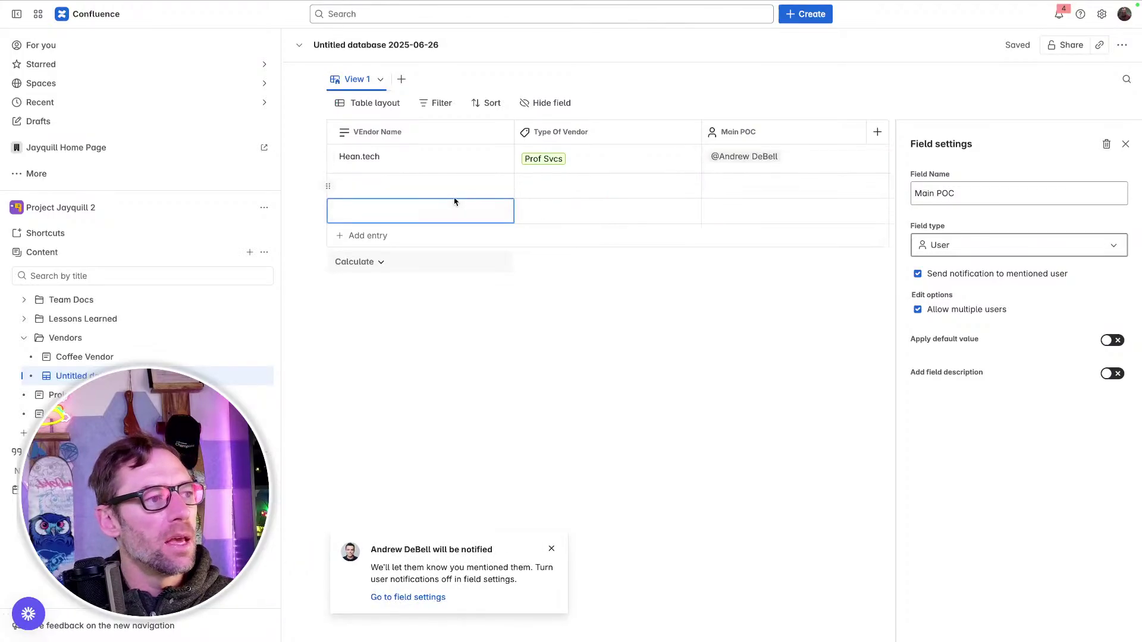
left_click(456, 190)
type("Google")
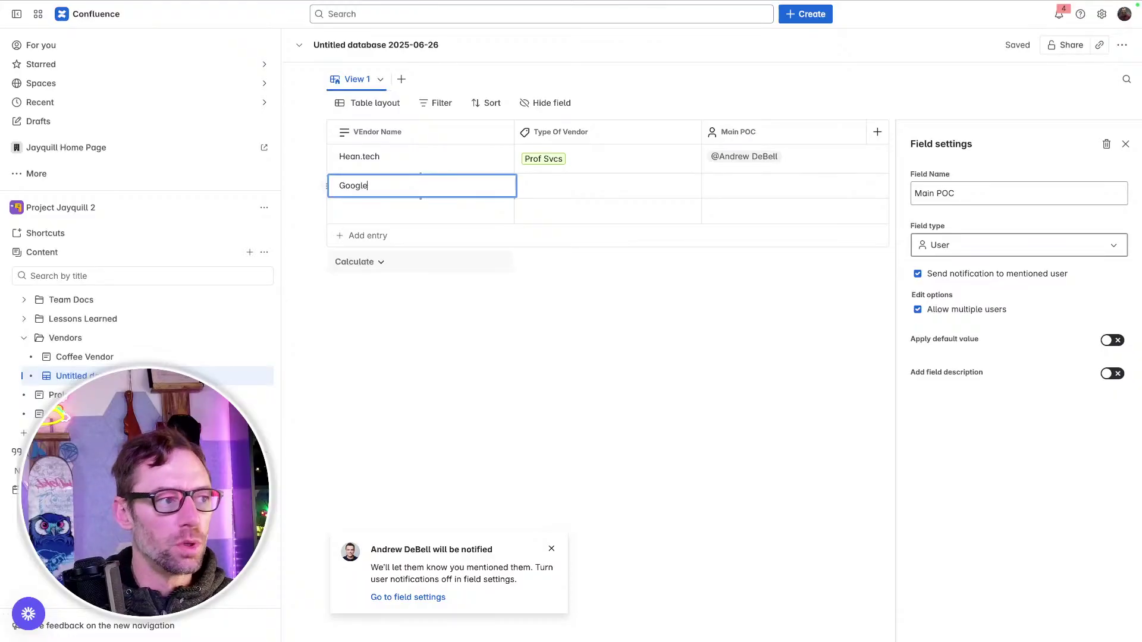
left_click(590, 205)
left_click(594, 187)
left_click(593, 191)
left_click(583, 217)
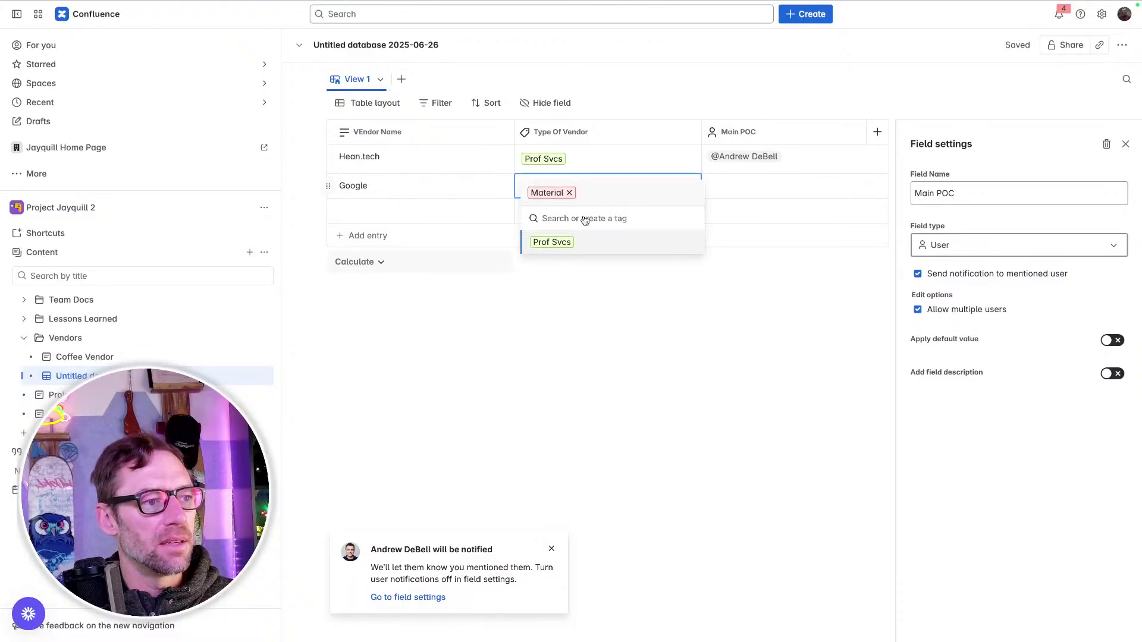
- Assign the first suggested person as Main POC of the Google entry
left_click(763, 192)
left_click(763, 193)
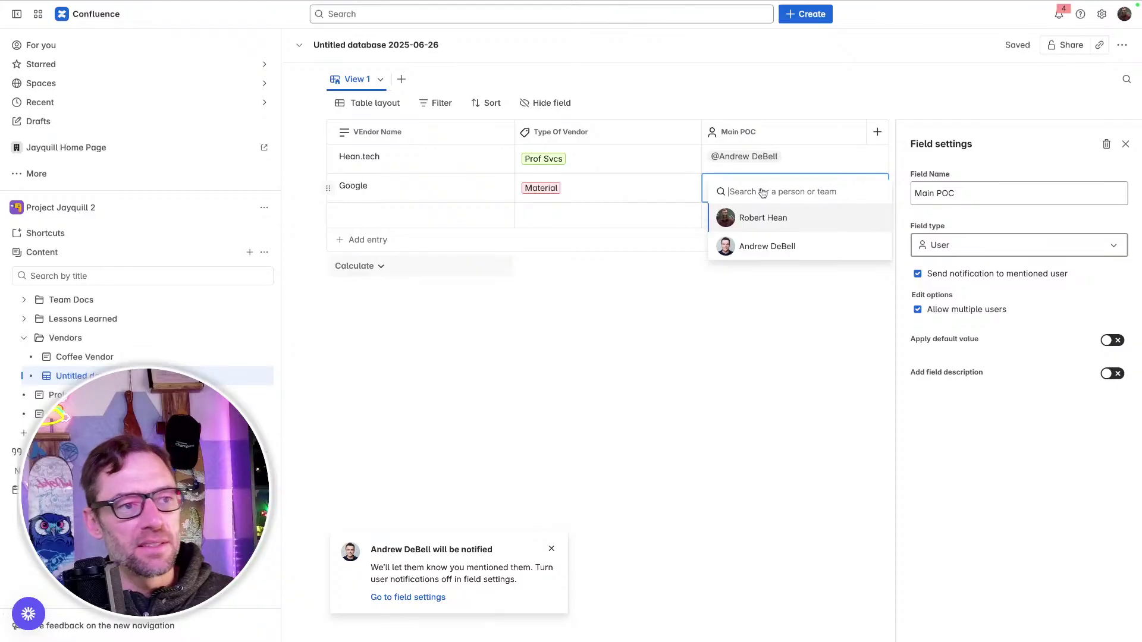
left_click(767, 216)
left_click(733, 335)
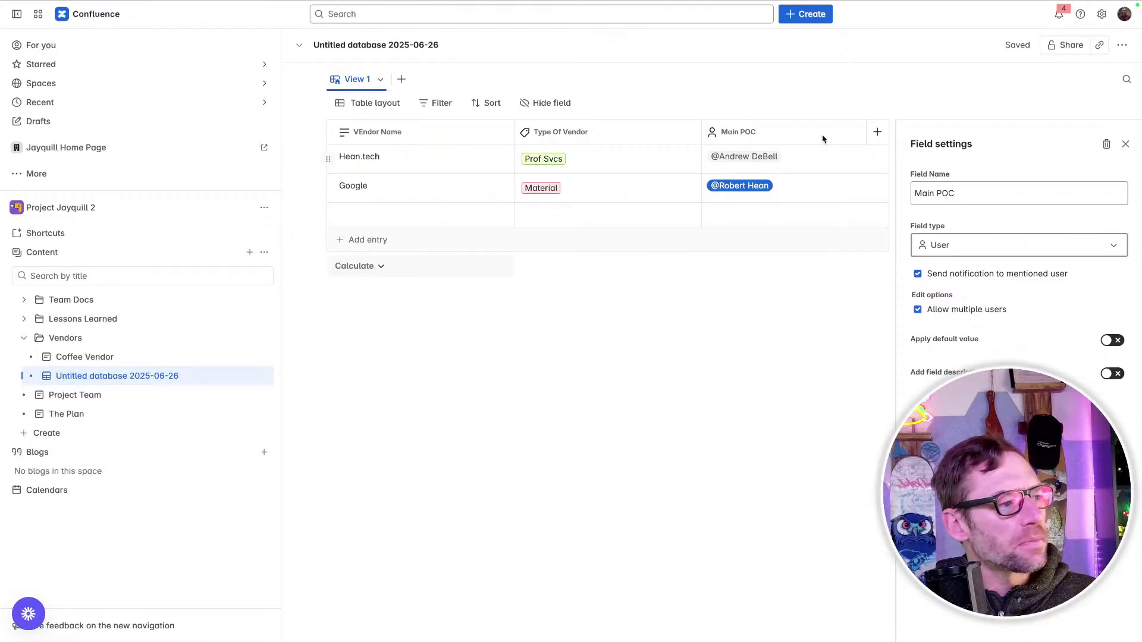
- Rename the untitled database as "Vendor Database"
left_click(372, 43)
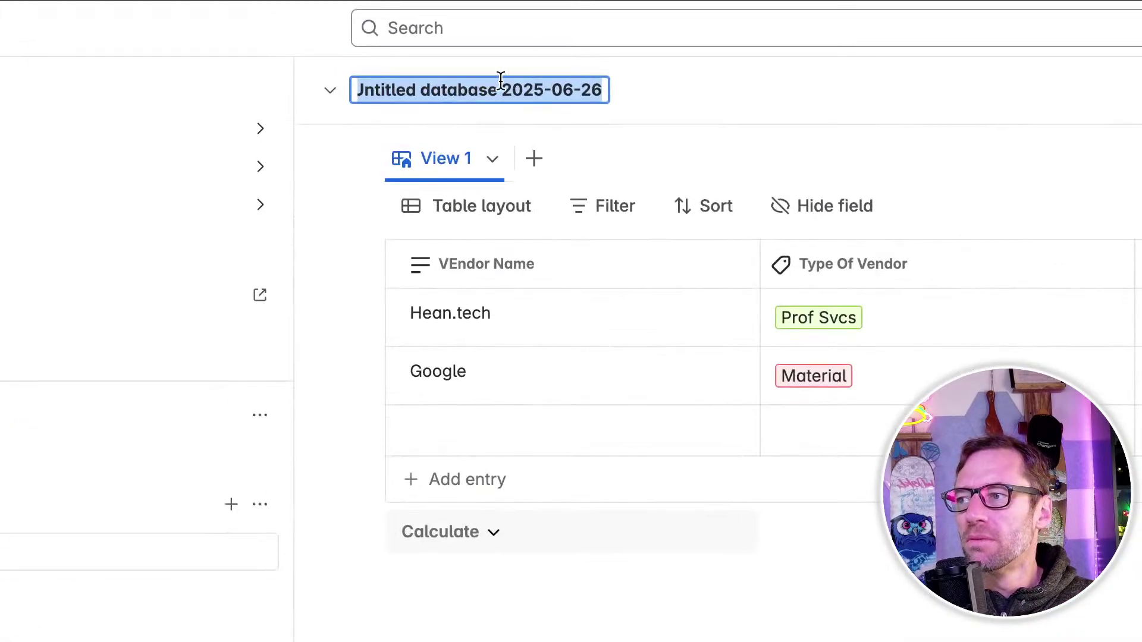
type("Vendor Database")
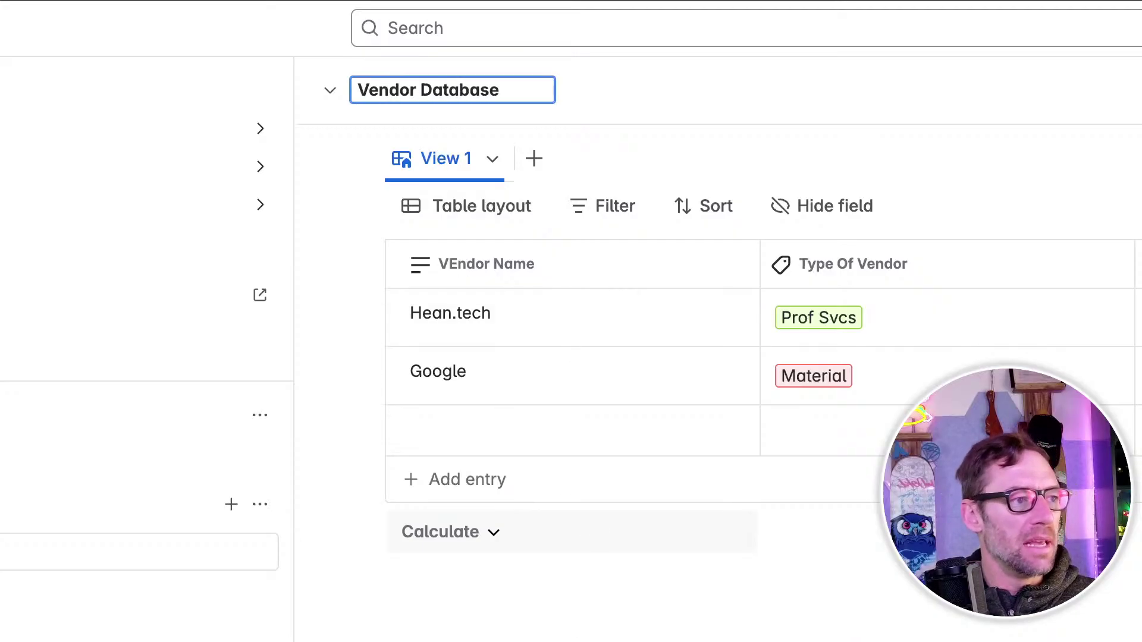
left_click(663, 329)
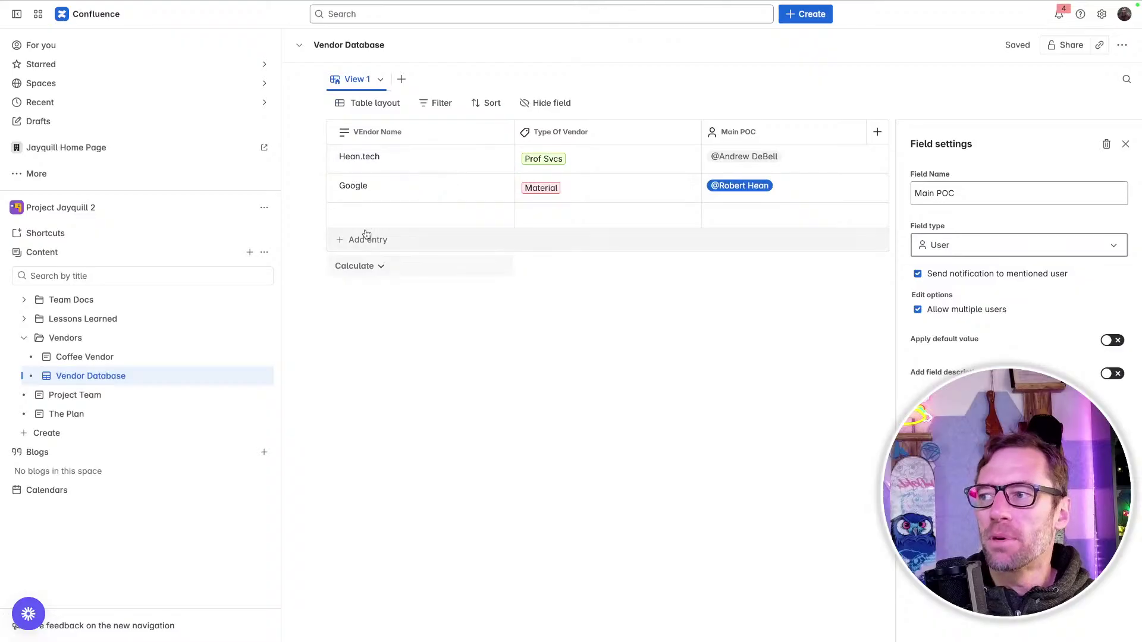
left_click(119, 376)
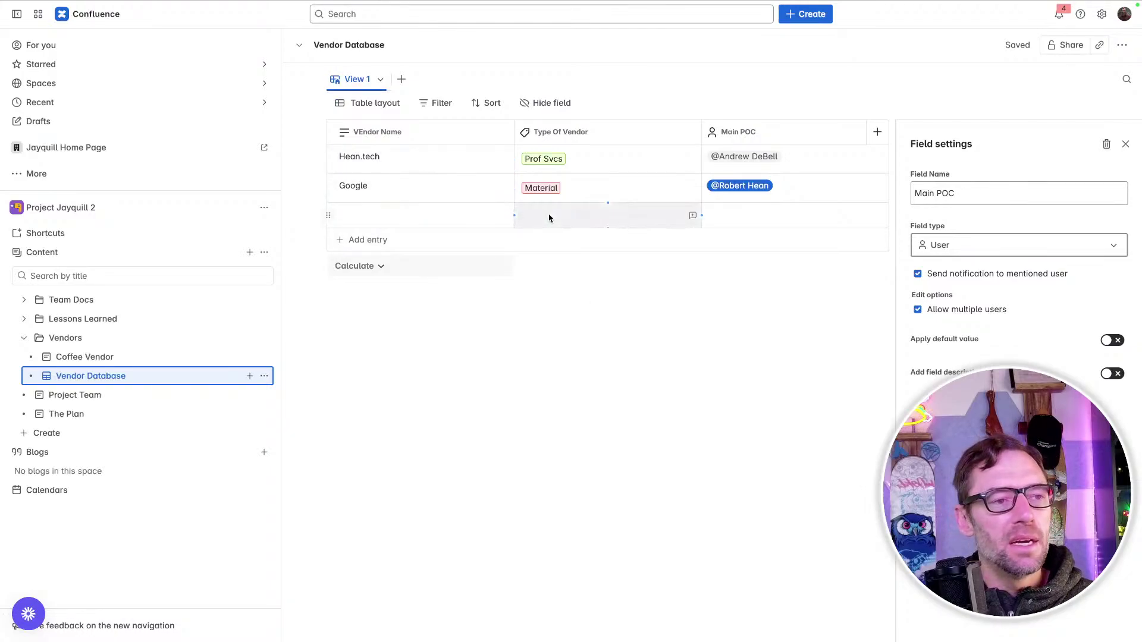
left_click(693, 186)
left_click(546, 266)
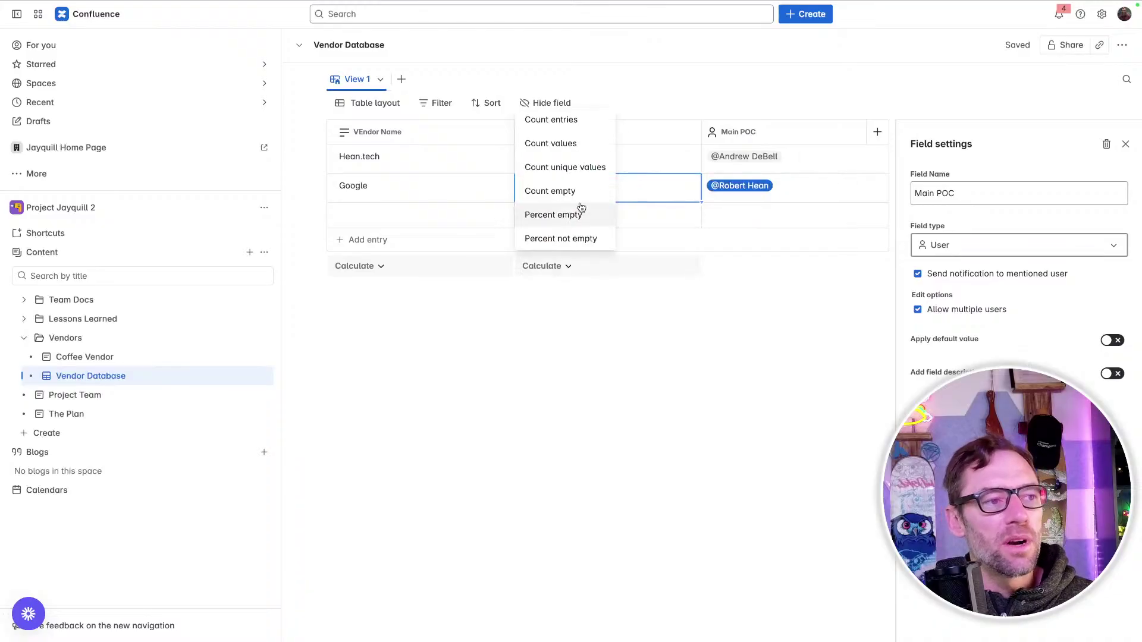
left_click(470, 351)
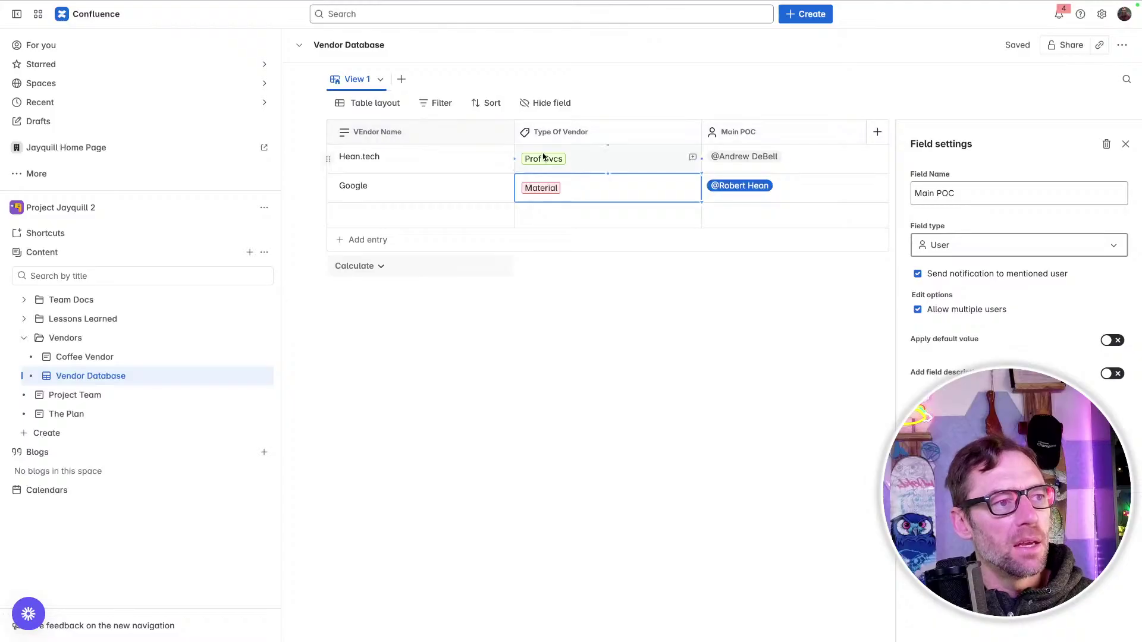
key("Return")
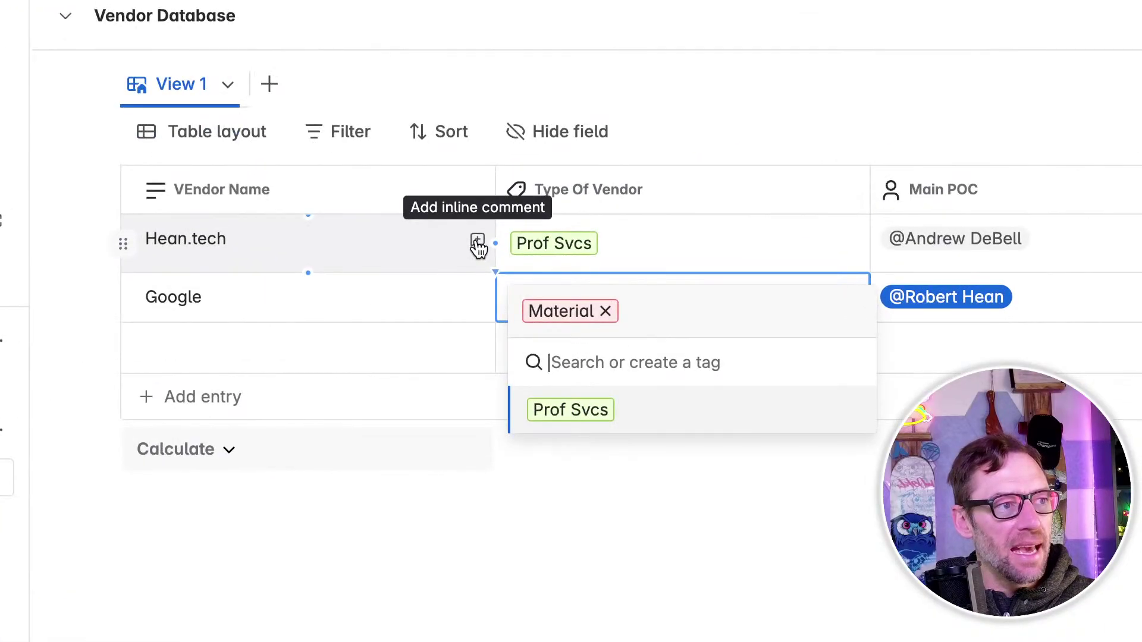
- Add the inline comment "This vendor is great! use them more!" to the Hean.tech vendor name cell
left_click(478, 244)
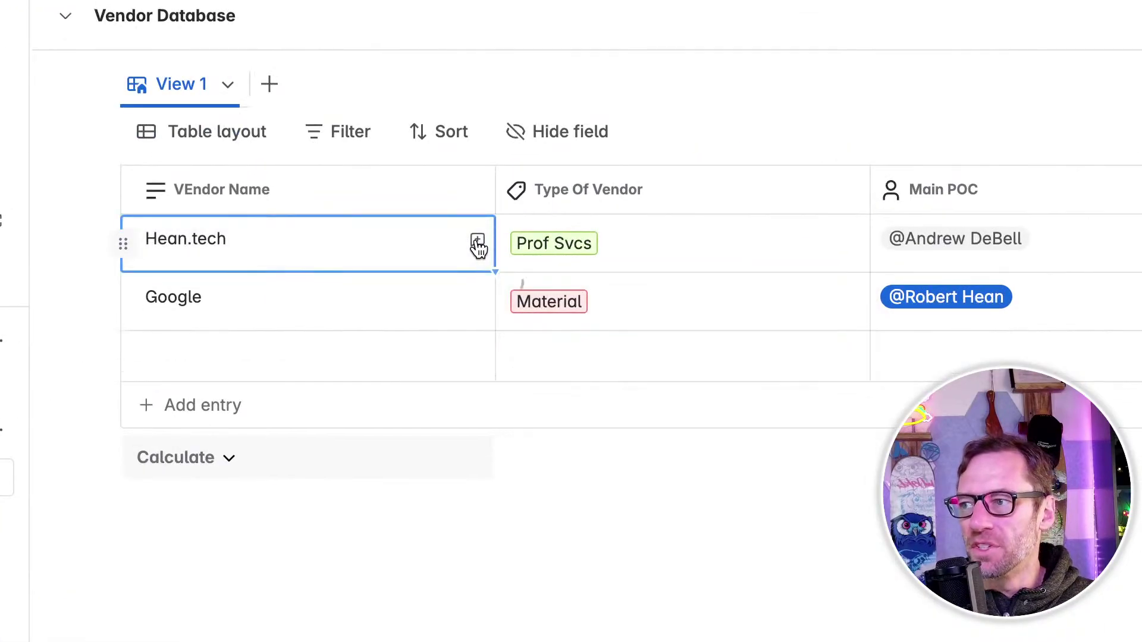
left_click(479, 244)
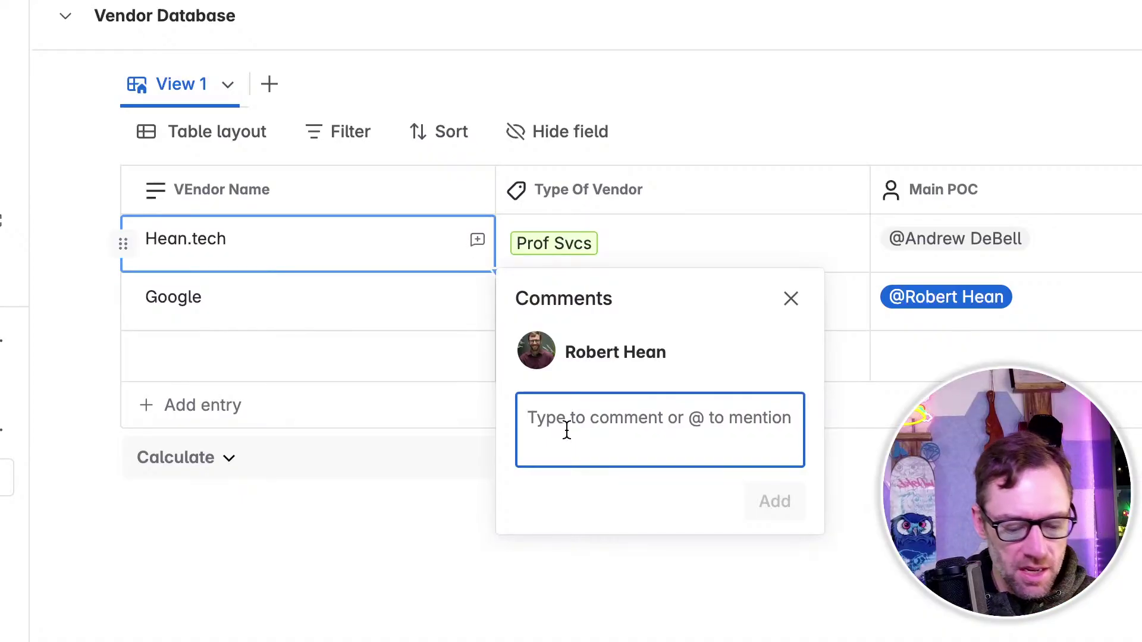
type("This vendor is g")
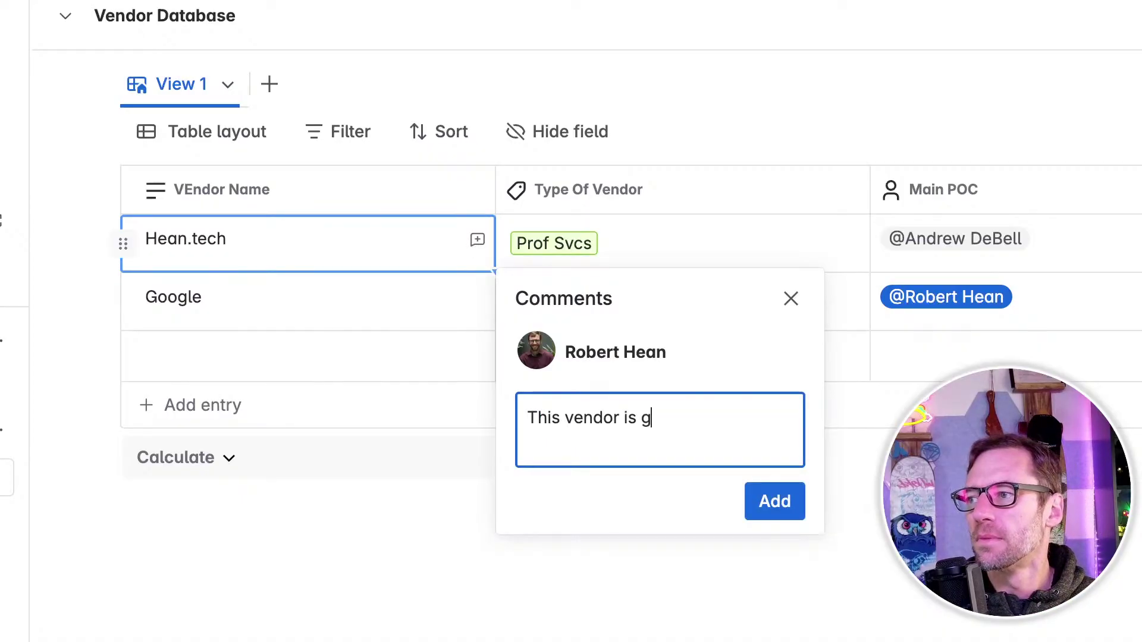
type("erat")
key("BackSpace")
key("BackSpace")
key("BackSpace")
type("reat! use ")
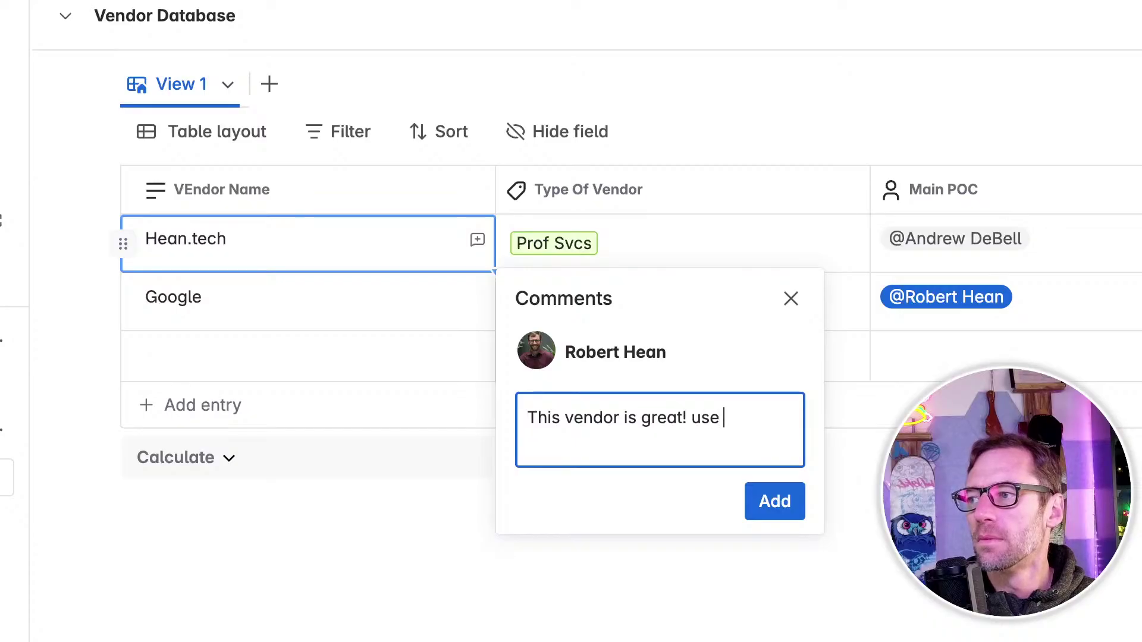
type("them more!")
left_click(768, 515)
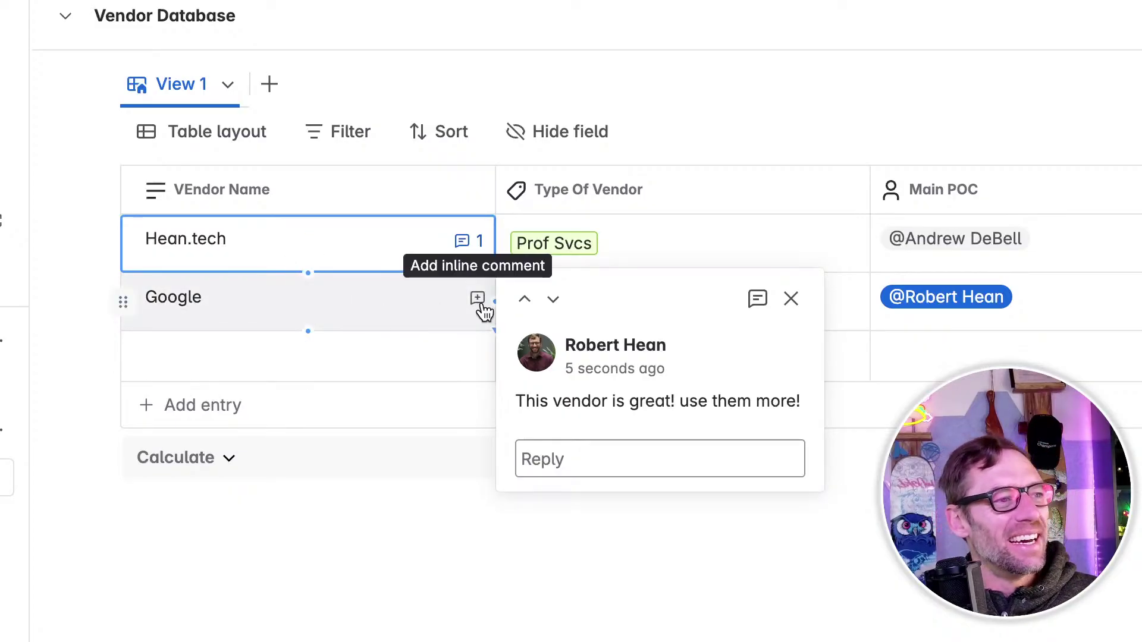
key("Escape")
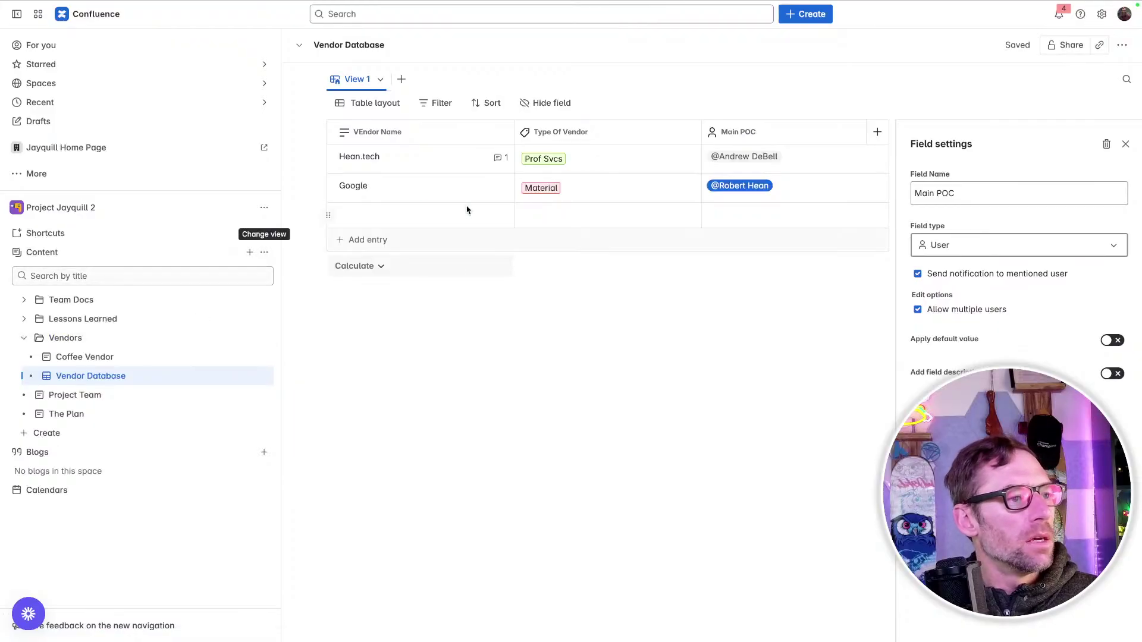
- Create a whiteboard titled "Project Brainstorming" in the space's content, based on the Brainwriting template
left_click(249, 255)
left_click(311, 326)
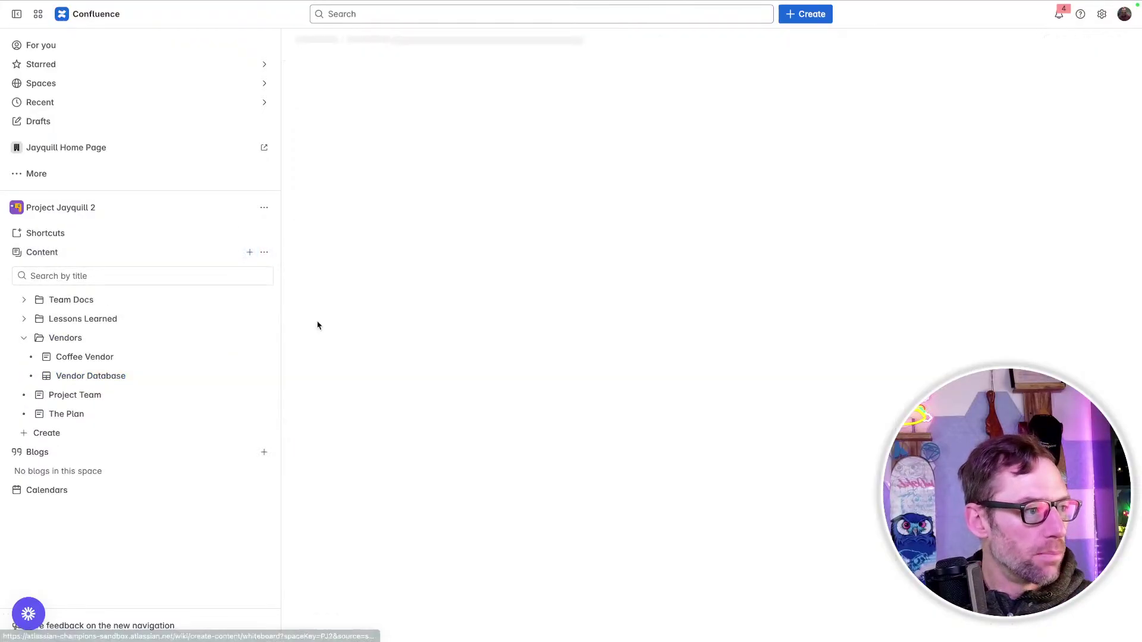
left_click(404, 50)
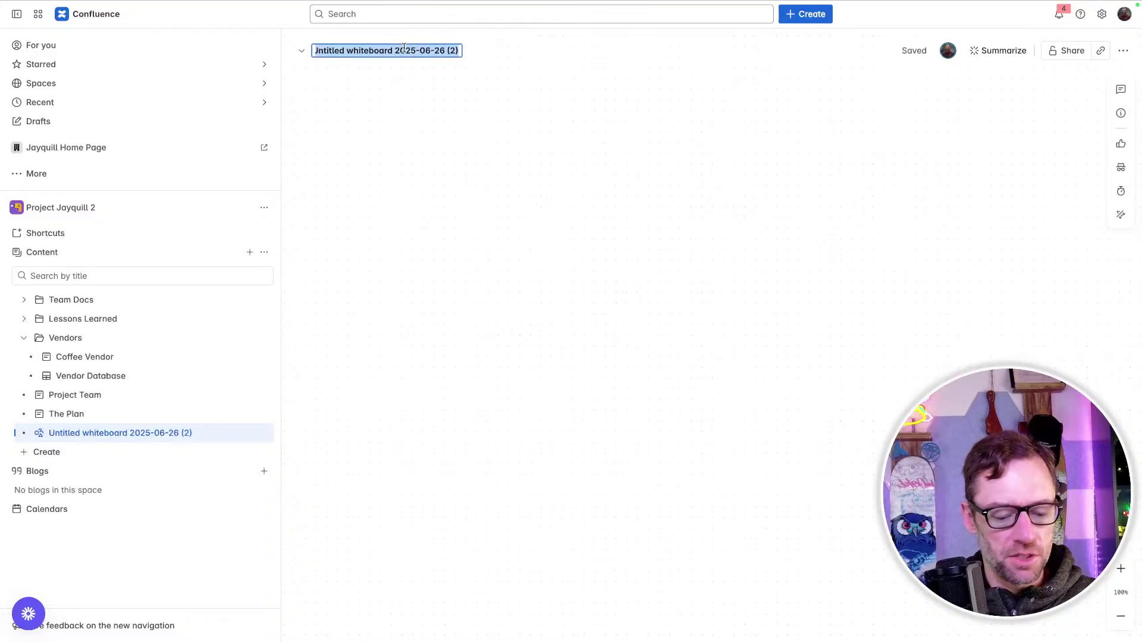
type("Project Brainst")
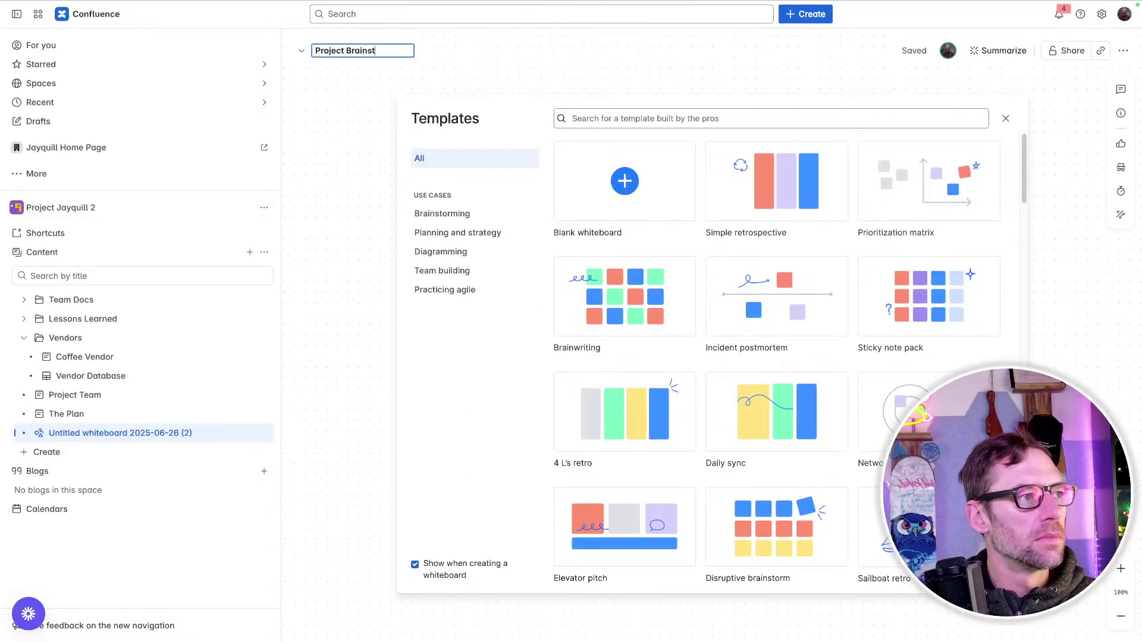
type("orming")
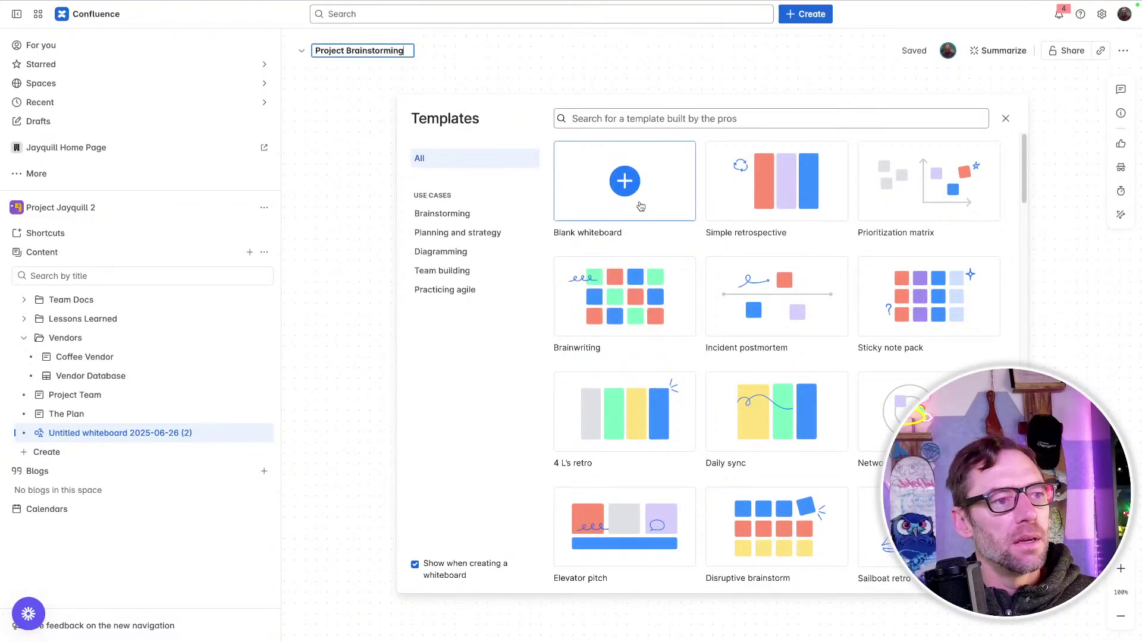
mouse_move(630, 305)
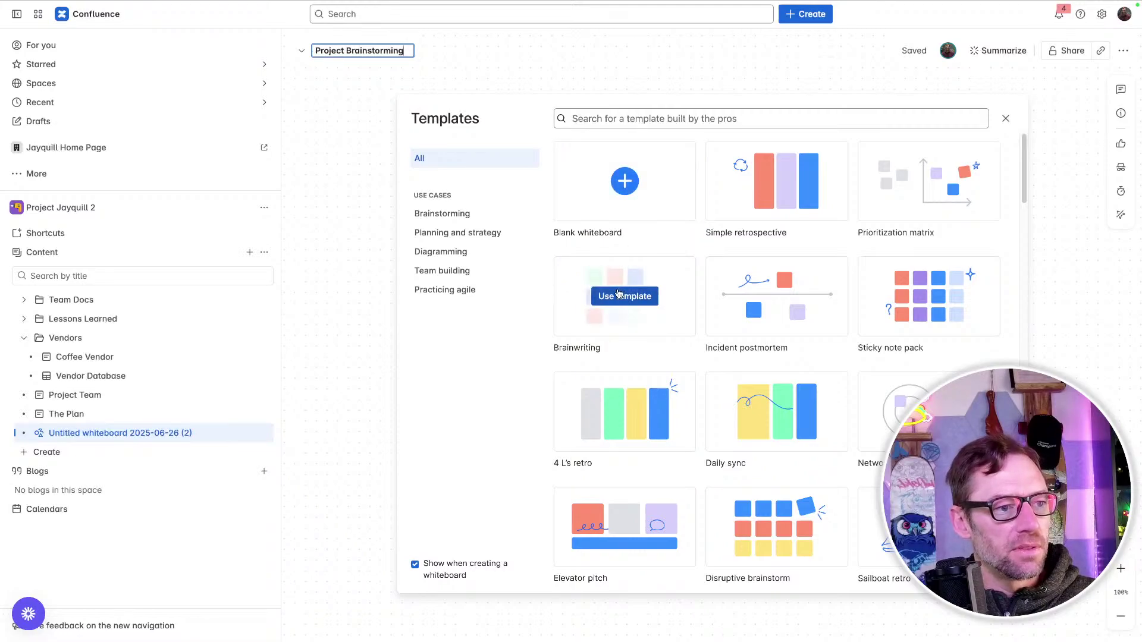
left_click(631, 308)
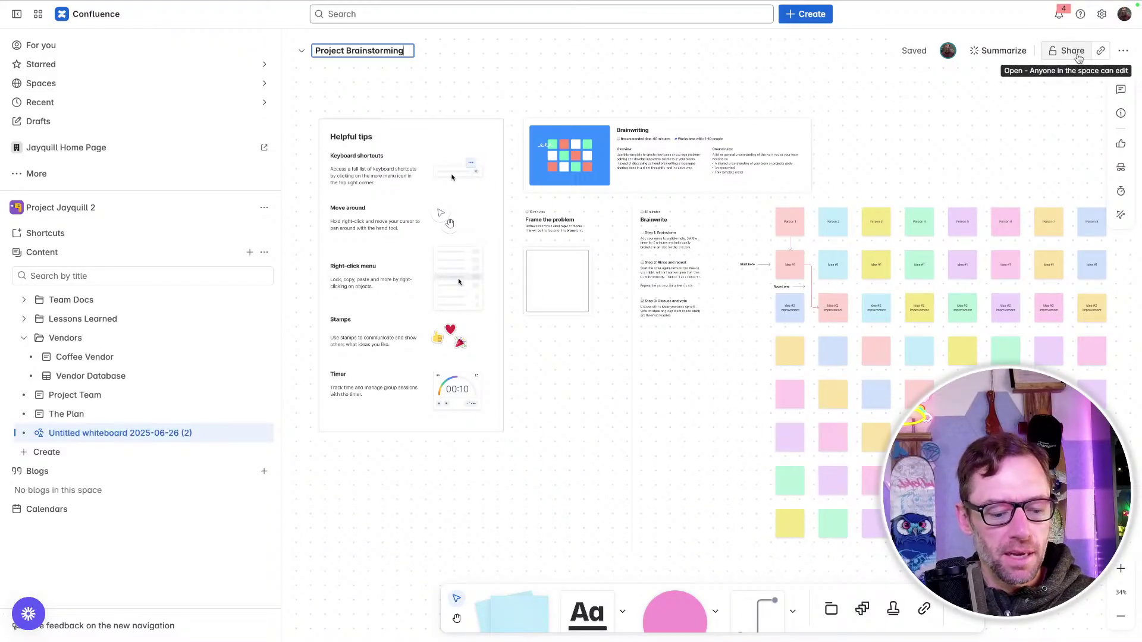
- Turn on the Project Brainstorming whiteboard's public link so anyone with it can edit without signing in, and copy that link
left_click(1077, 55)
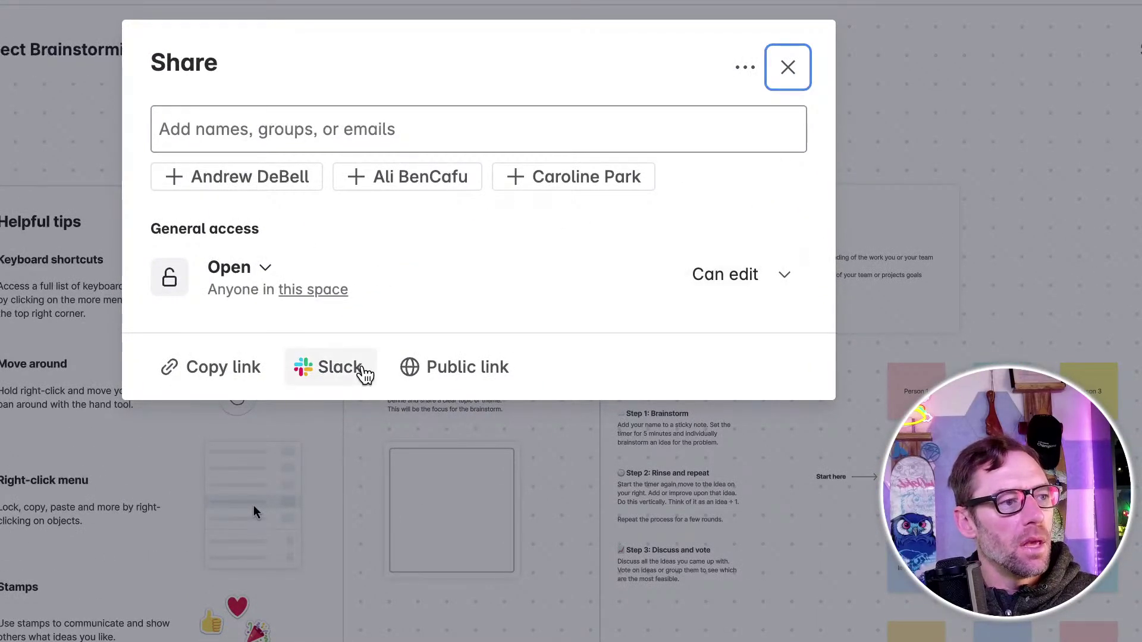
left_click(430, 373)
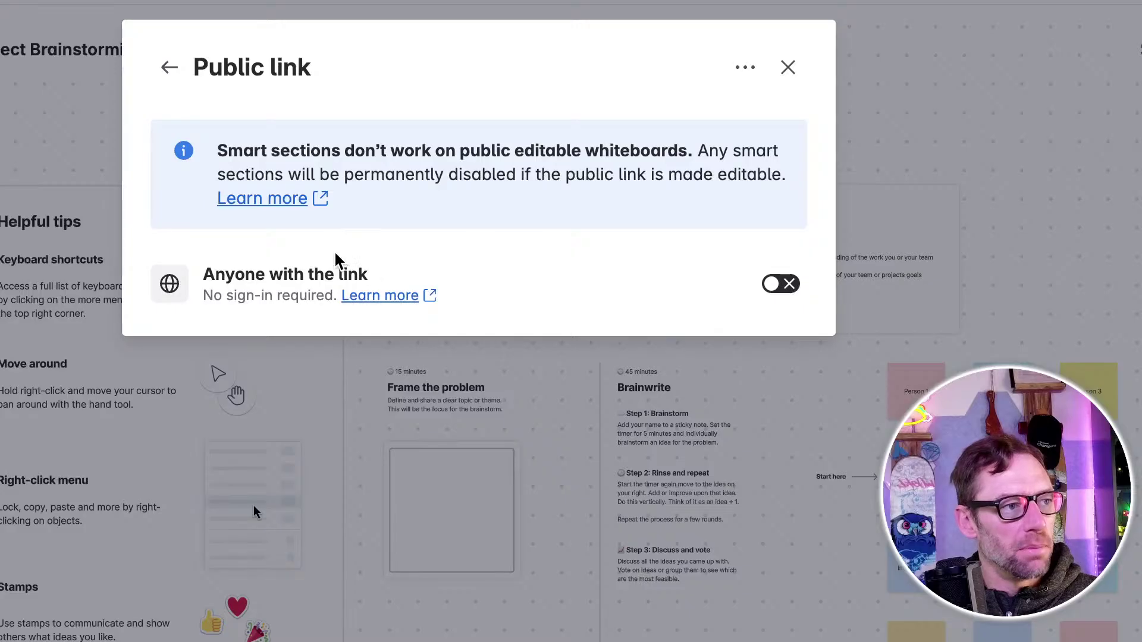
left_click(772, 285)
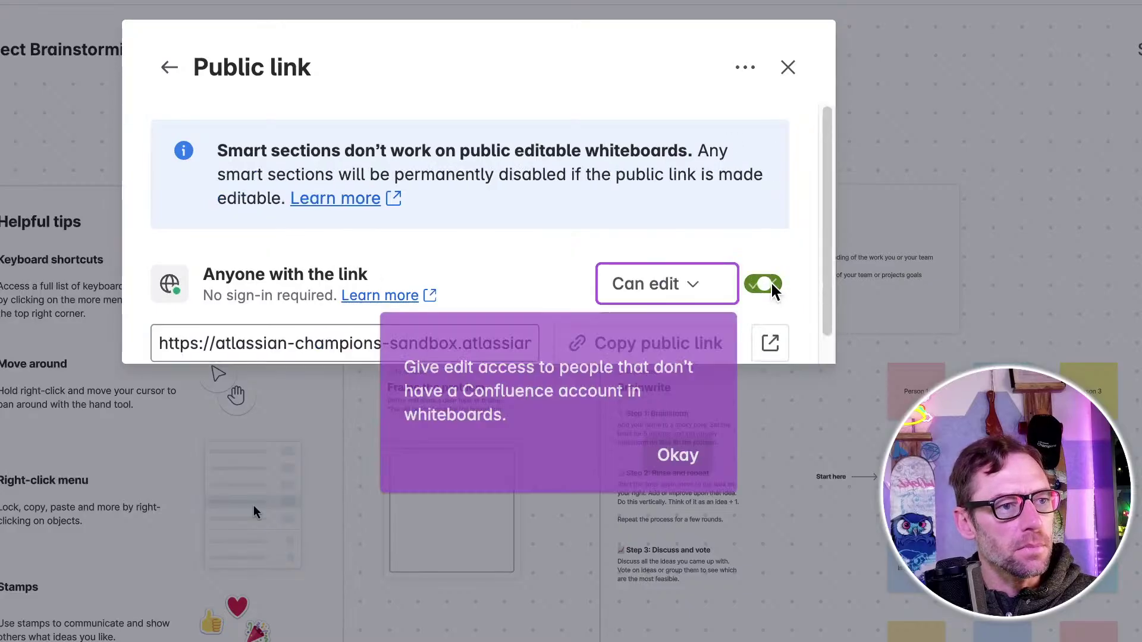
left_click(673, 621)
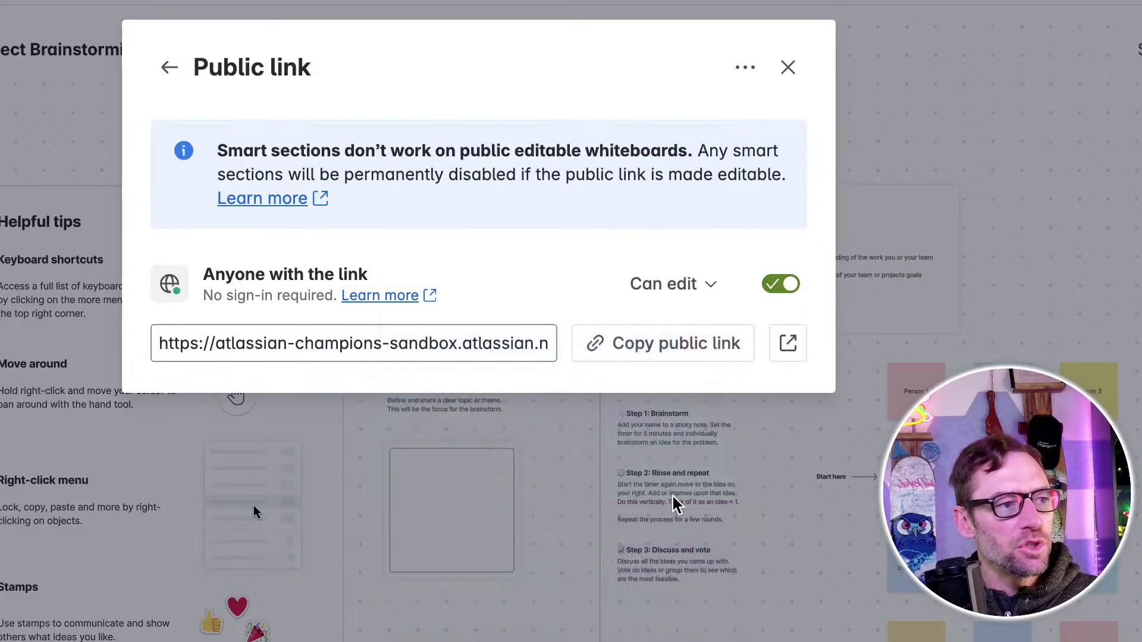
left_click(650, 352)
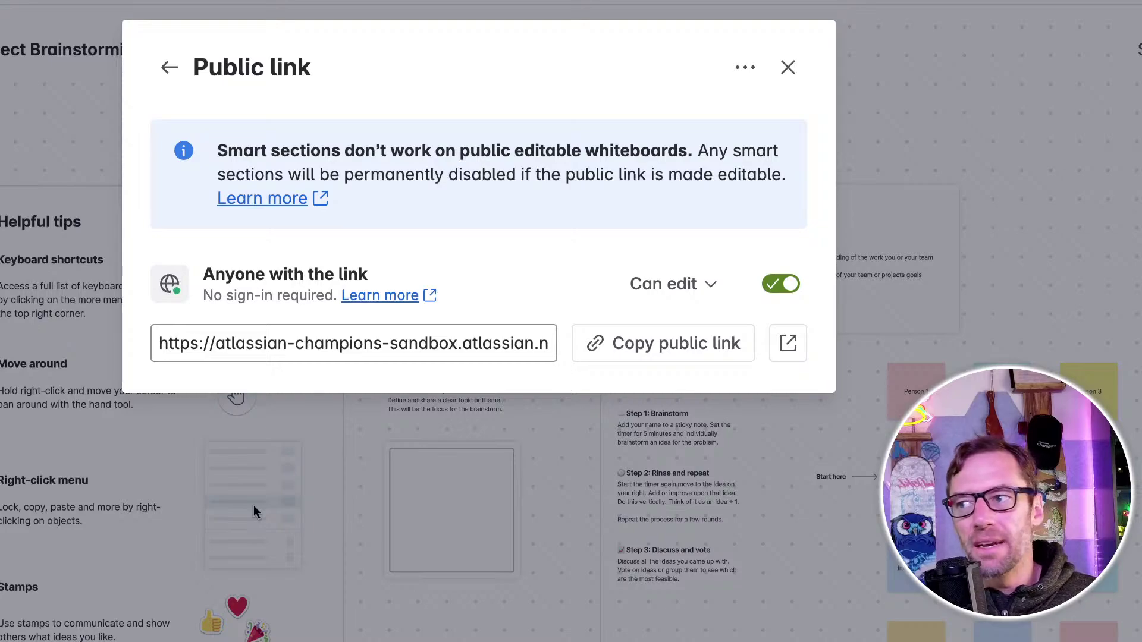
left_click(788, 68)
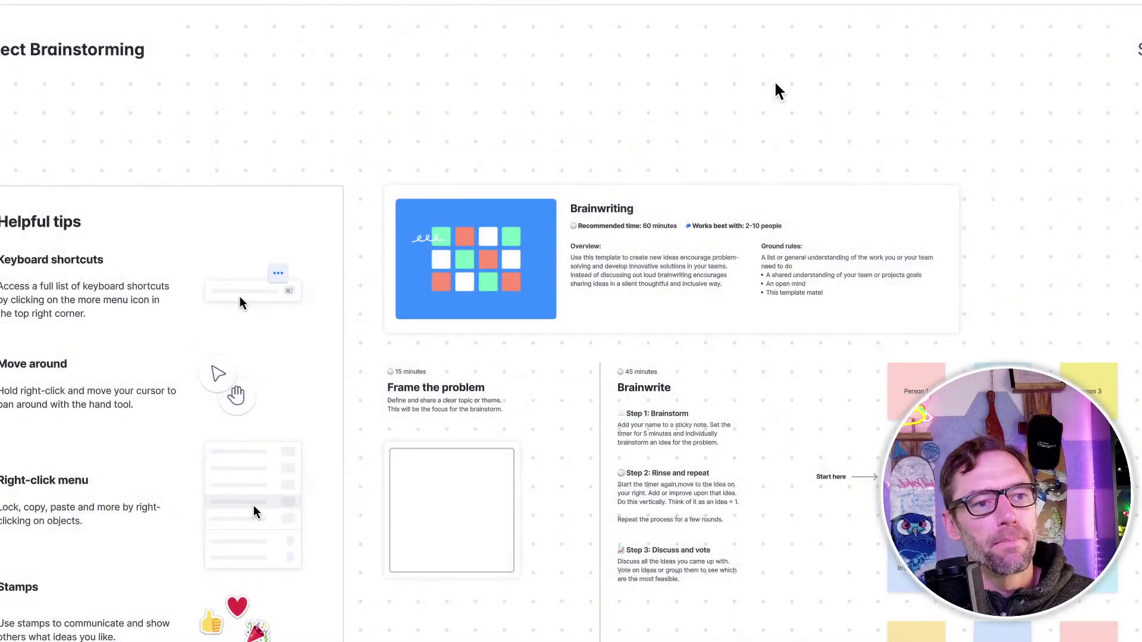
- Examine the collaborators' live activity on the brainwriting sticky notes and check the list of people currently active on the whiteboard
scroll(720, 496, "down", 3)
scroll(720, 496, "up", 3)
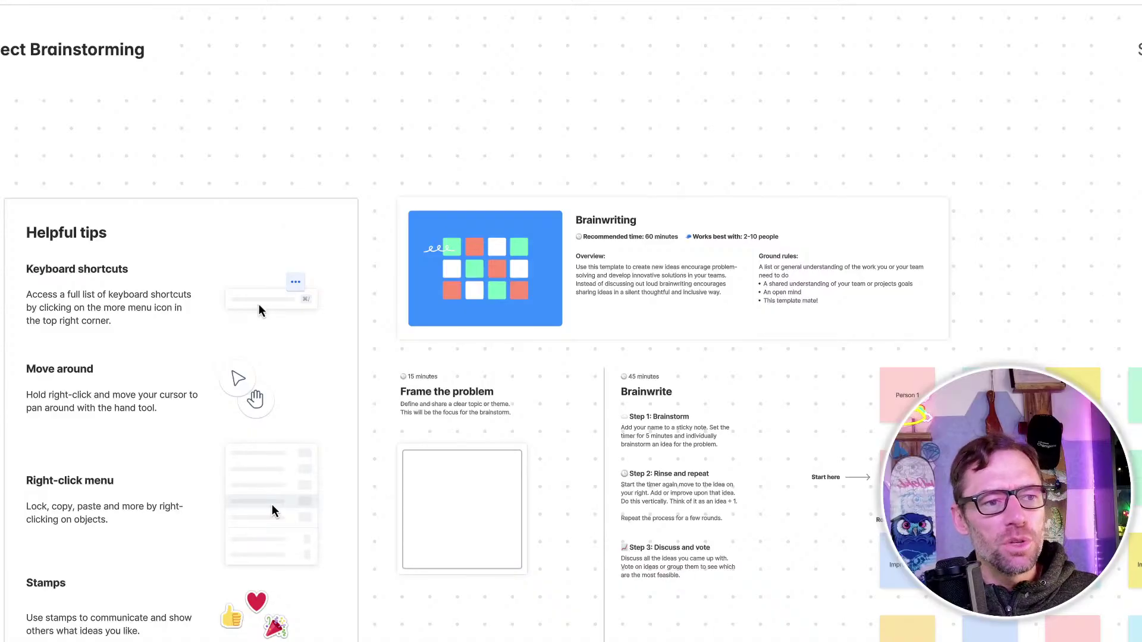
left_click_drag(750, 637, 257, 546)
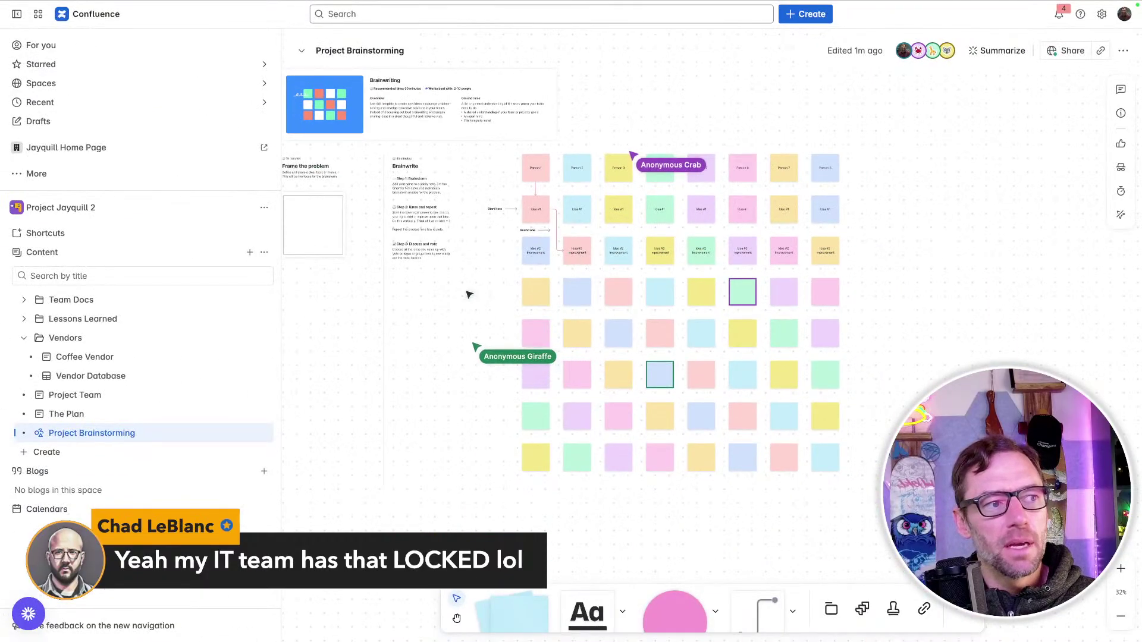
mouse_move(468, 295)
left_mouse_down()
mouse_move(547, 294)
mouse_move(466, 314)
left_mouse_up()
key("v")
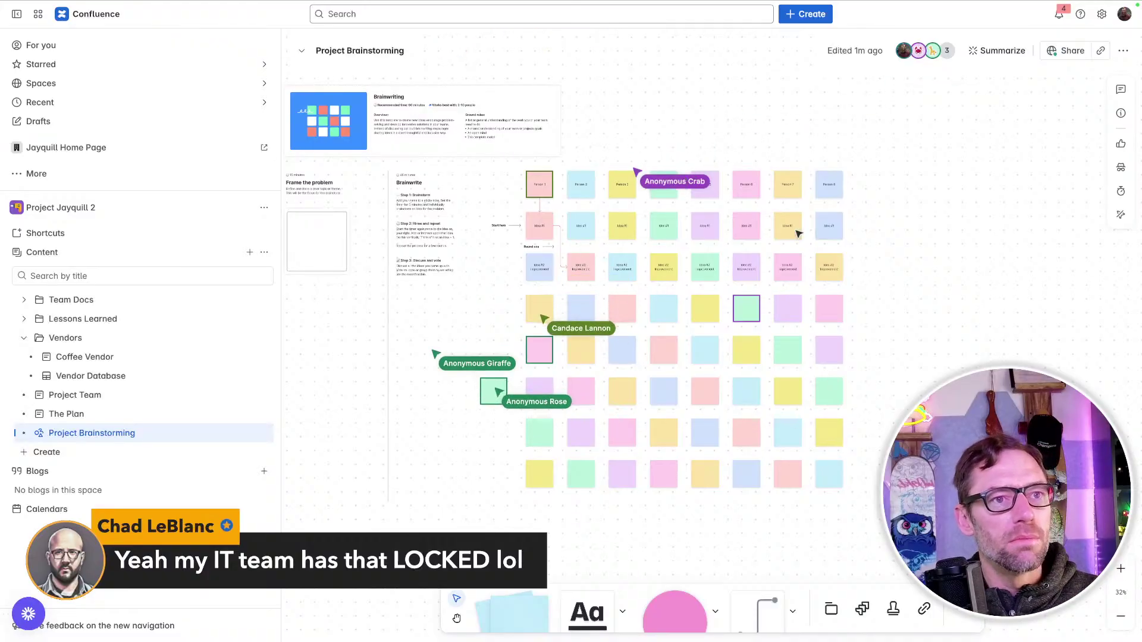
scroll(754, 241, "down", 3)
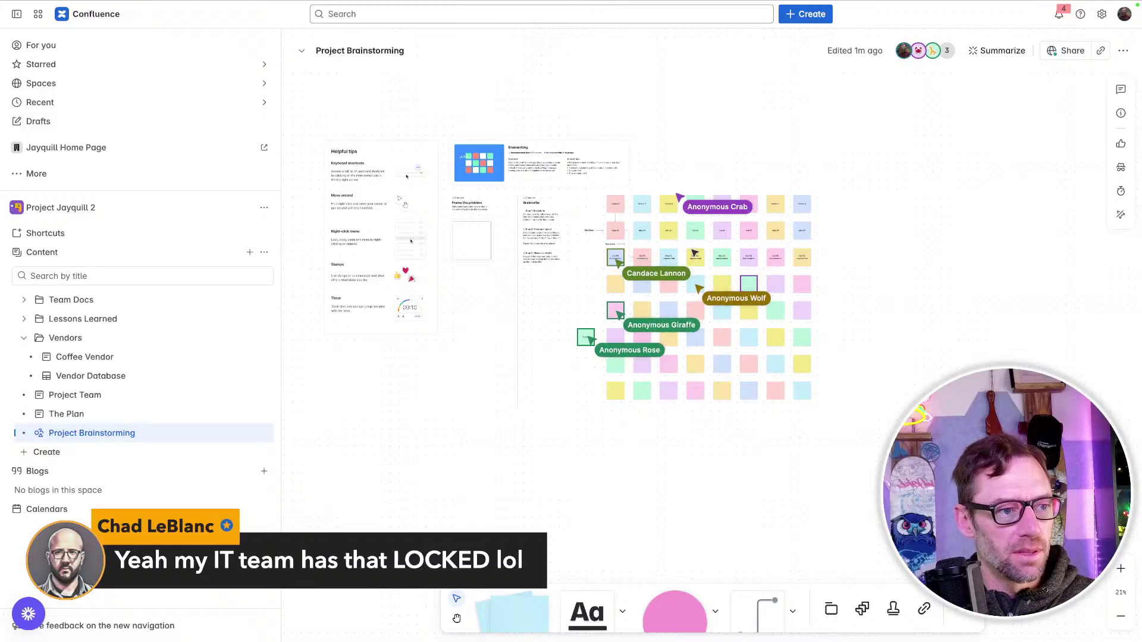
scroll(749, 233, "up", 2)
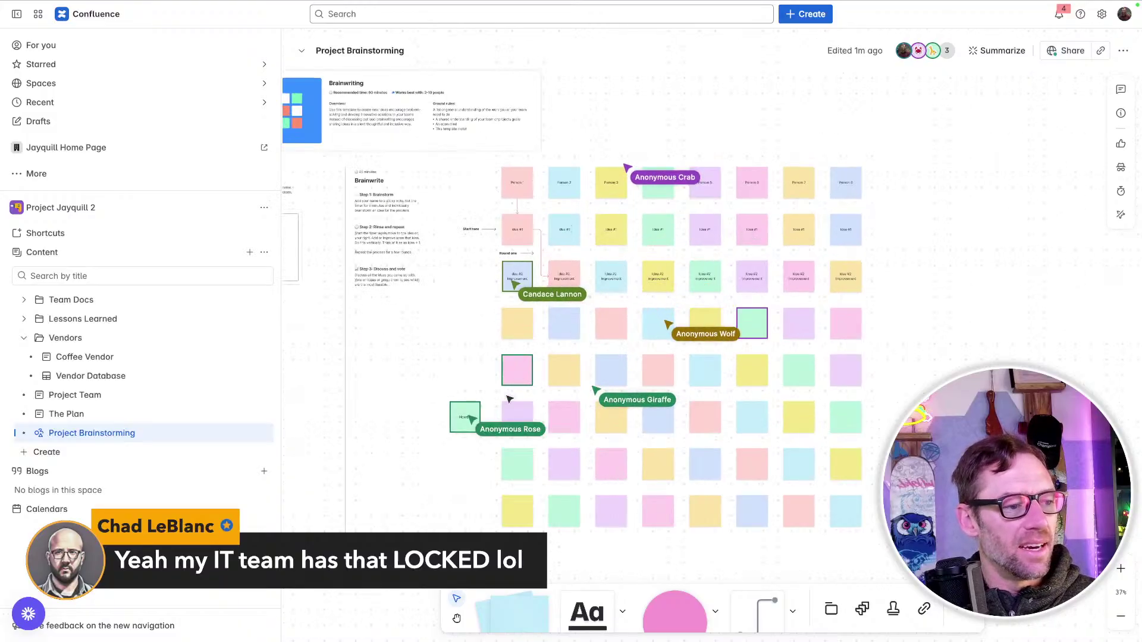
left_click(946, 51)
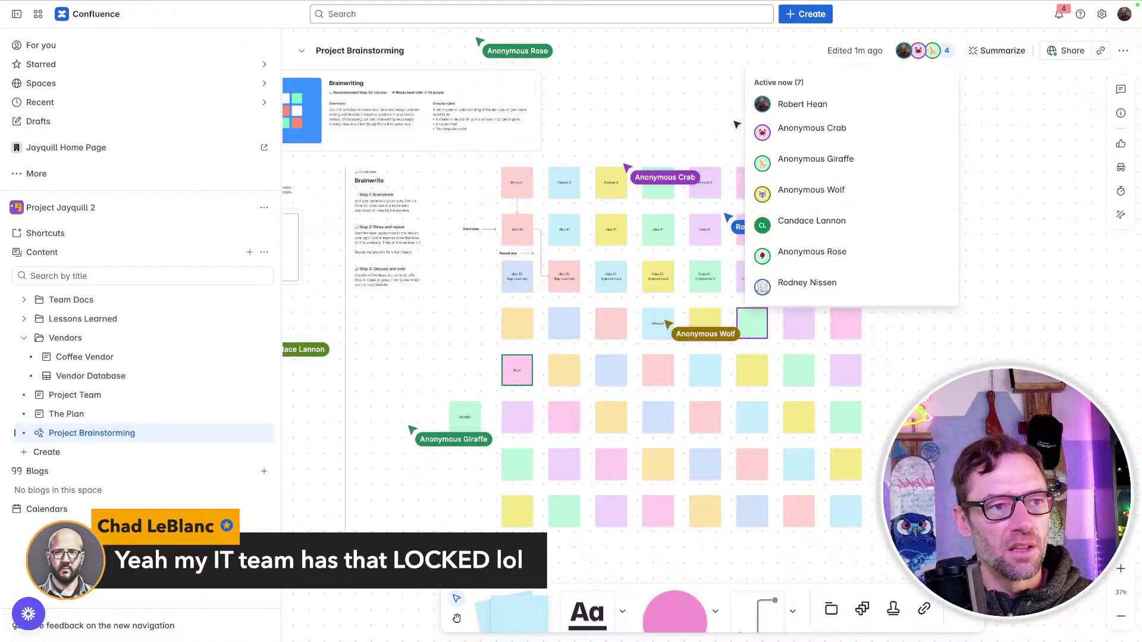
left_click(720, 124)
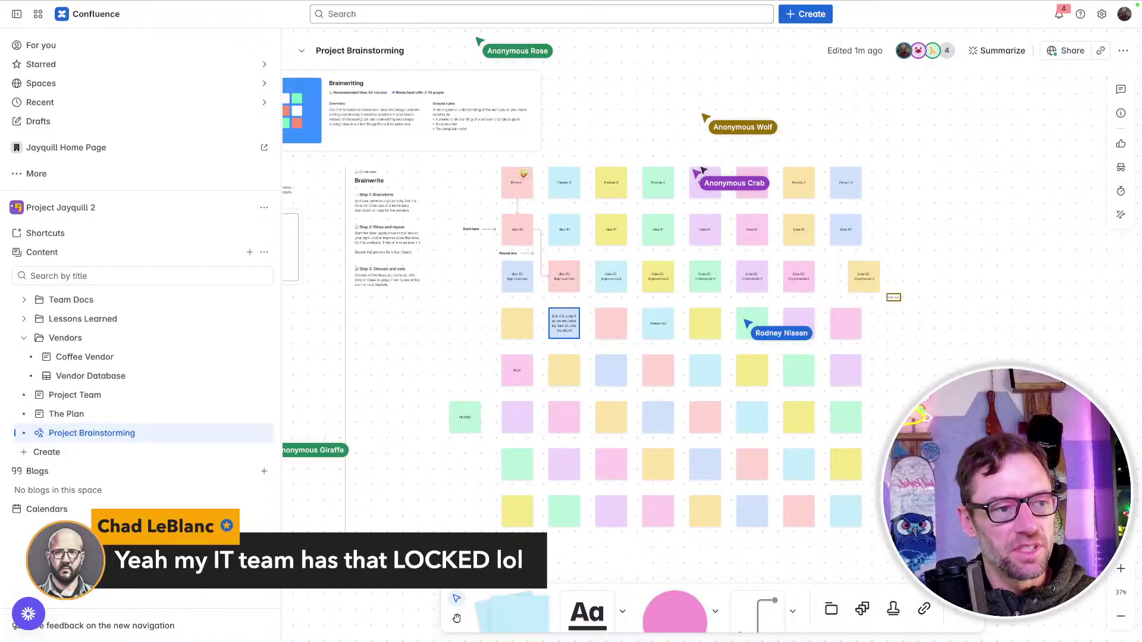
left_click_drag(479, 303, 518, 342)
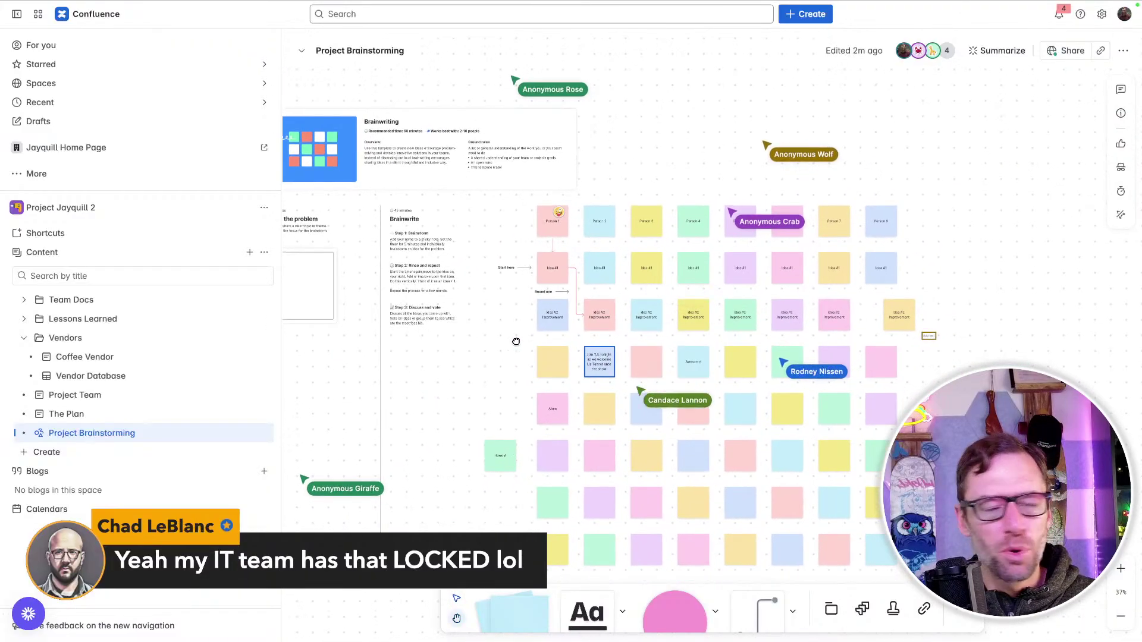
- Open the Coffee Vendor page, review it down to the signature table, and preview the page comment editor without posting
mouse_move(137, 337)
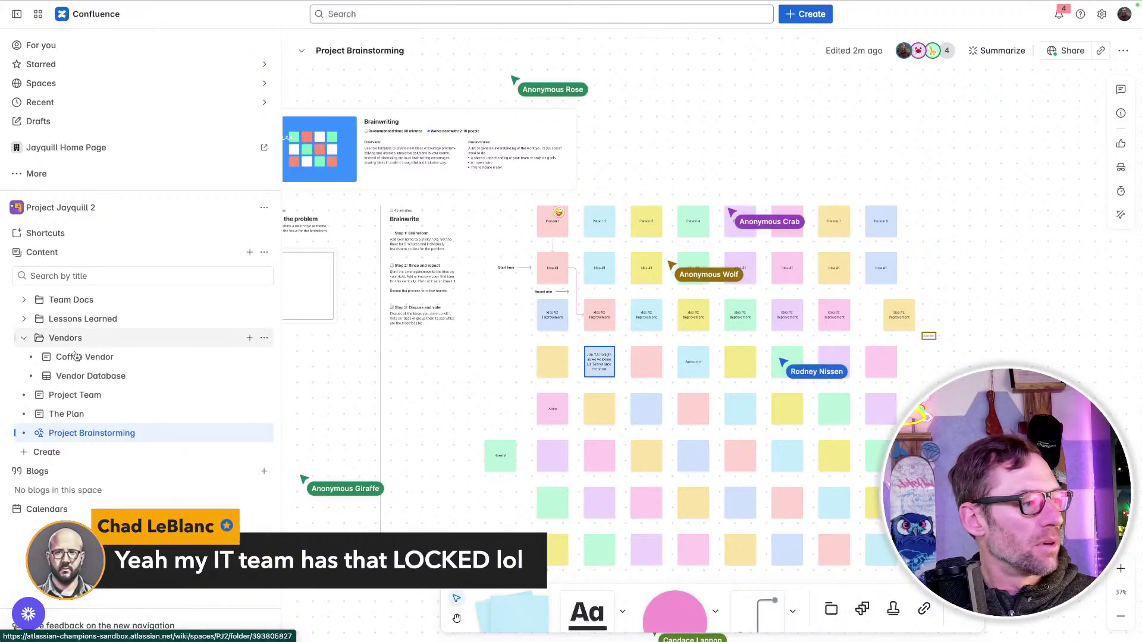
left_click(119, 356)
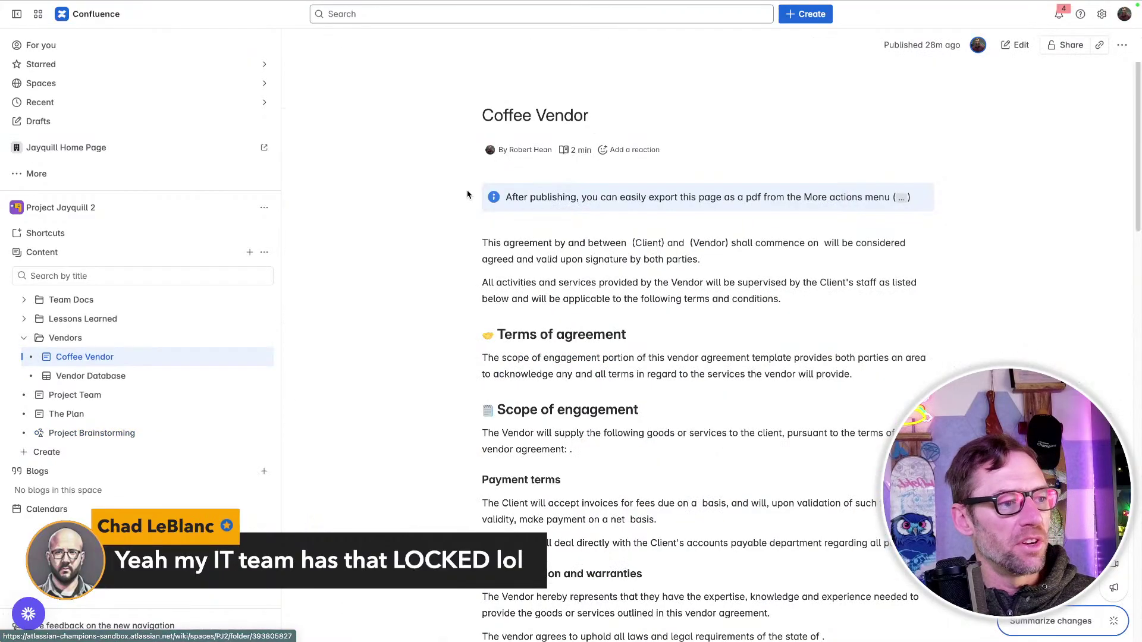
scroll(651, 264, "down", 2)
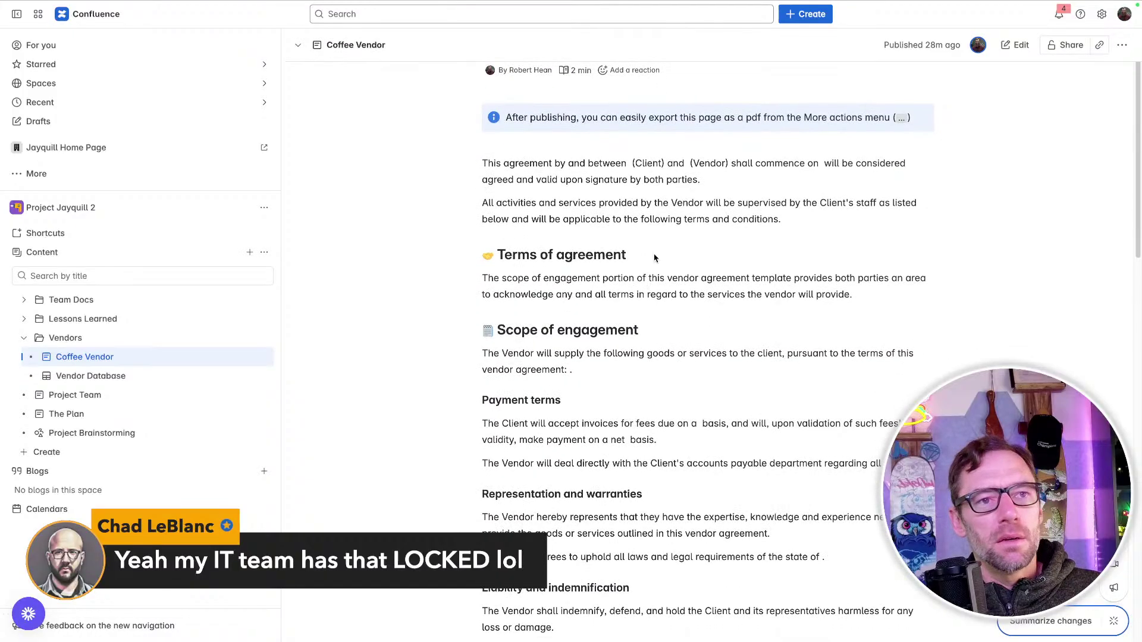
scroll(682, 249, "down", 10)
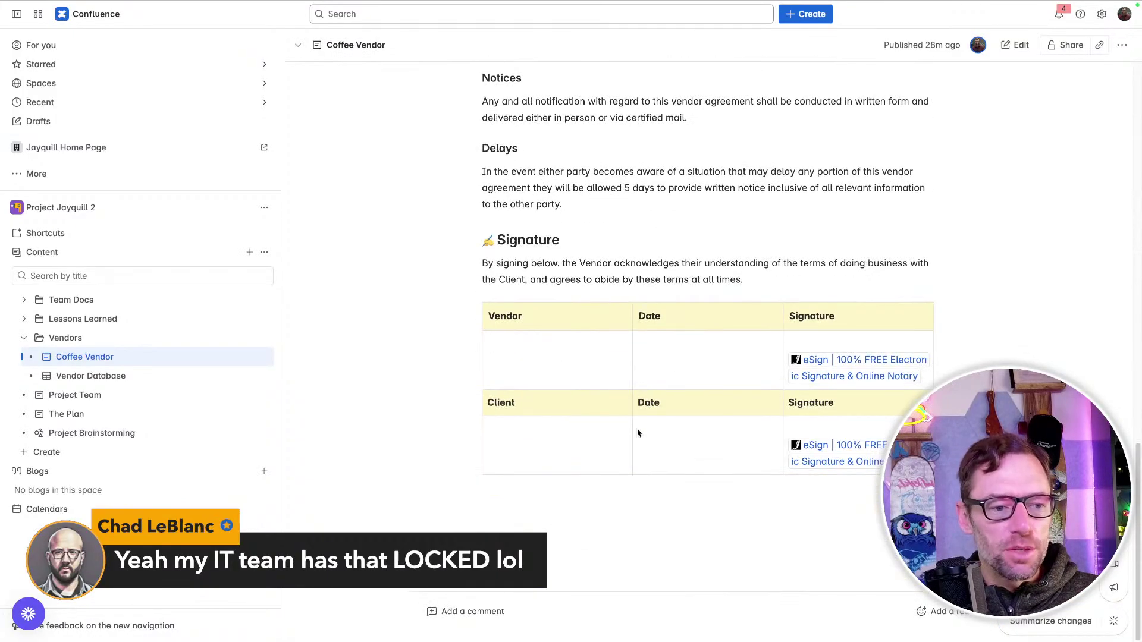
left_click(498, 614)
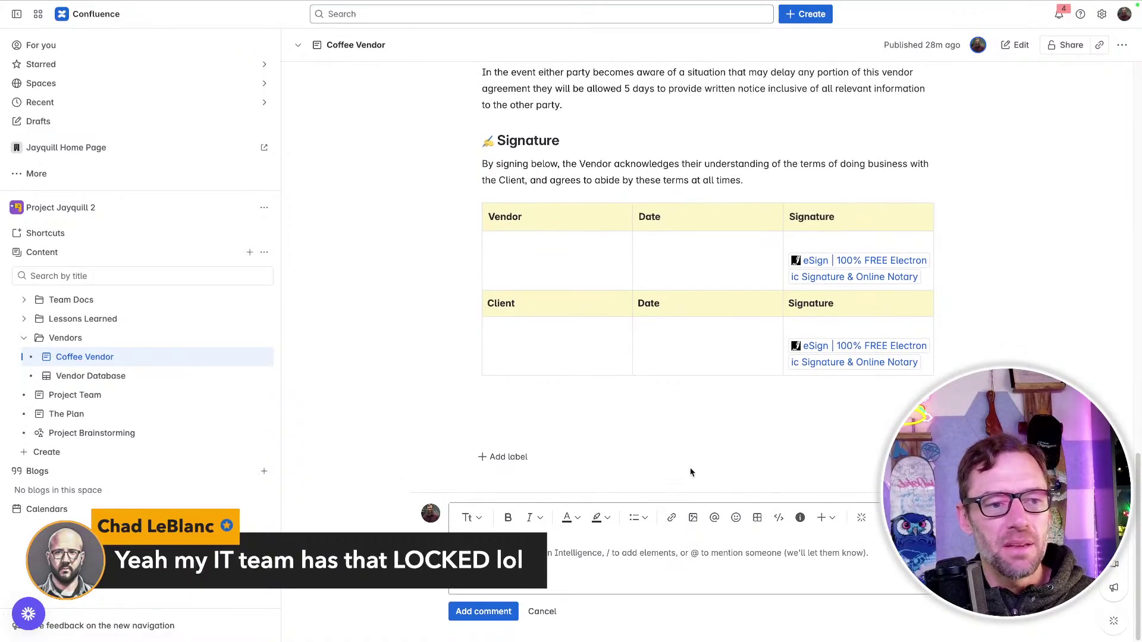
left_click(543, 613)
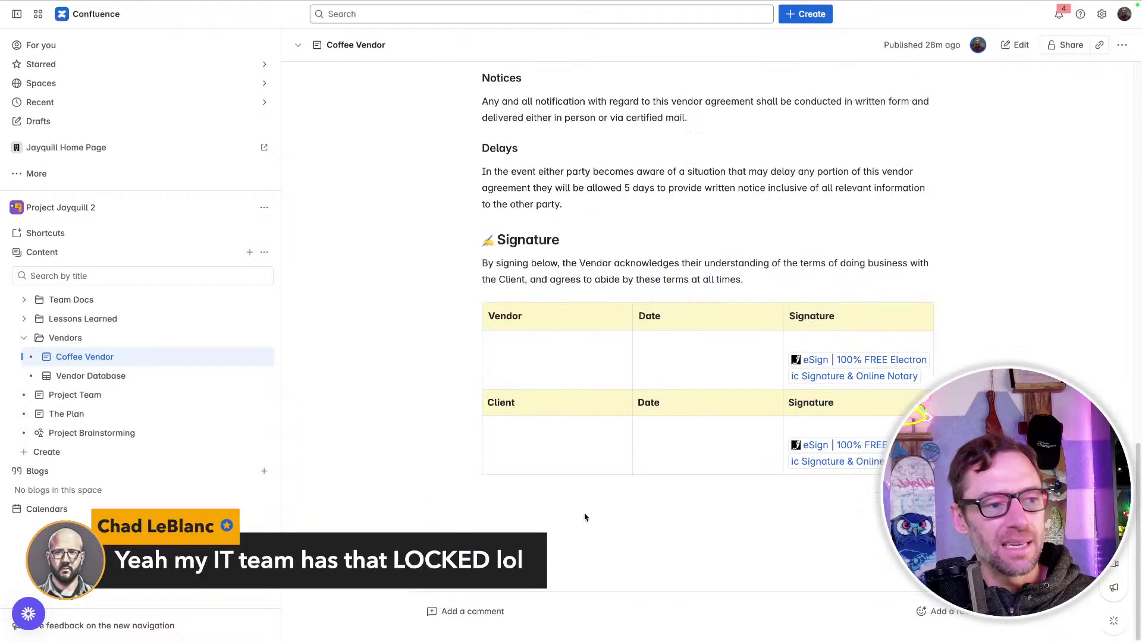
- Add the inline comment "Comment in here" mentioning the first suggested person to the first sentence under Independent contractor
scroll(584, 518, "up", 5)
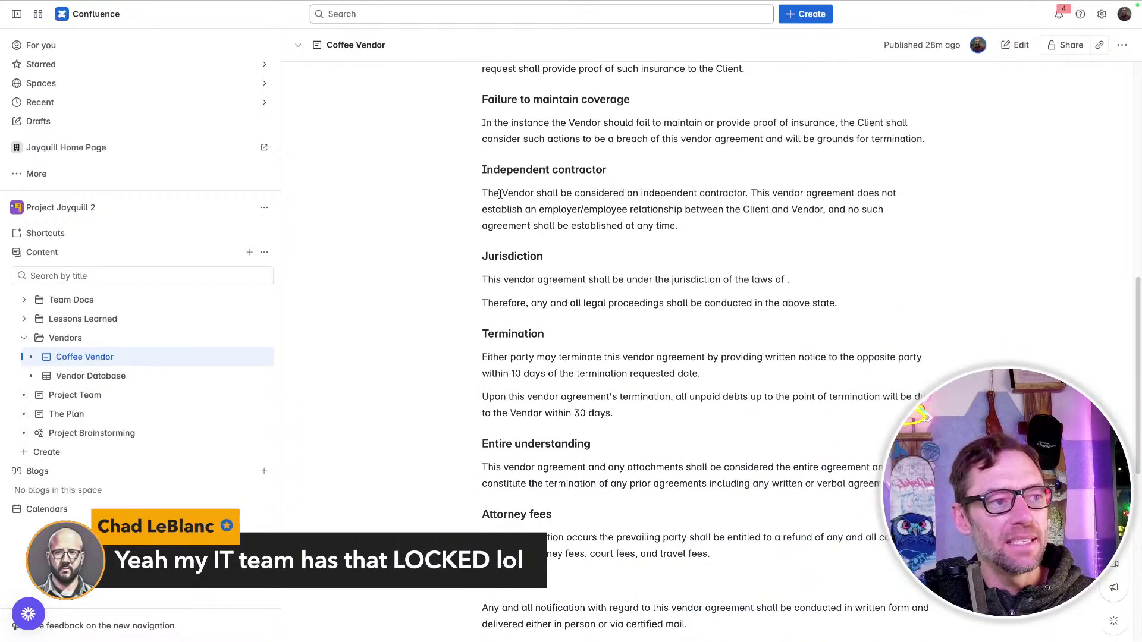
left_click_drag(504, 193, 665, 194)
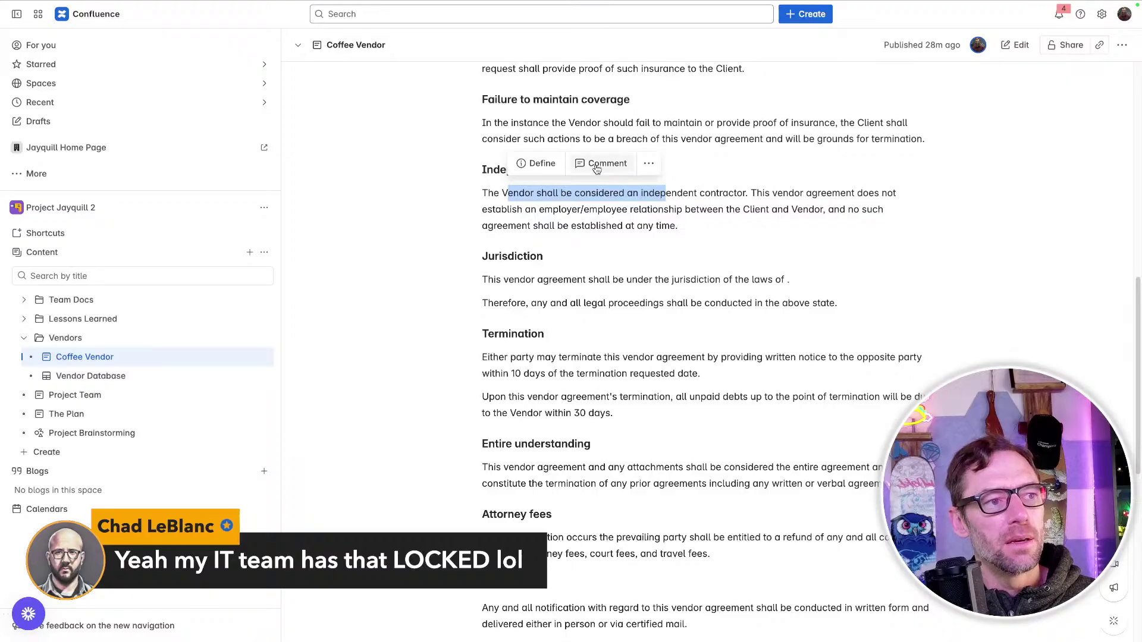
left_click(597, 168)
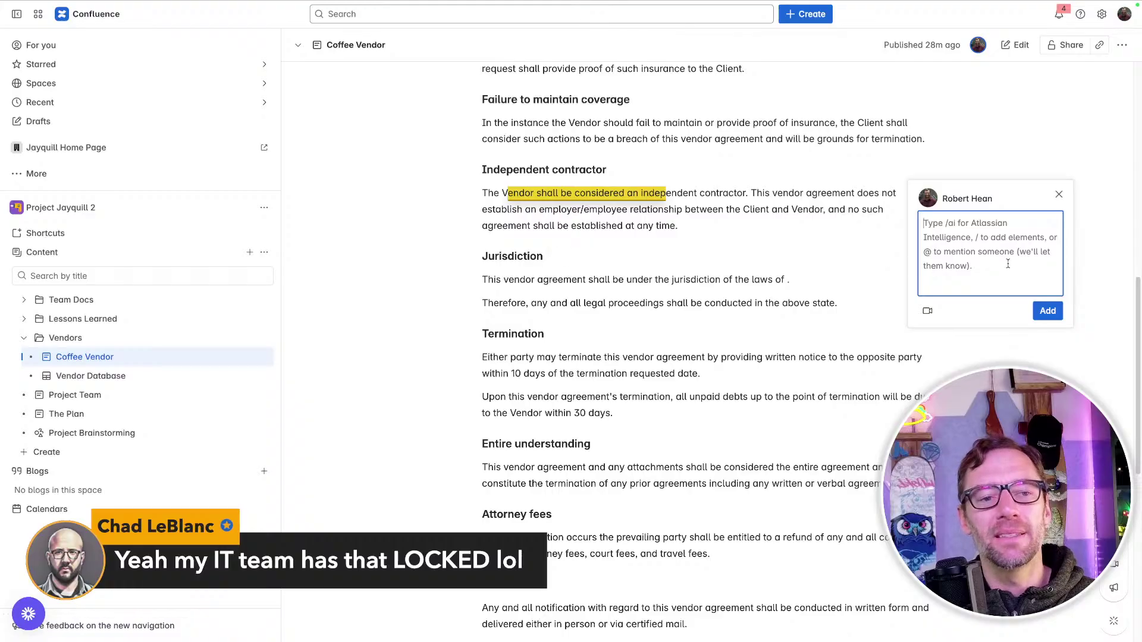
type("Comment in here @rob")
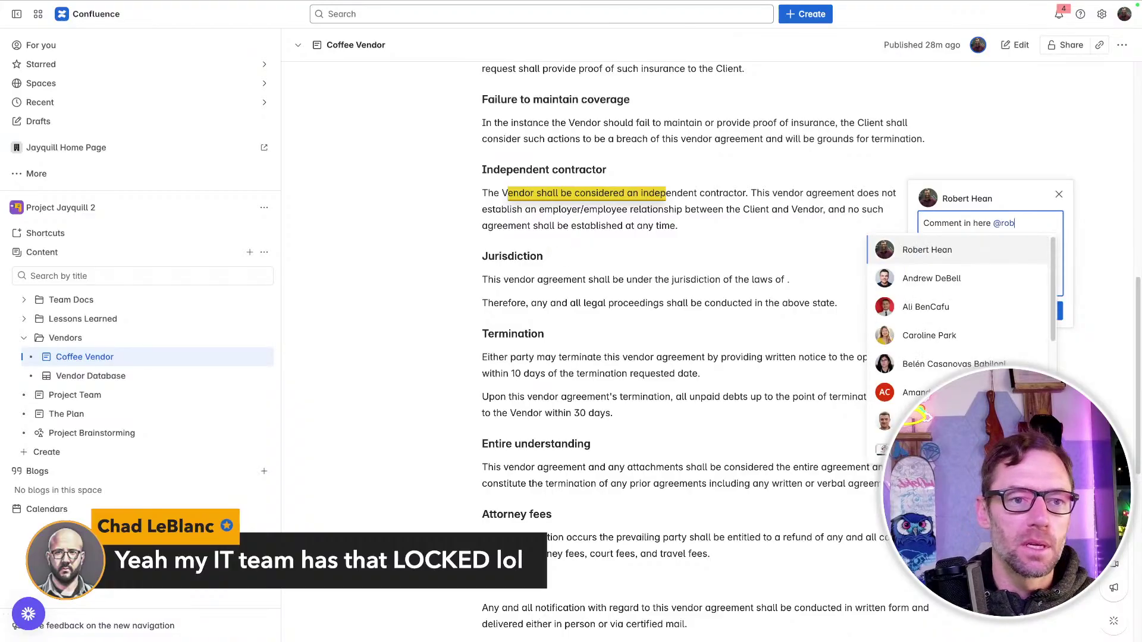
left_click(980, 255)
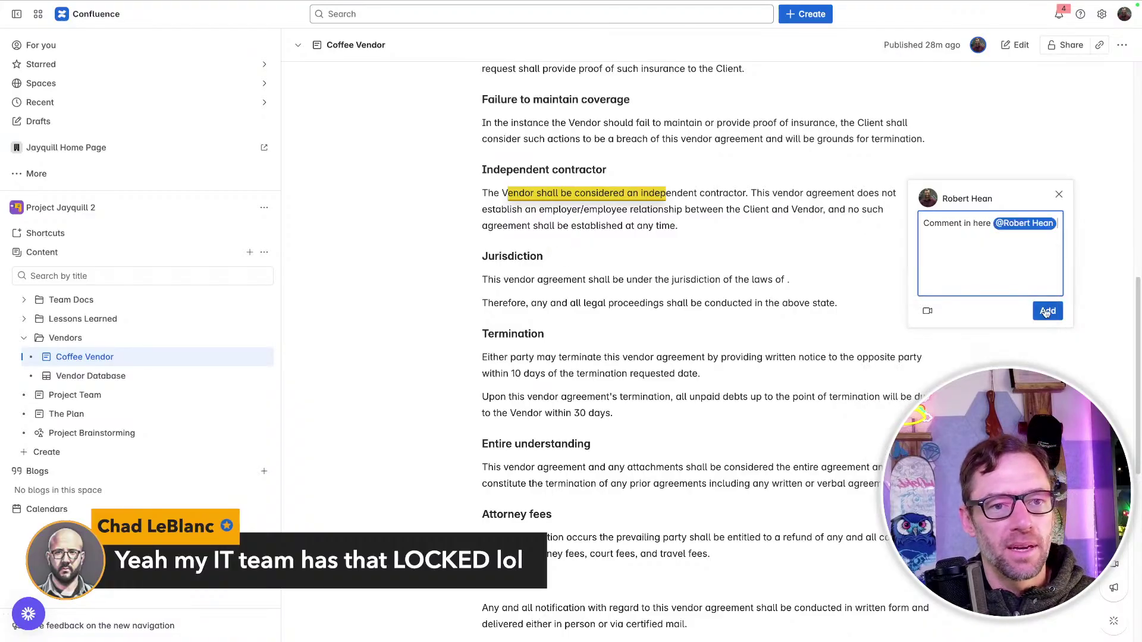
left_click(1048, 311)
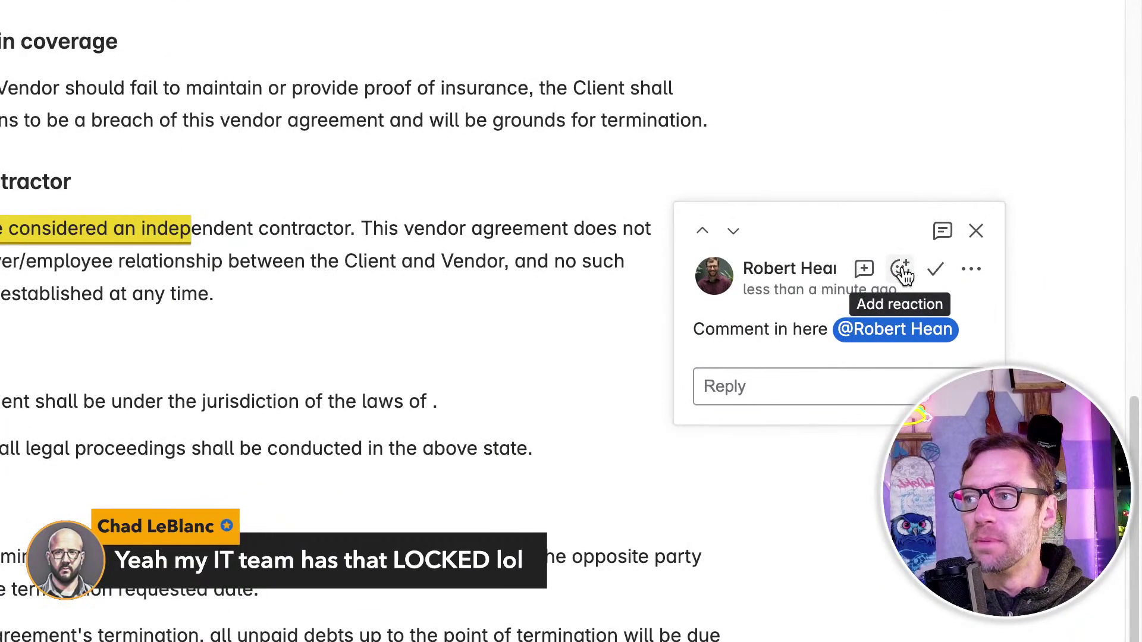
- Check the inline comment's additional actions and reply editor, and mark the comment as resolved
left_click(972, 270)
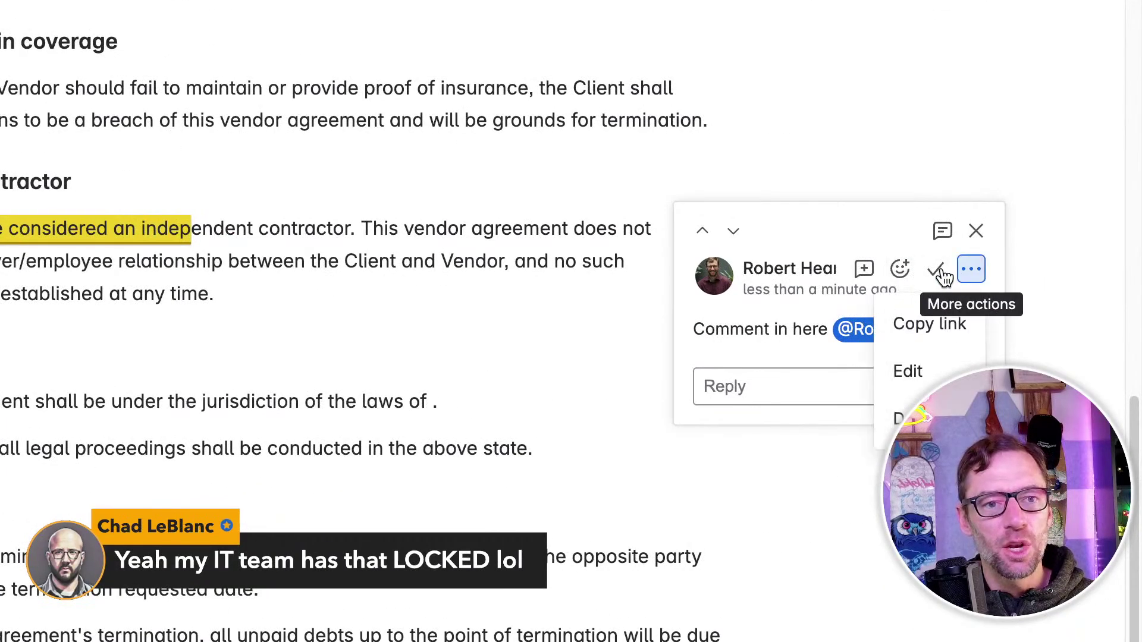
left_click(785, 390)
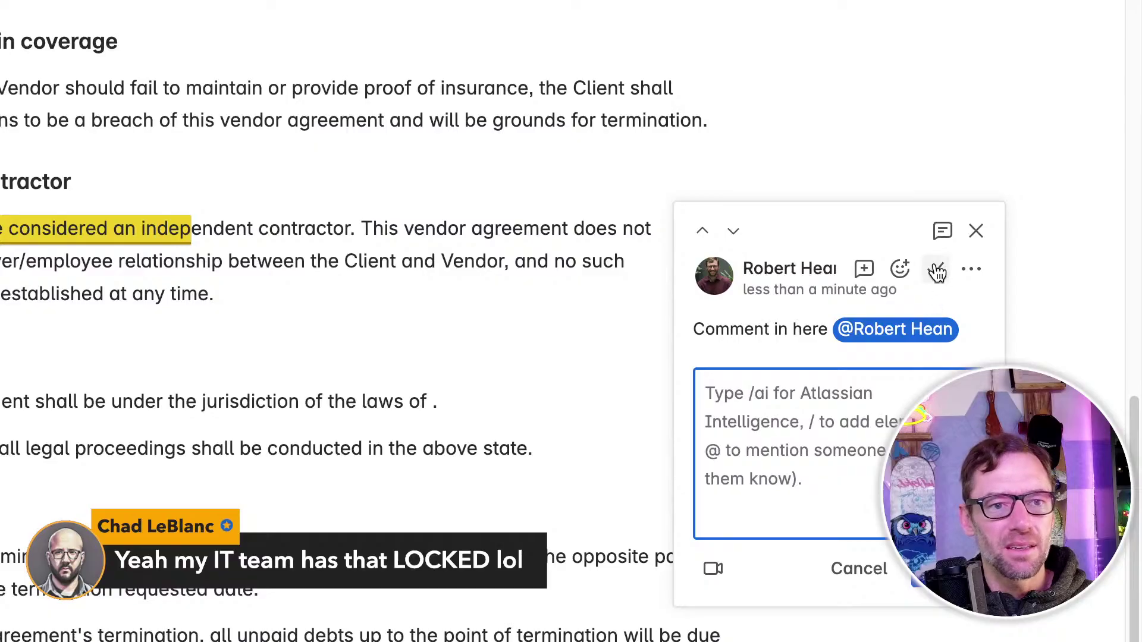
left_click(934, 268)
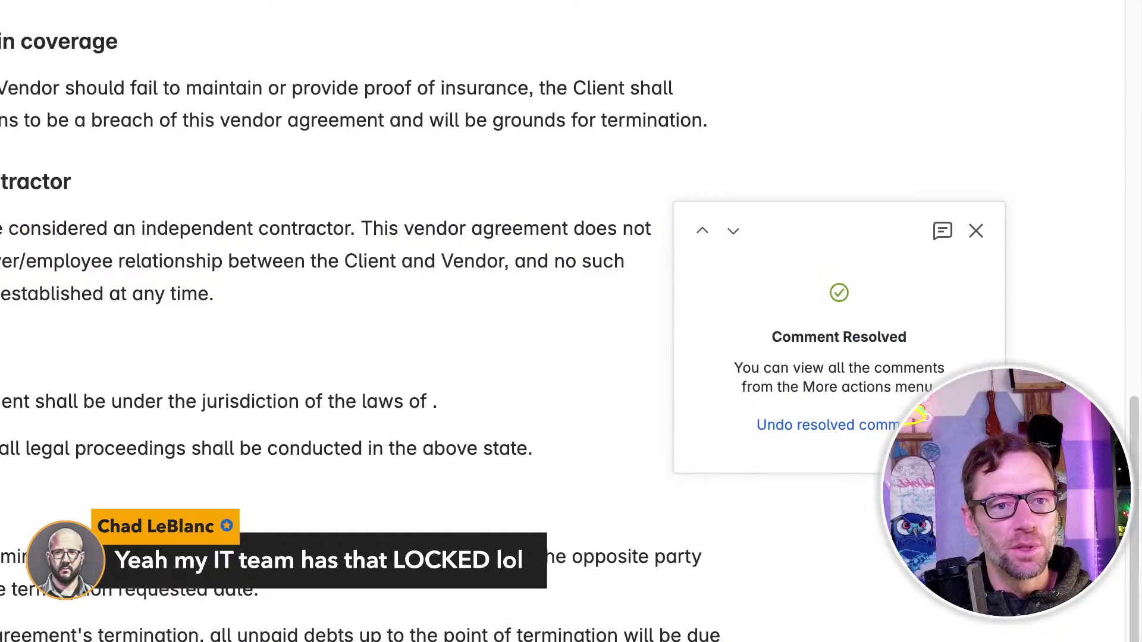
- Look through the Coffee Vendor page's additional actions and close the resolved comment's pop-up
left_click_drag(2, 228, 191, 229)
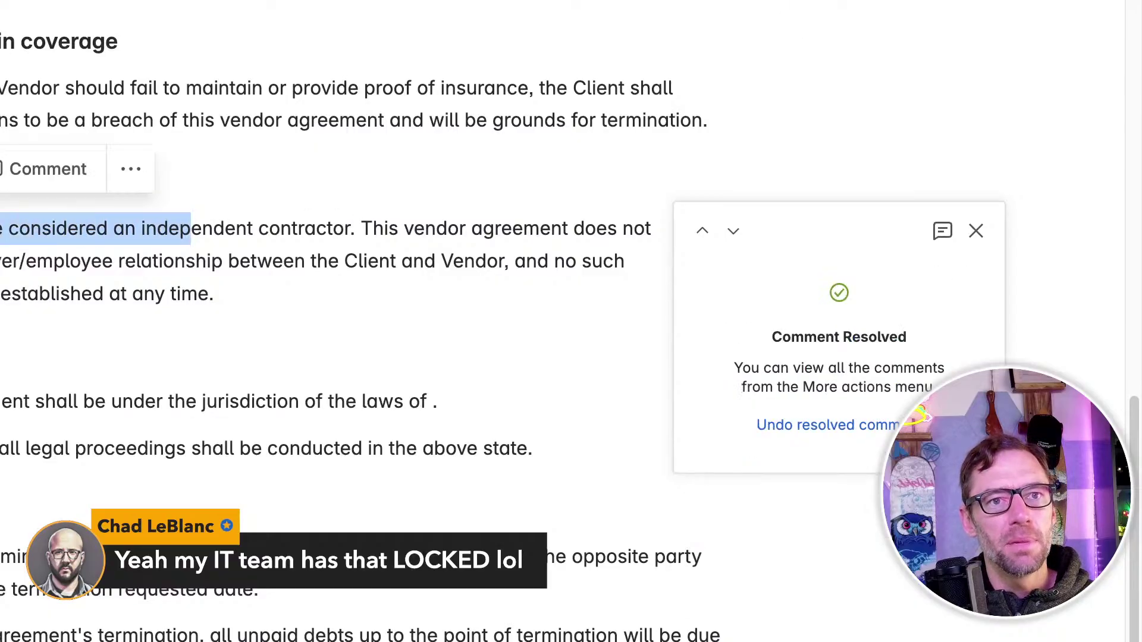
left_click(1115, 22)
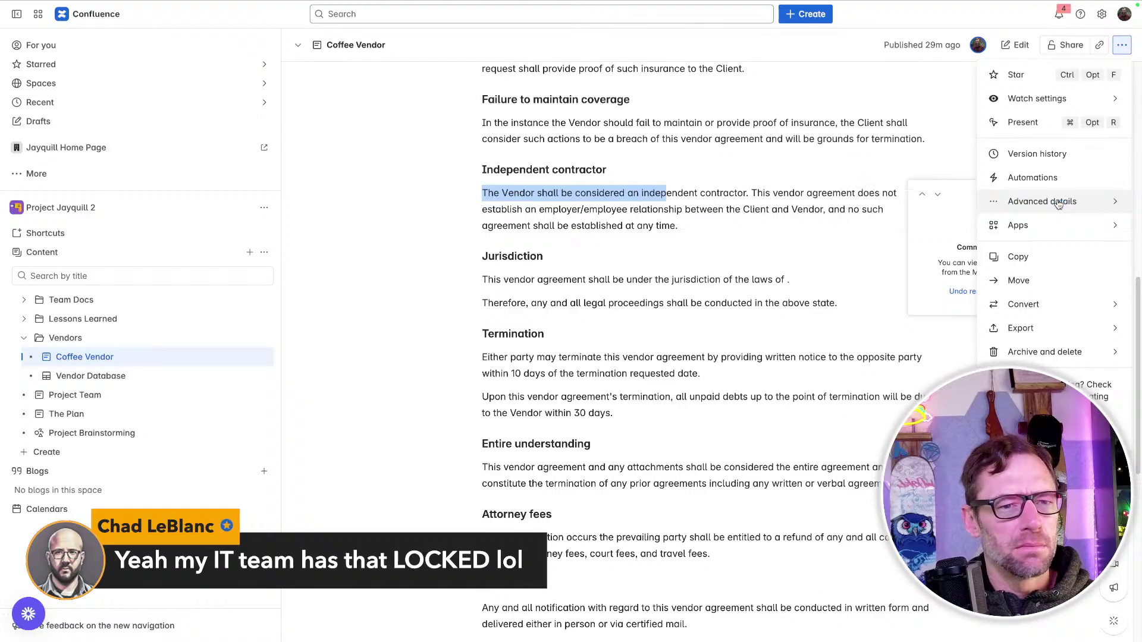
left_click(735, 190)
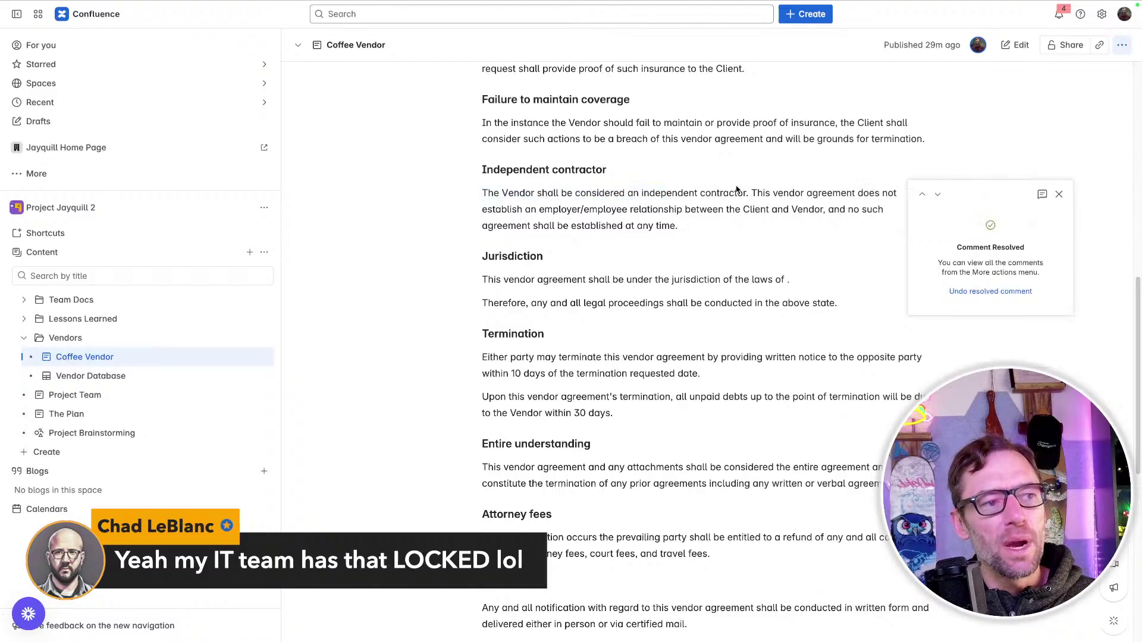
left_click(1059, 195)
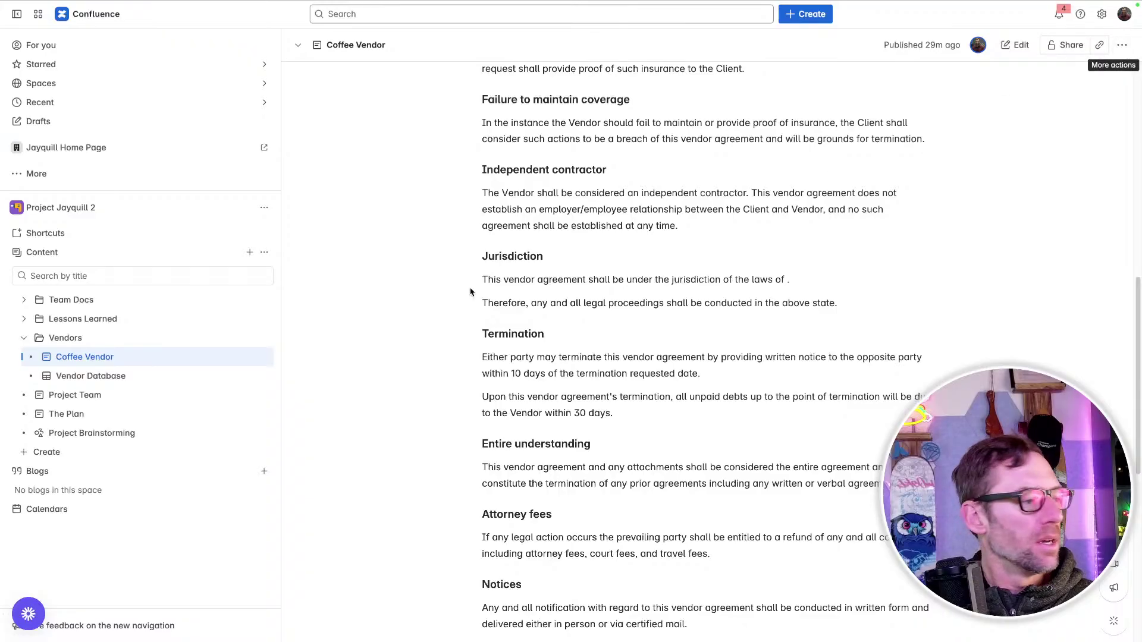
- Open the Project Brainstorming whiteboard, check its additional actions, and select the Open for Ideas sticker
left_click(95, 433)
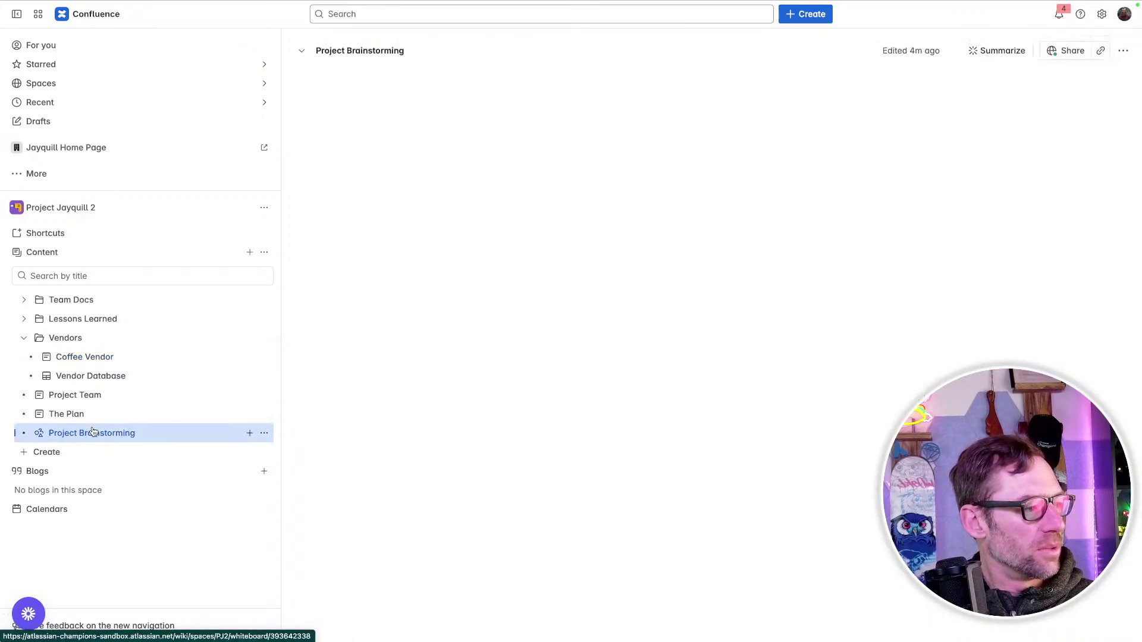
left_click(1123, 51)
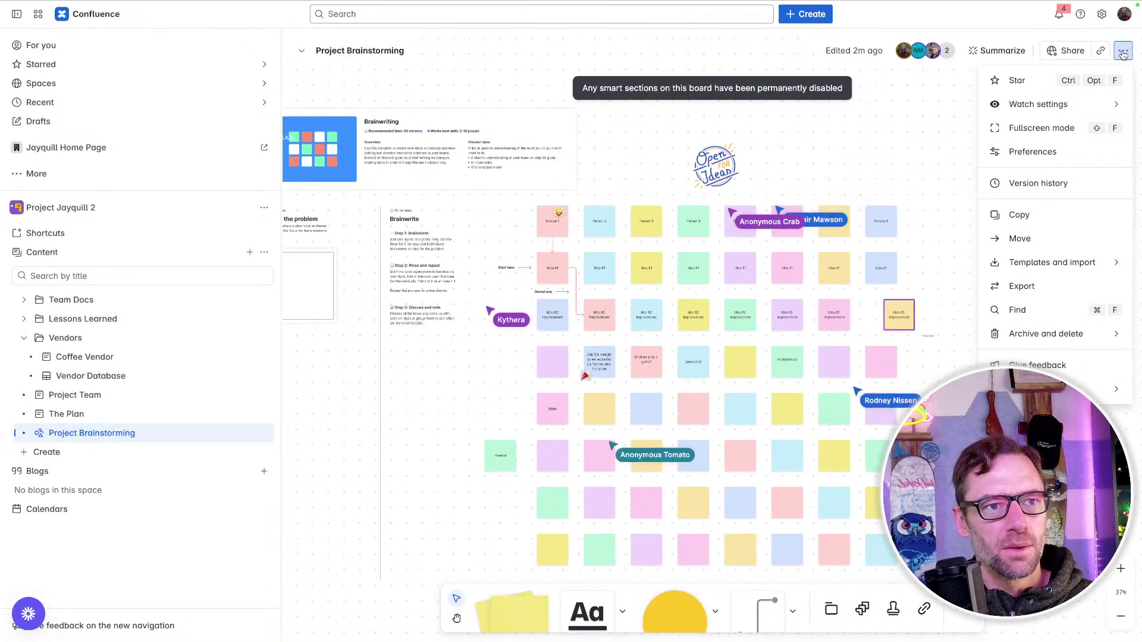
left_click(1123, 52)
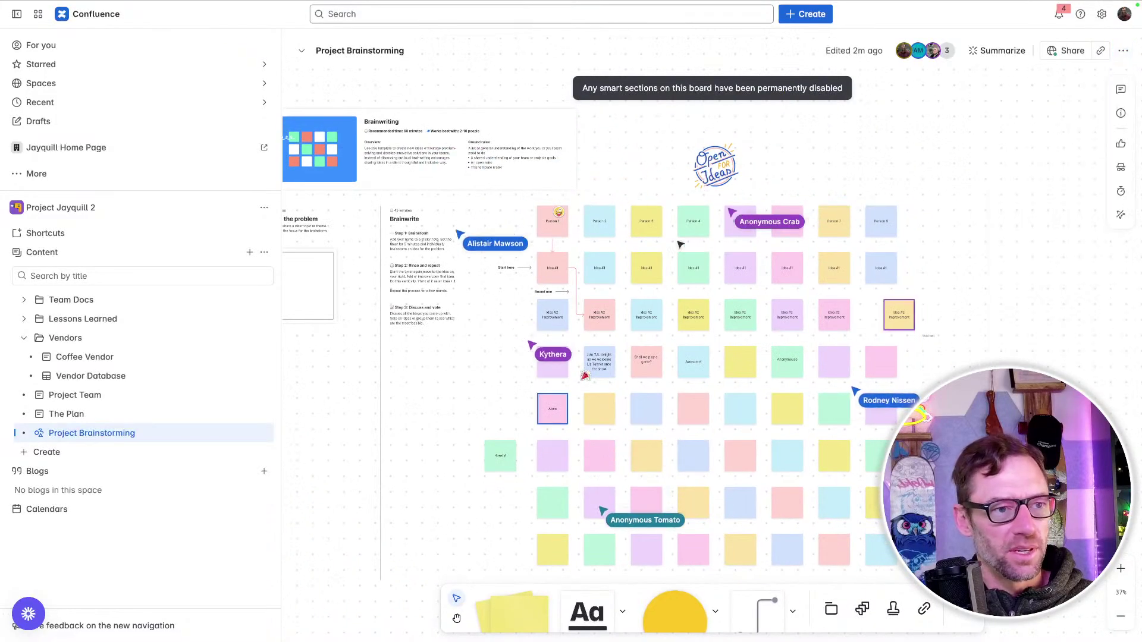
left_click(691, 176)
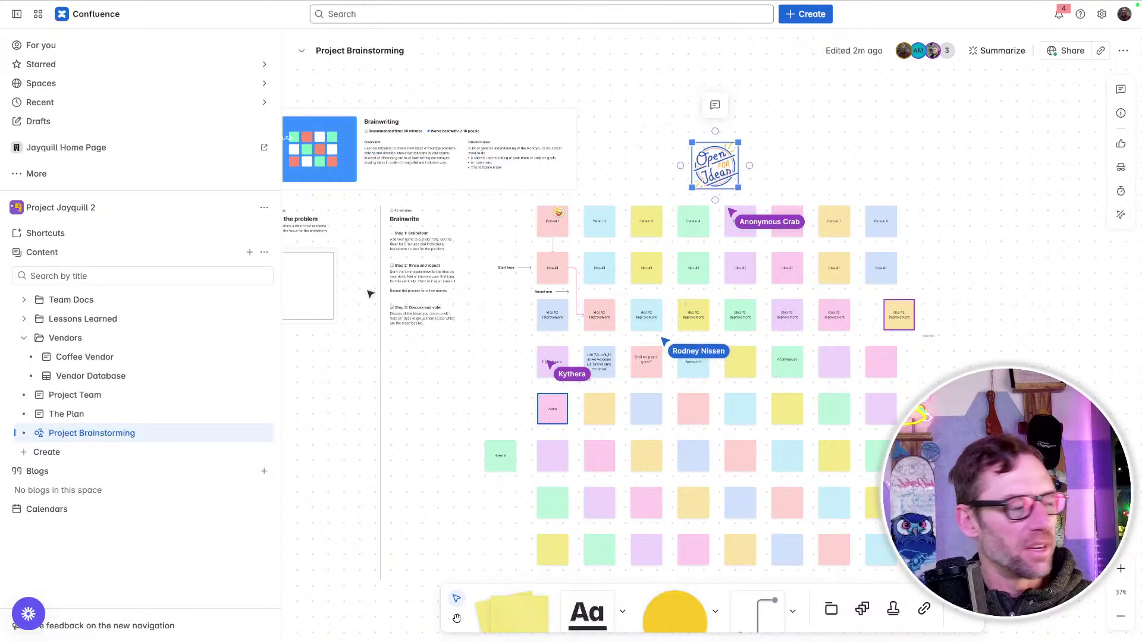
- Open the Coffee Vendor page's details and review its page analytics, including the engagement overview and viewers list
left_click(136, 351)
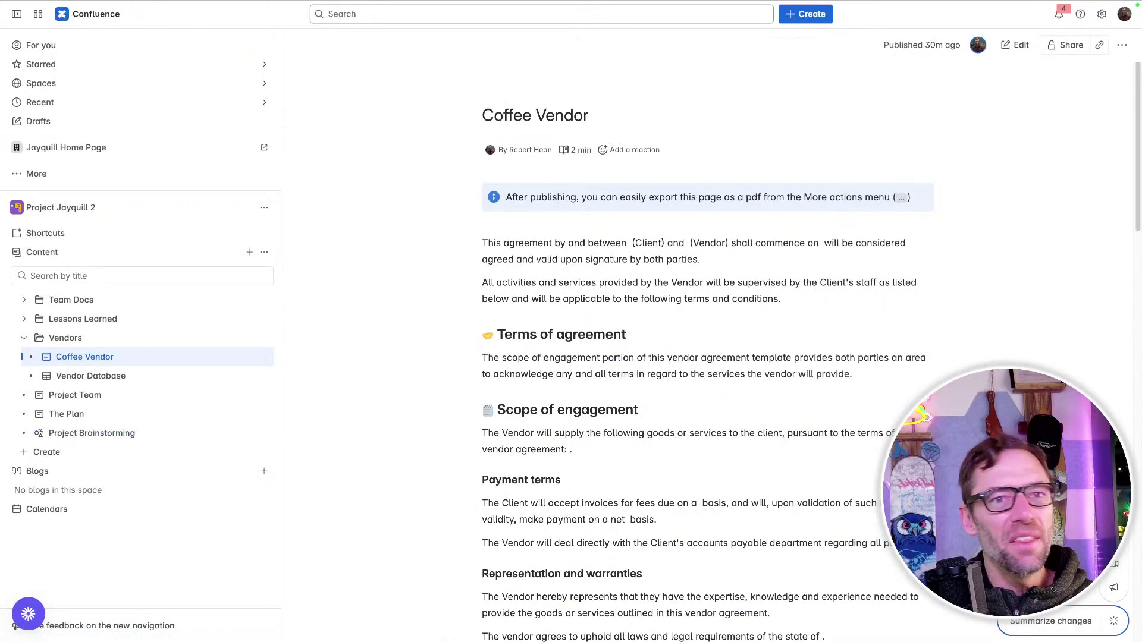
left_click(1122, 46)
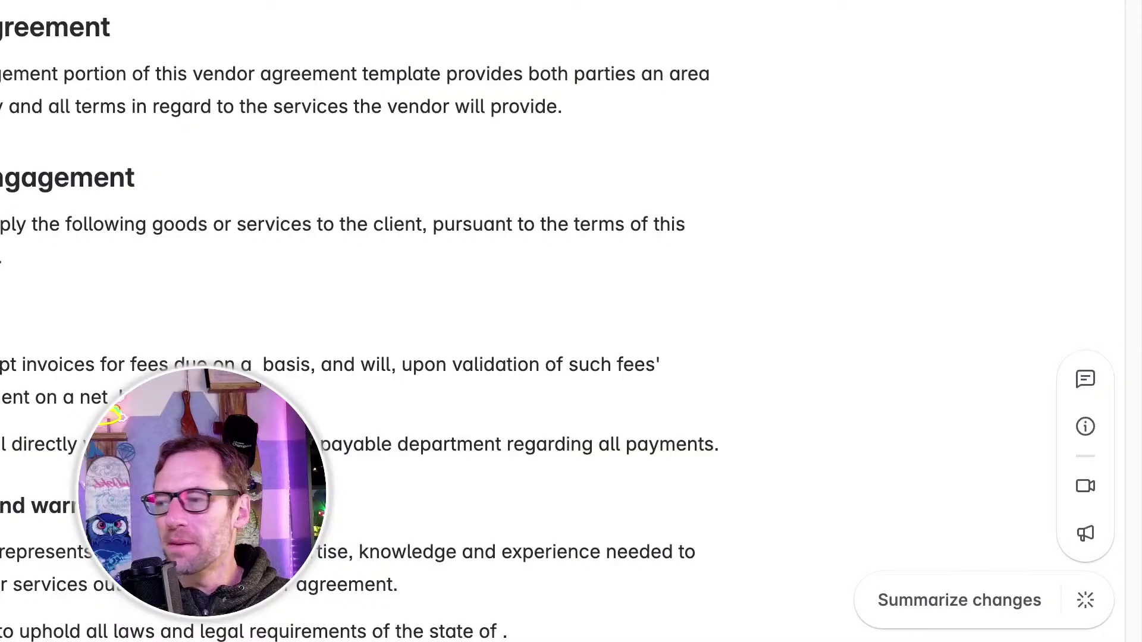
left_click(1086, 427)
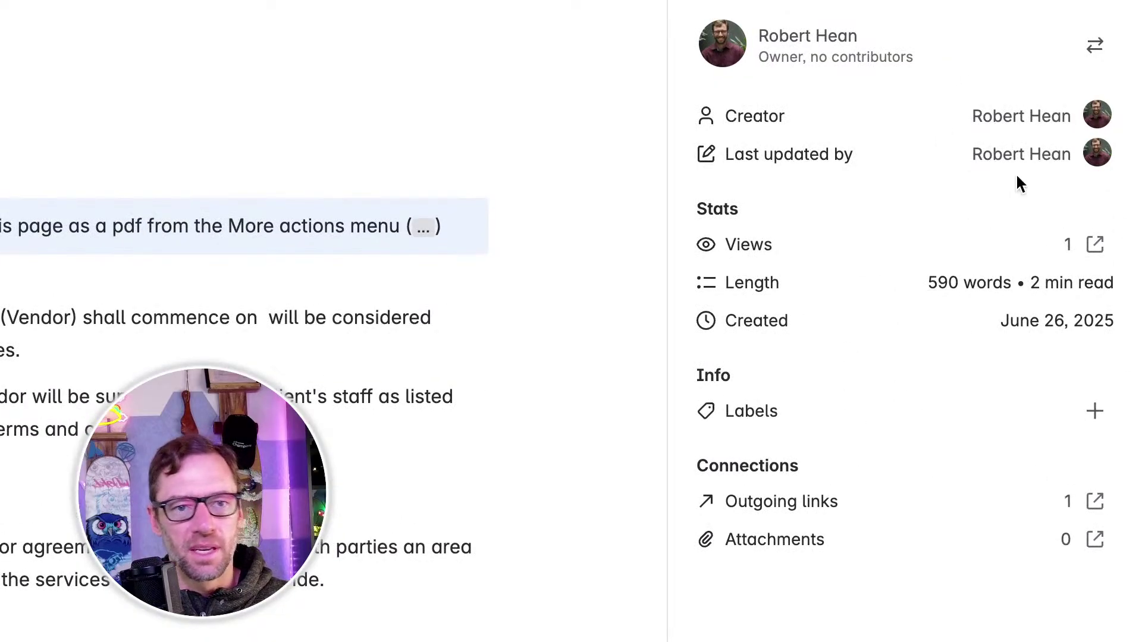
left_click(1095, 247)
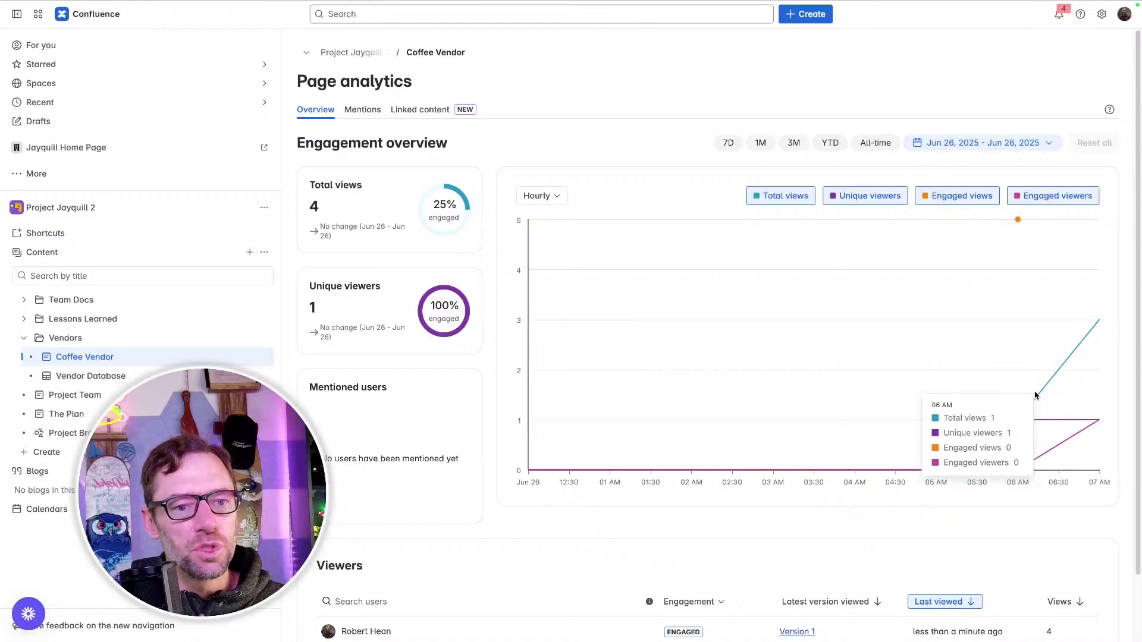
scroll(980, 471, "down", 1)
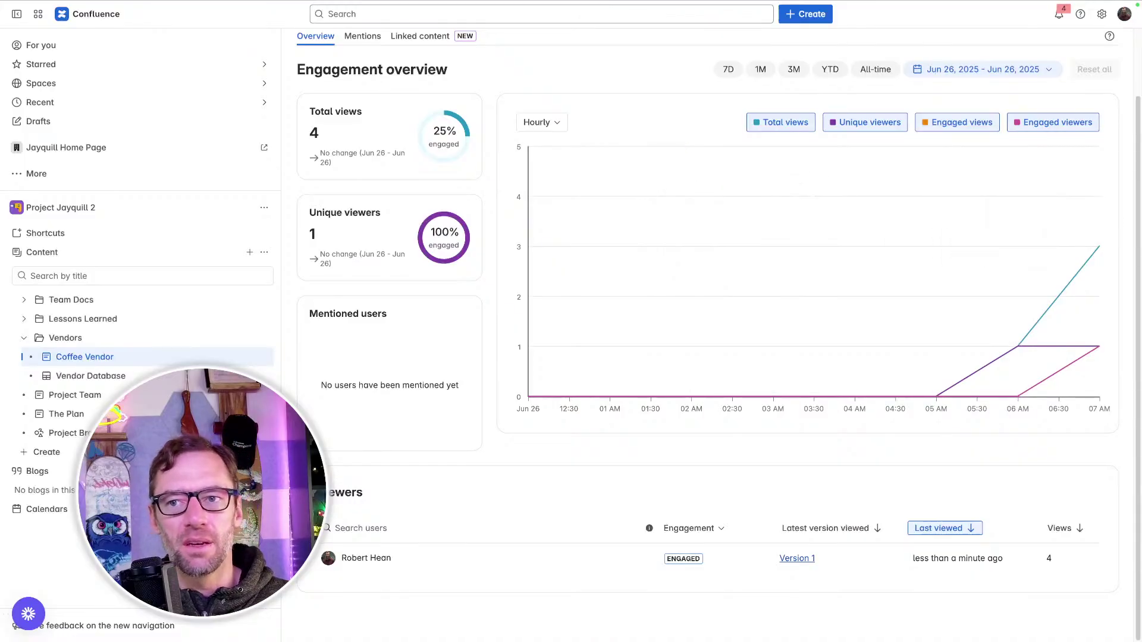
left_click_drag(116, 414, 921, 399)
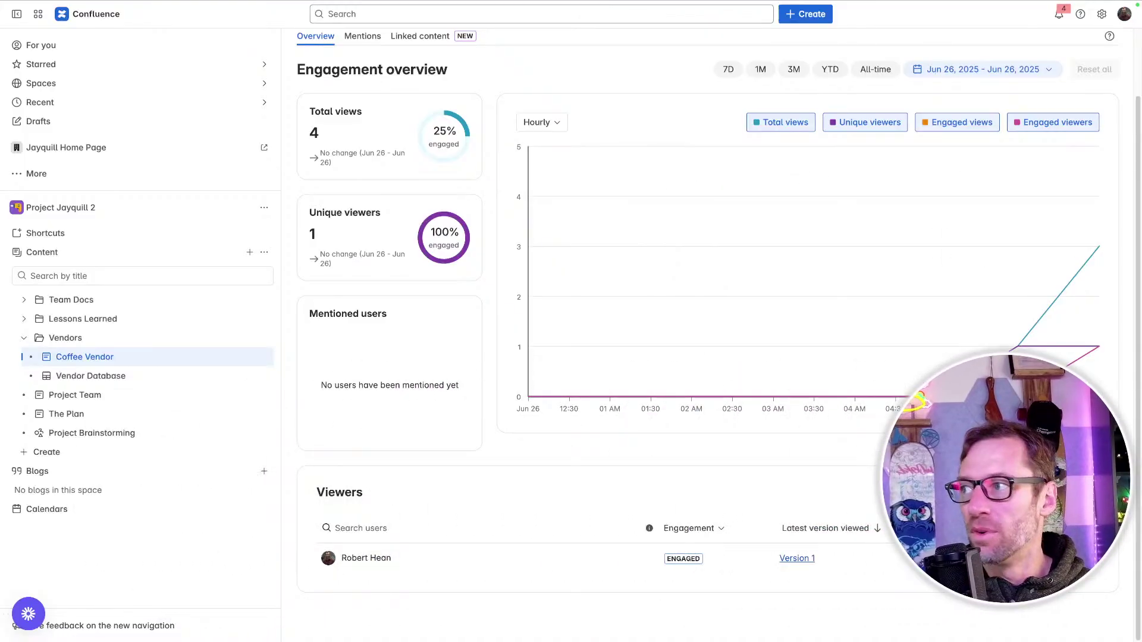
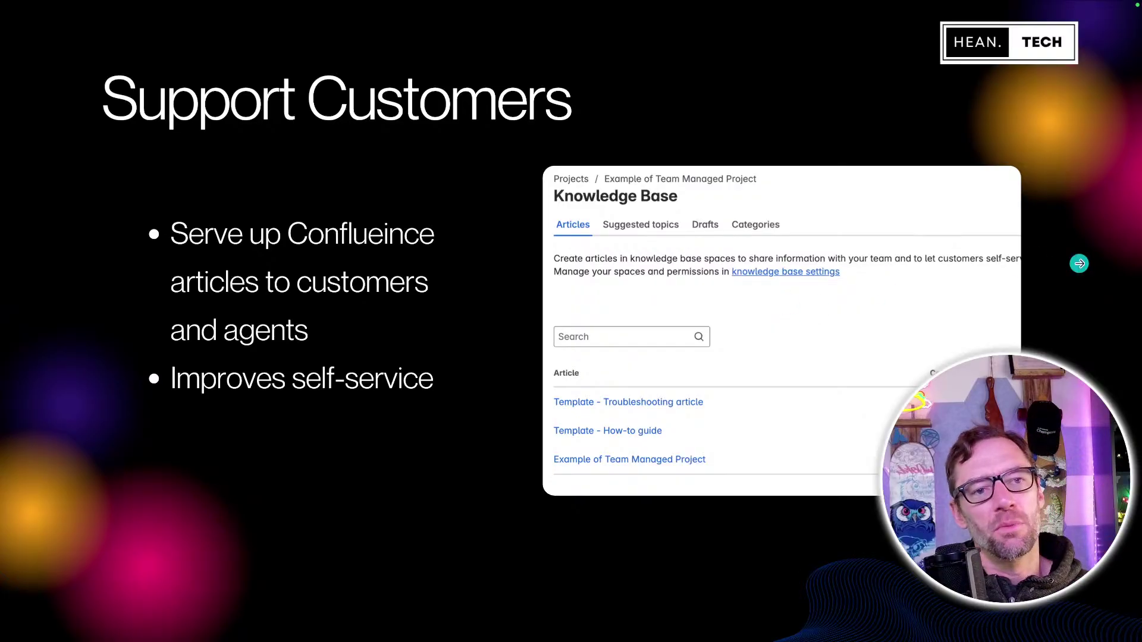
left_click(1071, 260)
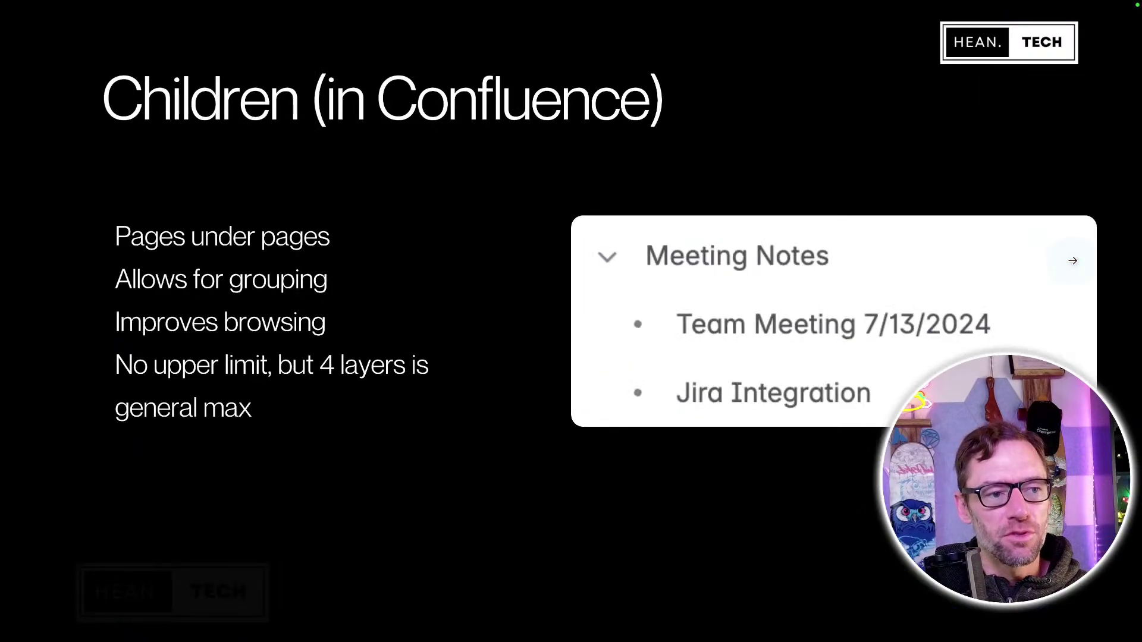
left_click(1071, 260)
left_click(1072, 260)
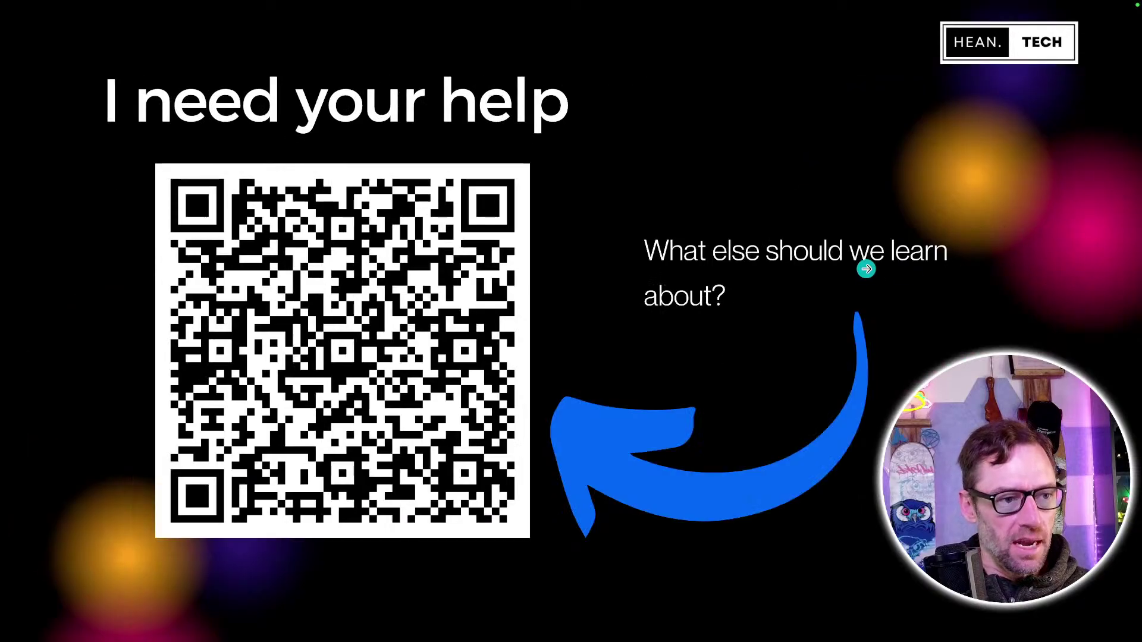
key("Escape")
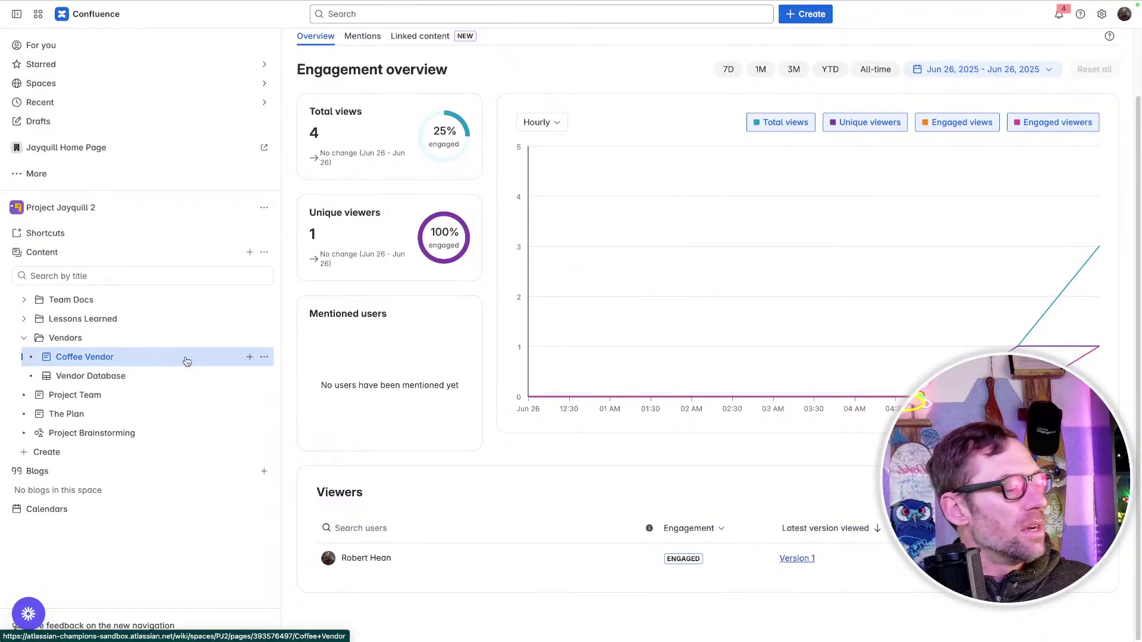
- Open the personalized home feed and check the additional navigation entries and the feed's sorting options
left_click(94, 20)
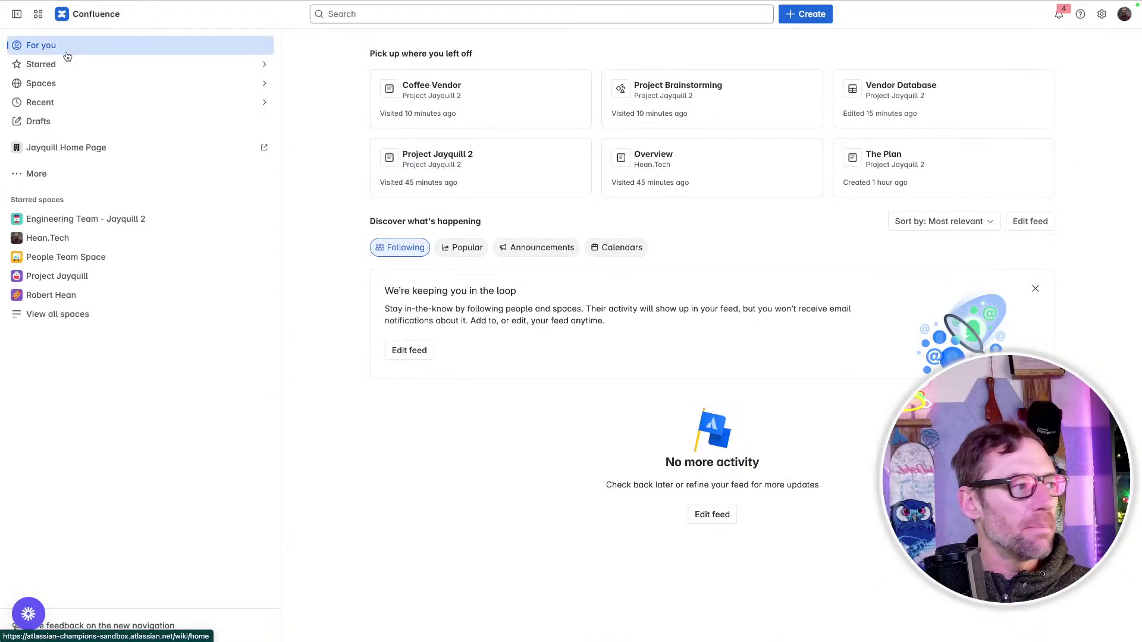
left_click(56, 173)
left_click(57, 173)
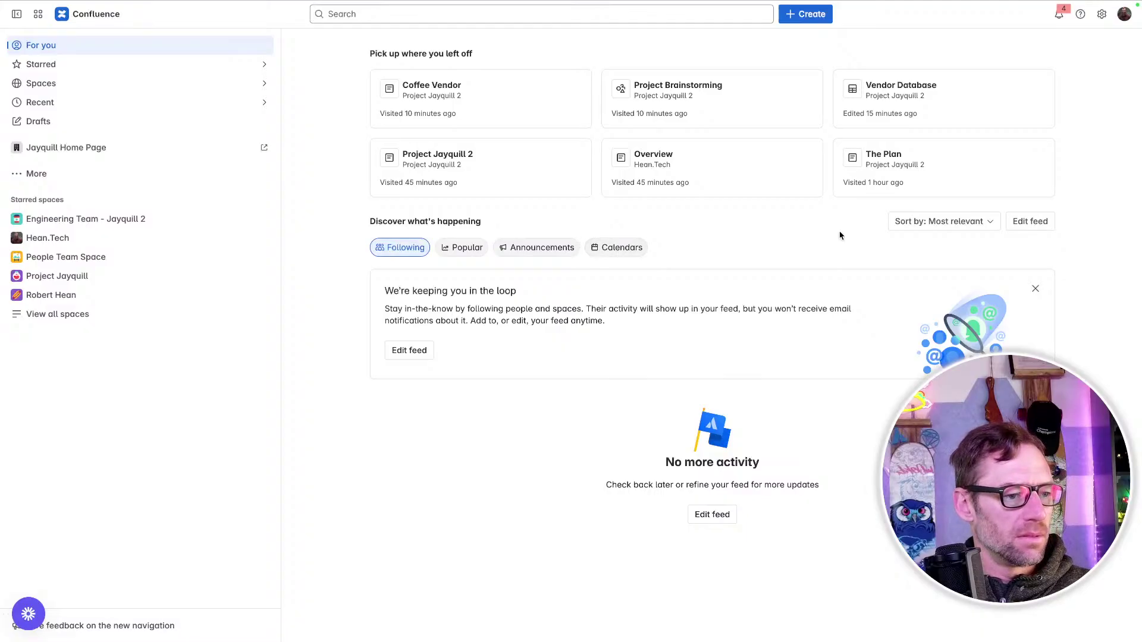
left_click(922, 223)
left_click(922, 224)
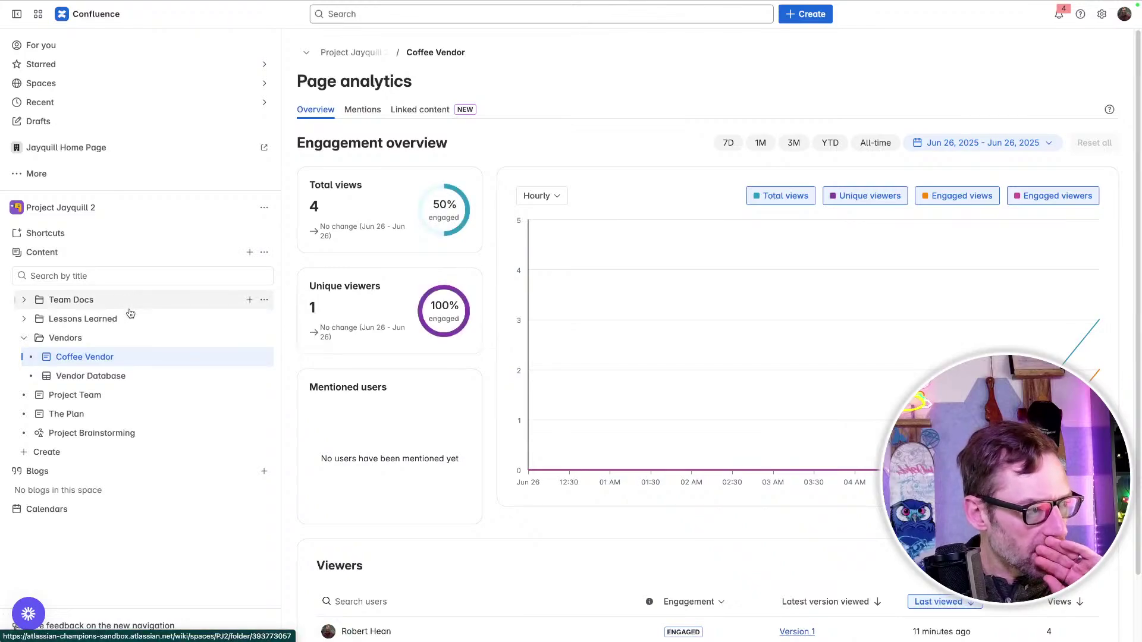
- Create a new page in the Team Docs folder and title it "Team Tasks"
left_click(250, 300)
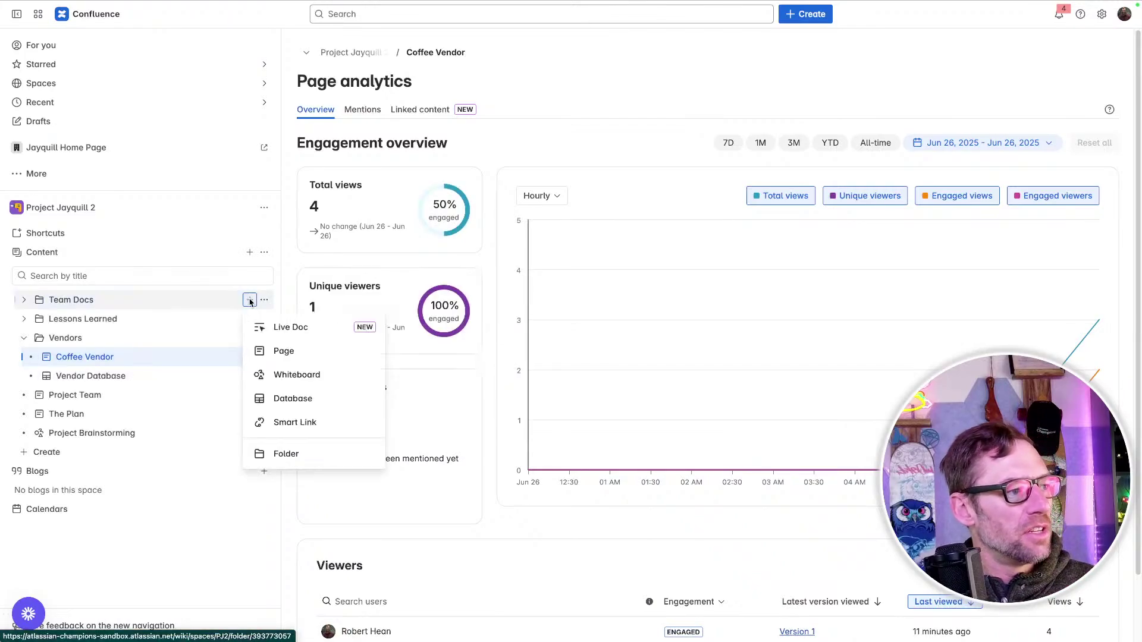
left_click(273, 350)
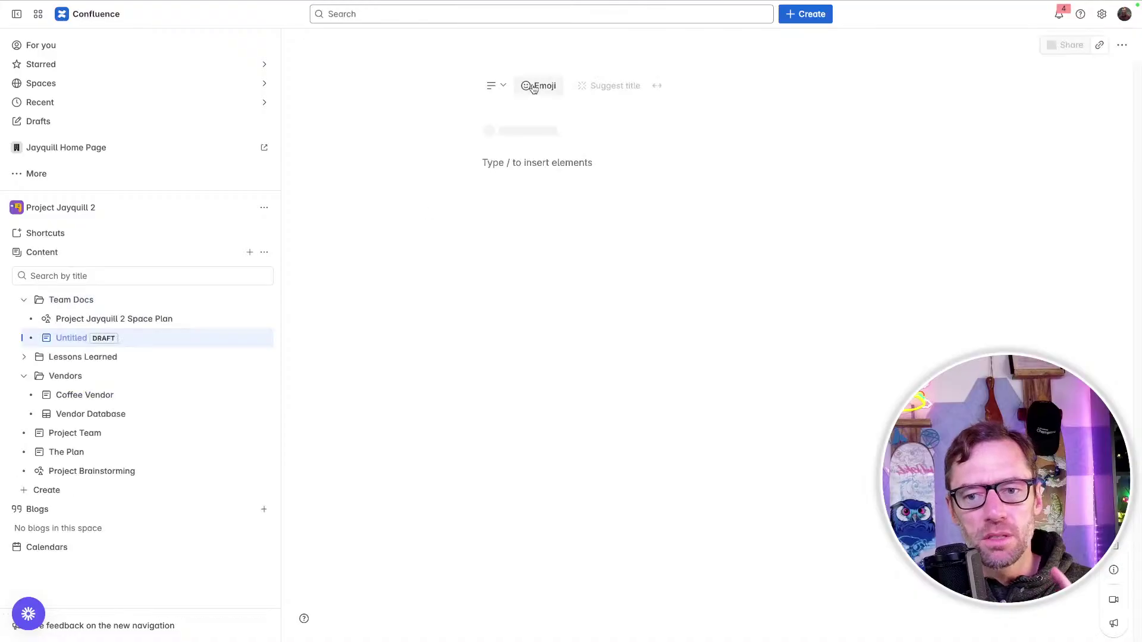
type("Ta")
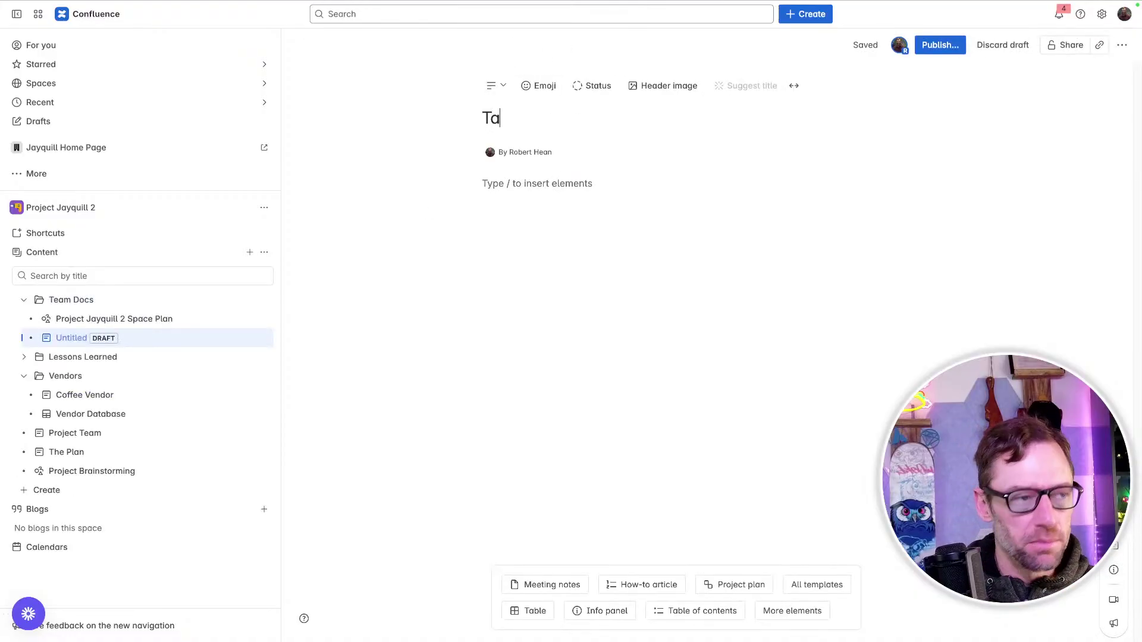
type("eam Tasks")
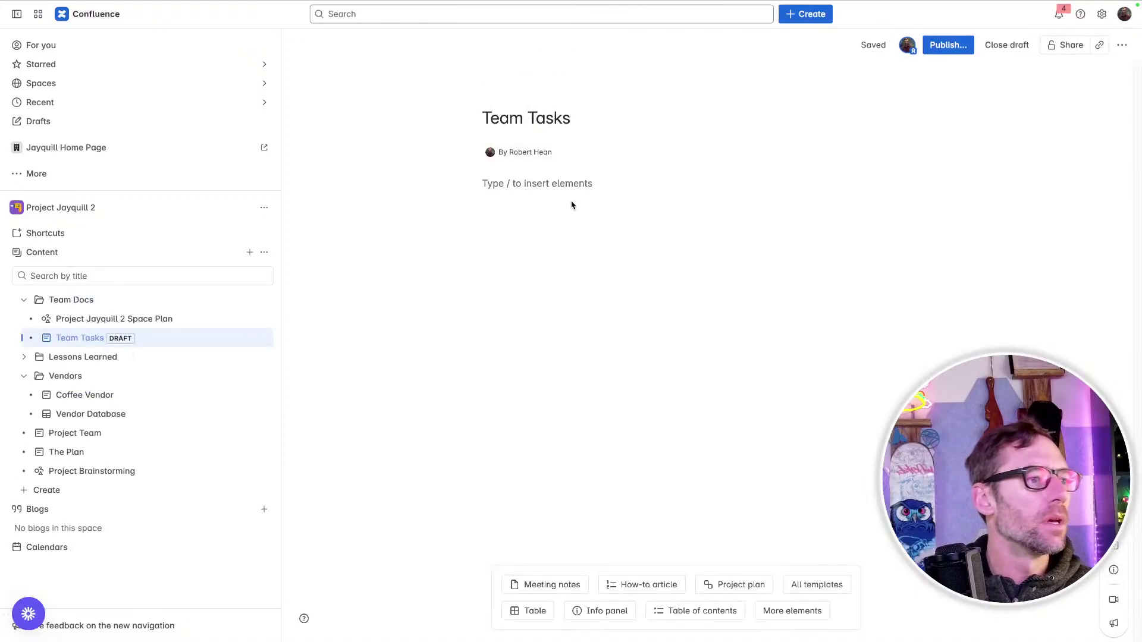
- Search the elements insertable into the Team Tasks page body for "action" and "item"
left_click(567, 183)
type("/")
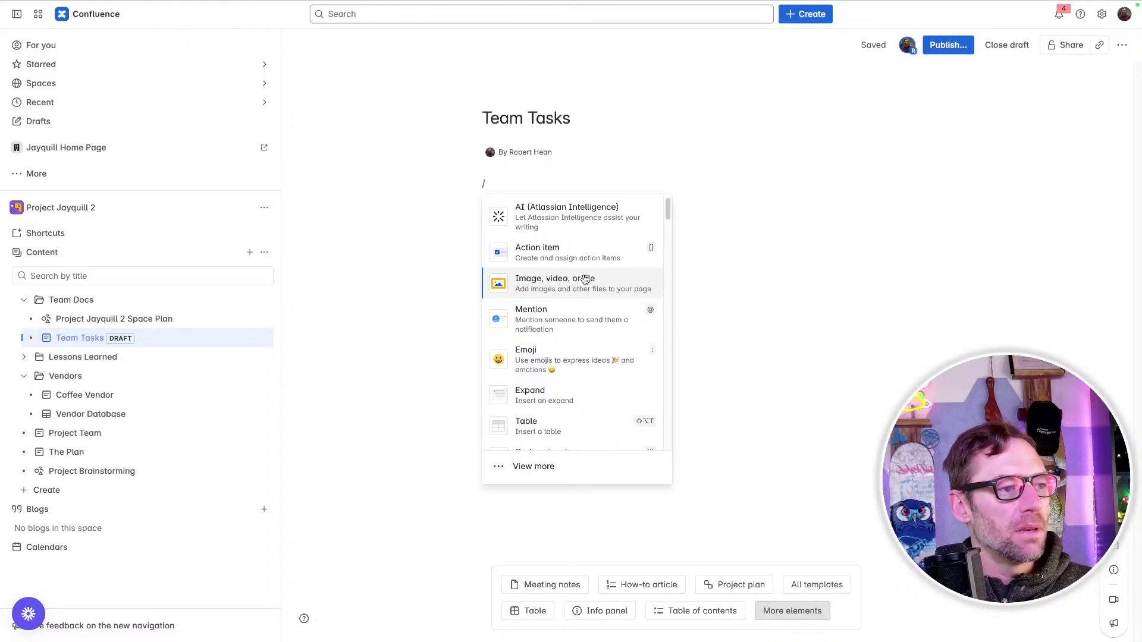
type("action")
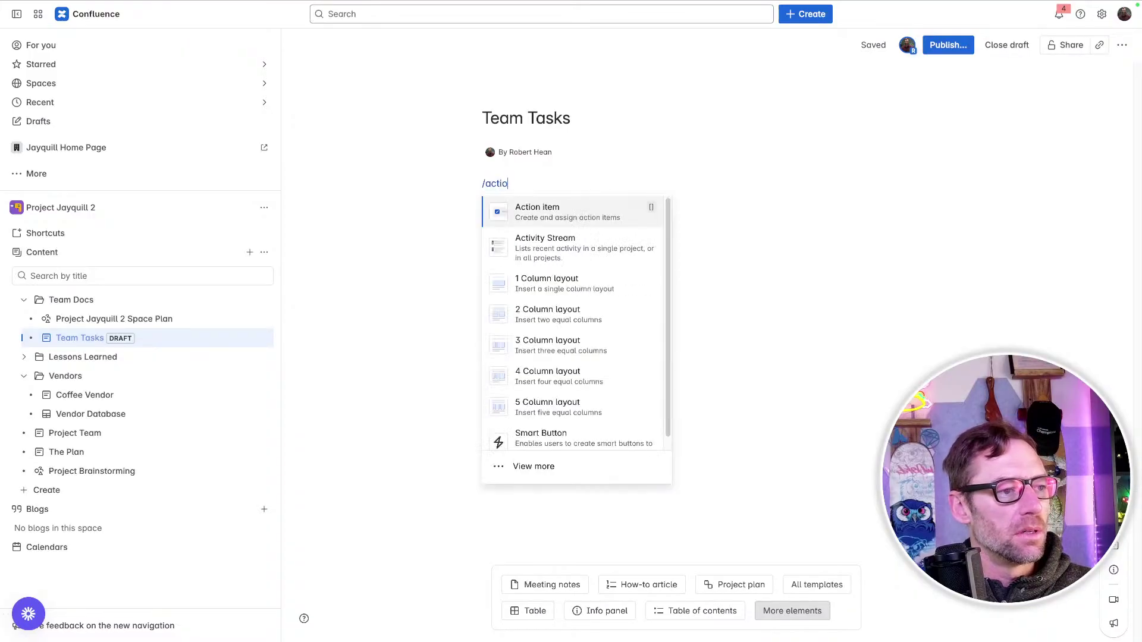
key("BackSpace")
key("BackSpace")
key("BackSpace")
key("BackSpace")
key("BackSpace")
key("BackSpace")
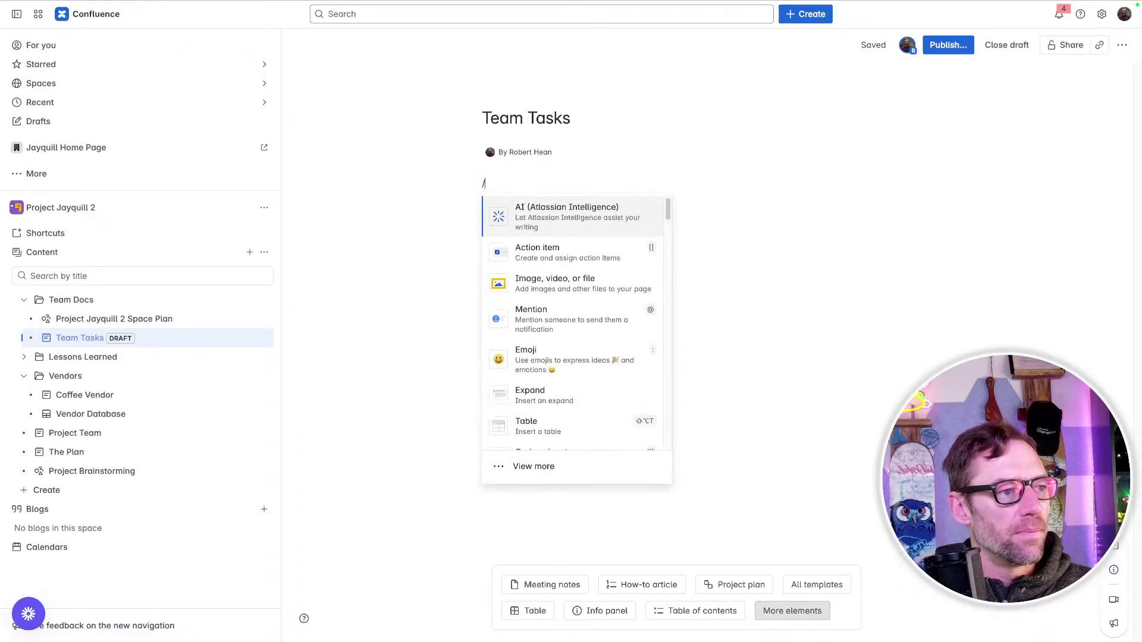
type("item")
key("BackSpace")
key("BackSpace")
key("BackSpace")
key("BackSpace")
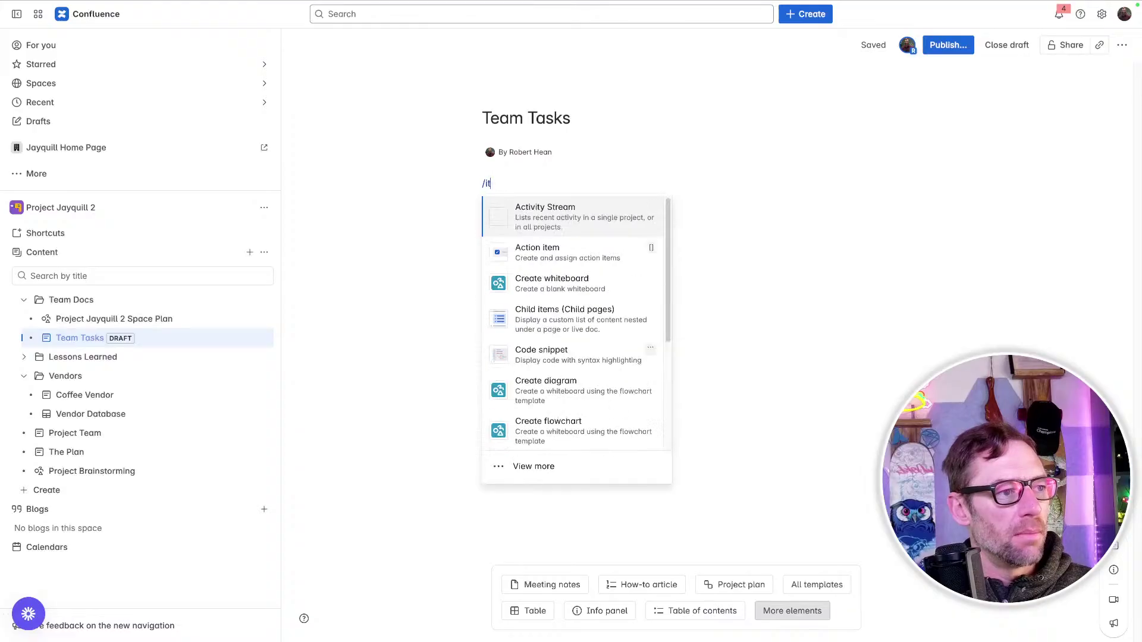
- Search the insertable elements for "to do" and "list", and look through the list-related options
type("to do")
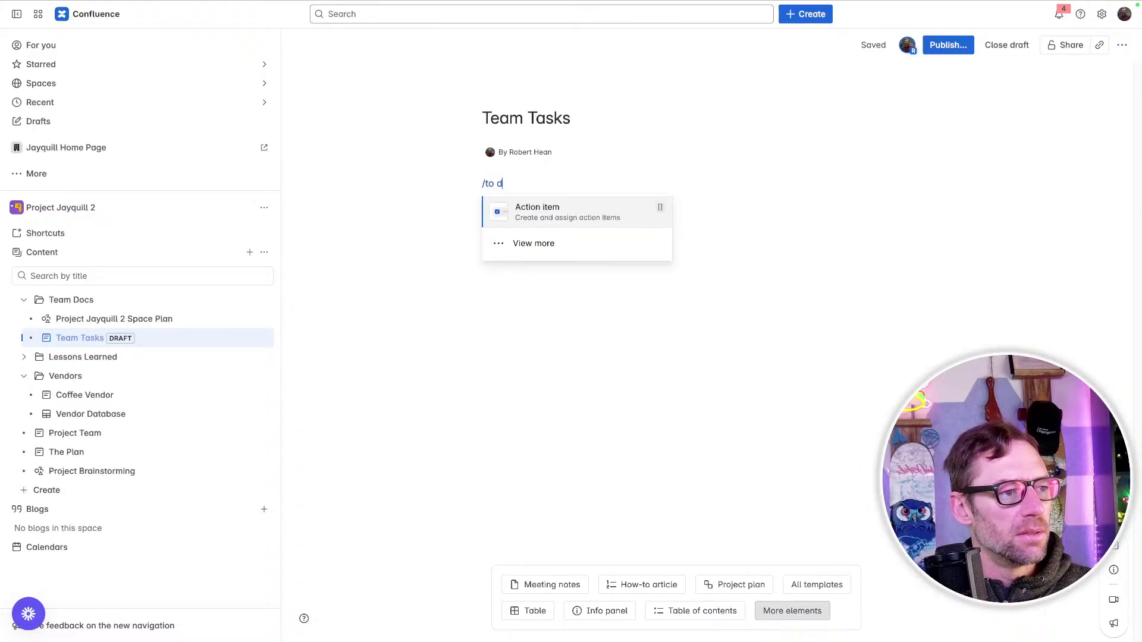
key("BackSpace")
key("BackSpace")
key("BackSpace")
key("BackSpace")
type("list")
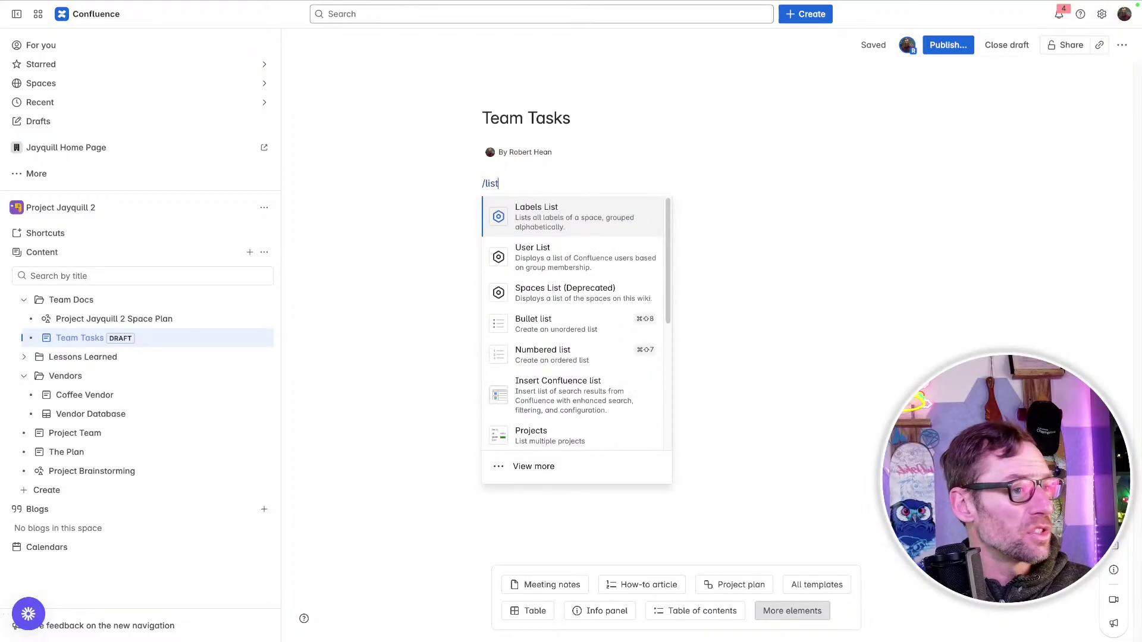
scroll(629, 349, "down", 5)
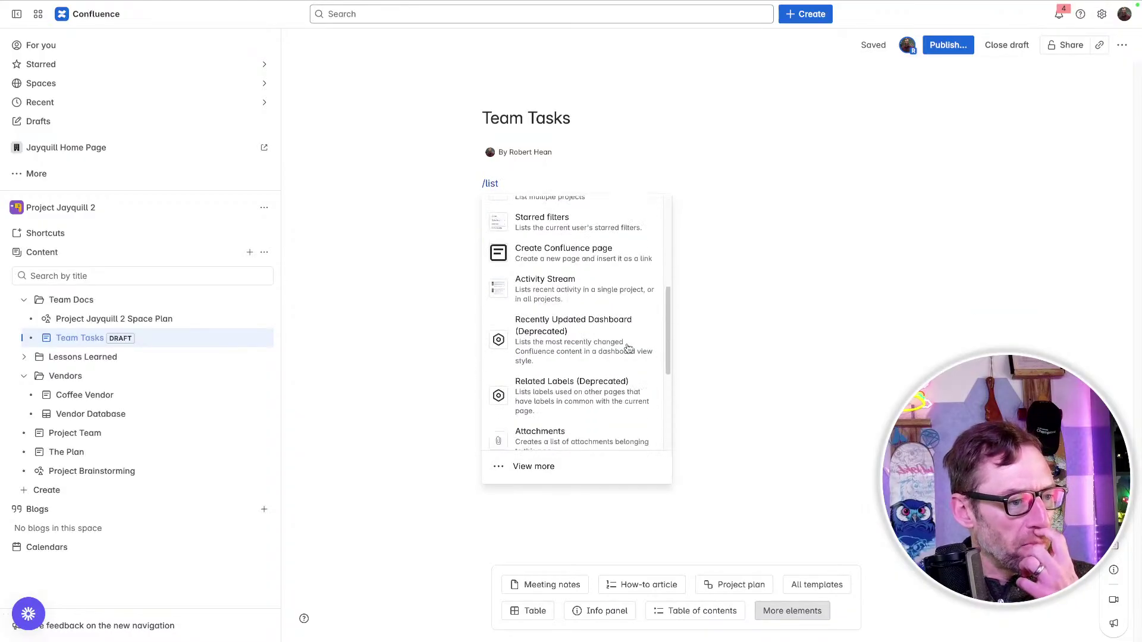
scroll(607, 300, "down", 2)
scroll(607, 297, "down", 4)
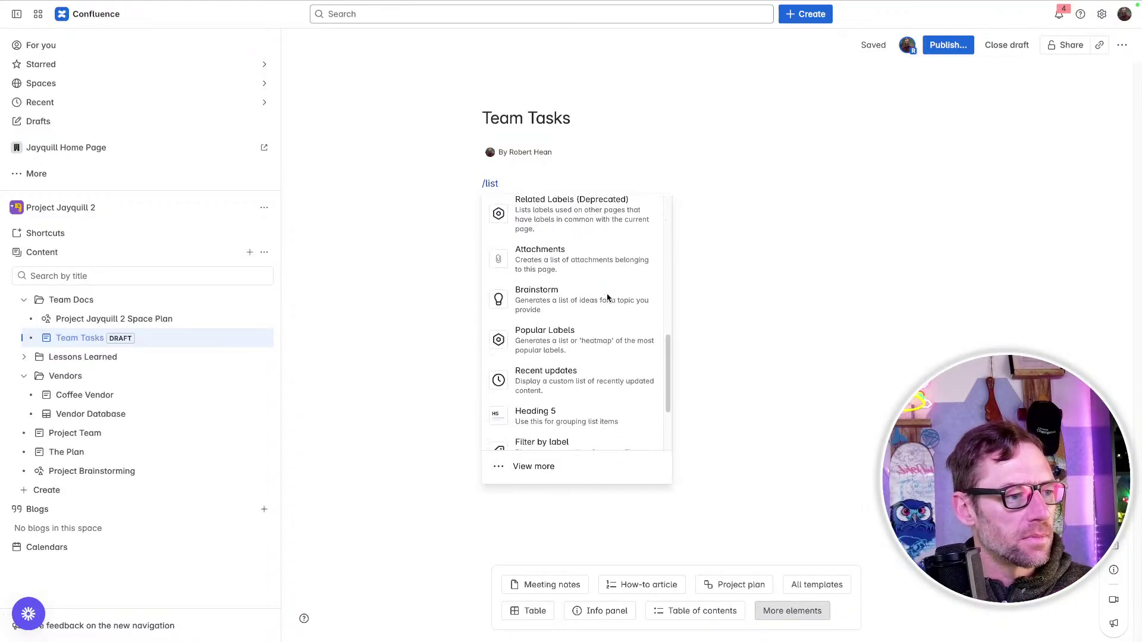
scroll(607, 298, "up", 10)
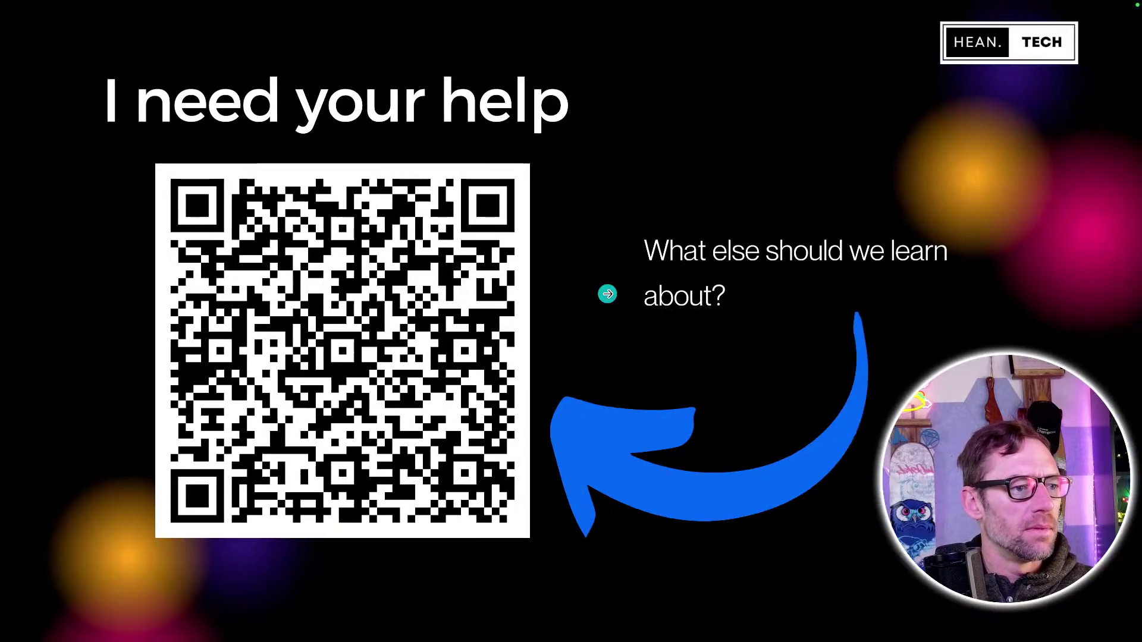
- Switch to the Canva presentation and look up the slides on tasks, finding tasks and task reports
key("Escape")
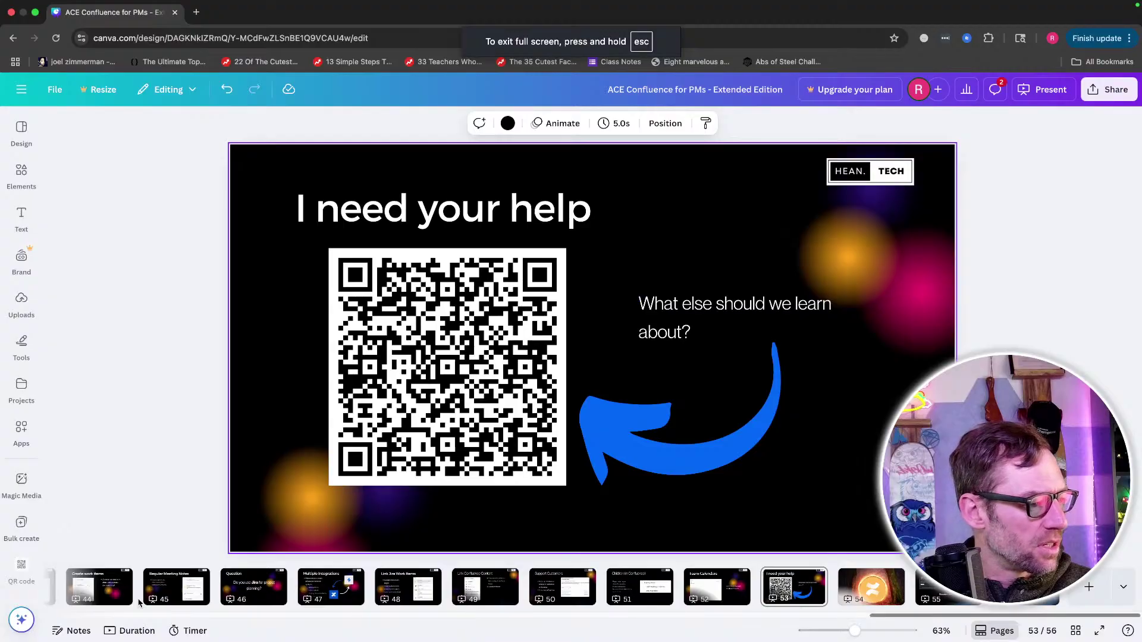
left_click(95, 587)
key("Left")
key("Left")
key("Left")
key("Left")
key("Left")
key("Left")
key("Left")
key("Left")
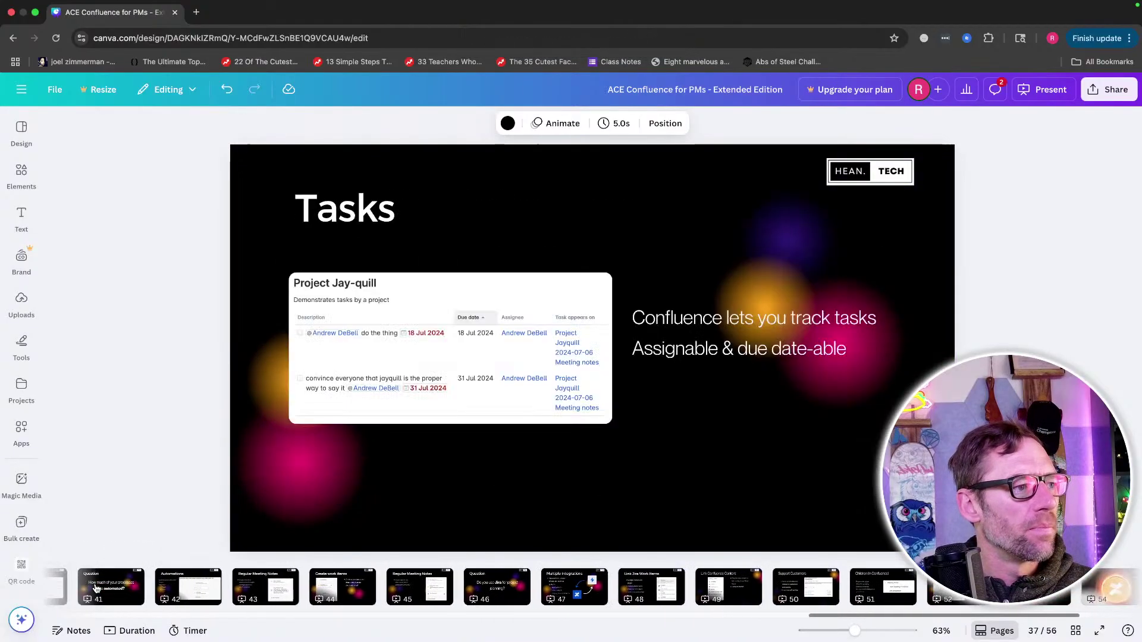
key("Right")
key("Right")
key("Right")
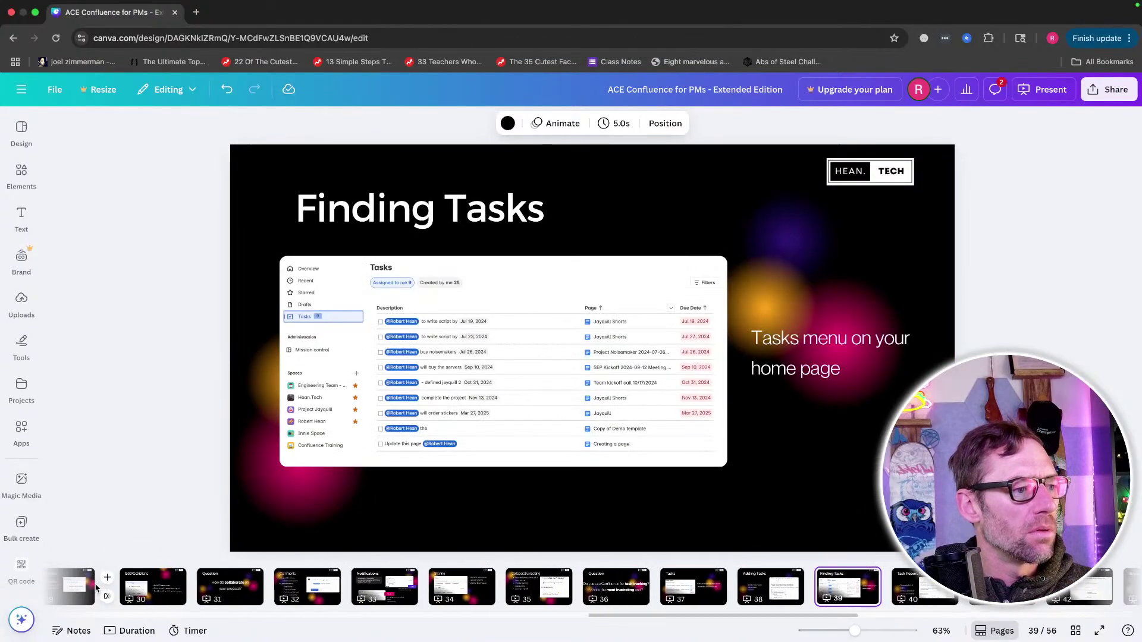
key("Right")
- Switch back to Confluence, insert a Task report on the Team Tasks page, and restrict it to the Project Jayquill space
key("super+Tab")
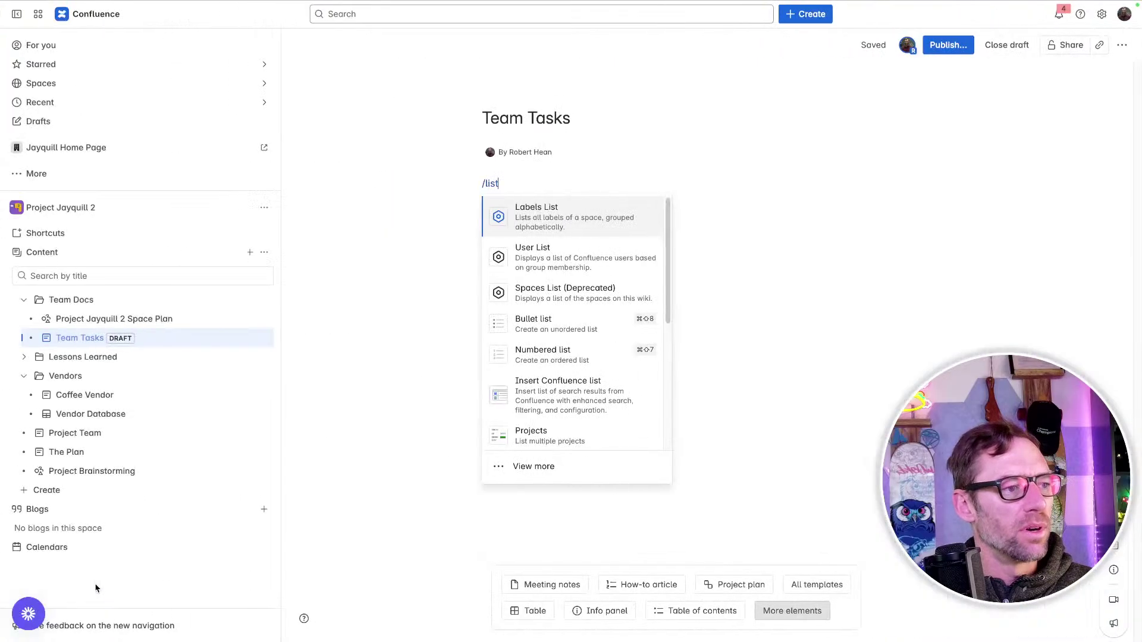
key("BackSpace")
key("BackSpace")
key("BackSpace")
key("BackSpace")
type("task")
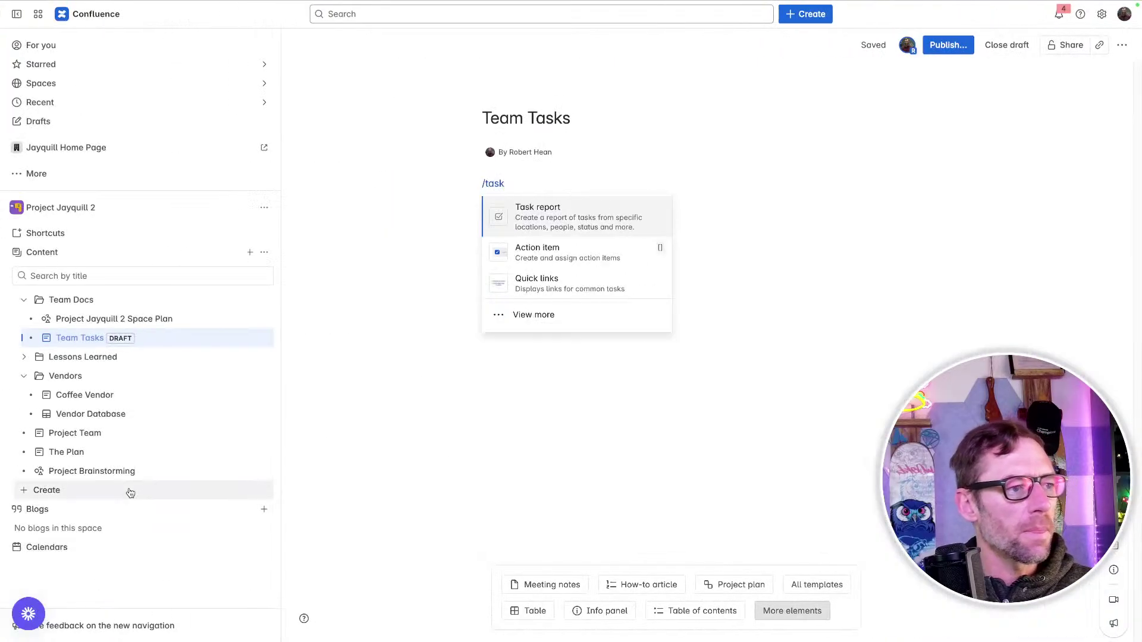
left_click(567, 216)
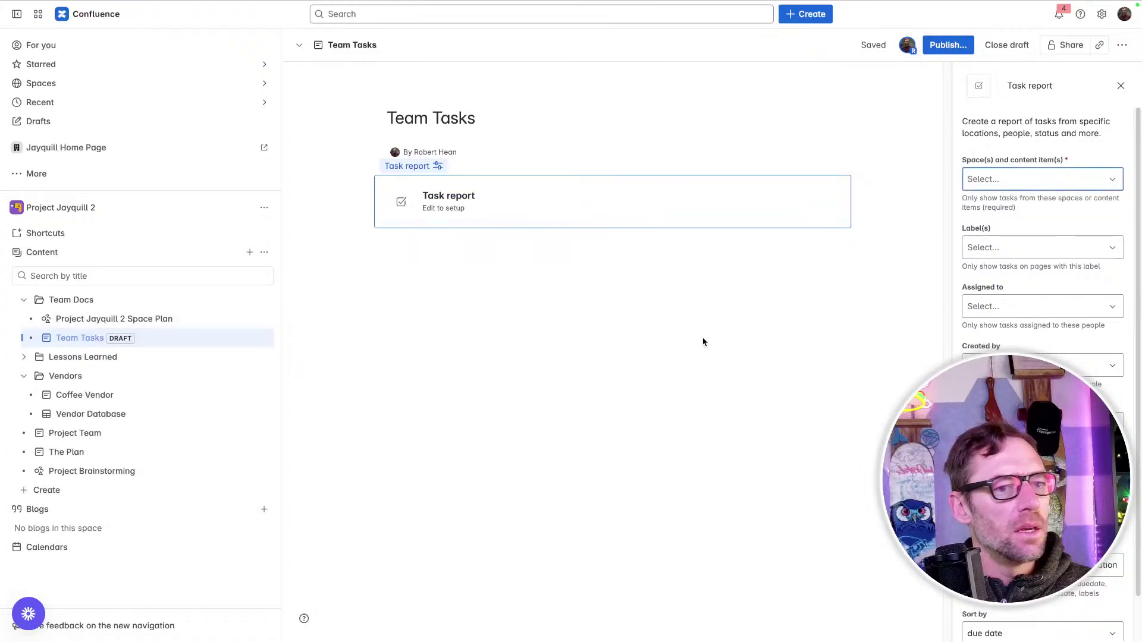
left_click(1005, 178)
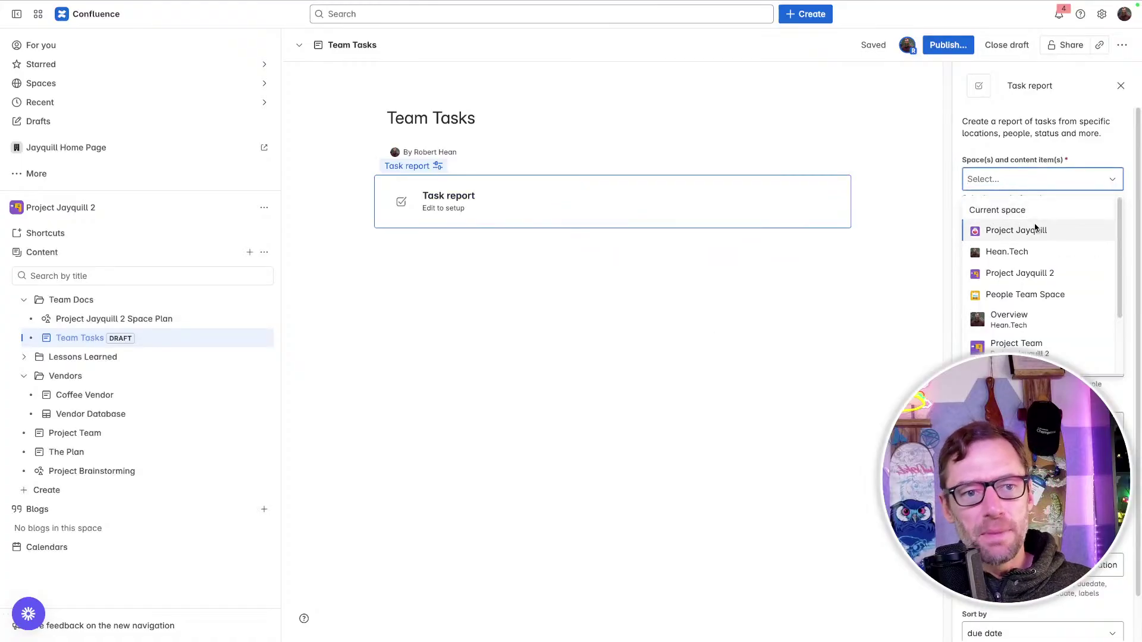
left_click(1034, 229)
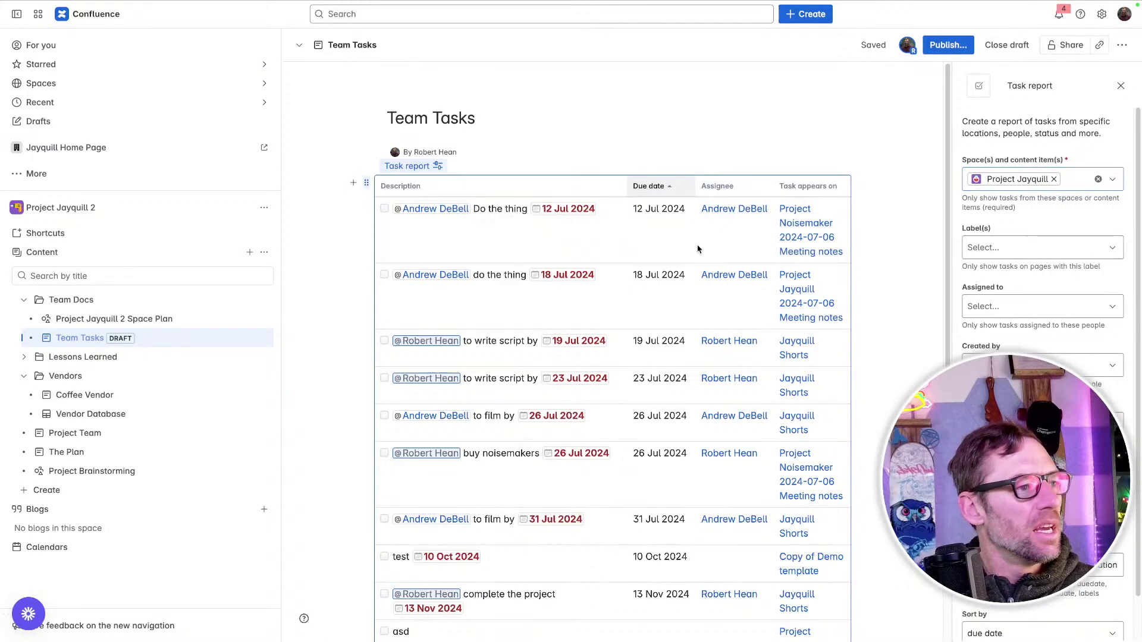
- Try filtering the task report by one assignee's full name, and remove that assignee filter again
left_click(1028, 316)
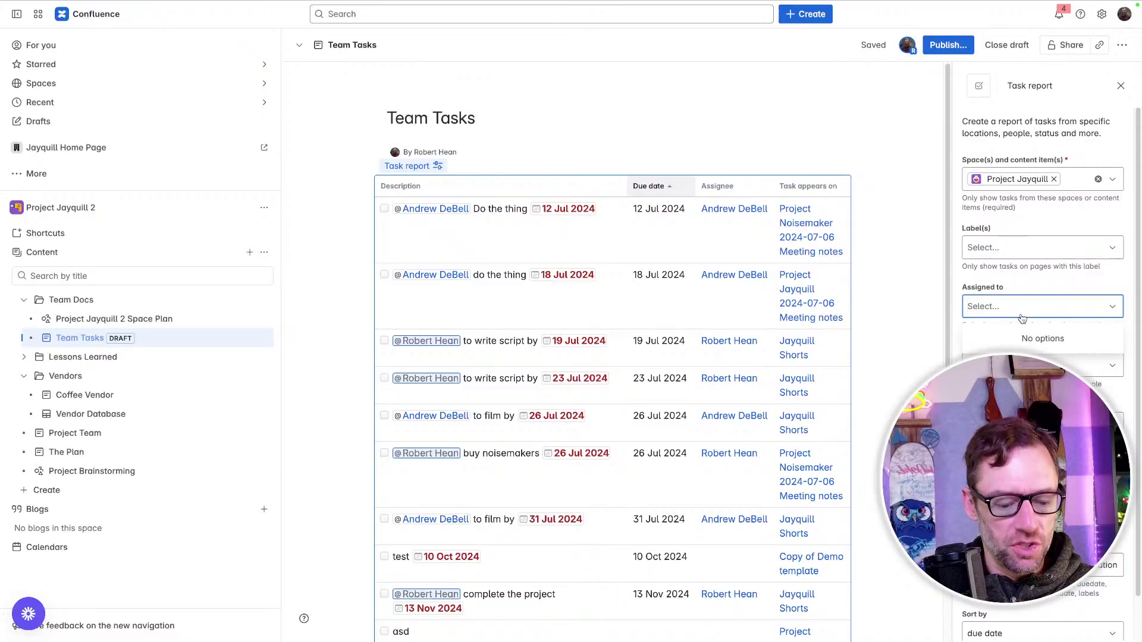
type("robert hean")
key("Return")
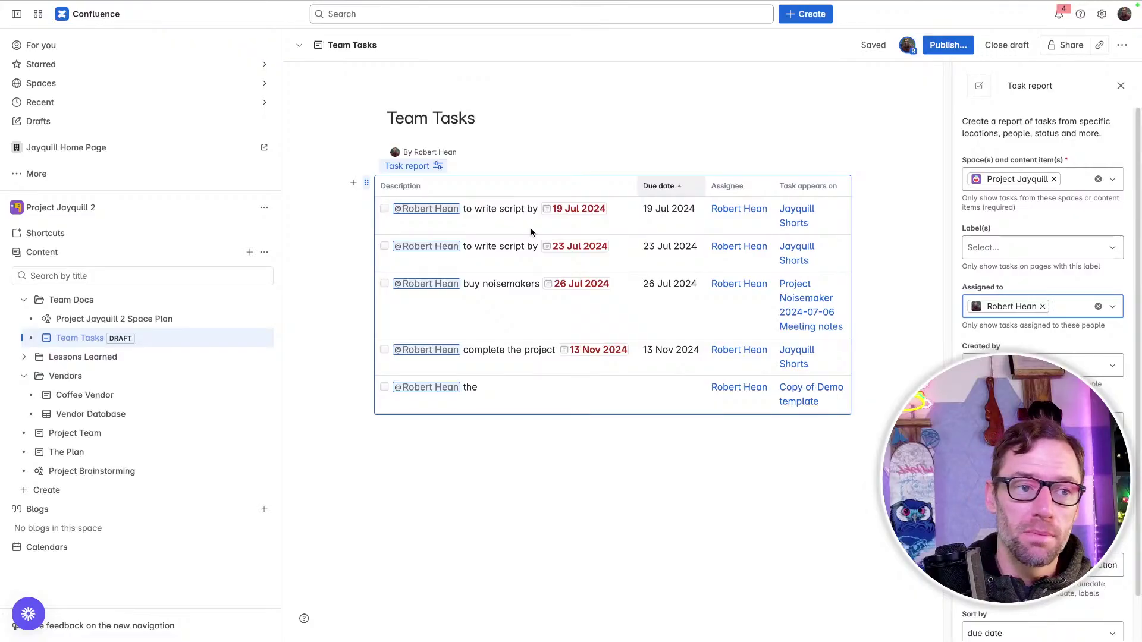
left_click(1042, 307)
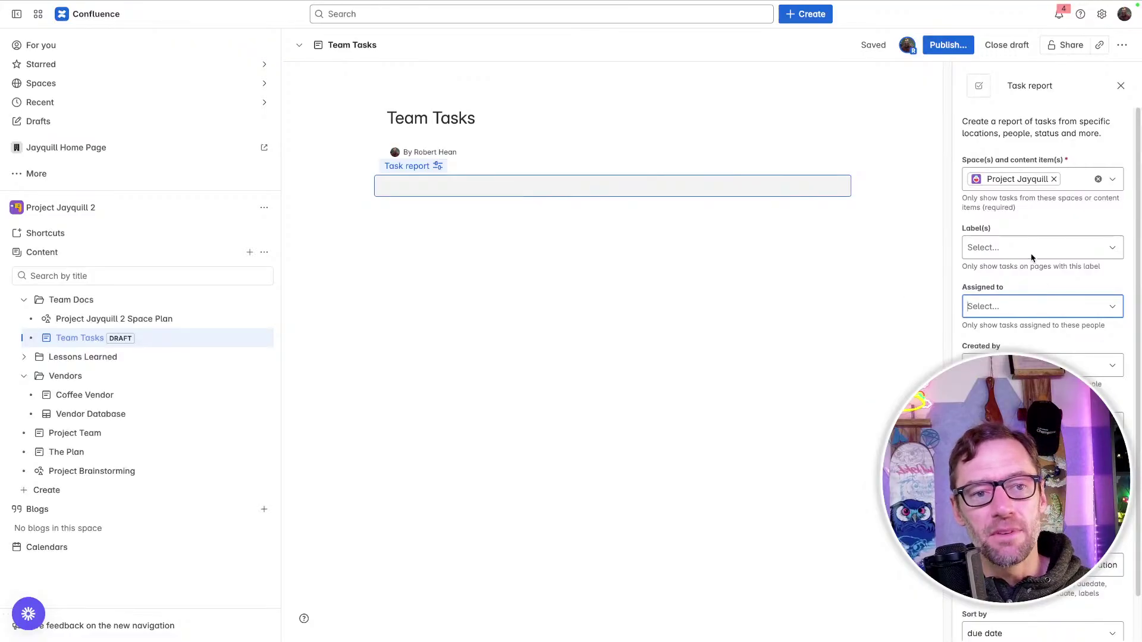
- Try the terms "developer" and "report" in the task report's label filter, and clear the filter
left_click(1028, 253)
type("developer")
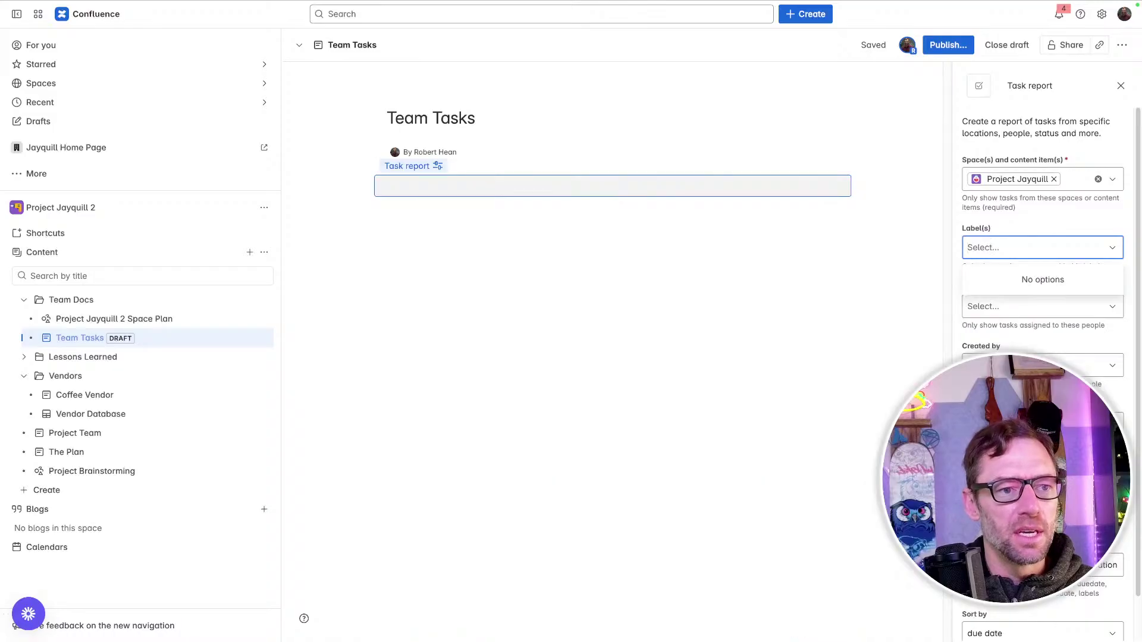
key("ctrl+a")
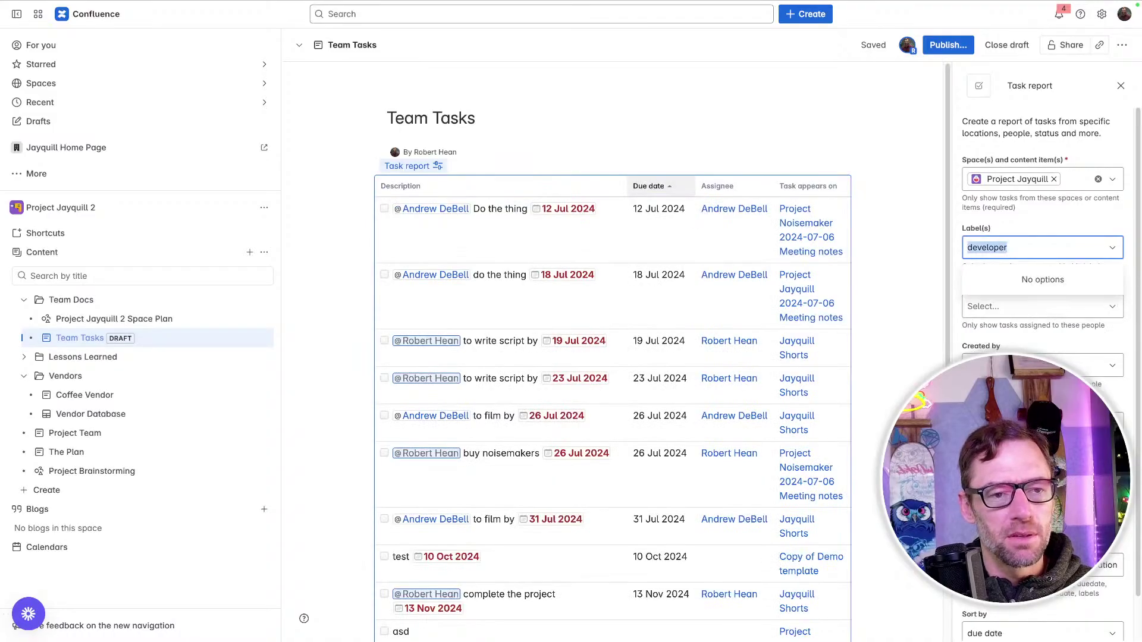
type("report")
key("ctrl+a")
key("BackSpace")
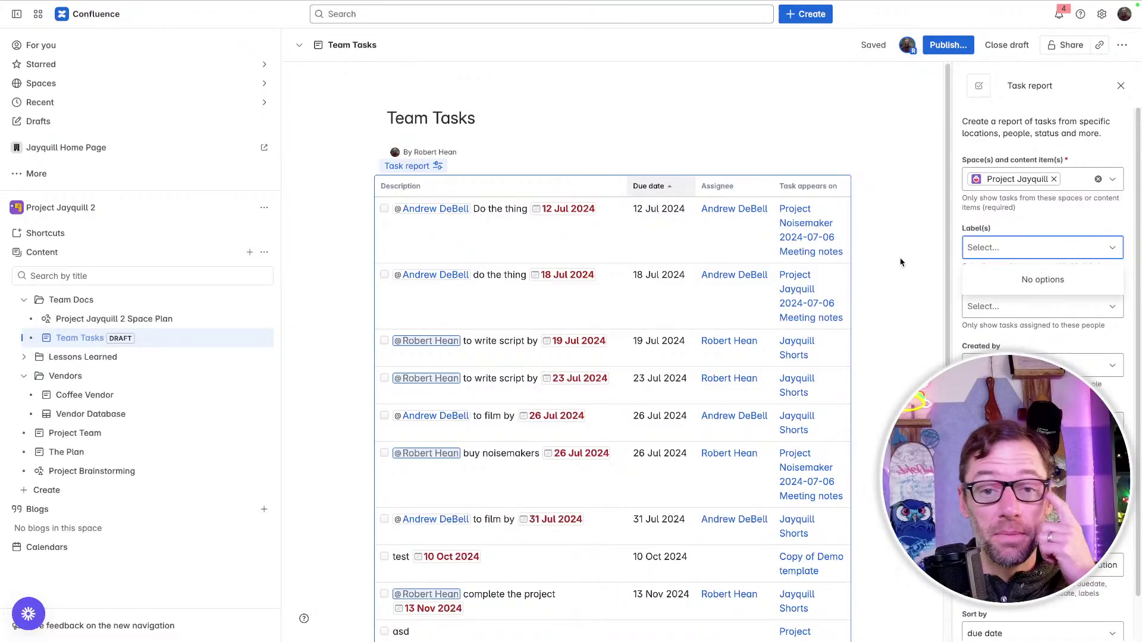
- Publish the Team Tasks page and mark the "Do the thing" task due 12 Jul 2024 as complete in the report
left_click(884, 260)
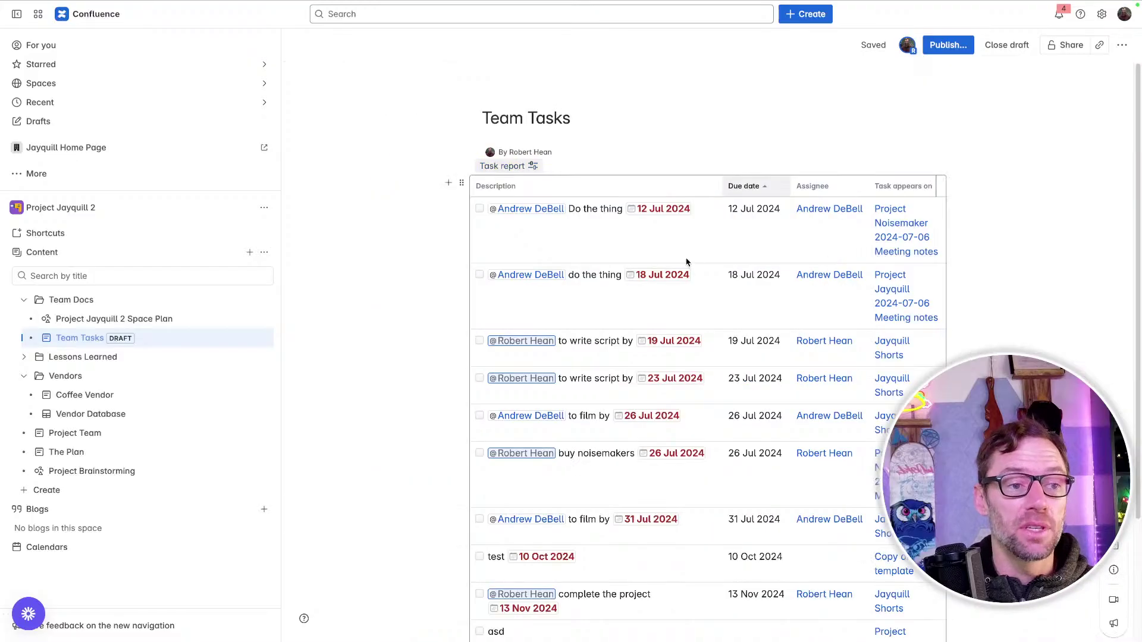
scroll(688, 265, "down", 3)
scroll(649, 431, "up", 3)
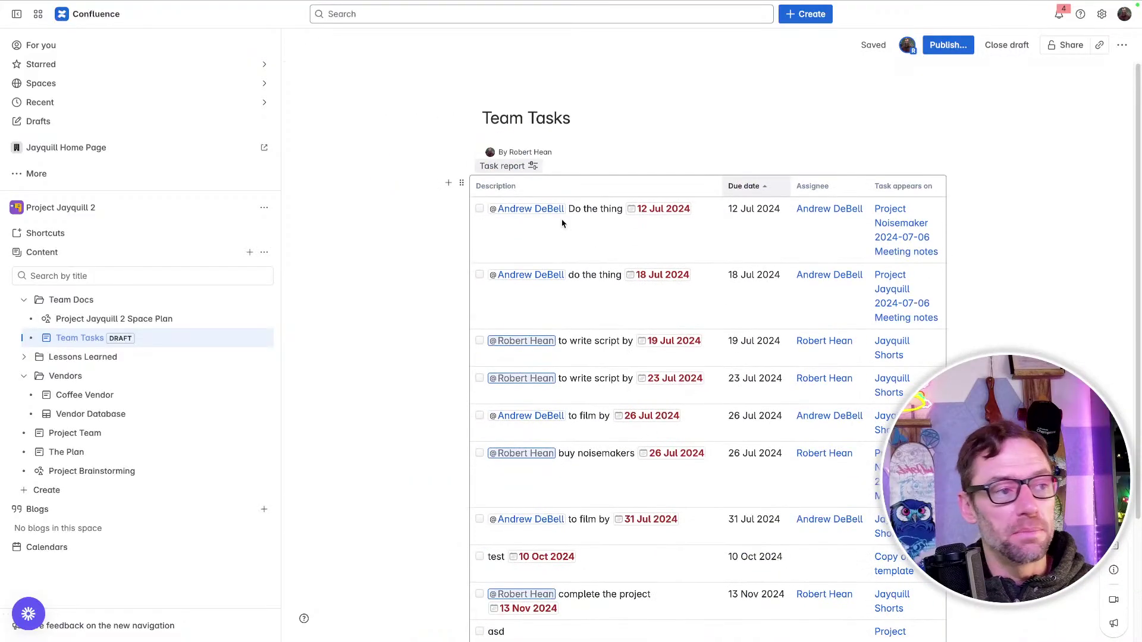
left_click(951, 48)
left_click(718, 265)
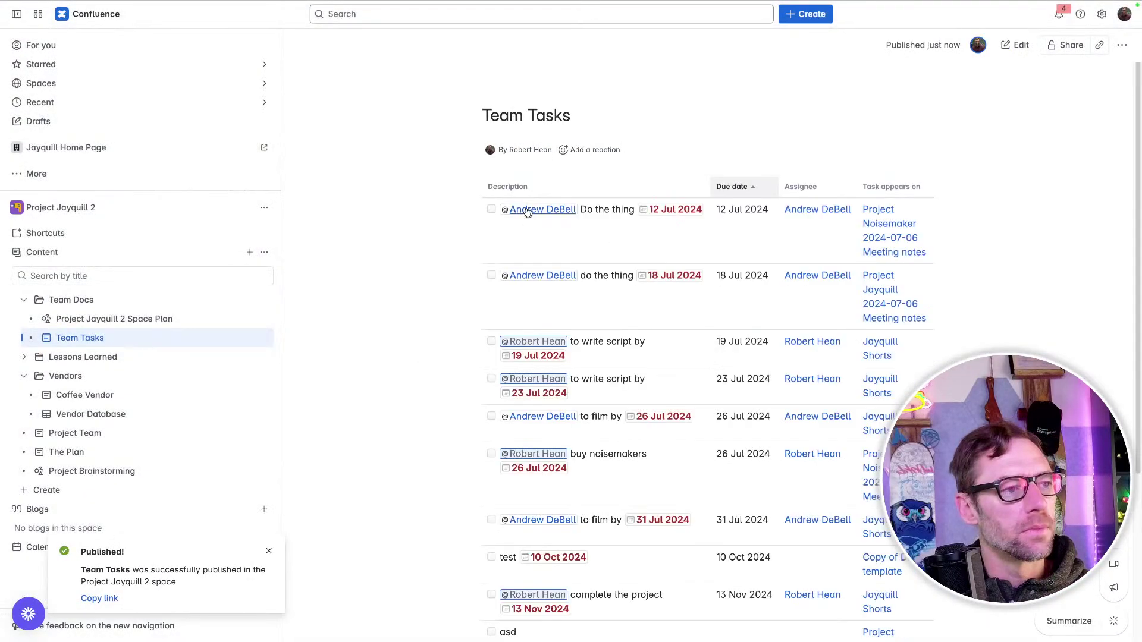
left_click(491, 209)
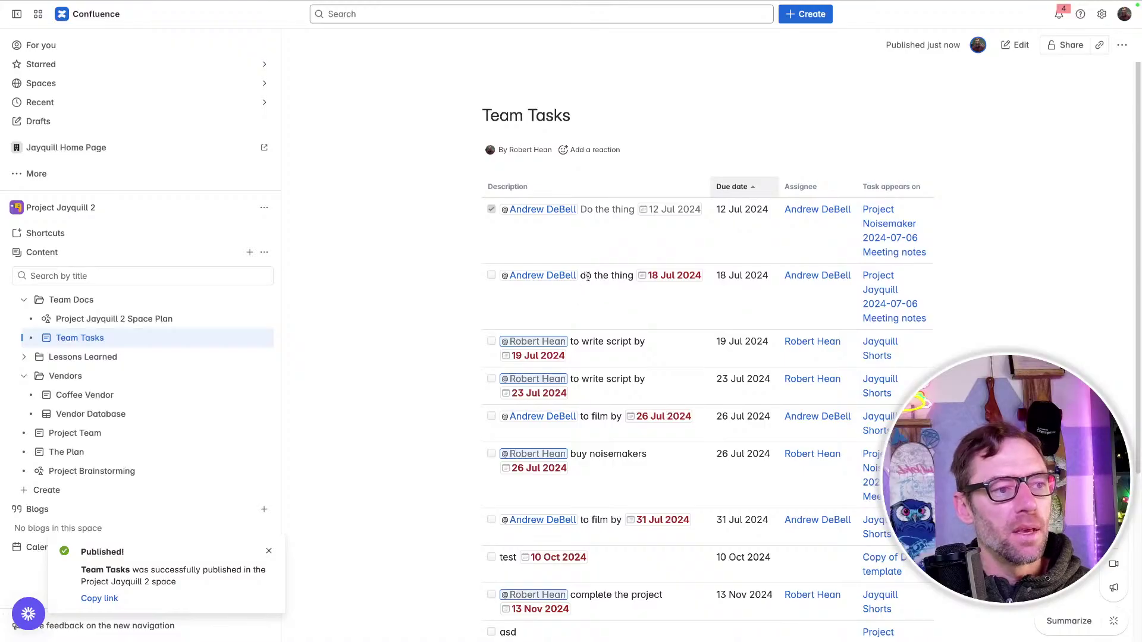
- Try to create a Jira work item from the "do the thing" text of the 18 Jul 2024 task, and dismiss it
left_click_drag(582, 277, 627, 276)
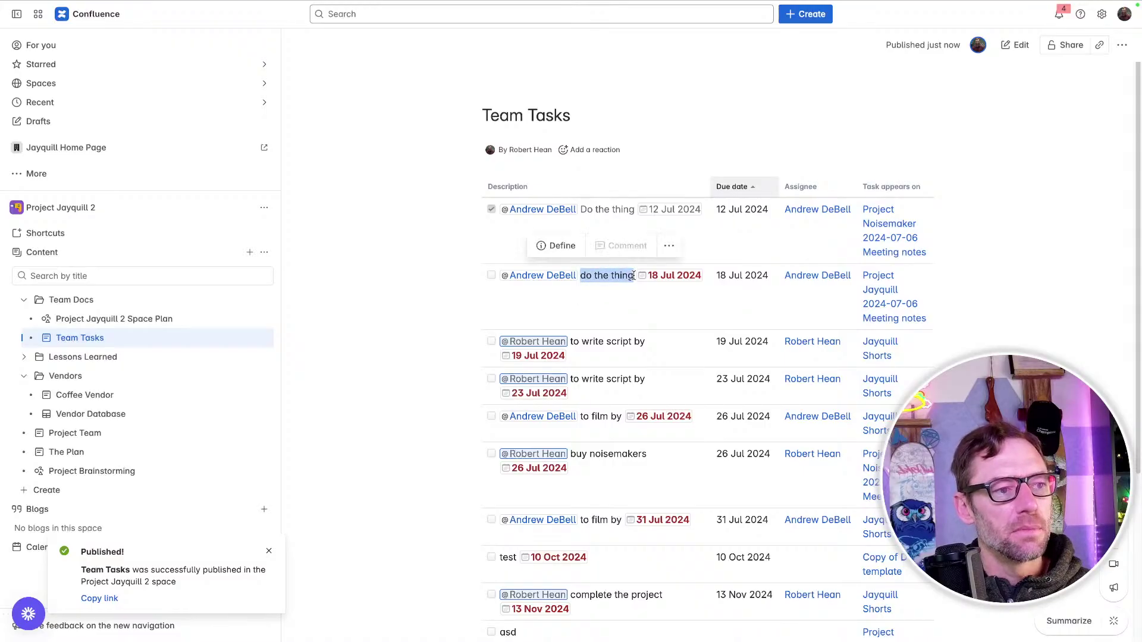
left_click(668, 246)
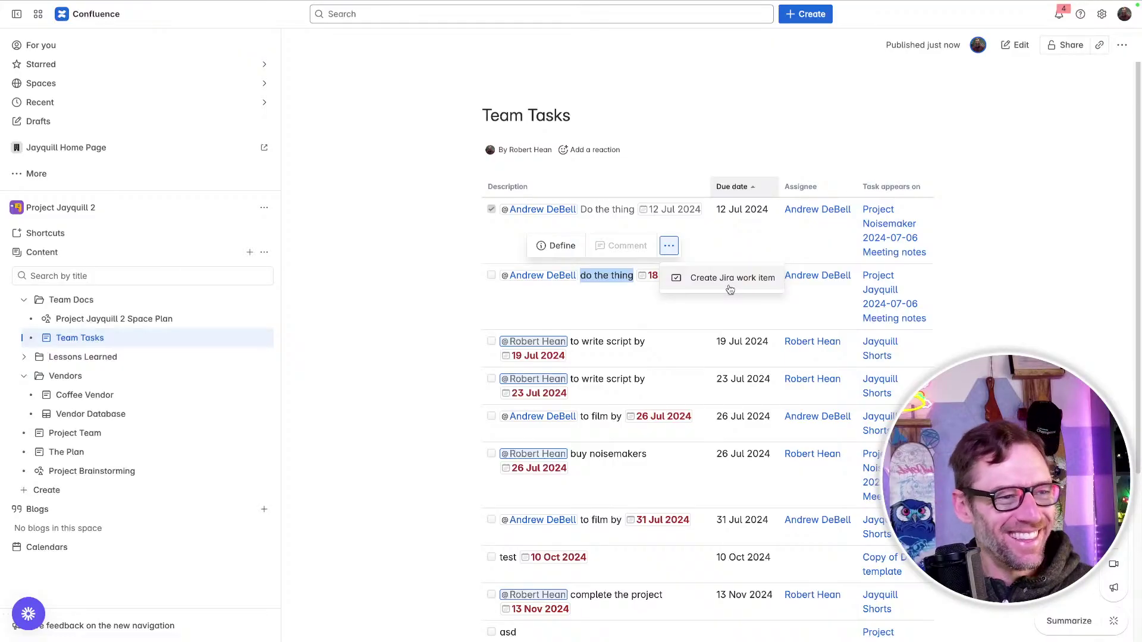
left_click(729, 289)
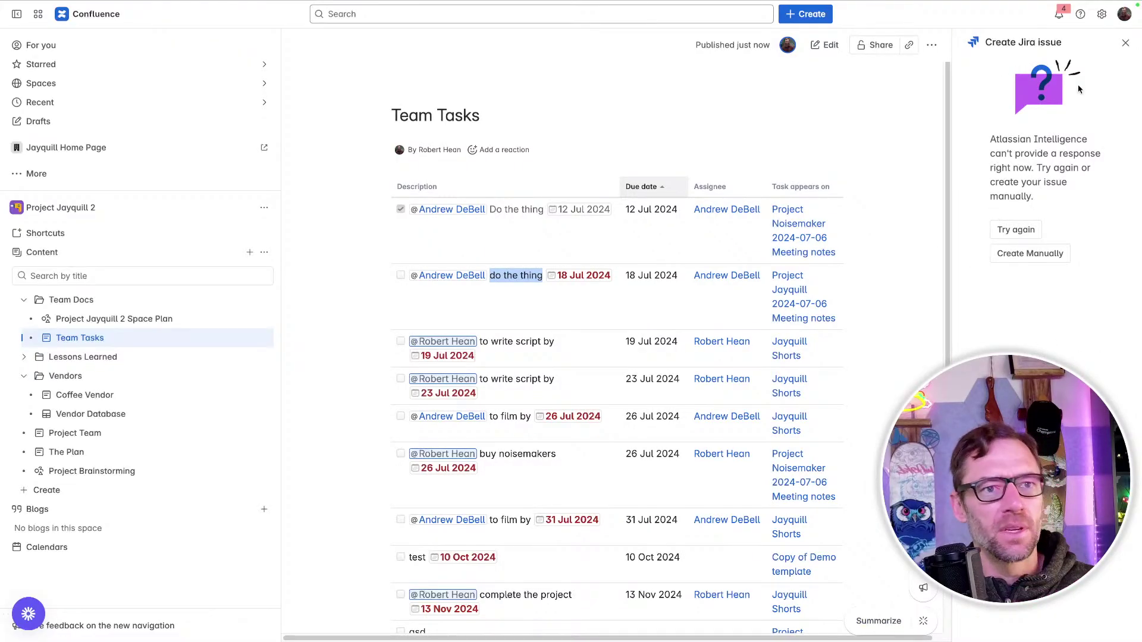
left_click(1021, 229)
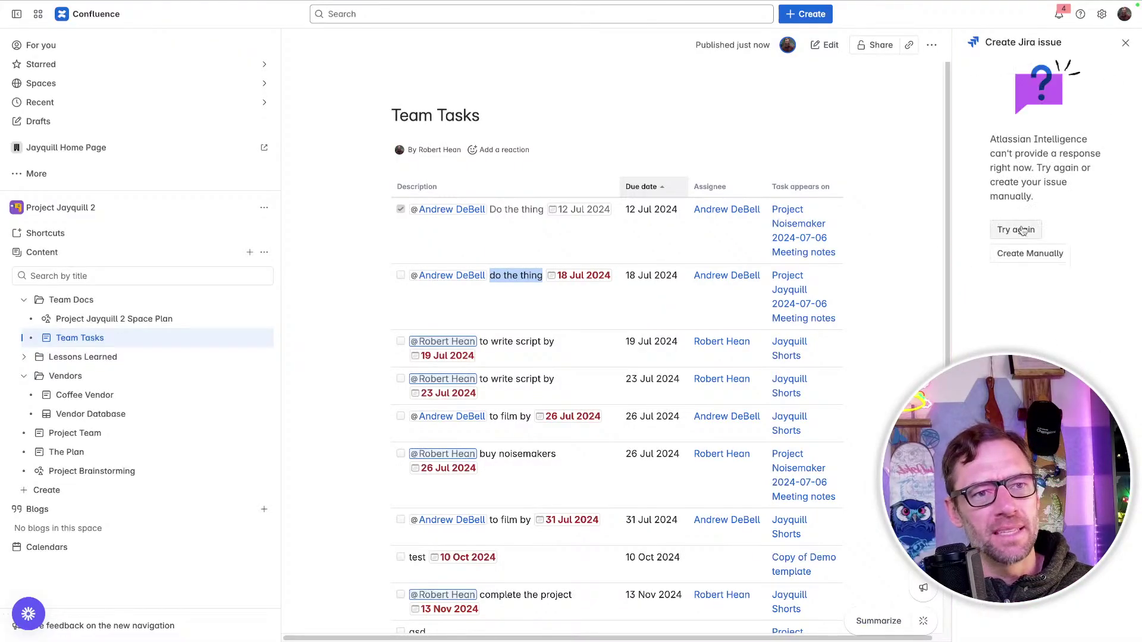
left_click(1126, 43)
- Start a Jira work item from the "do the thing" text again, choosing to create it manually
right_click(607, 277)
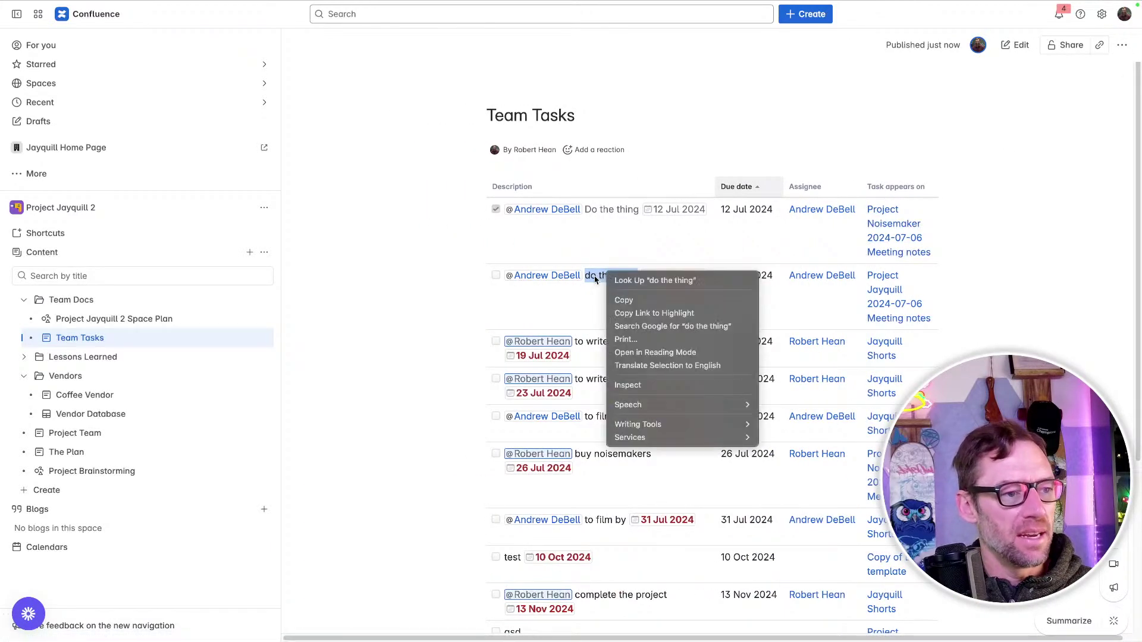
left_click(592, 277)
left_click_drag(585, 278, 639, 277)
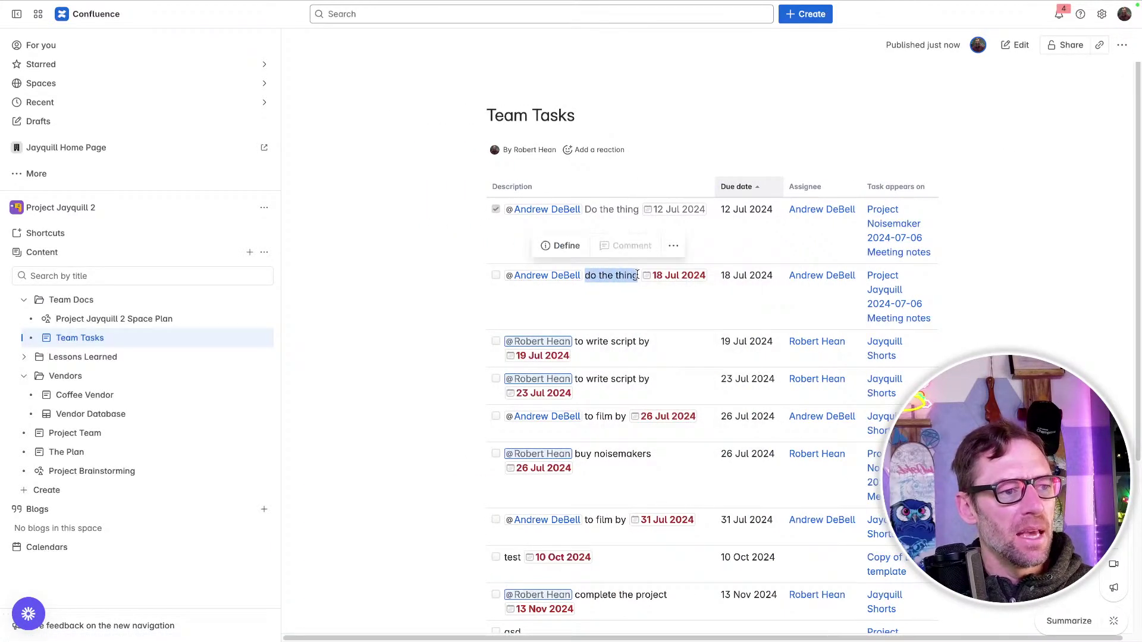
left_click(673, 247)
left_click(736, 278)
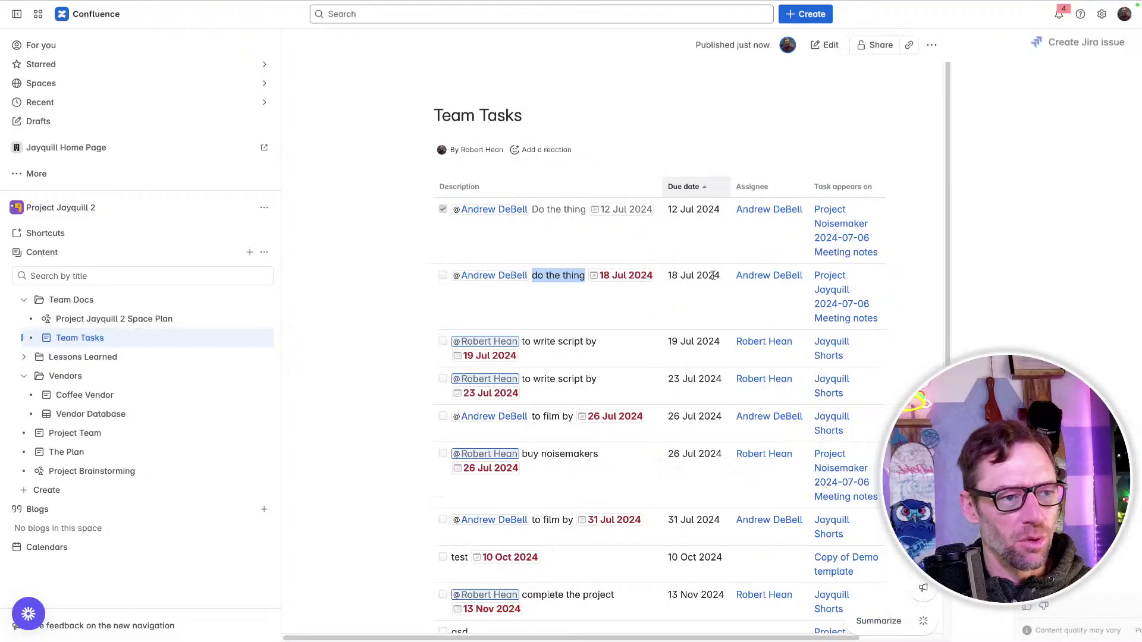
left_click(1020, 255)
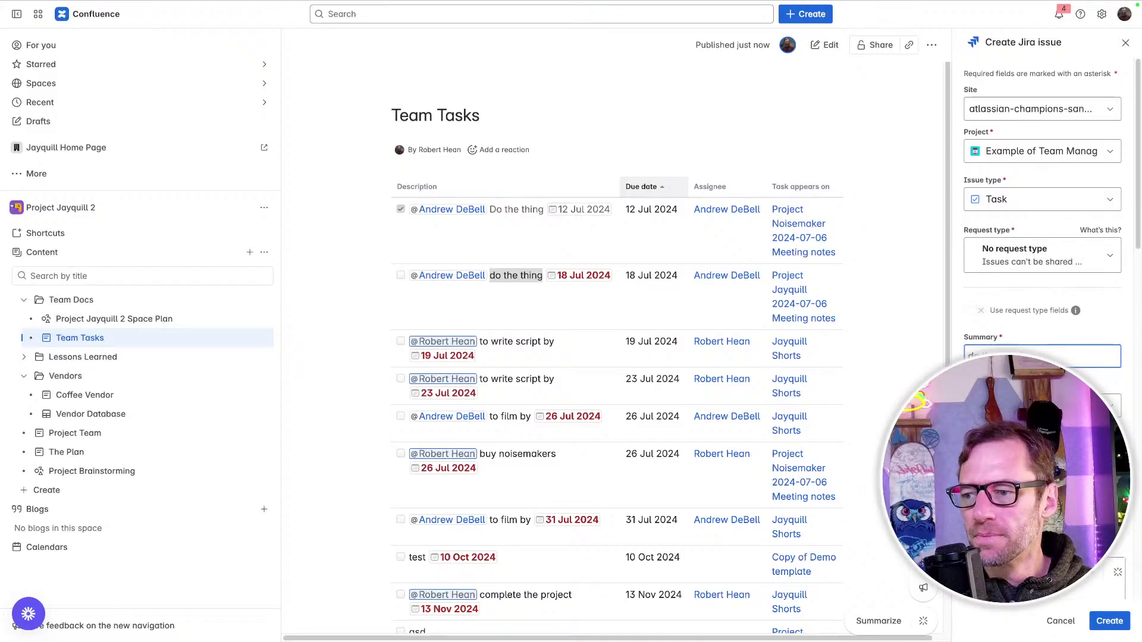
- Switch to the Canva presentation and present slide 53, "I need your help", in full screen
left_click(332, 524)
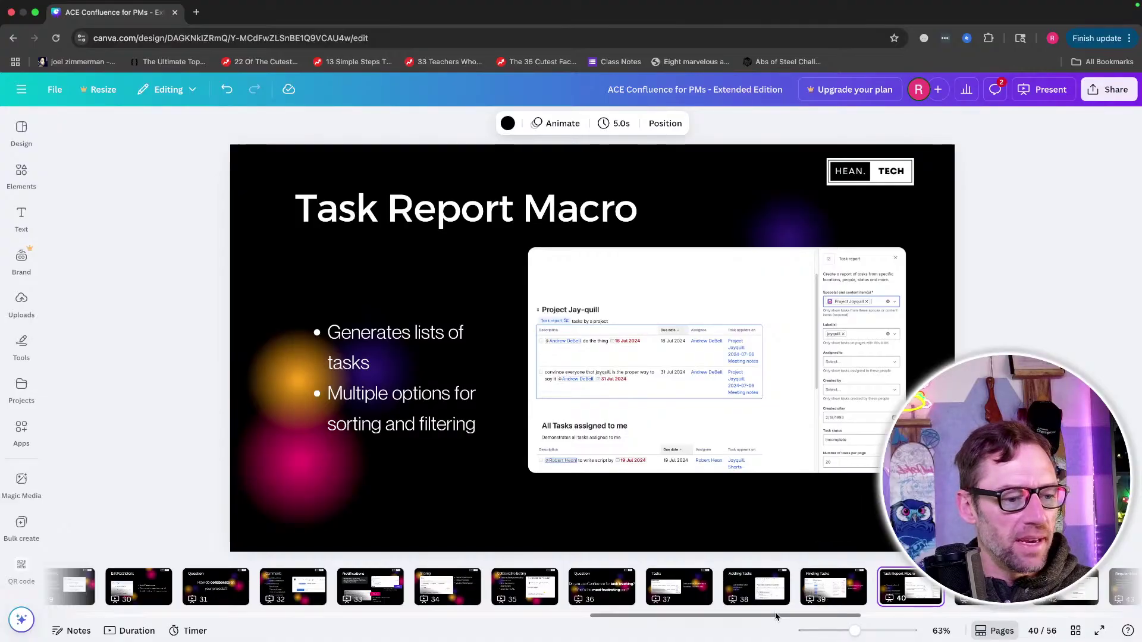
left_click_drag(777, 615, 1048, 611)
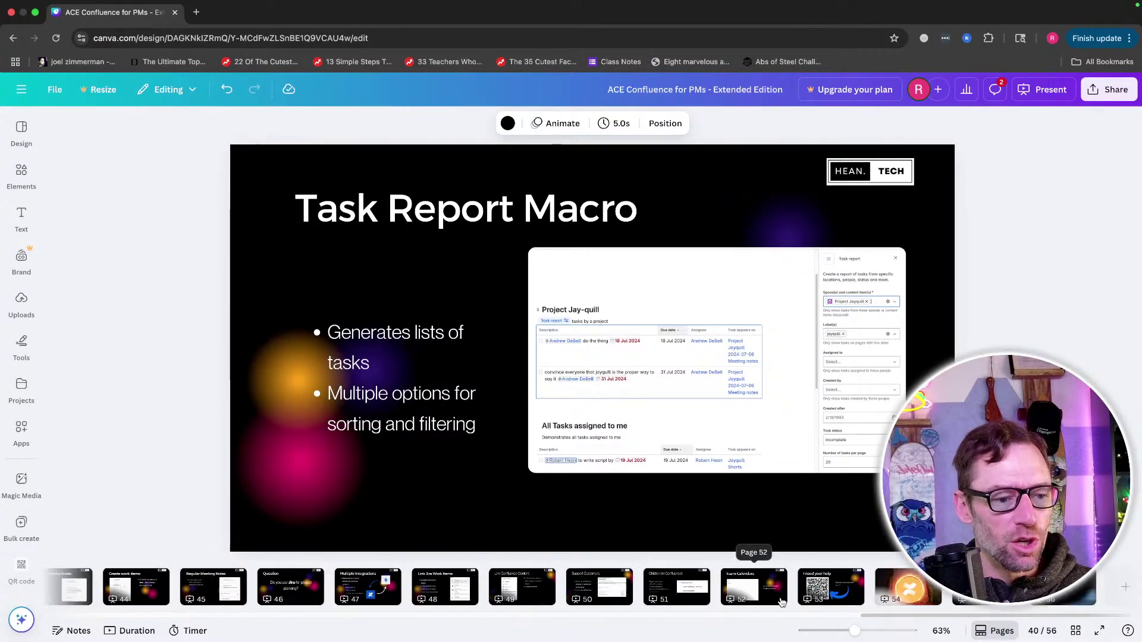
left_click(830, 587)
left_click(1051, 89)
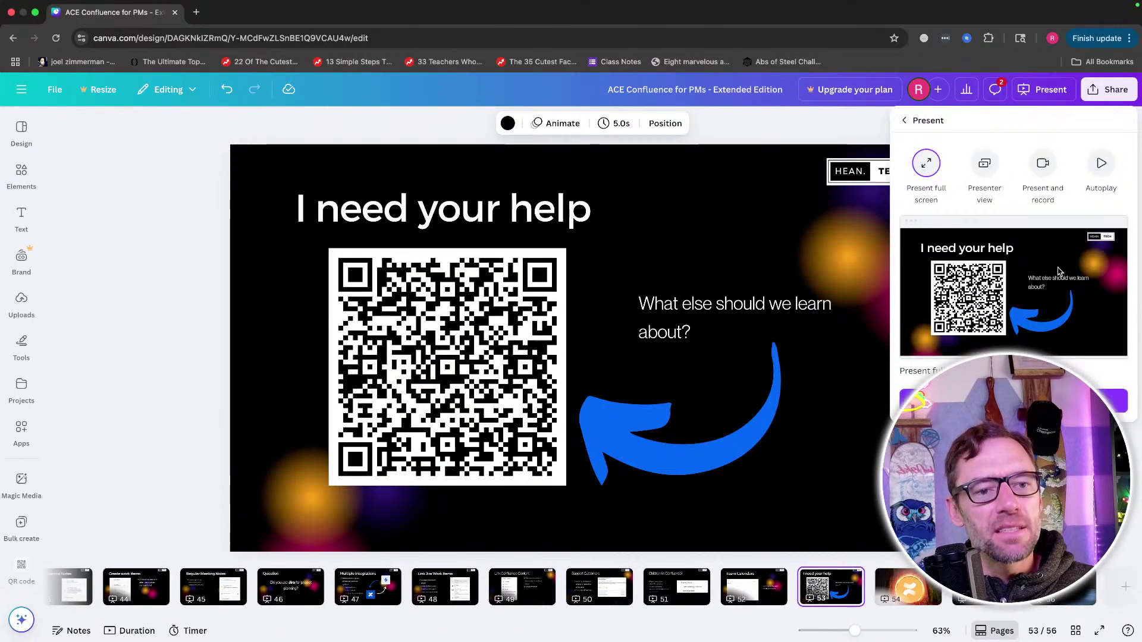
left_click(1100, 399)
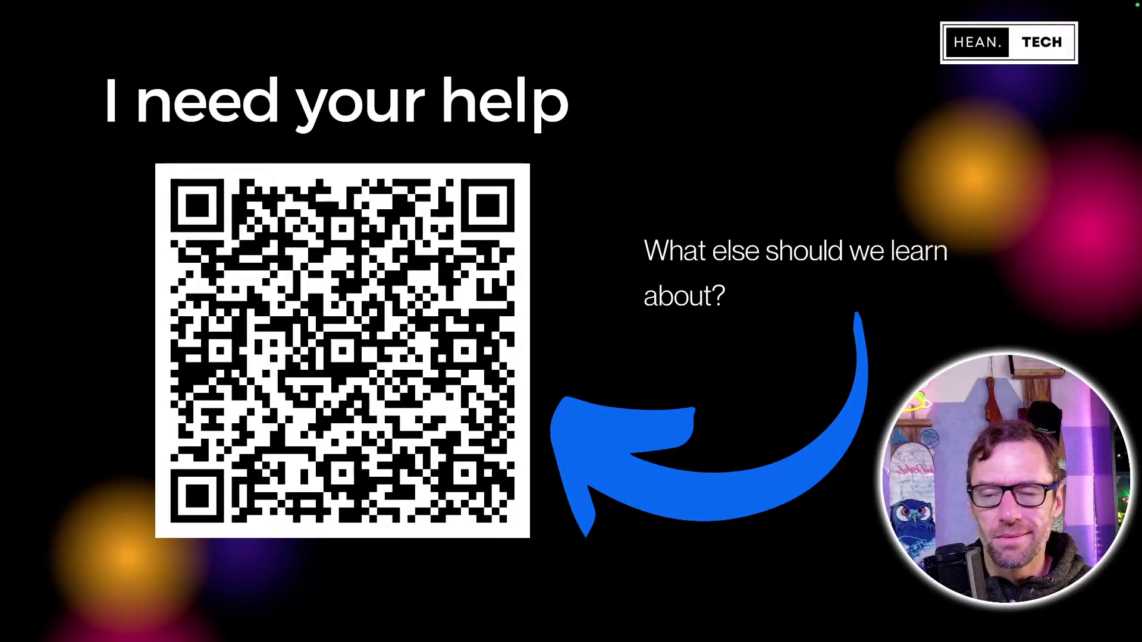
key("ctrl+Up")
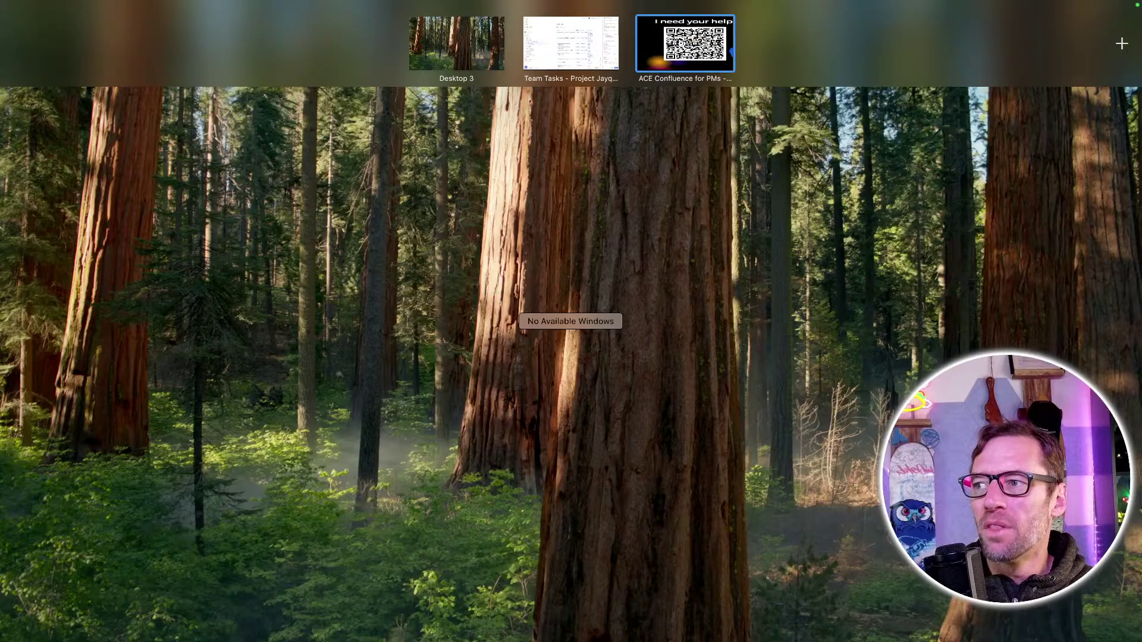
key("Escape")
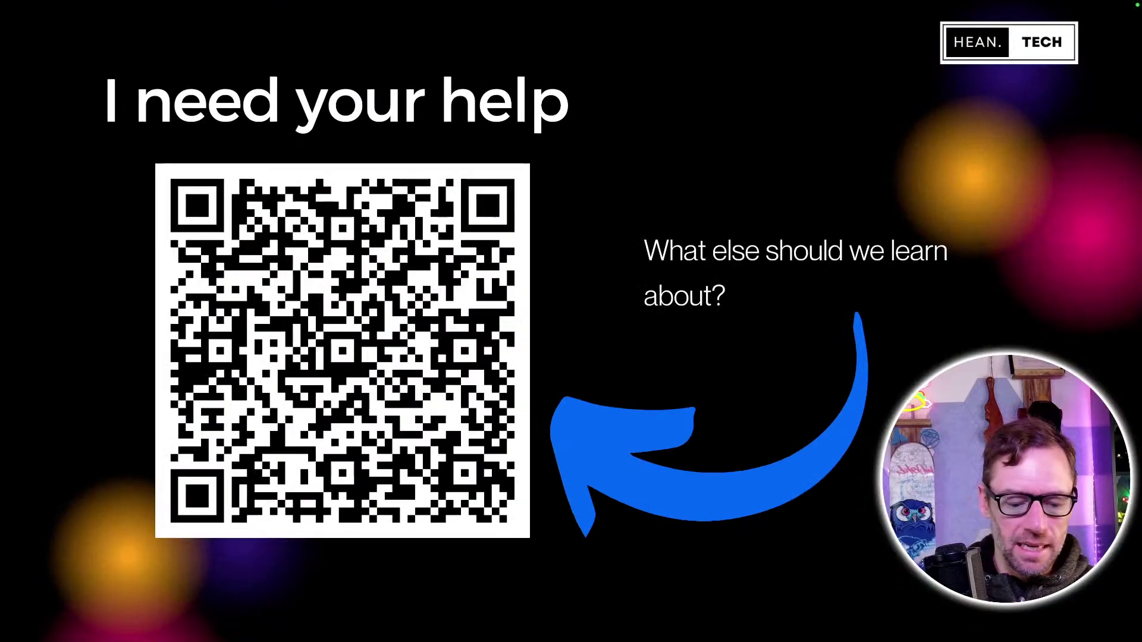
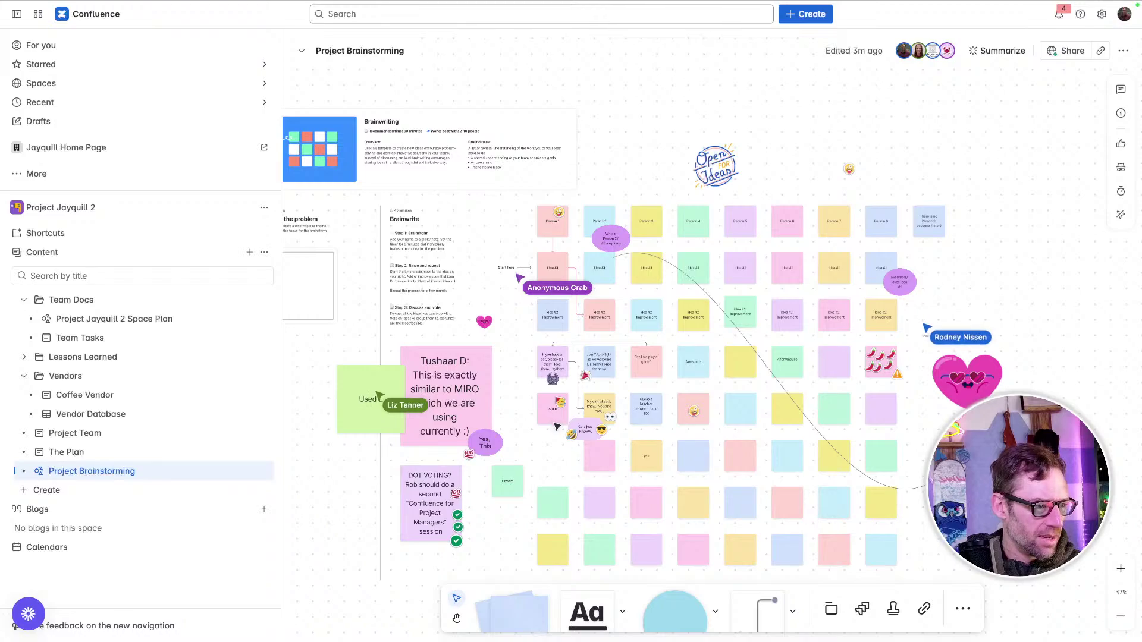
- Look over the Project Brainstorming whiteboard in Confluence, examining the pink sticky note about MIRO and the notes around it
left_click(467, 404)
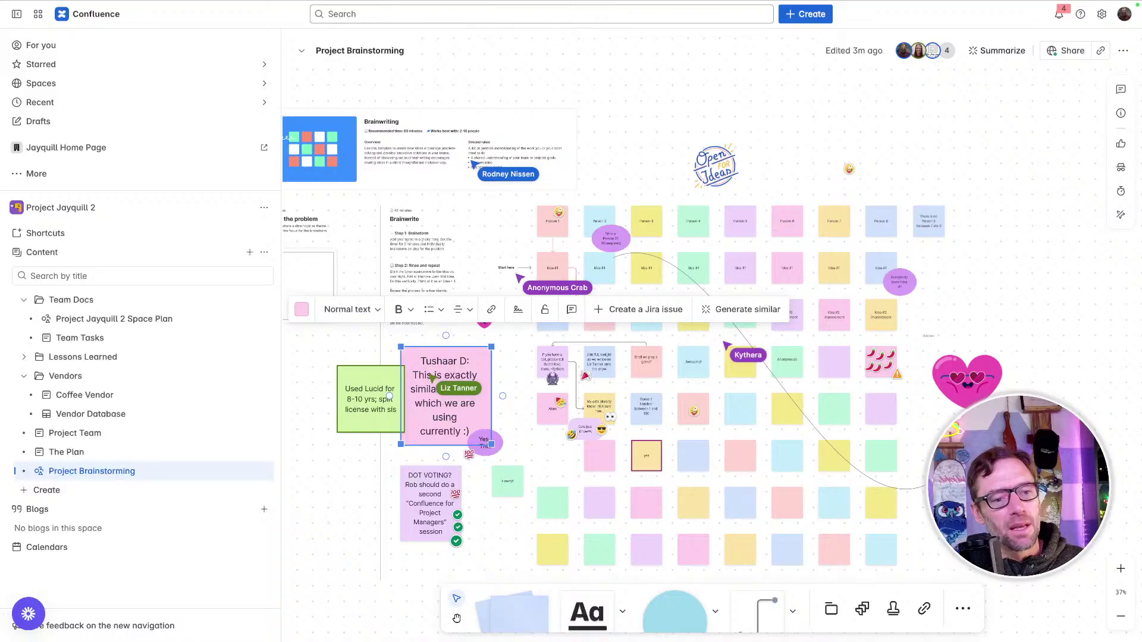
scroll(939, 431, "down", 1)
scroll(939, 431, "left", 4)
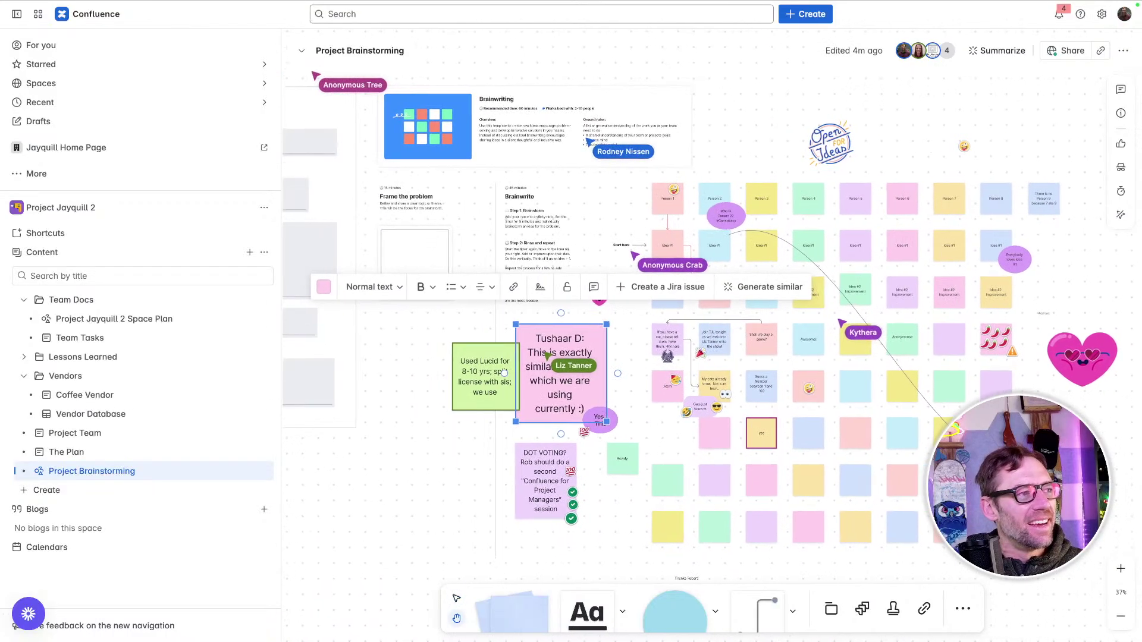
scroll(798, 415, "down", 10)
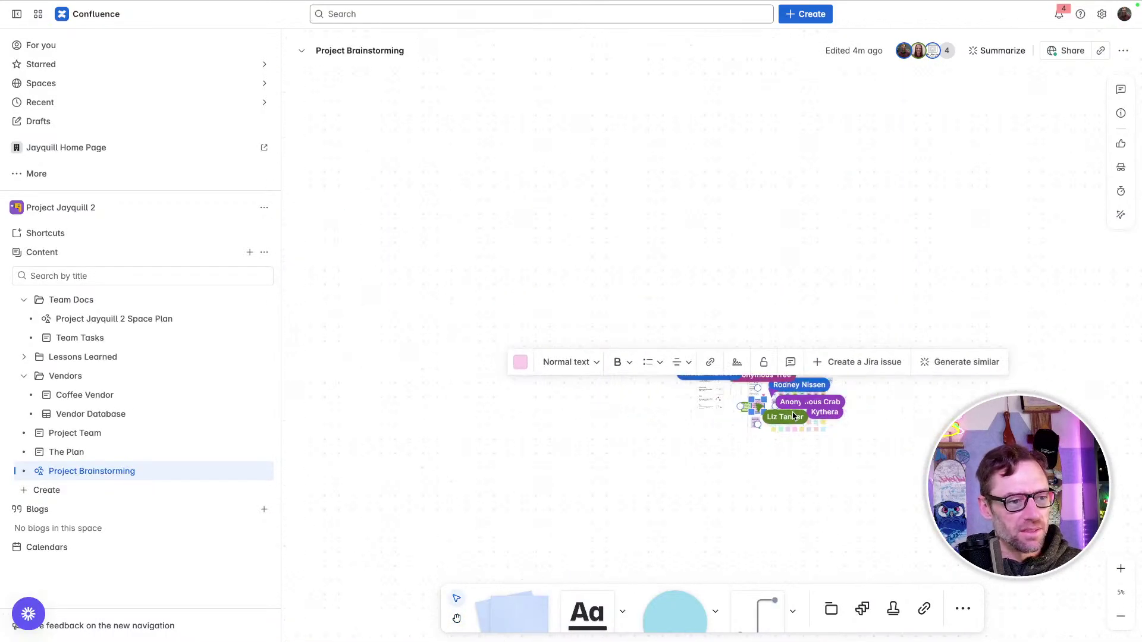
scroll(793, 416, "up", 10)
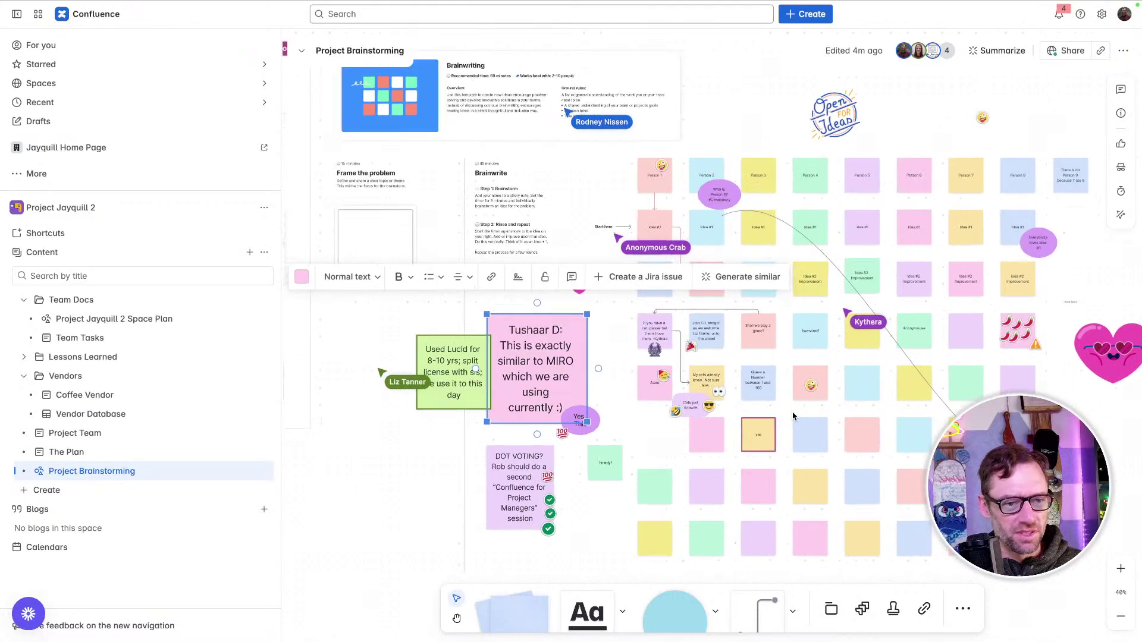
scroll(978, 329, "right", 2)
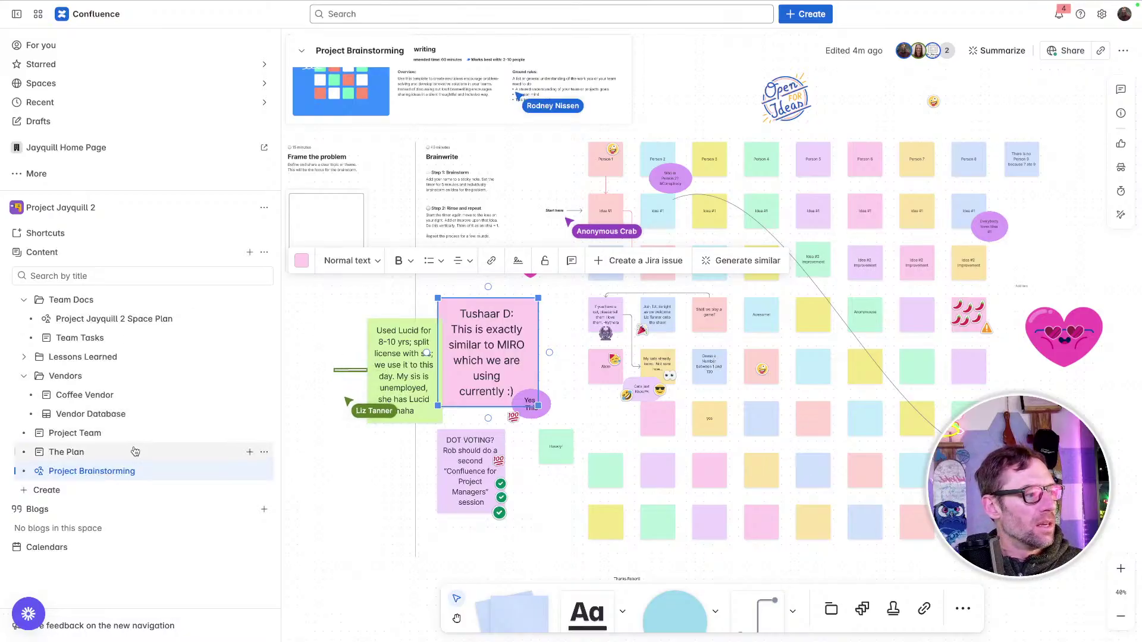
- Add a blank blue sticky note in the empty area beside the Person 8 column of the brainstorming grid
mouse_move(169, 355)
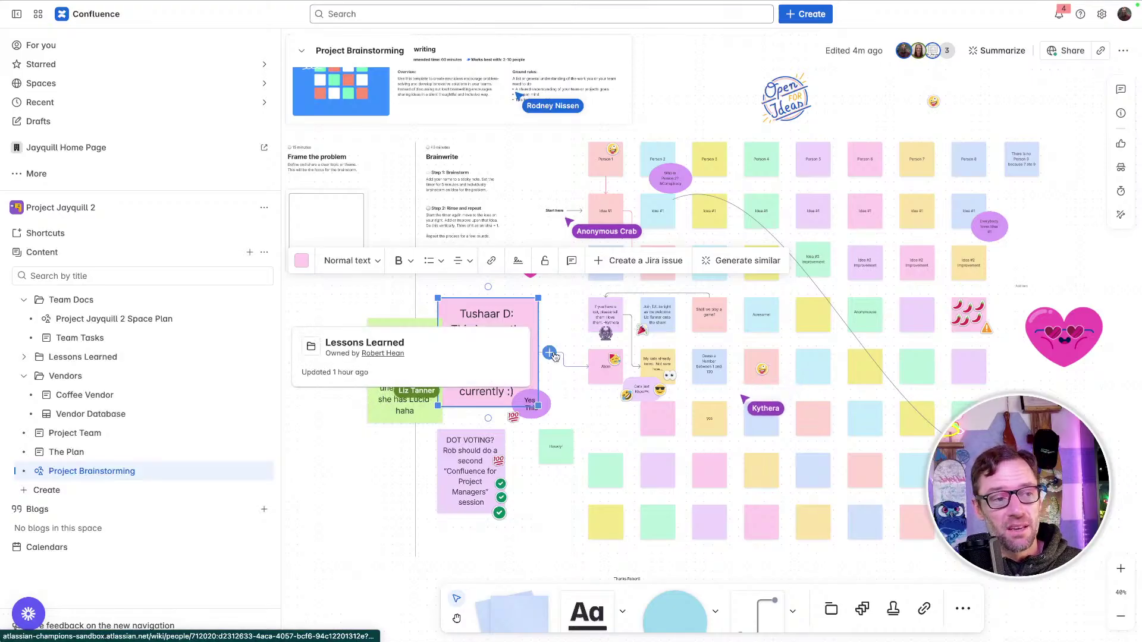
scroll(724, 321, "right", 5)
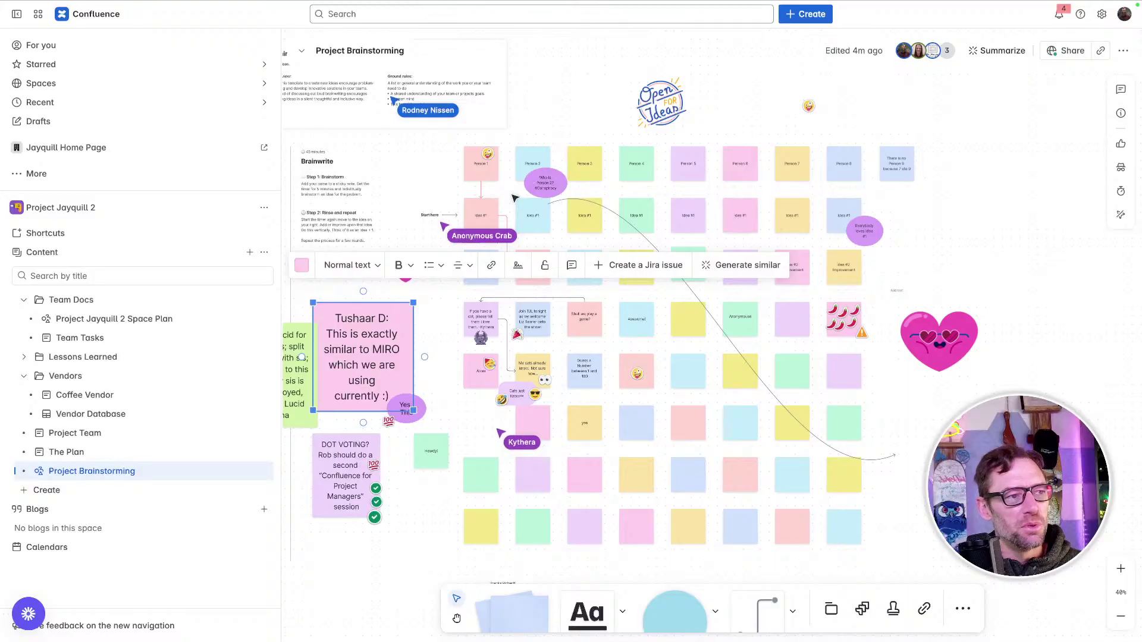
left_click(925, 214)
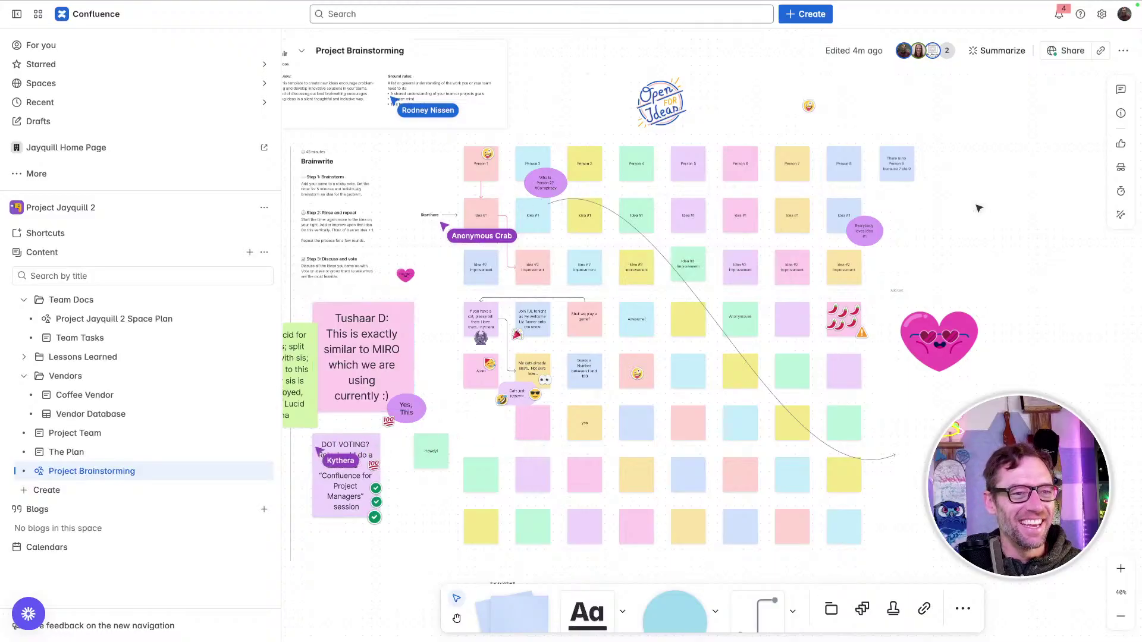
double_click(975, 204)
left_click(974, 227)
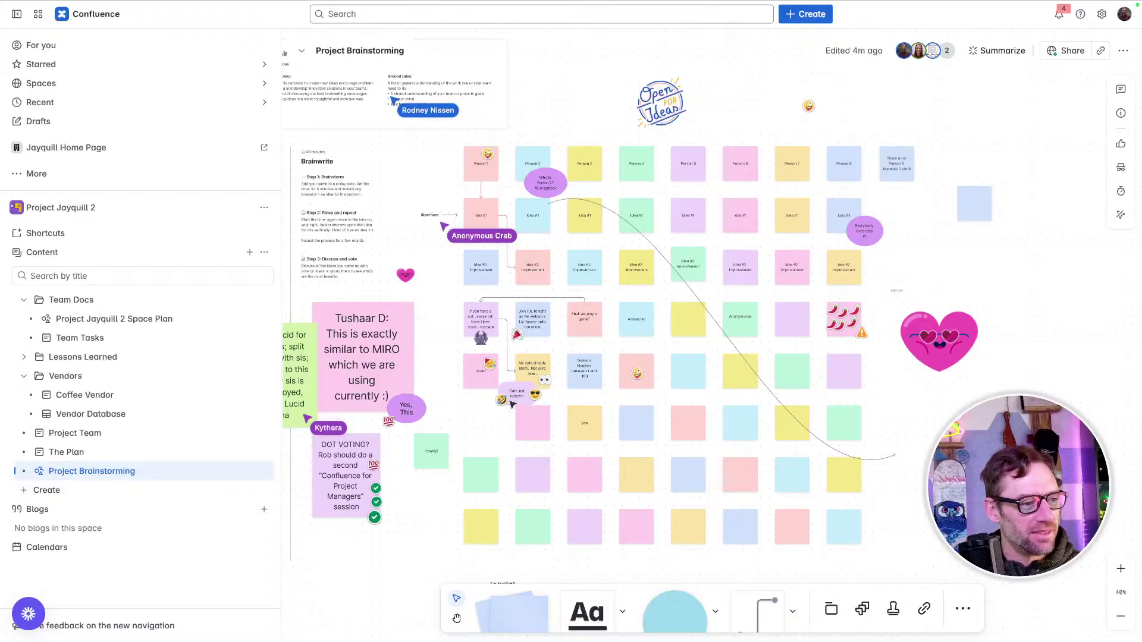
- Show the author on the purple "DOT VOTING?" sticky note, and hide it again
left_click_drag(512, 404, 584, 431)
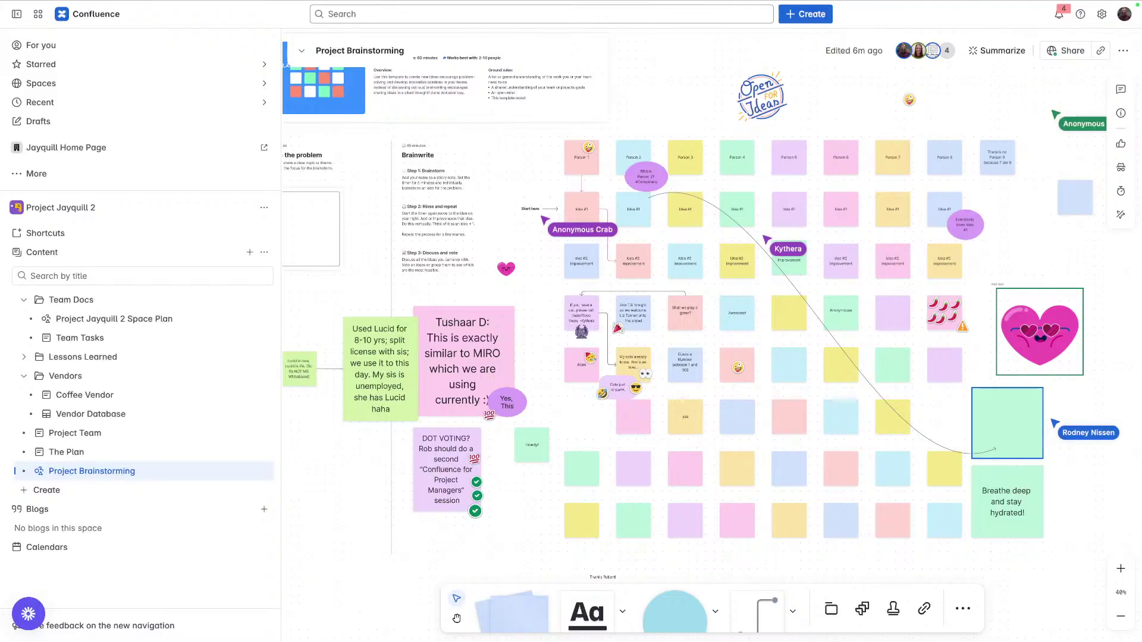
scroll(448, 407, "left", 5)
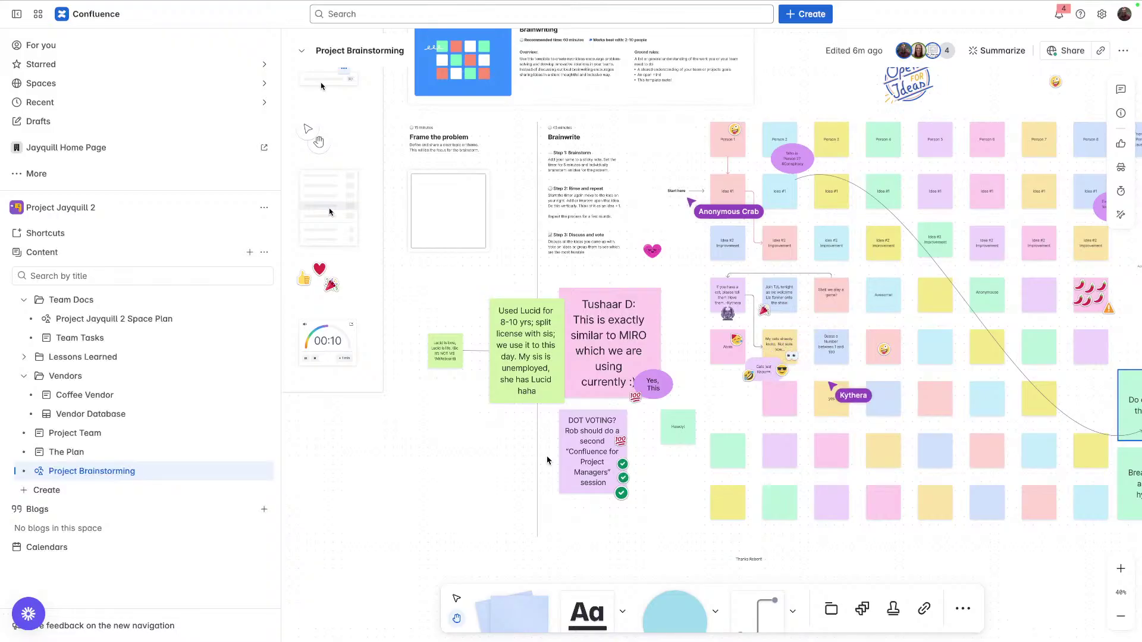
left_click_drag(547, 459, 450, 357)
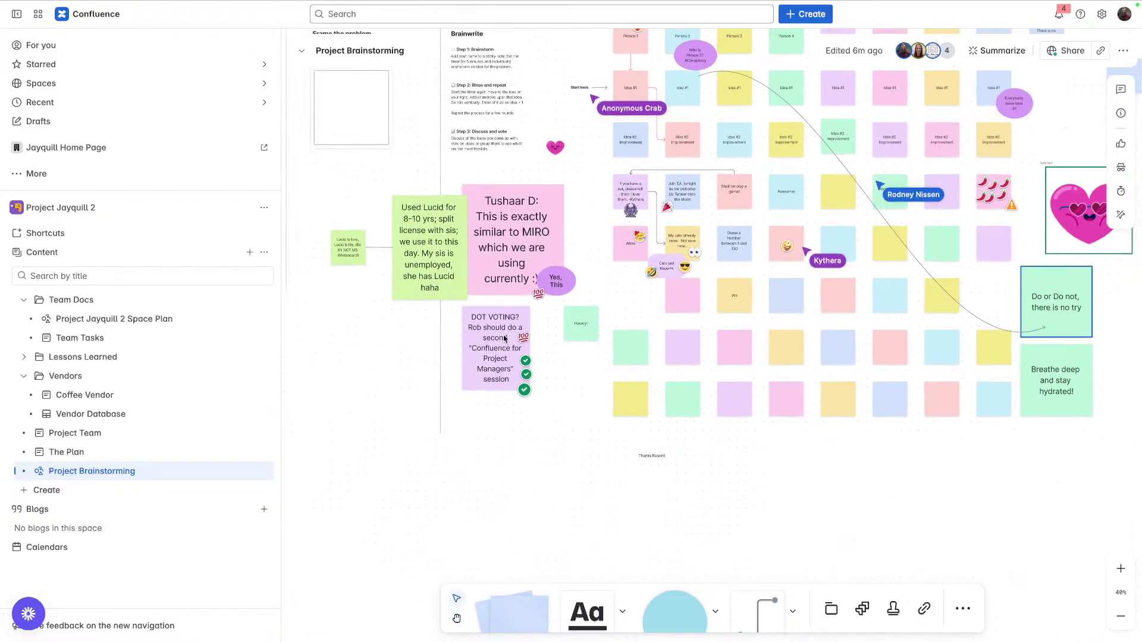
left_click(489, 356)
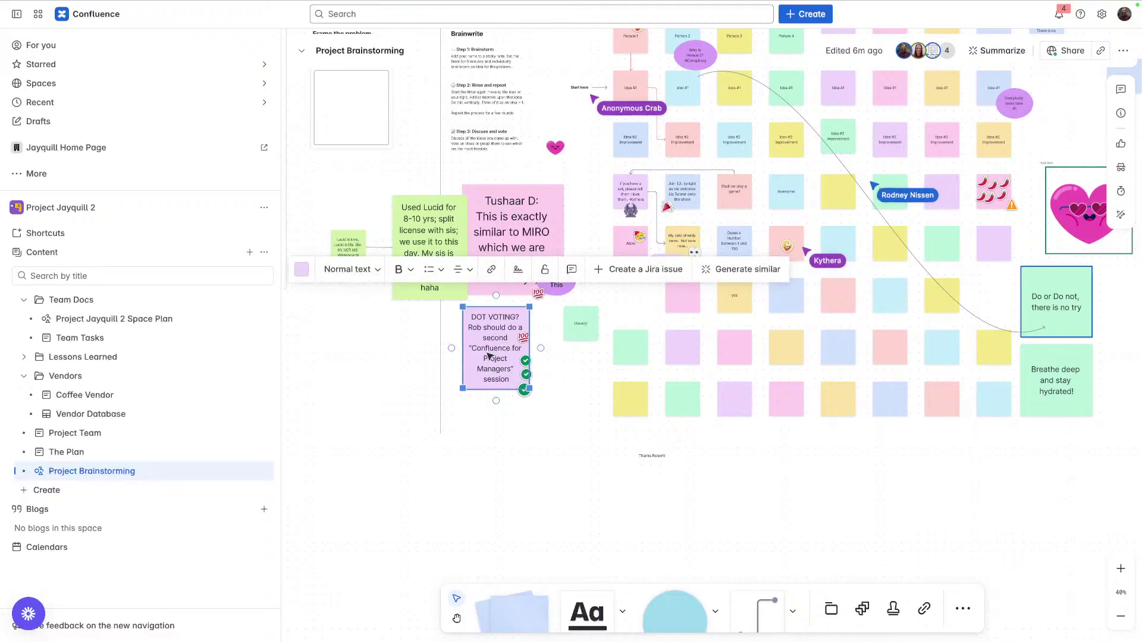
left_click(515, 271)
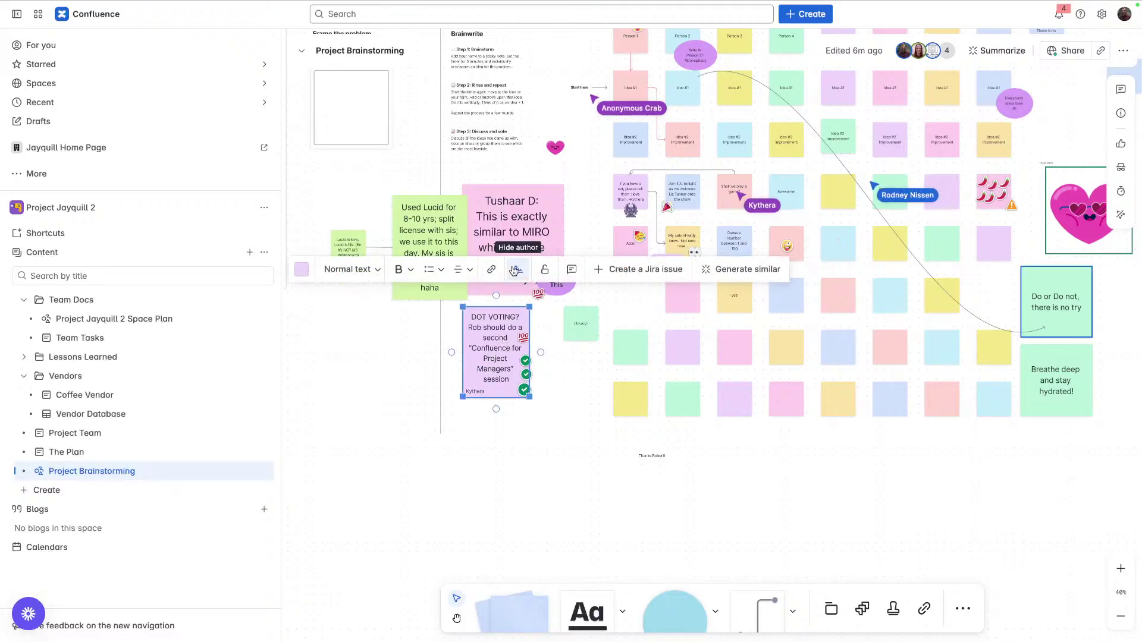
left_click(515, 271)
left_click(623, 464)
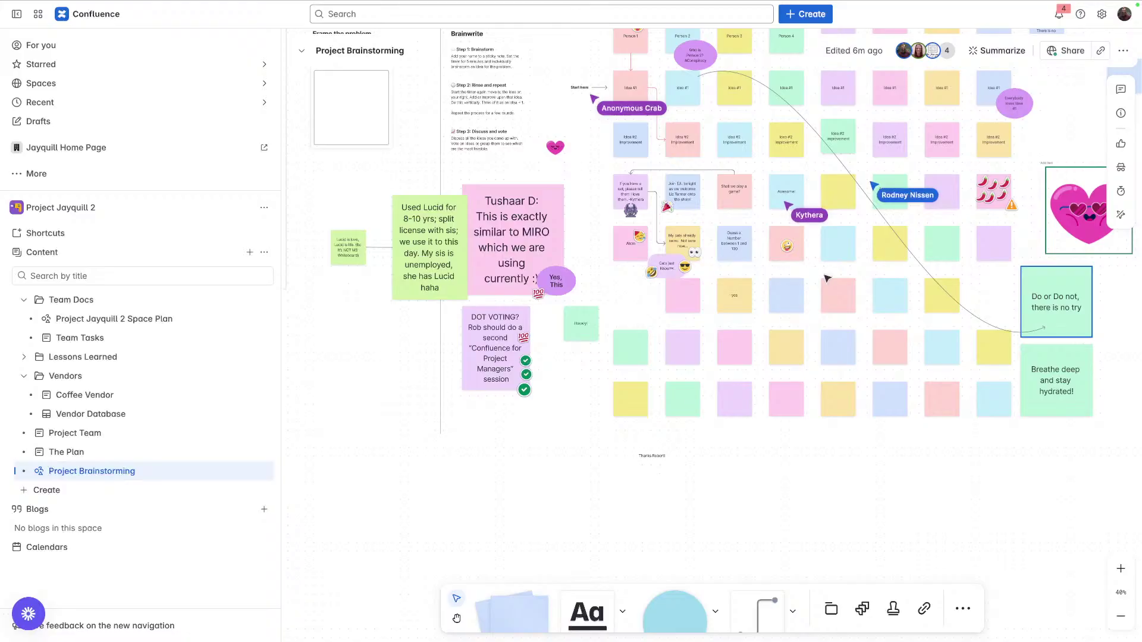
left_click_drag(855, 226, 780, 353)
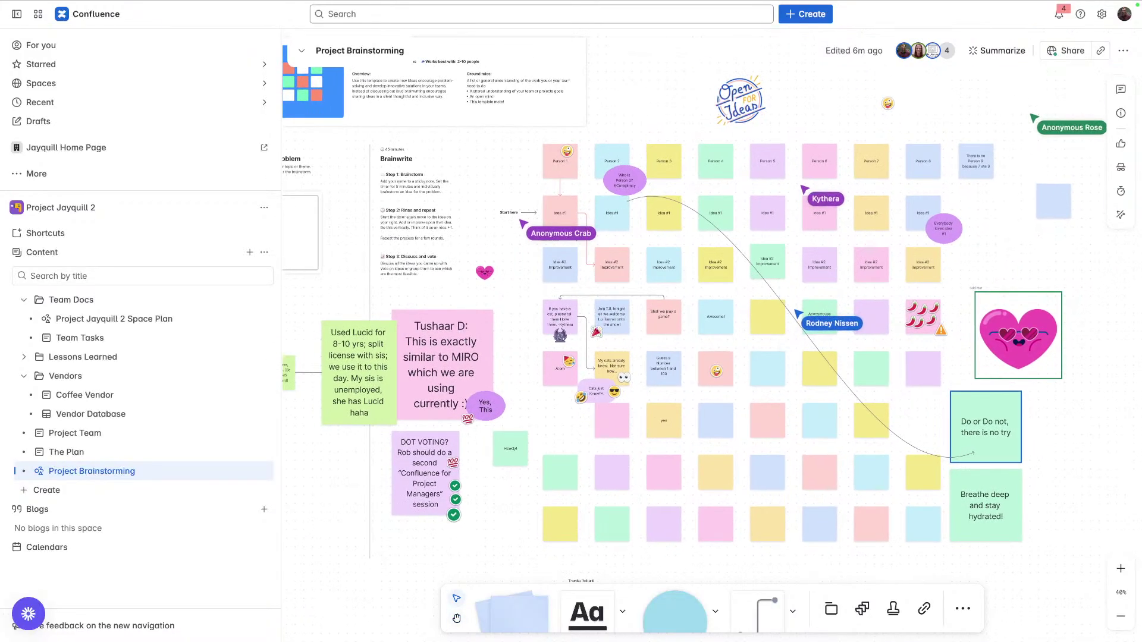